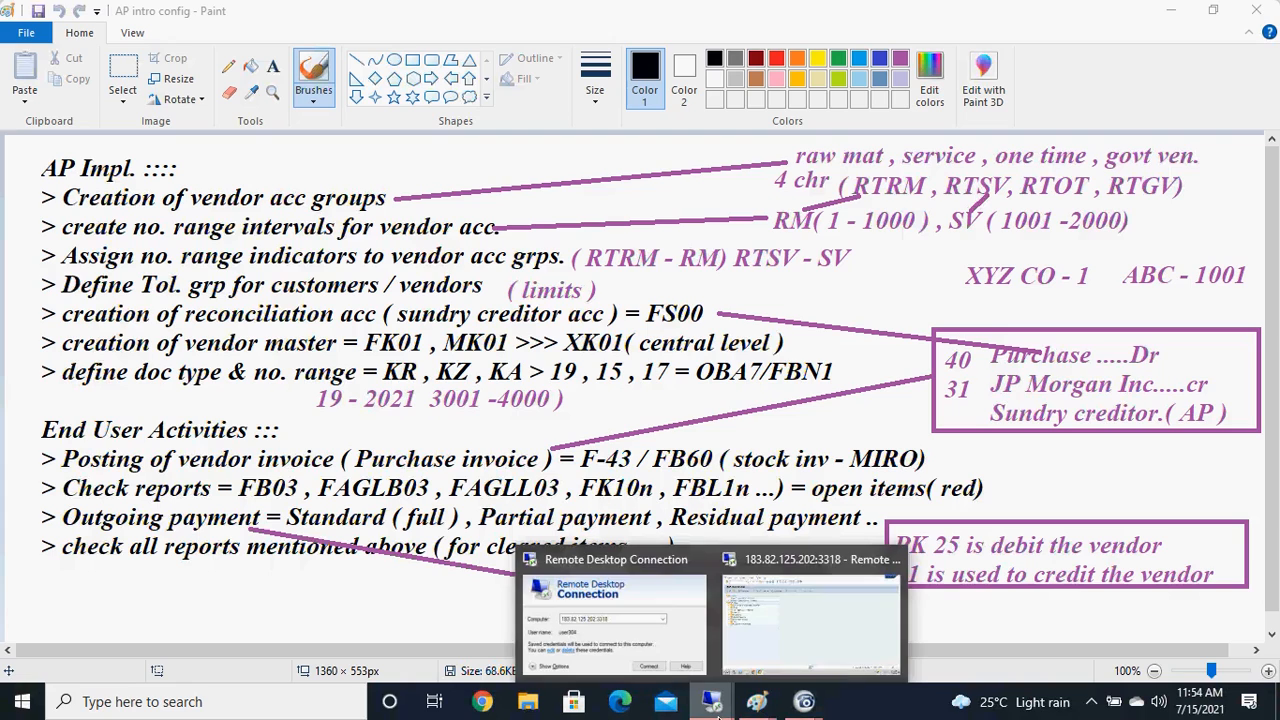
Switch to the SAP remote session and expand Accounting and Financial Accounting in the SAP menu tree
{"action": "left_click", "coordinate": [779, 627]}
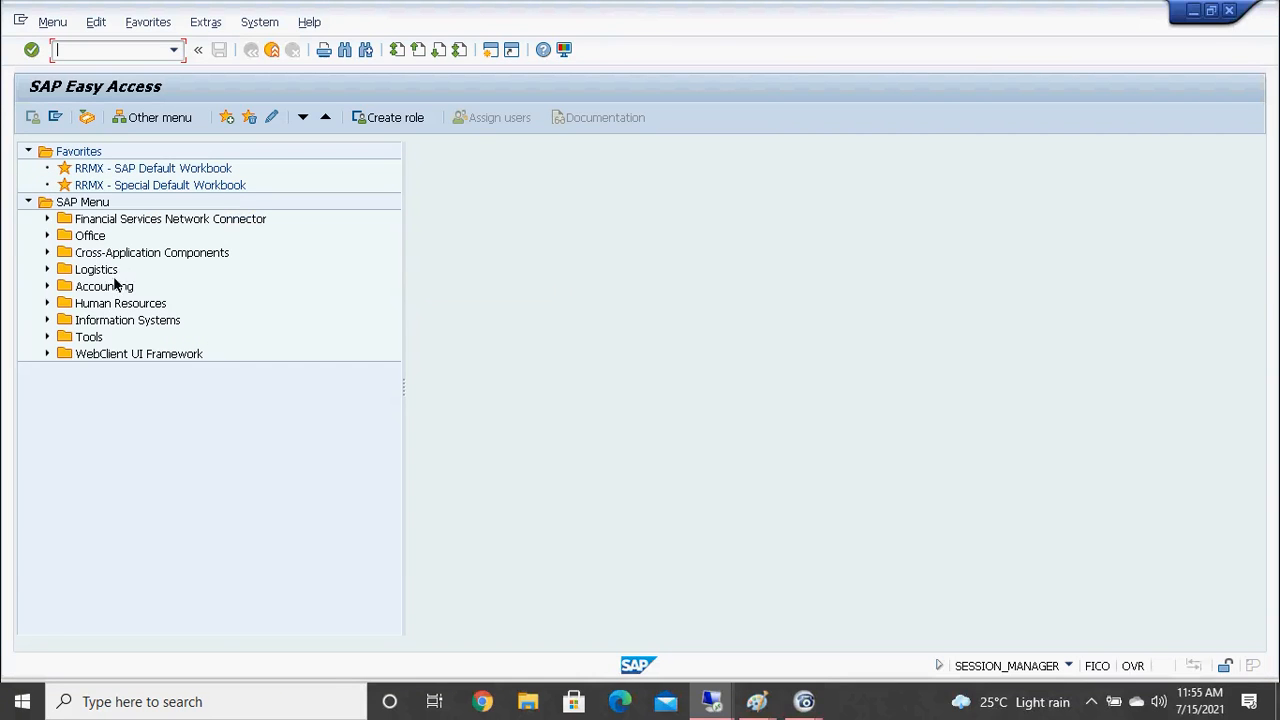
{"action": "left_click", "coordinate": [115, 290]}
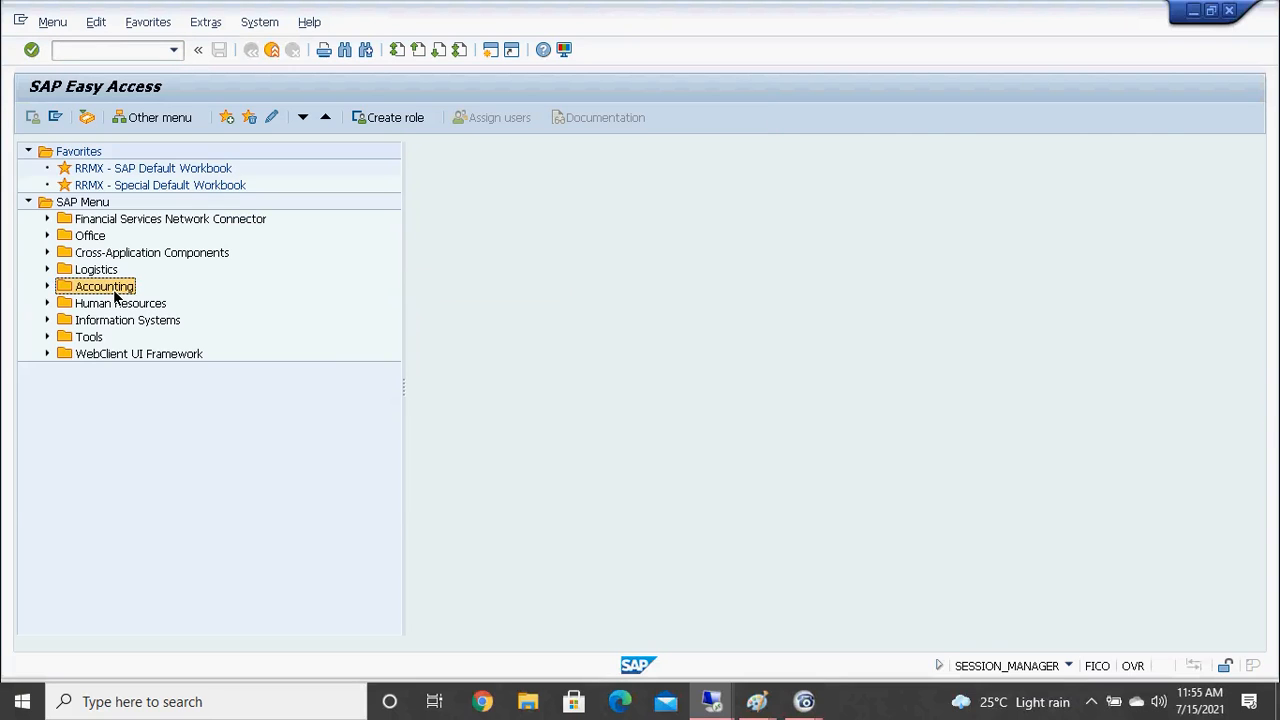
{"action": "key", "text": "Right"}
{"action": "key", "text": "Down"}
{"action": "key", "text": "Right"}
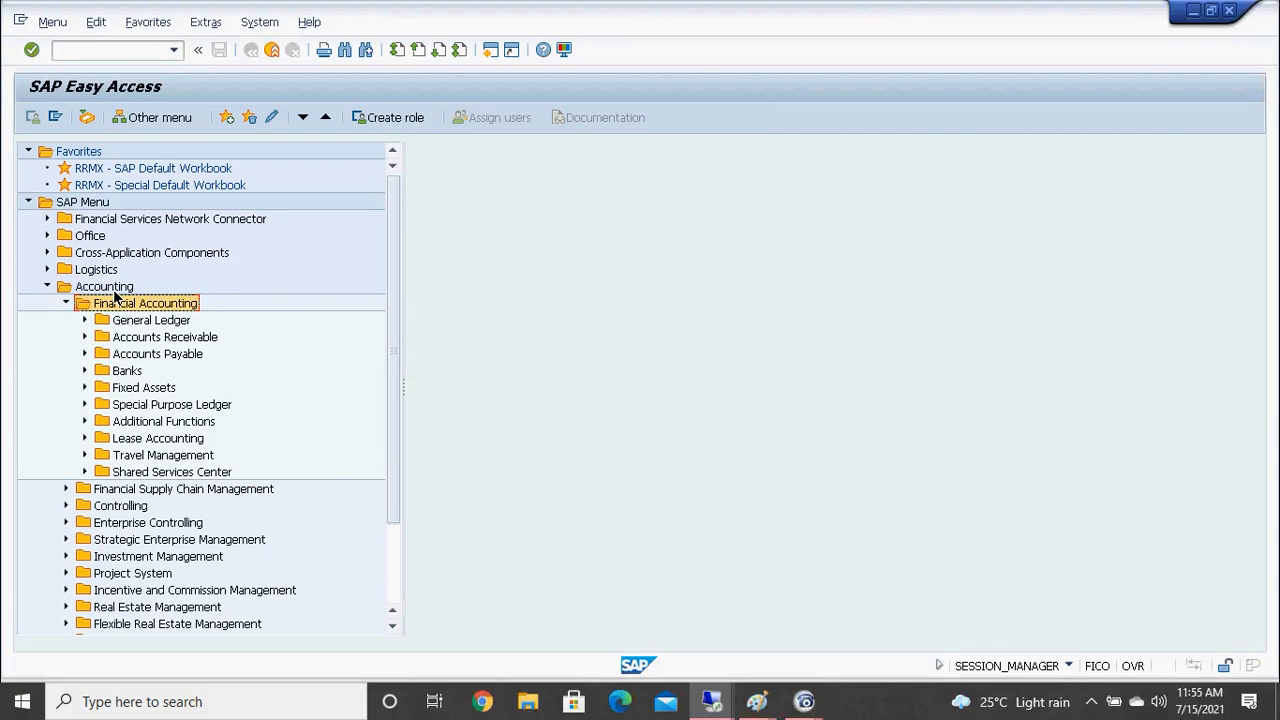
Expand Accounts Payable and its Document Entry folder, and select F-43 - Invoice - General
{"action": "key", "text": "Down"}
{"action": "key", "text": "Down"}
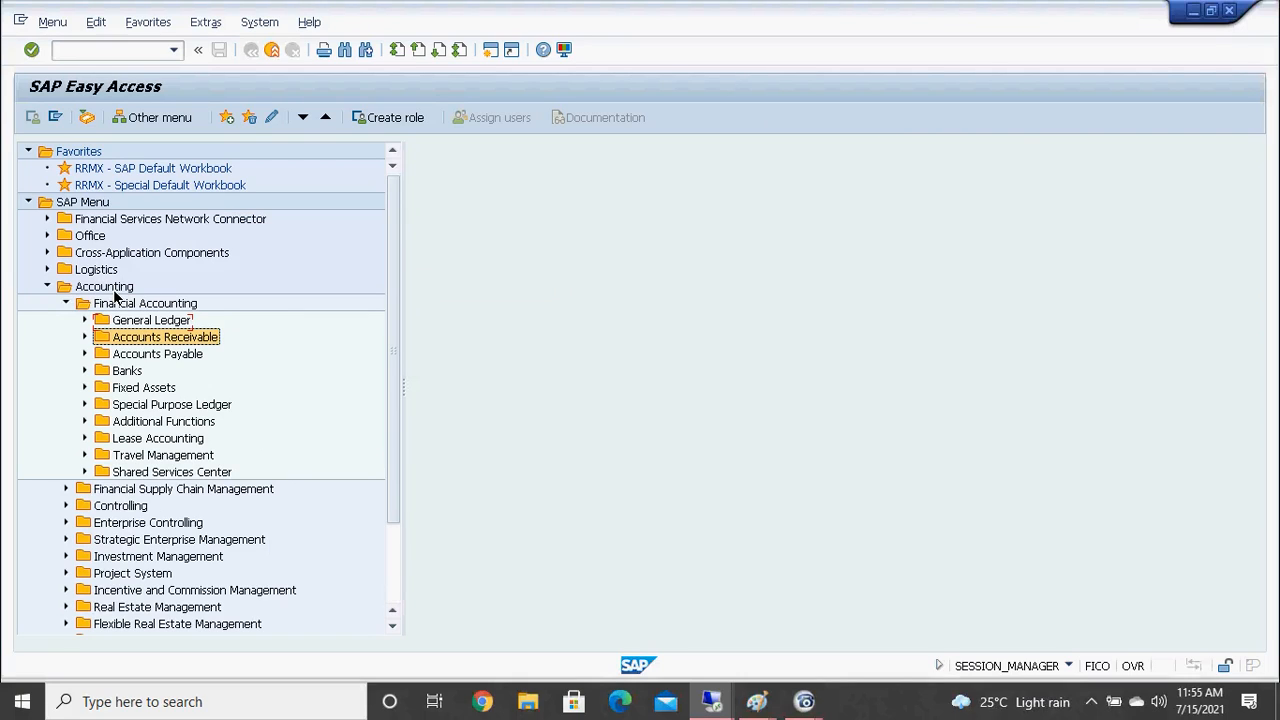
{"action": "left_click", "coordinate": [155, 355]}
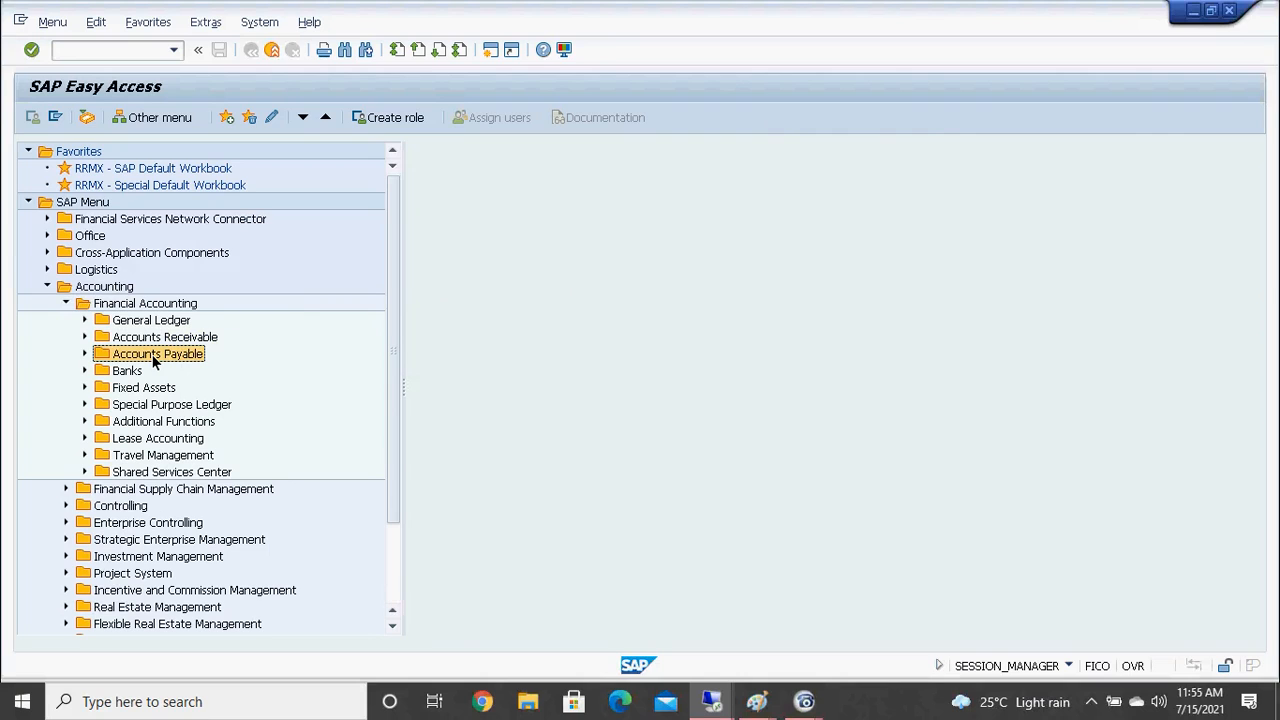
{"action": "double_click", "coordinate": [155, 355]}
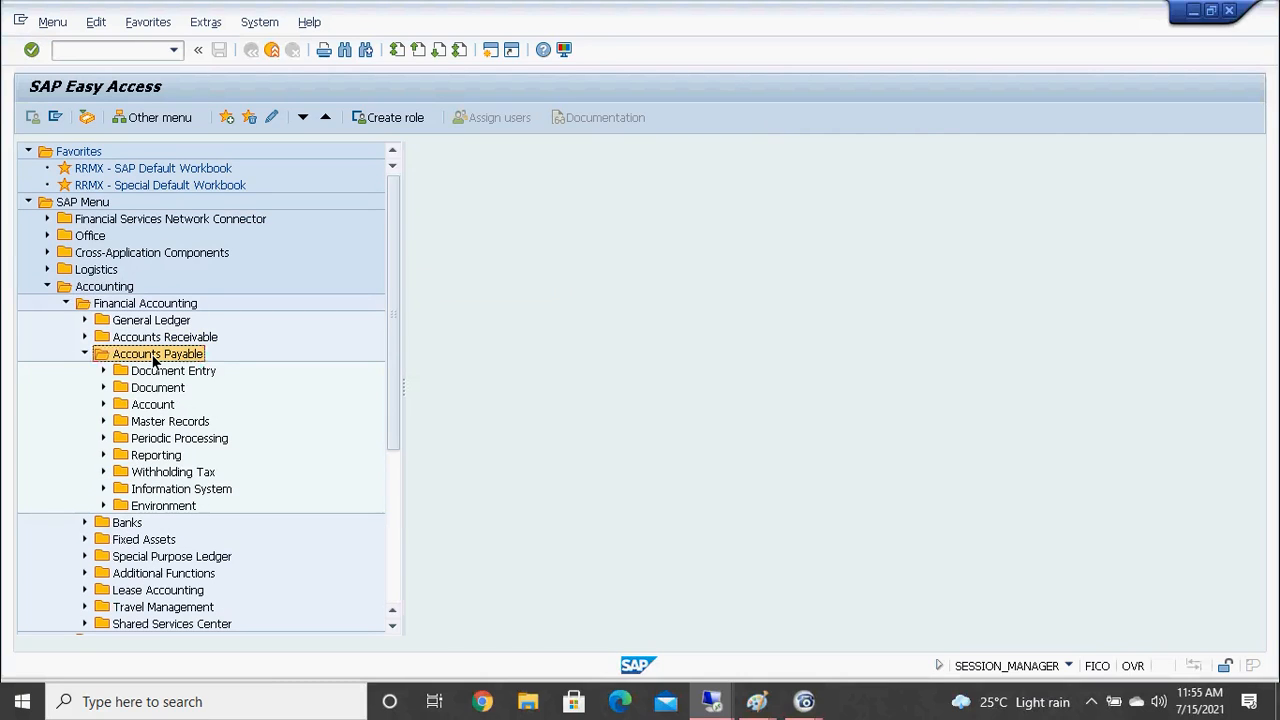
{"action": "double_click", "coordinate": [155, 363]}
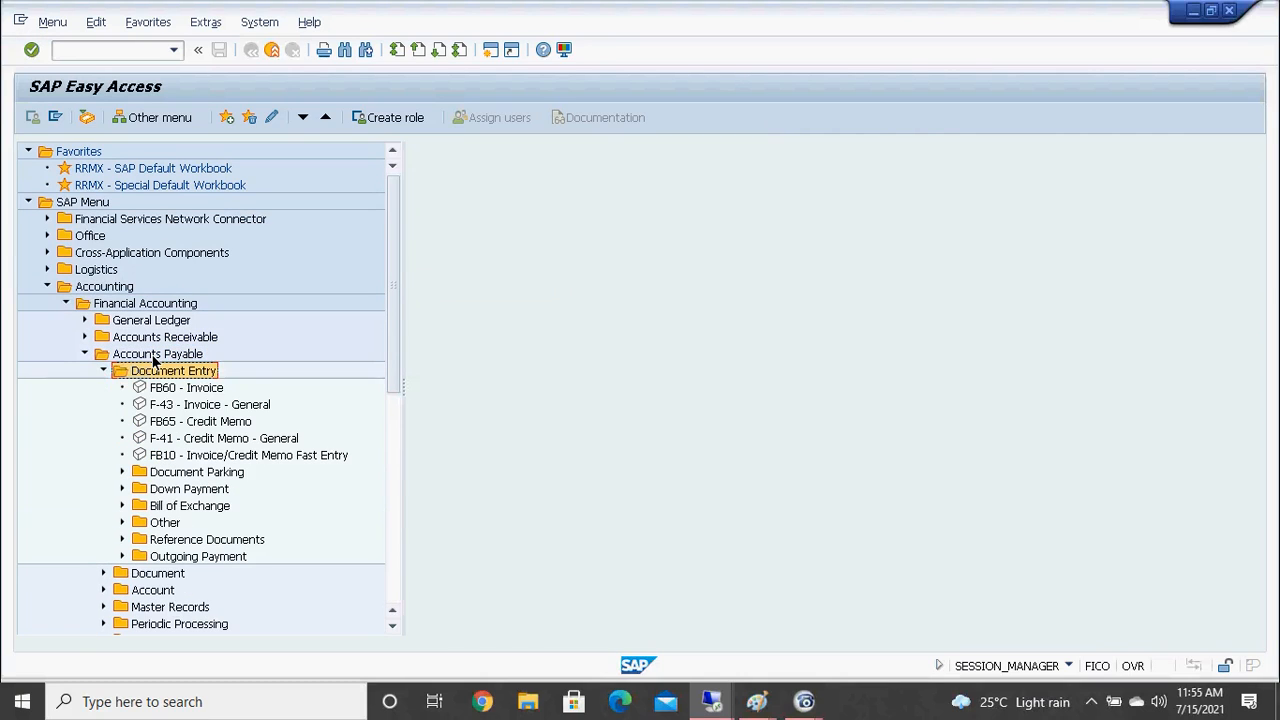
{"action": "key", "text": "Down"}
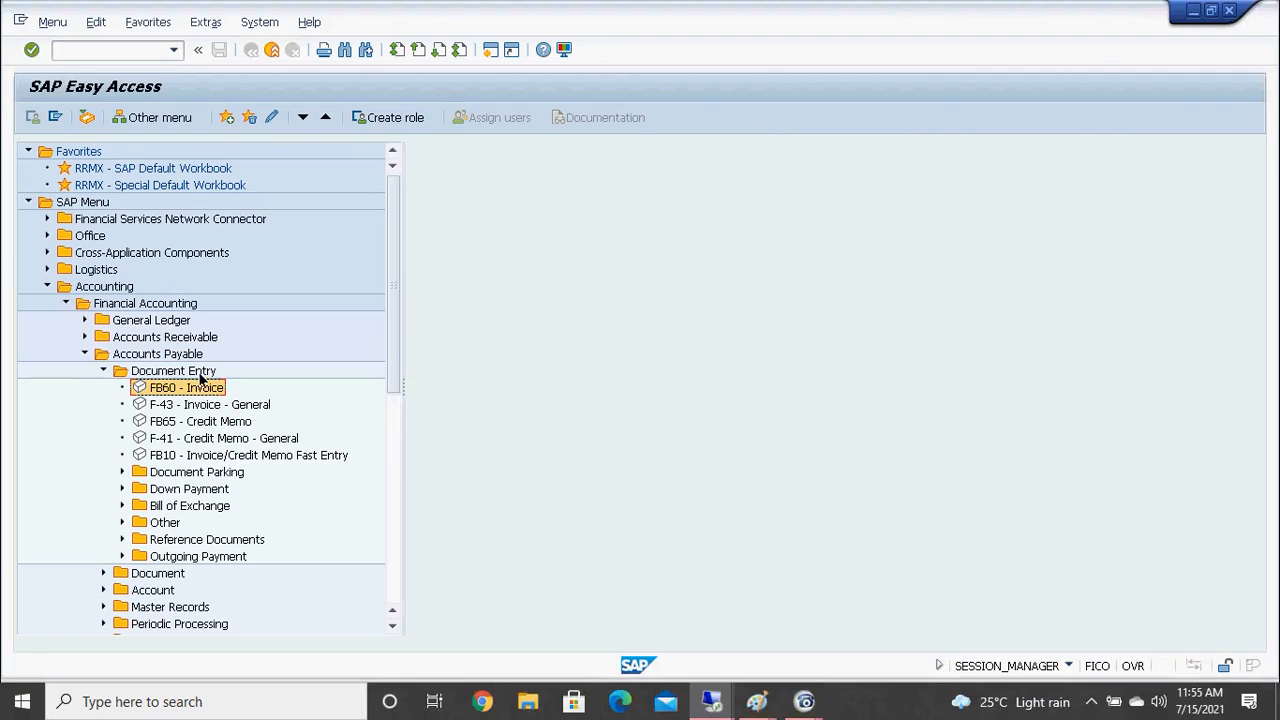
{"action": "left_click", "coordinate": [182, 408]}
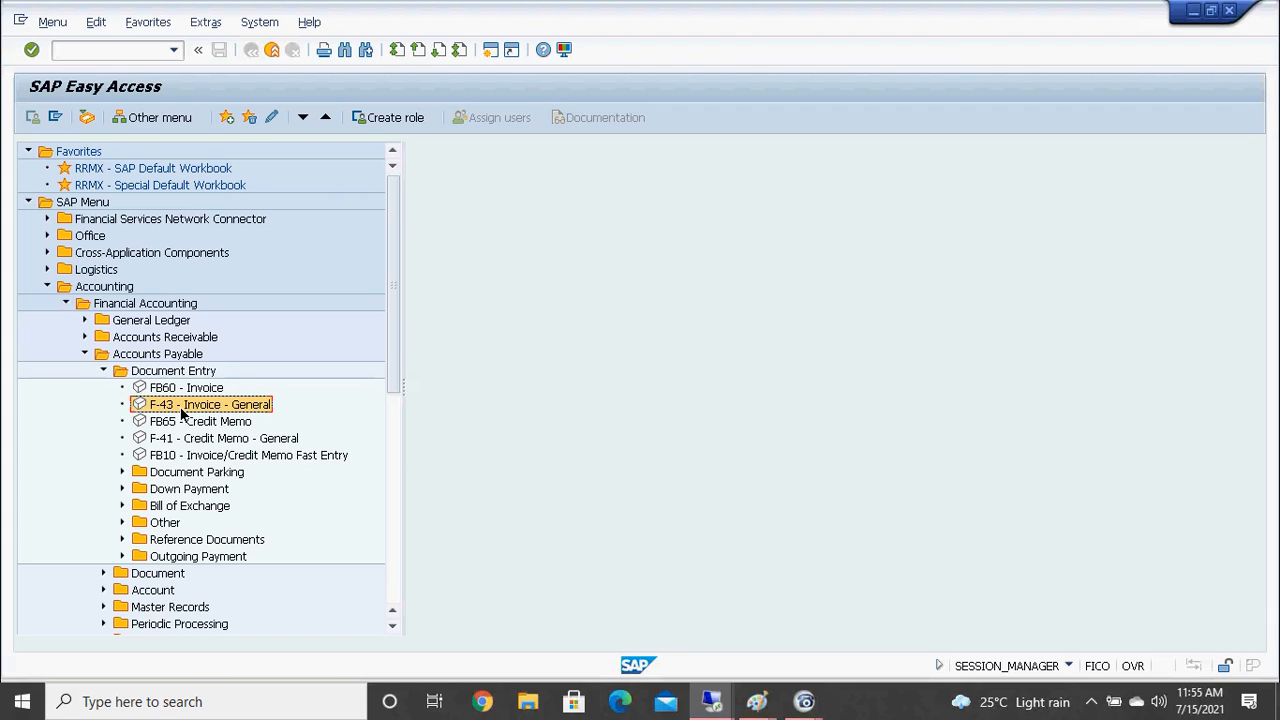
Switch to the AP intro config notes in Paint to review the vendor invoice posting activities
{"action": "key", "text": "alt+Tab"}
{"action": "key", "text": "alt+Tab"}
{"action": "mouse_move", "coordinate": [762, 696]}
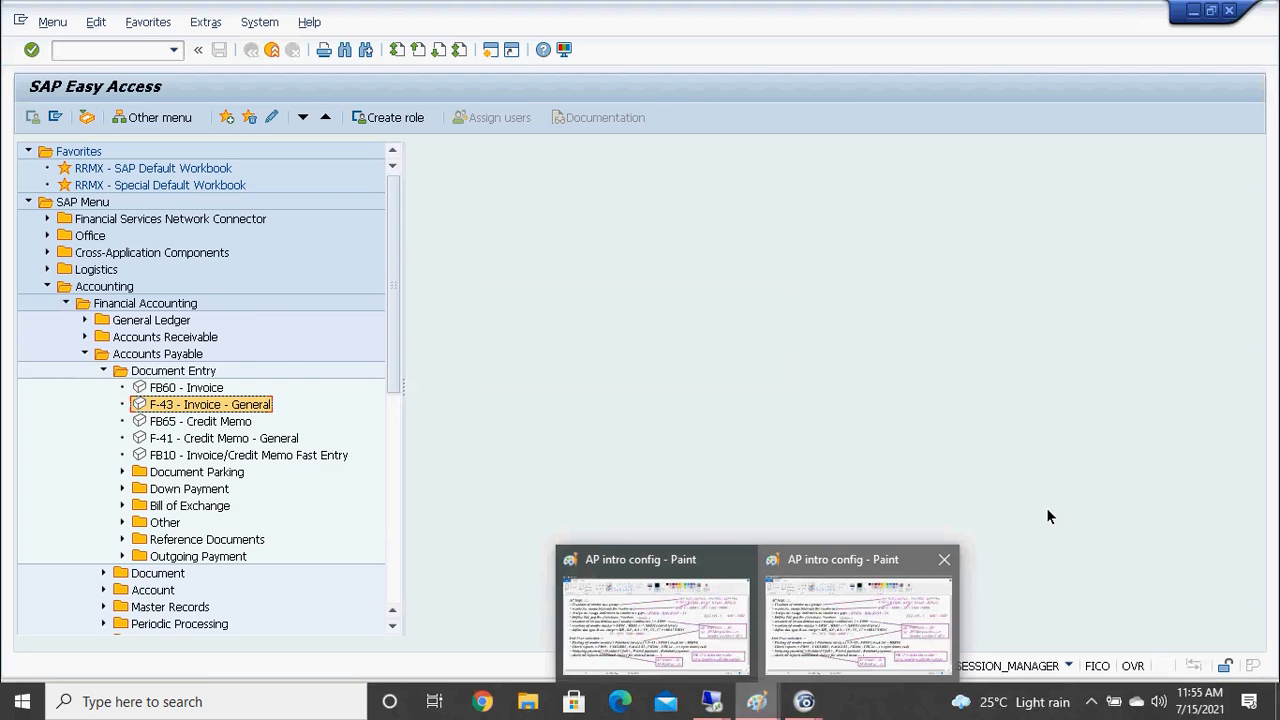
{"action": "left_click", "coordinate": [858, 615]}
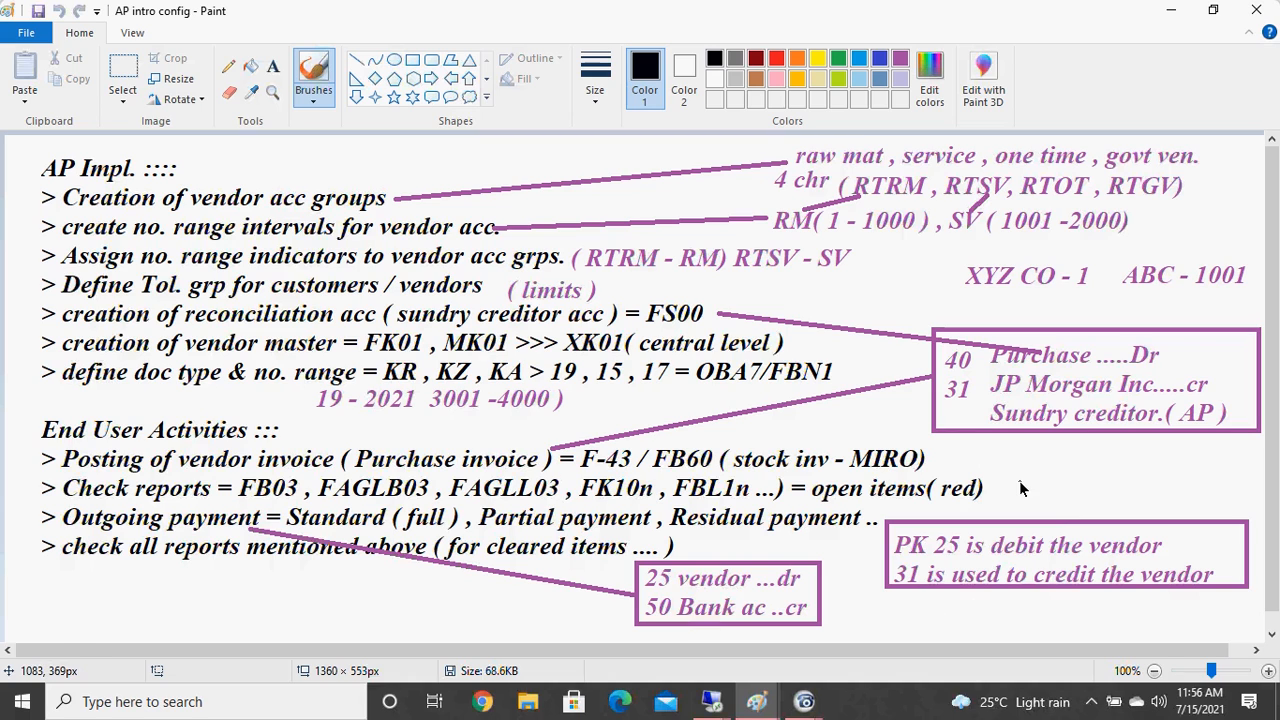
Return to the SAP remote session and open the F-43 general vendor invoice entry
{"action": "mouse_move", "coordinate": [715, 703]}
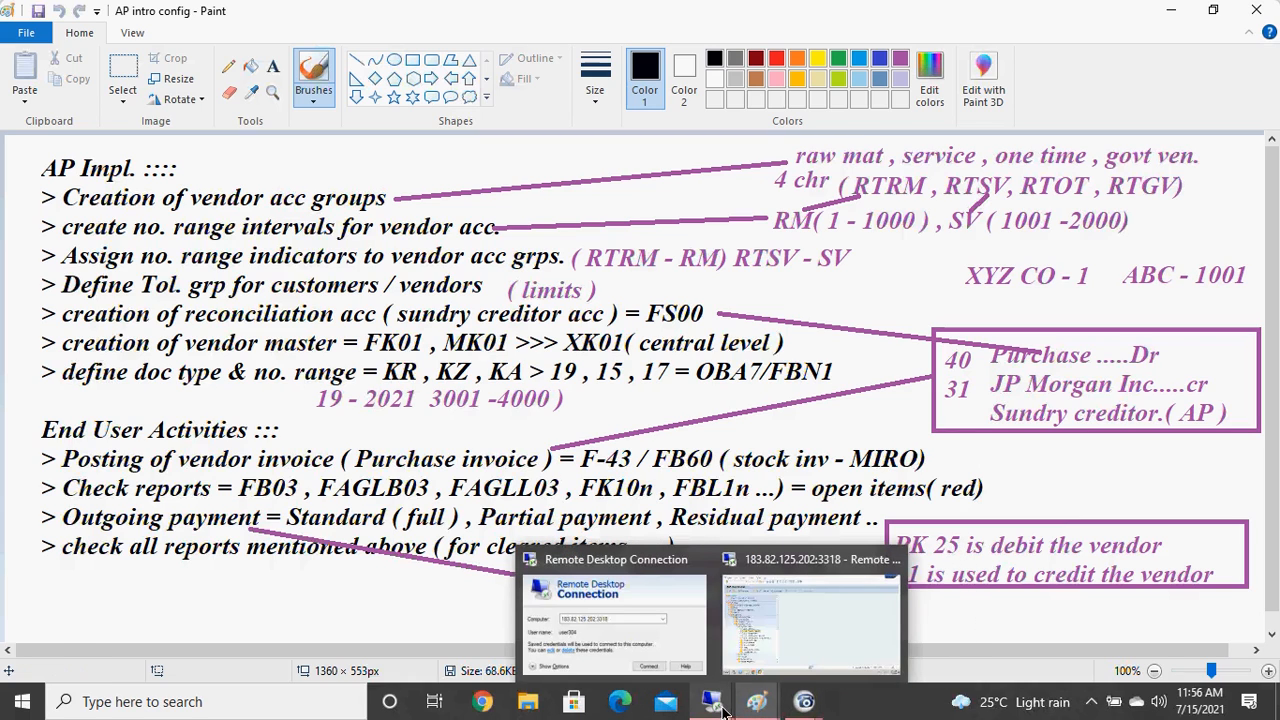
{"action": "left_click", "coordinate": [824, 606]}
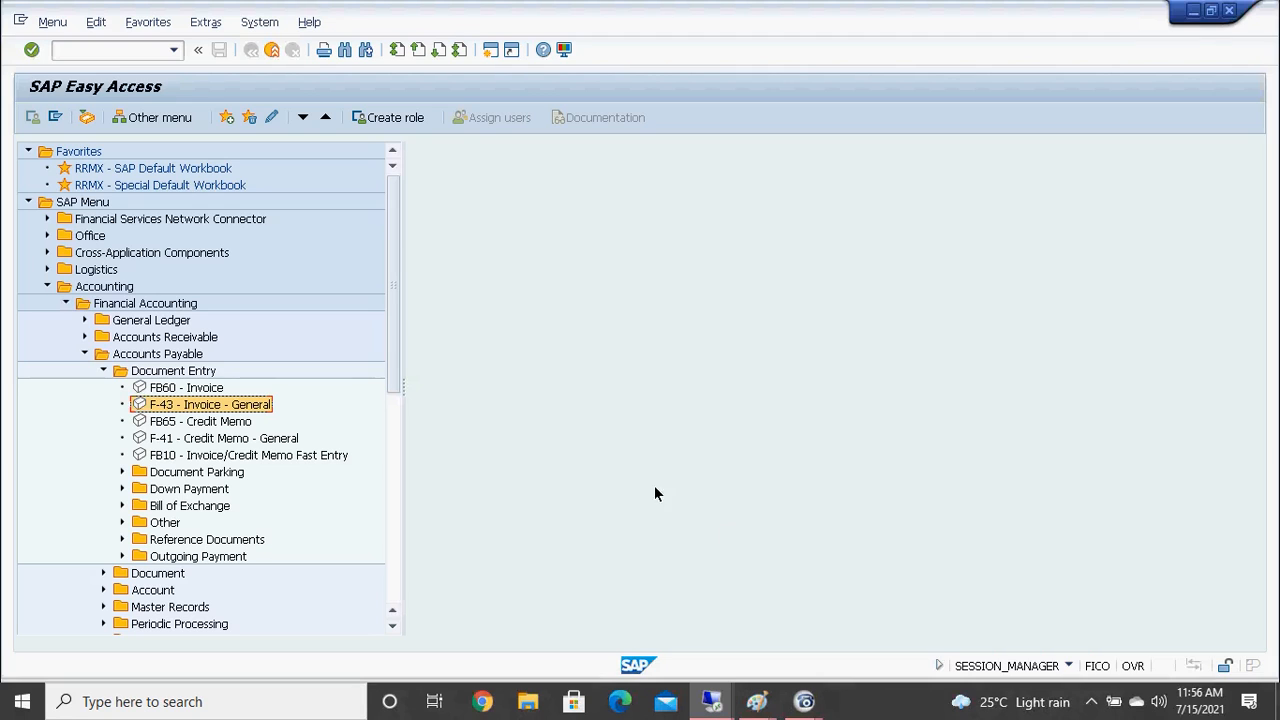
{"action": "double_click", "coordinate": [218, 410]}
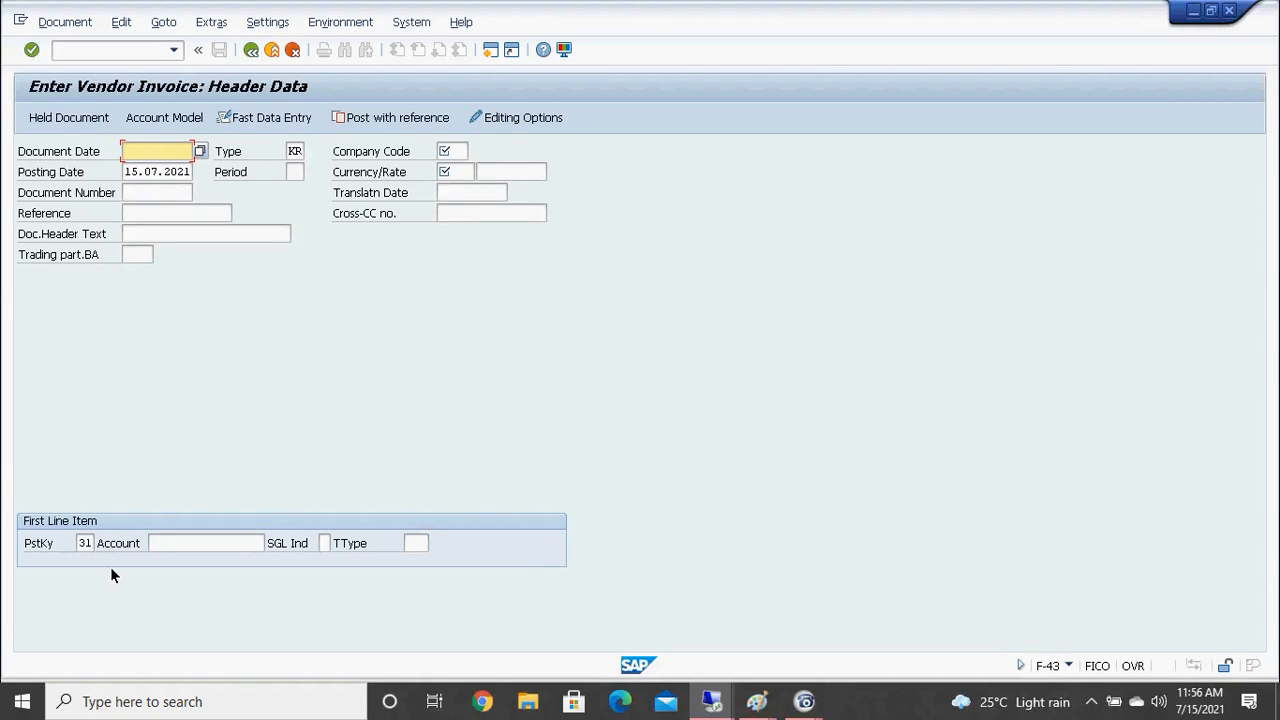
{"action": "left_click", "coordinate": [161, 549]}
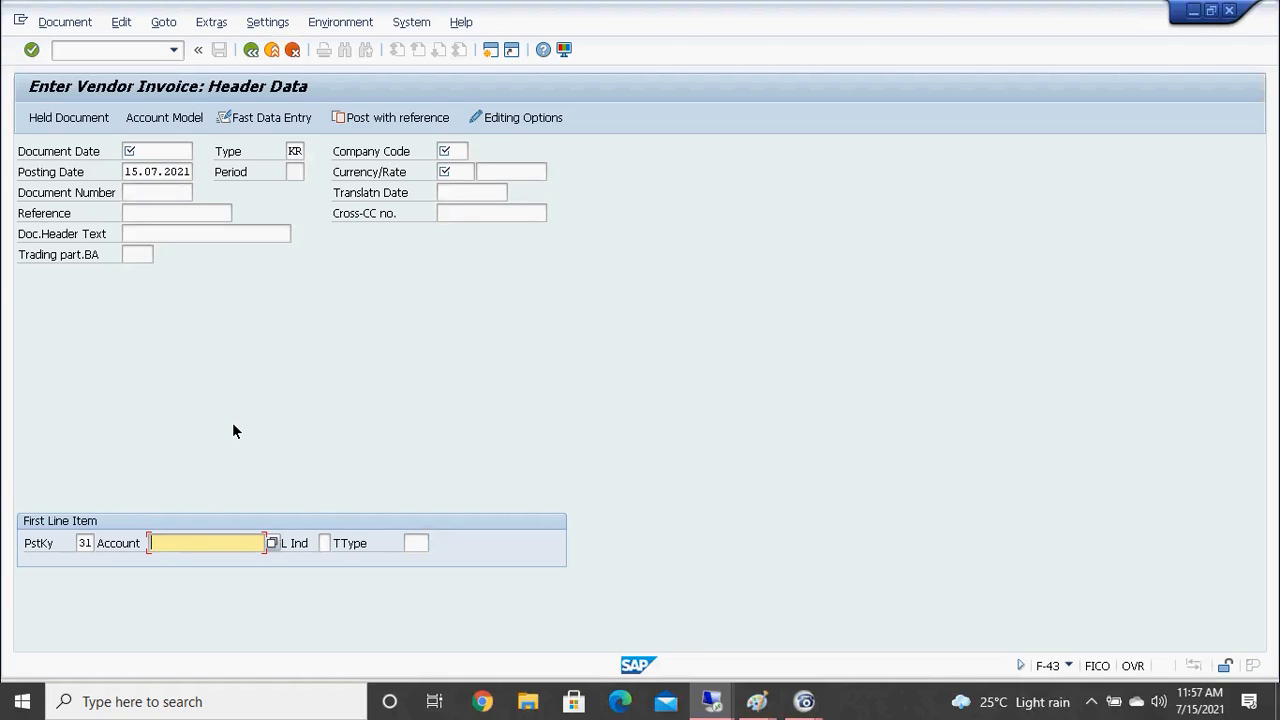
Set the invoice's document date to 15.07.2021 and the company code to retl
{"action": "left_click", "coordinate": [161, 155]}
{"action": "key", "text": "F4"}
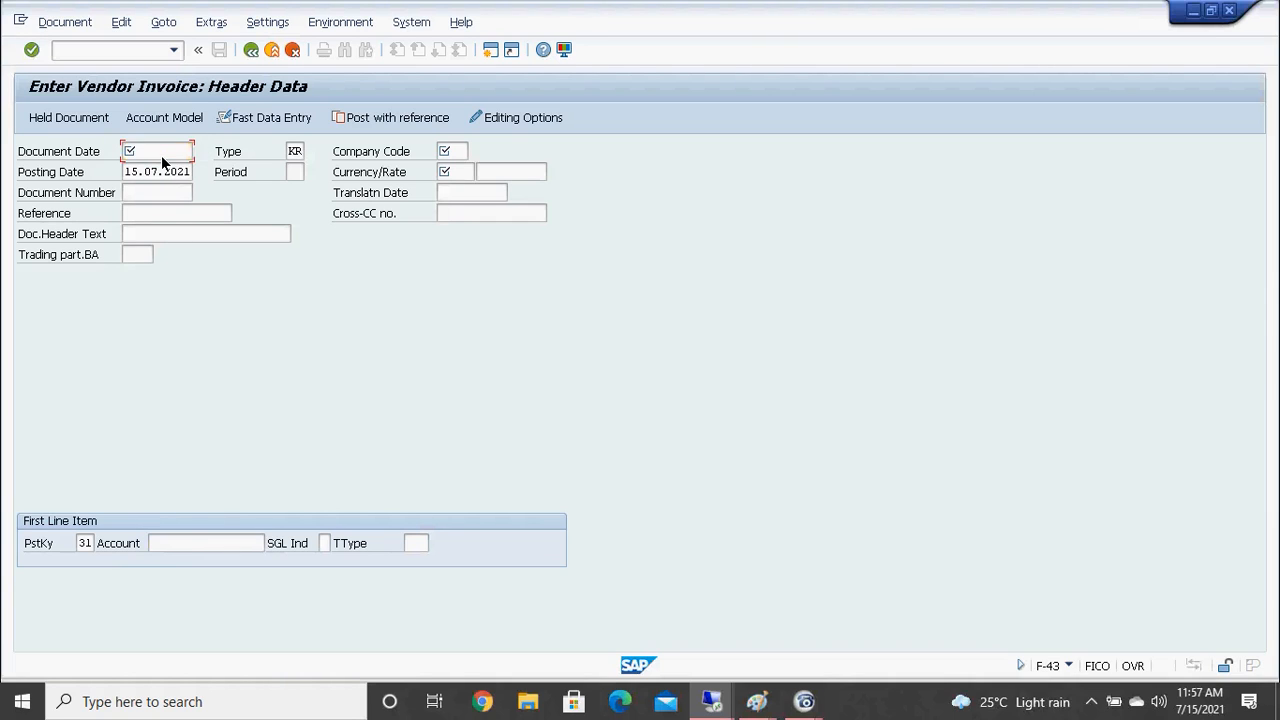
{"action": "key", "text": "Return"}
{"action": "left_click", "coordinate": [142, 174]}
{"action": "left_click", "coordinate": [455, 154]}
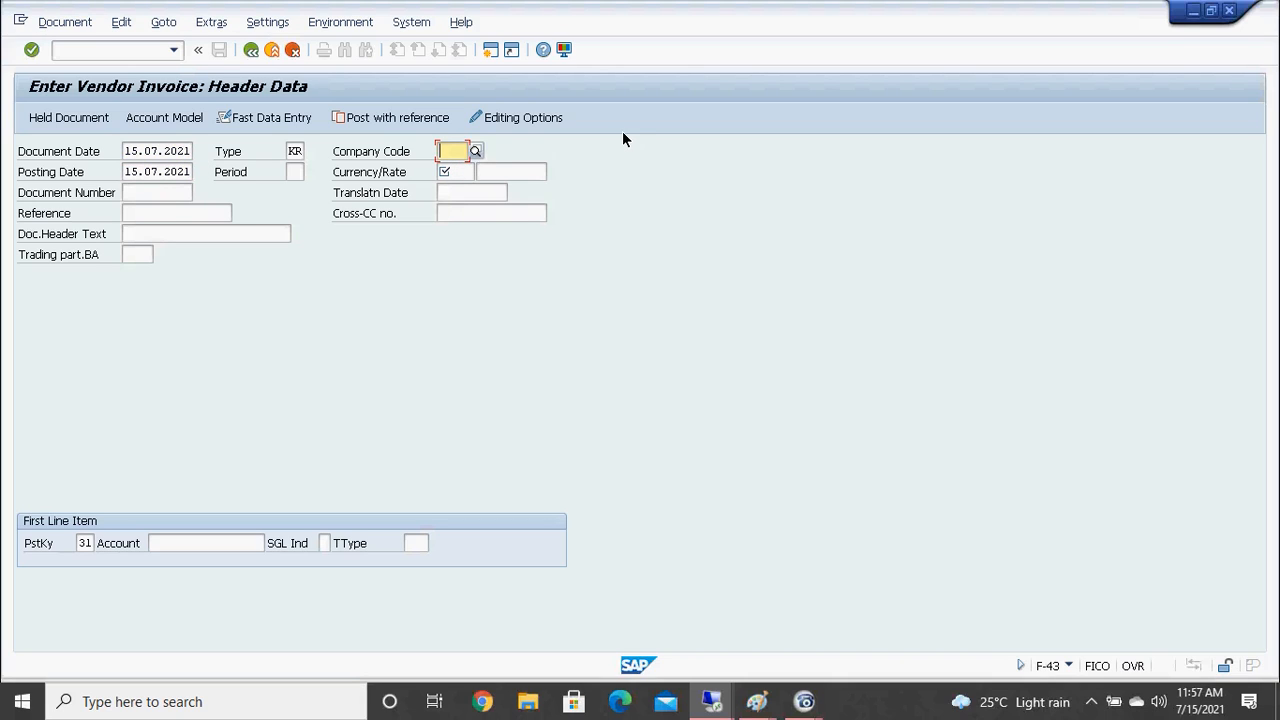
{"action": "type", "text": "retl"}
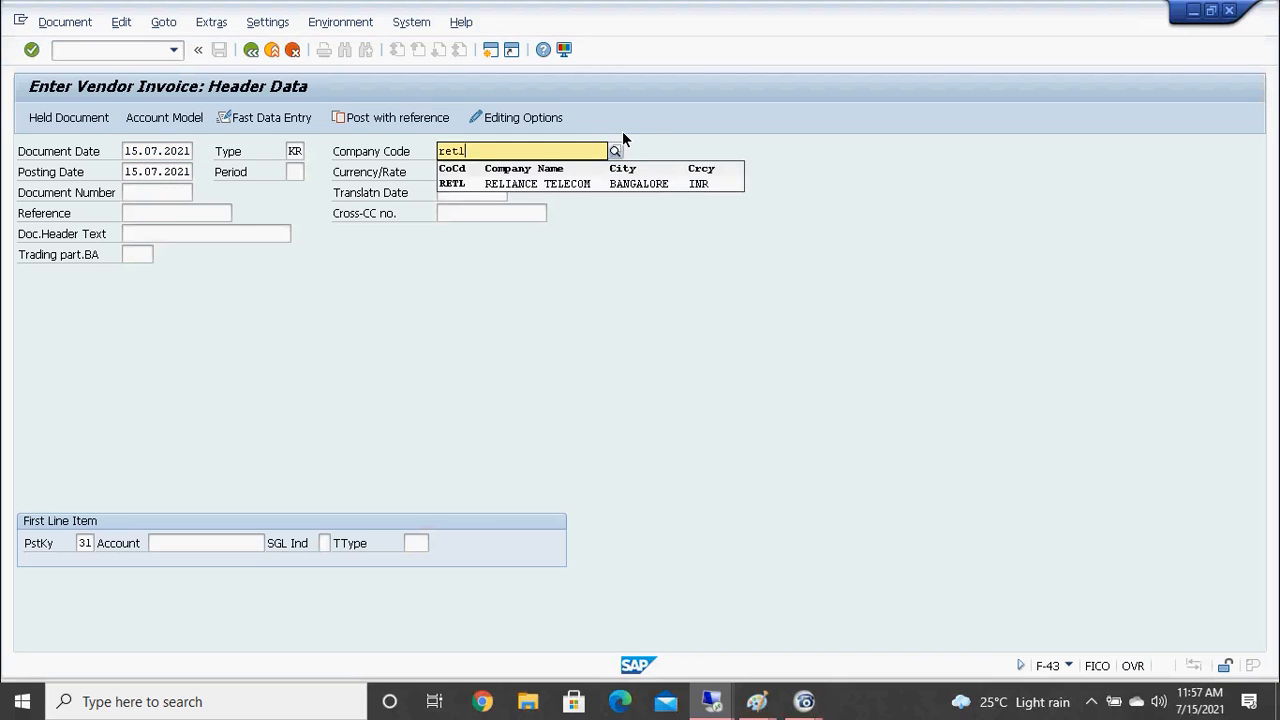
{"action": "key", "text": "Tab"}
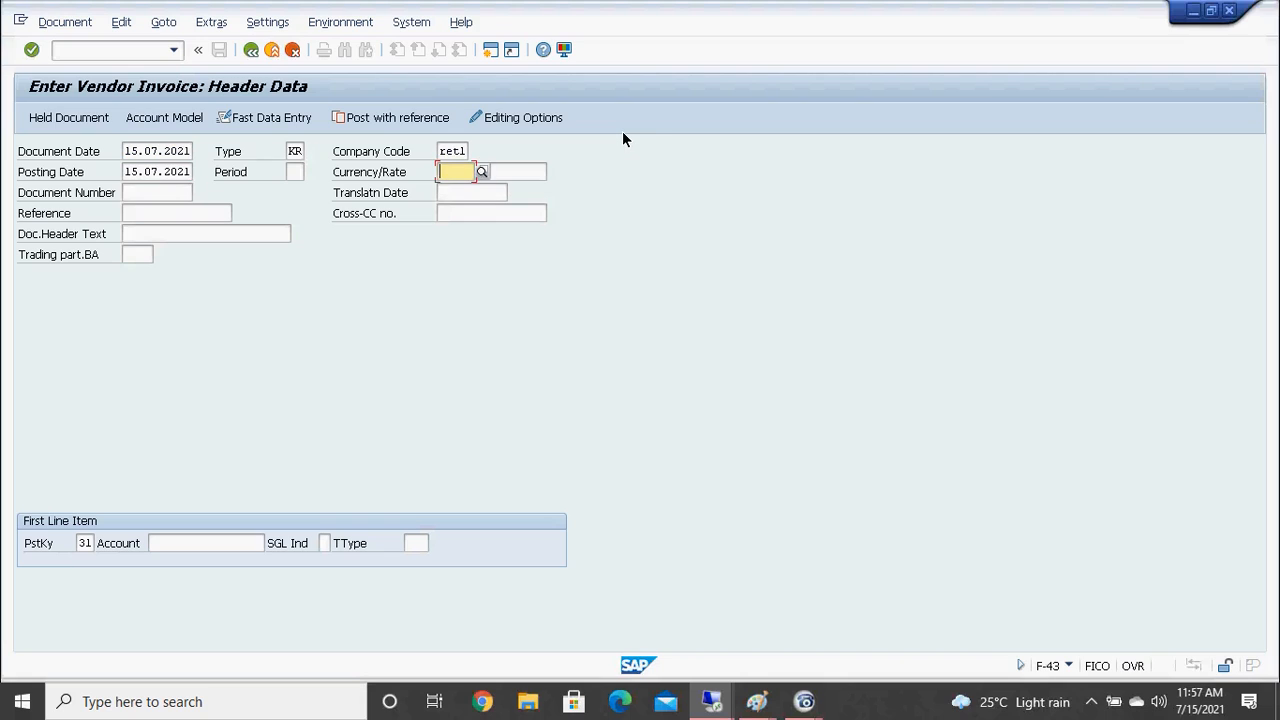
{"action": "key", "text": "shift+Tab"}
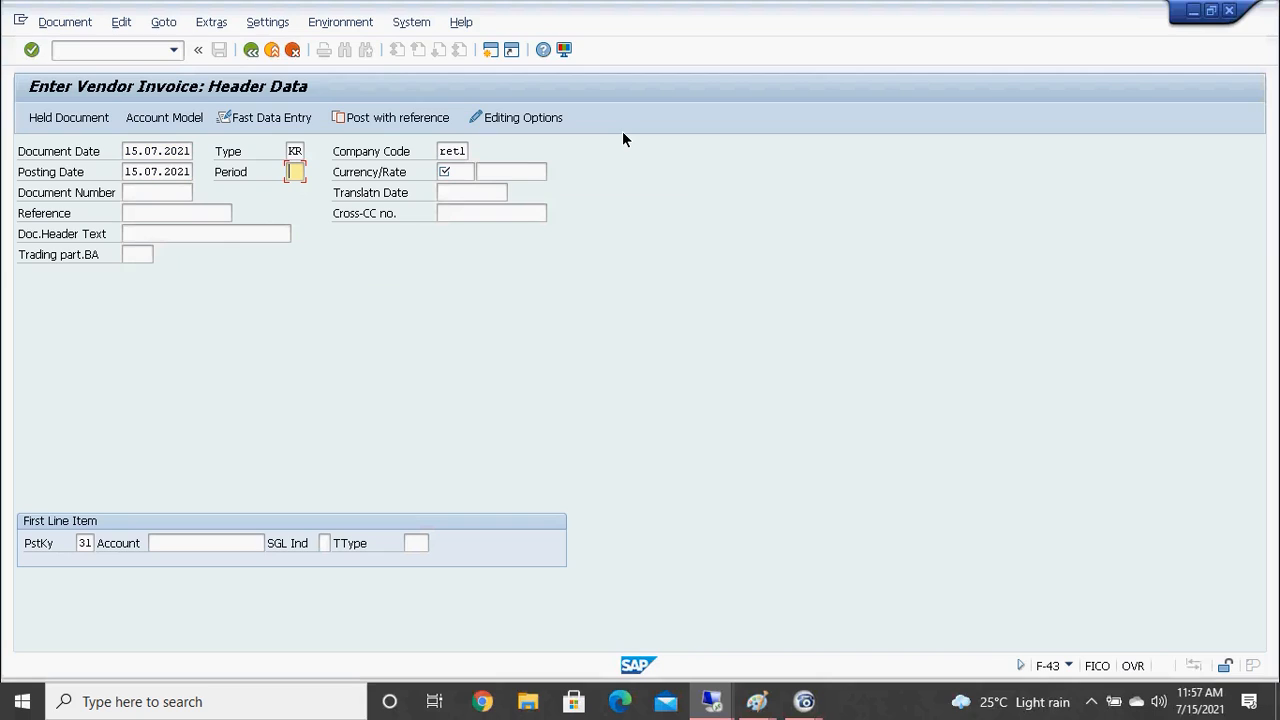
{"action": "type", "text": "4"}
{"action": "key", "text": "BackSpace"}
Set the invoice header's currency to inr
{"action": "left_click", "coordinate": [441, 176]}
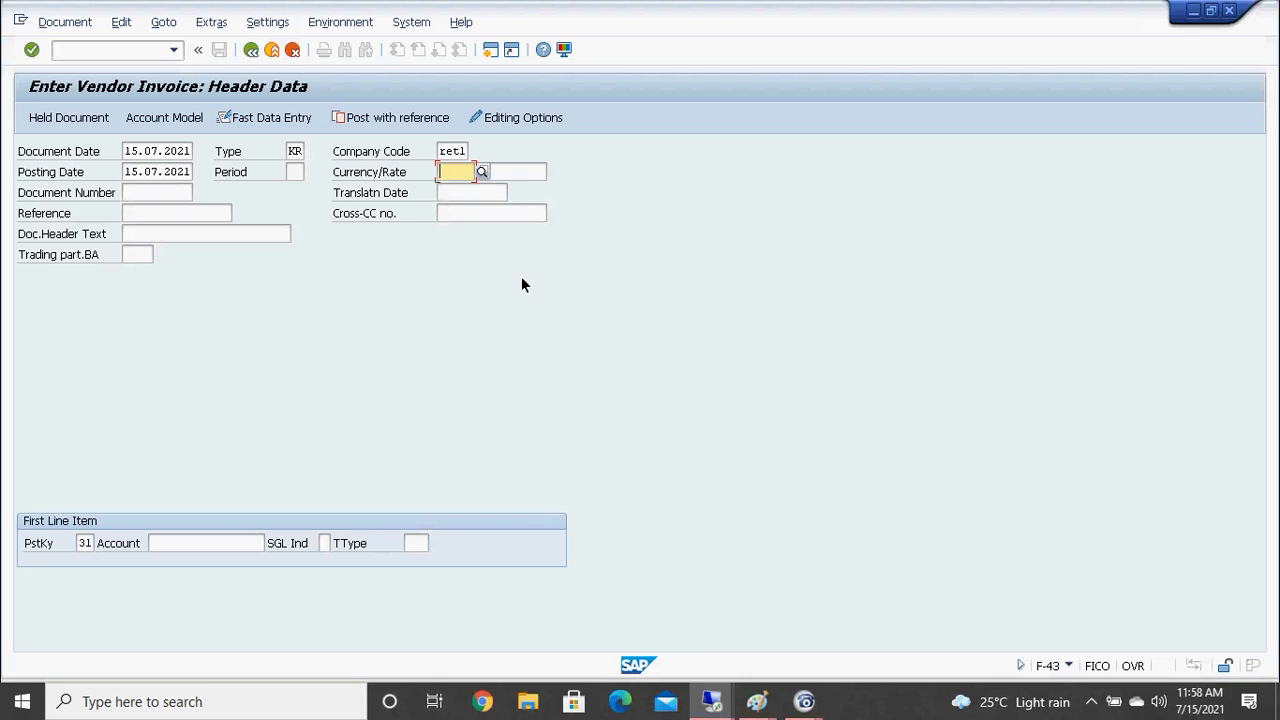
{"action": "type", "text": "inr"}
{"action": "left_click", "coordinate": [194, 545]}
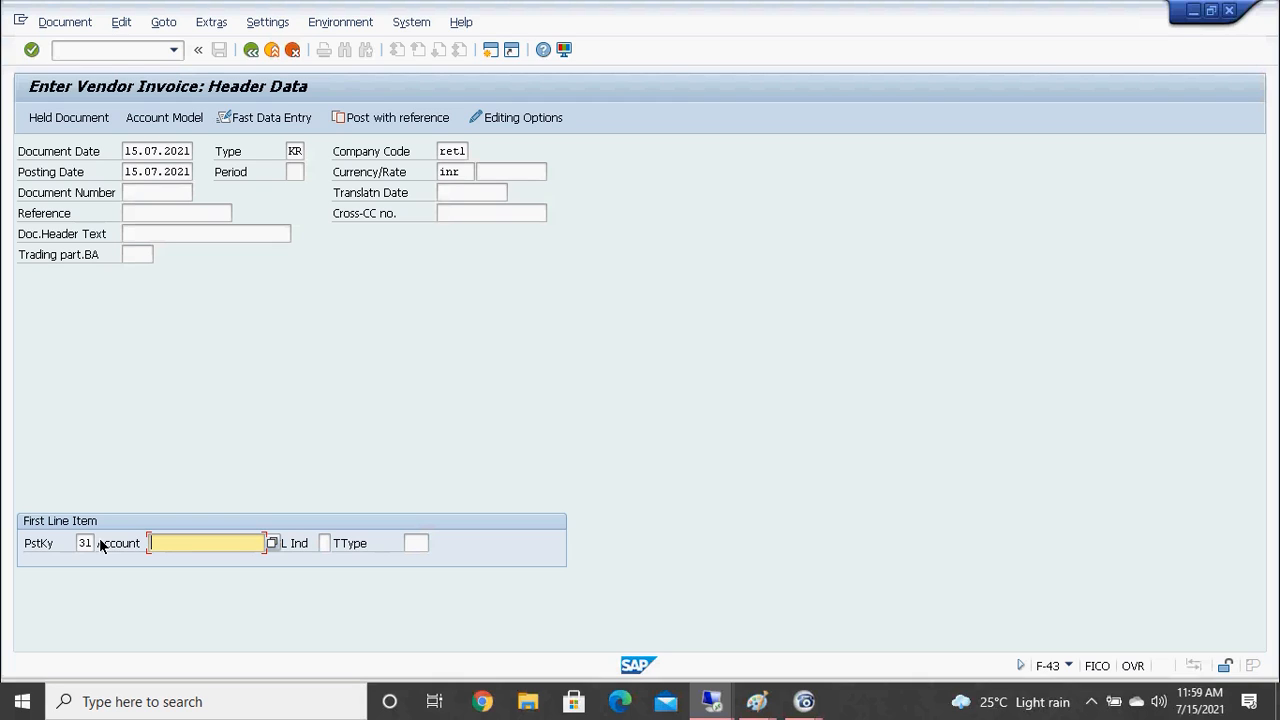
Look up the list of available posting keys for the first line item and close it
{"action": "left_click", "coordinate": [97, 540]}
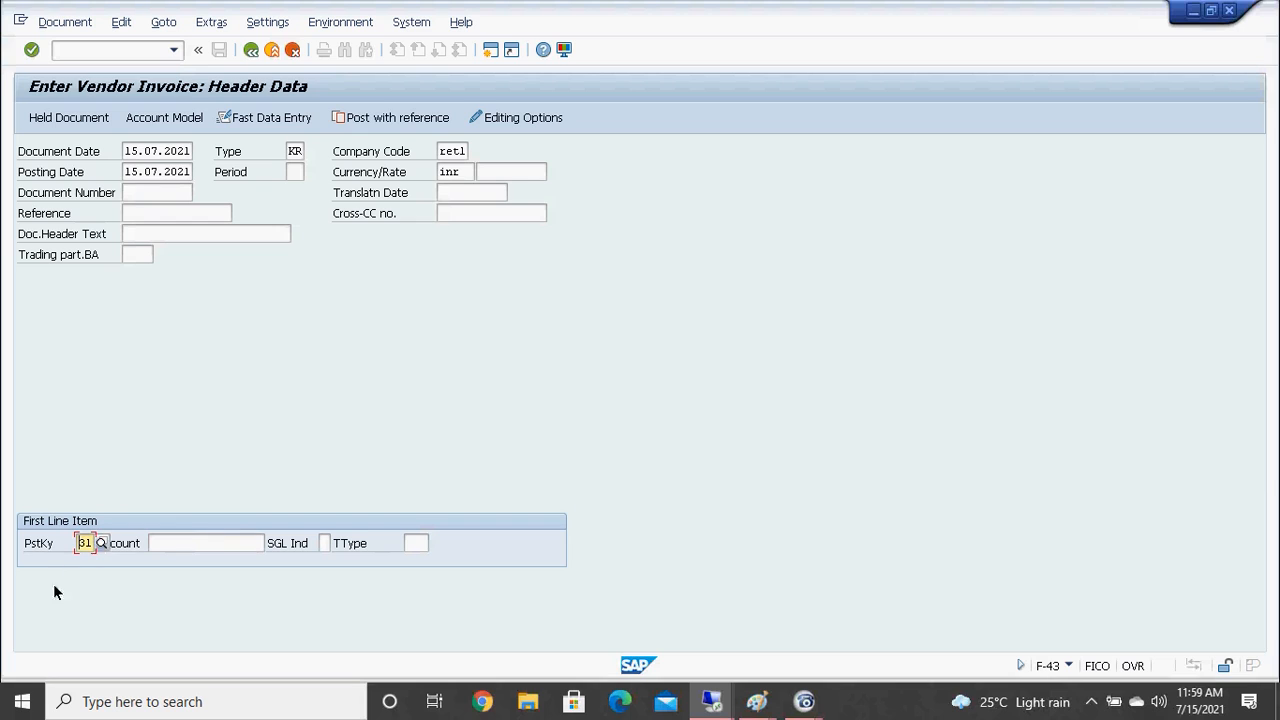
{"action": "left_click", "coordinate": [102, 544]}
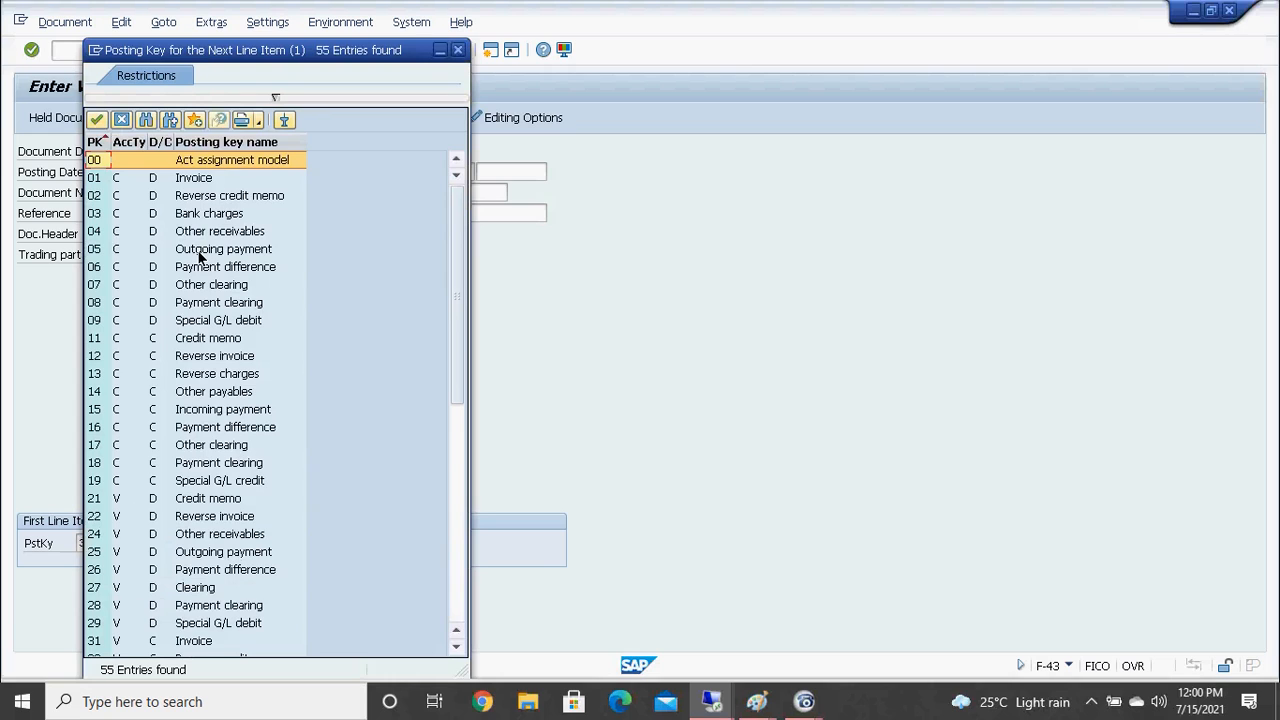
{"action": "left_click", "coordinate": [459, 51]}
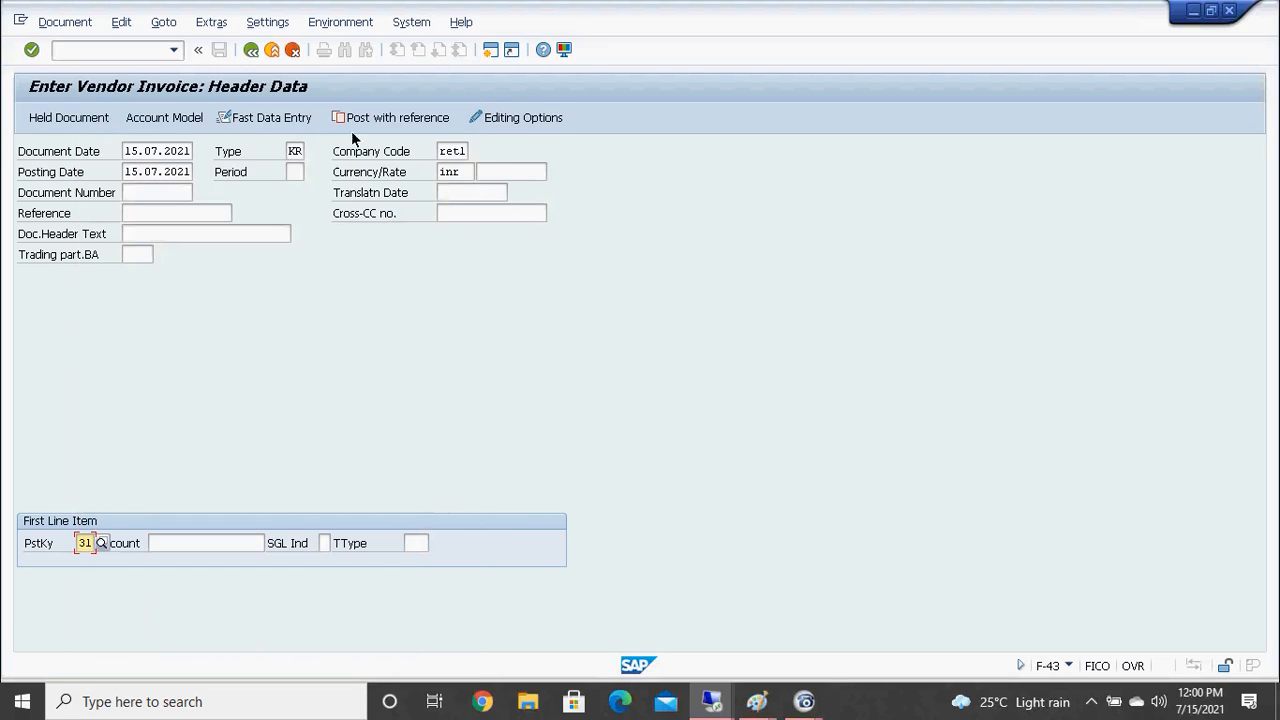
View the vendor search criteria for the first line item's account under posting key 31, and close them without choosing a vendor
{"action": "left_click", "coordinate": [159, 546]}
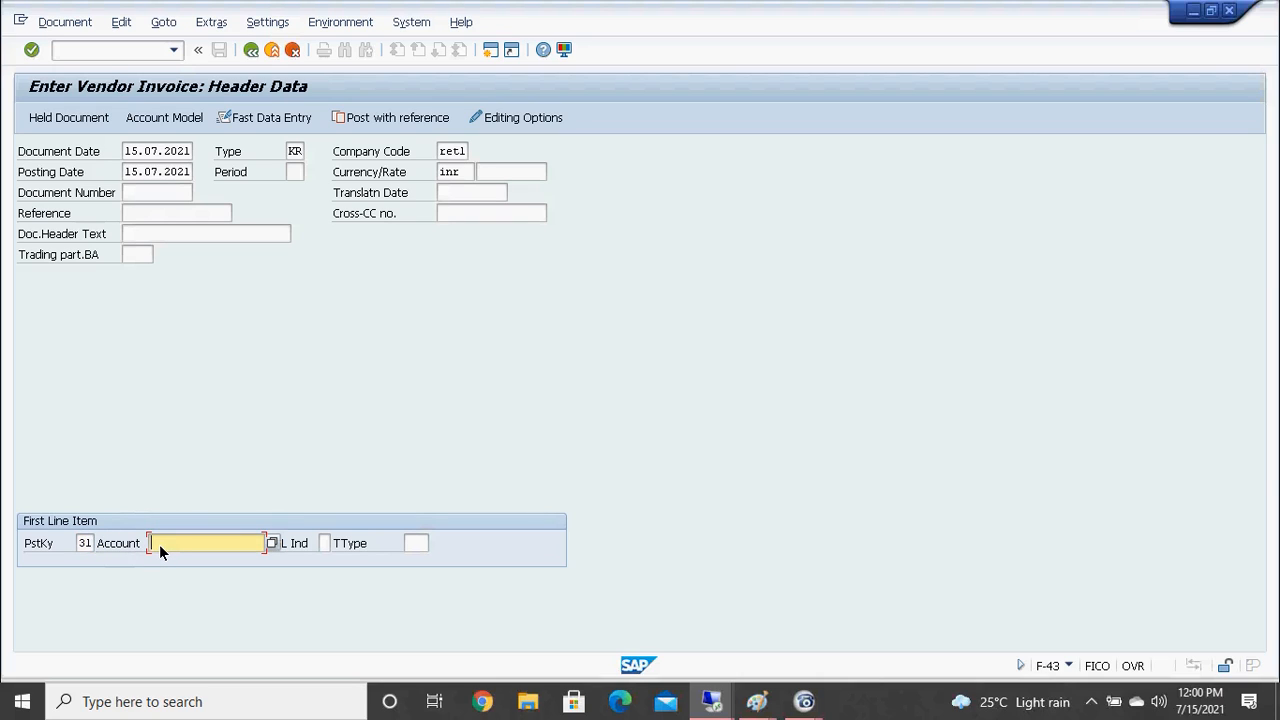
{"action": "left_click", "coordinate": [273, 543]}
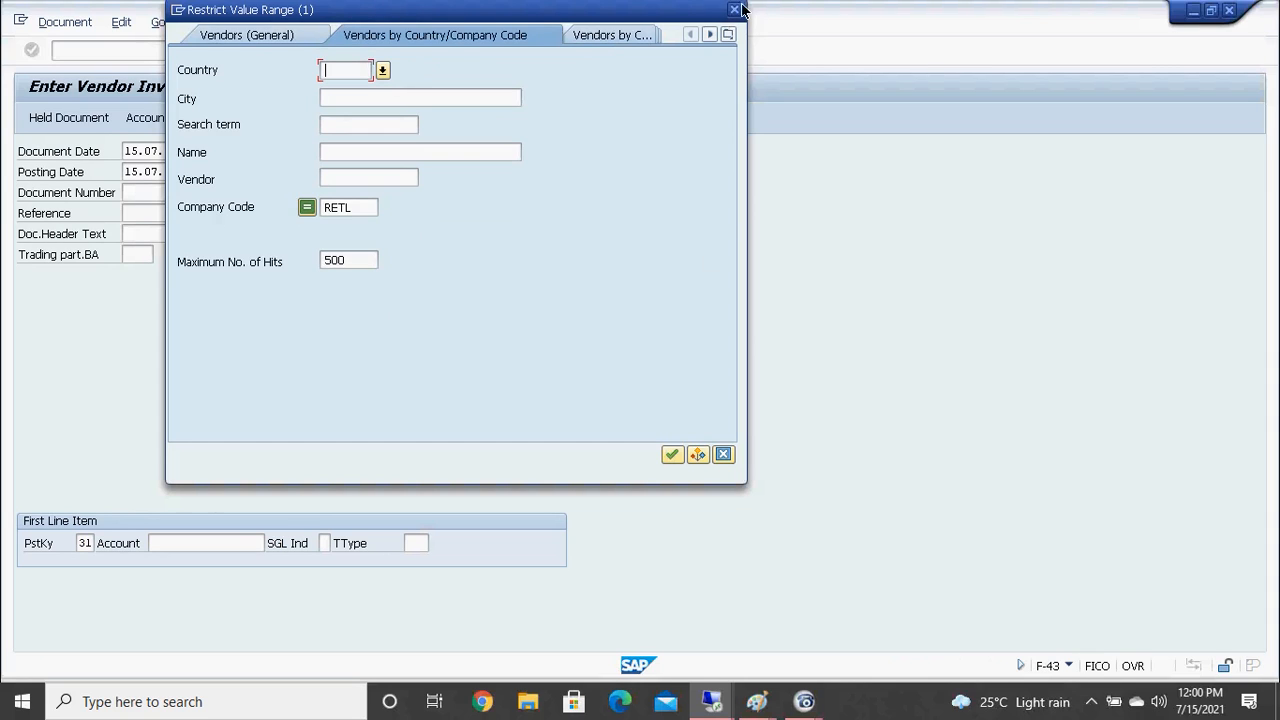
{"action": "mouse_move", "coordinate": [739, 8]}
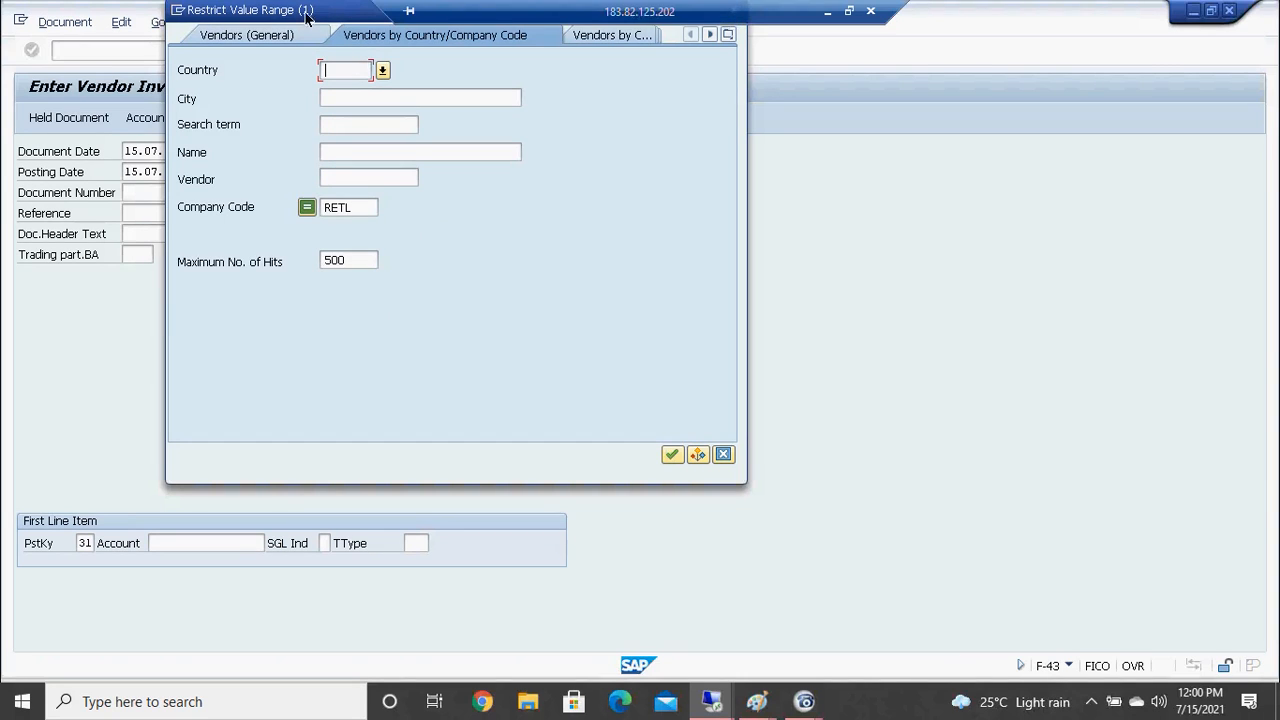
{"action": "left_click_drag", "start_coordinate": [307, 17], "coordinate": [424, 140]}
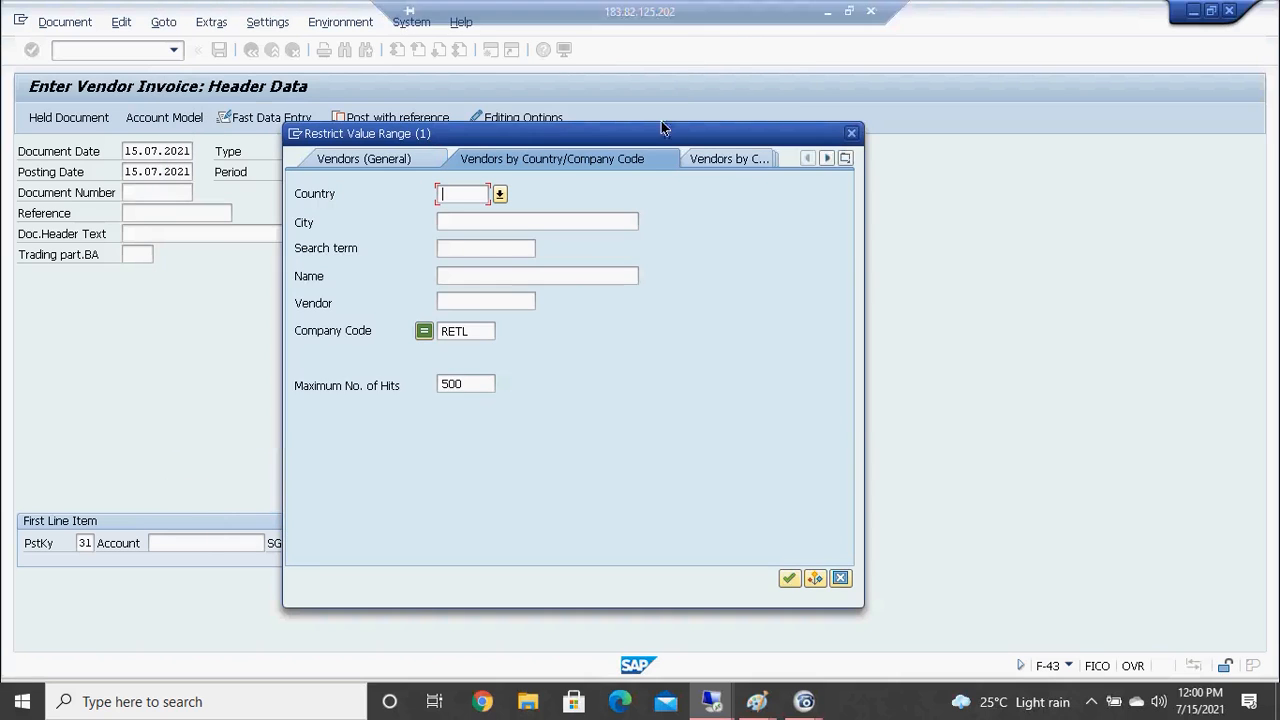
{"action": "left_click", "coordinate": [851, 134]}
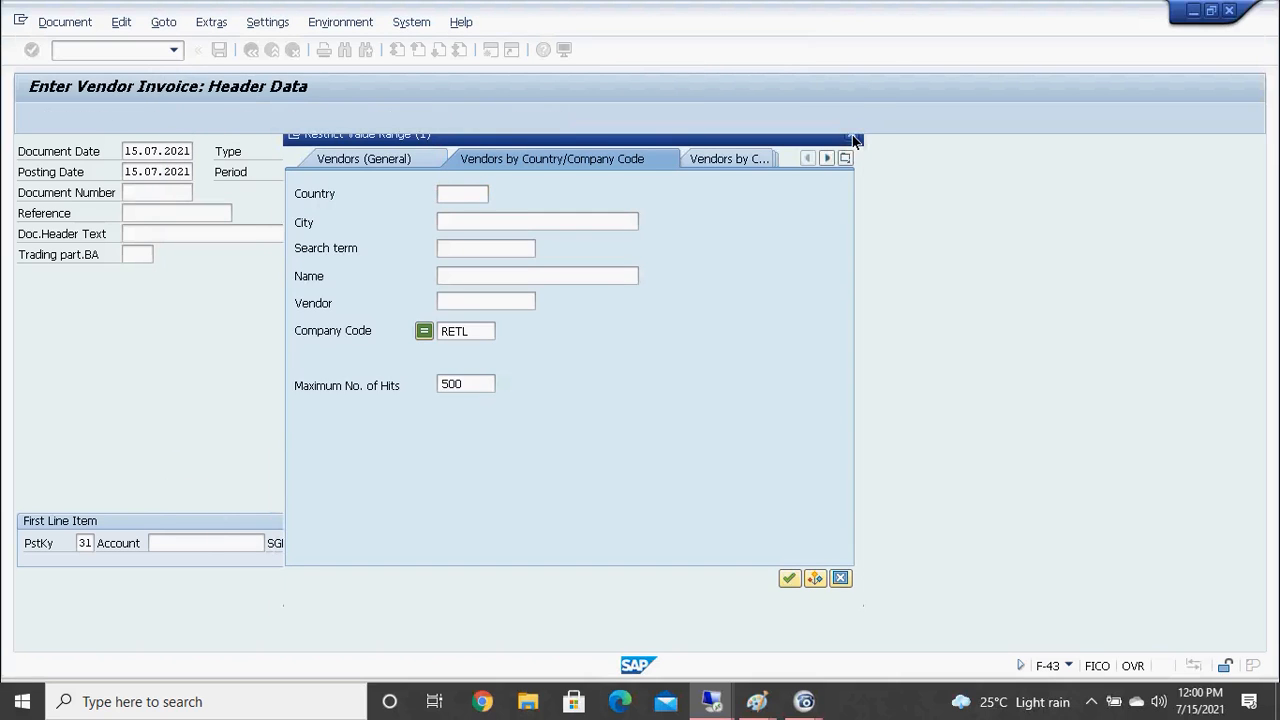
Change the first line item's posting key to 40 for a G/L debit entry
{"action": "left_click", "coordinate": [83, 545]}
{"action": "key", "text": "BackSpace"}
{"action": "key", "text": "BackSpace"}
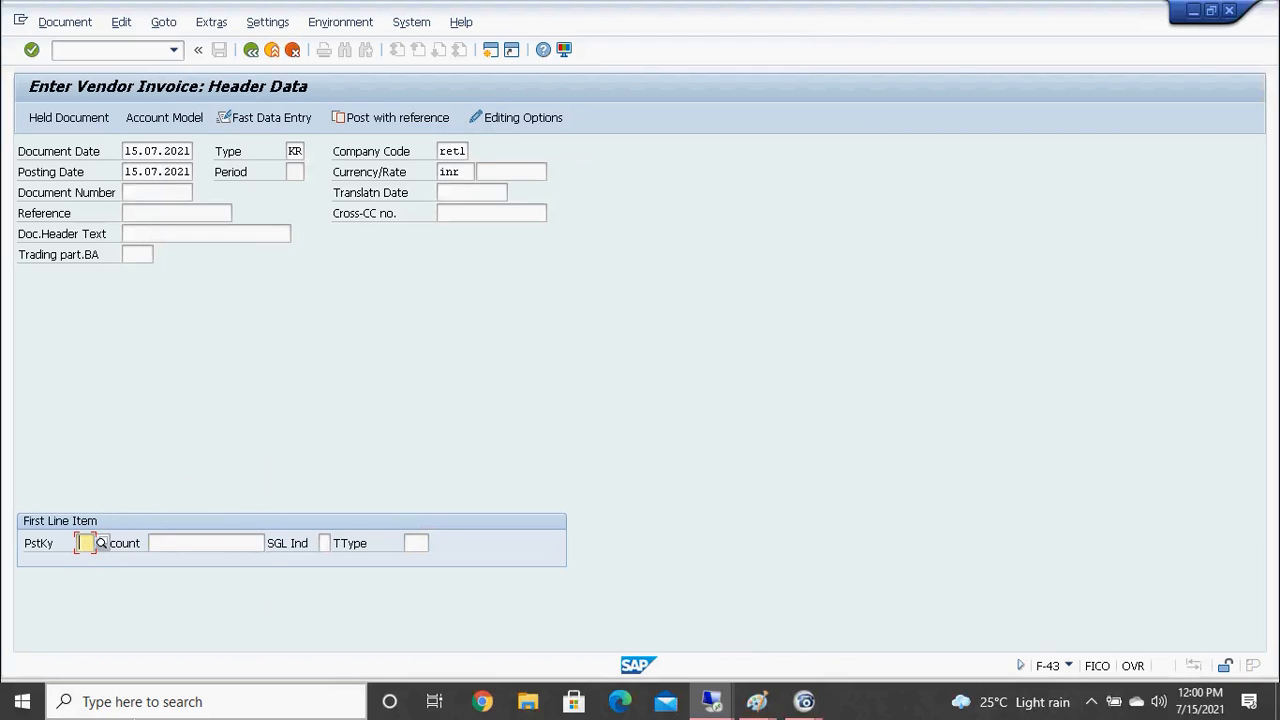
{"action": "type", "text": "40"}
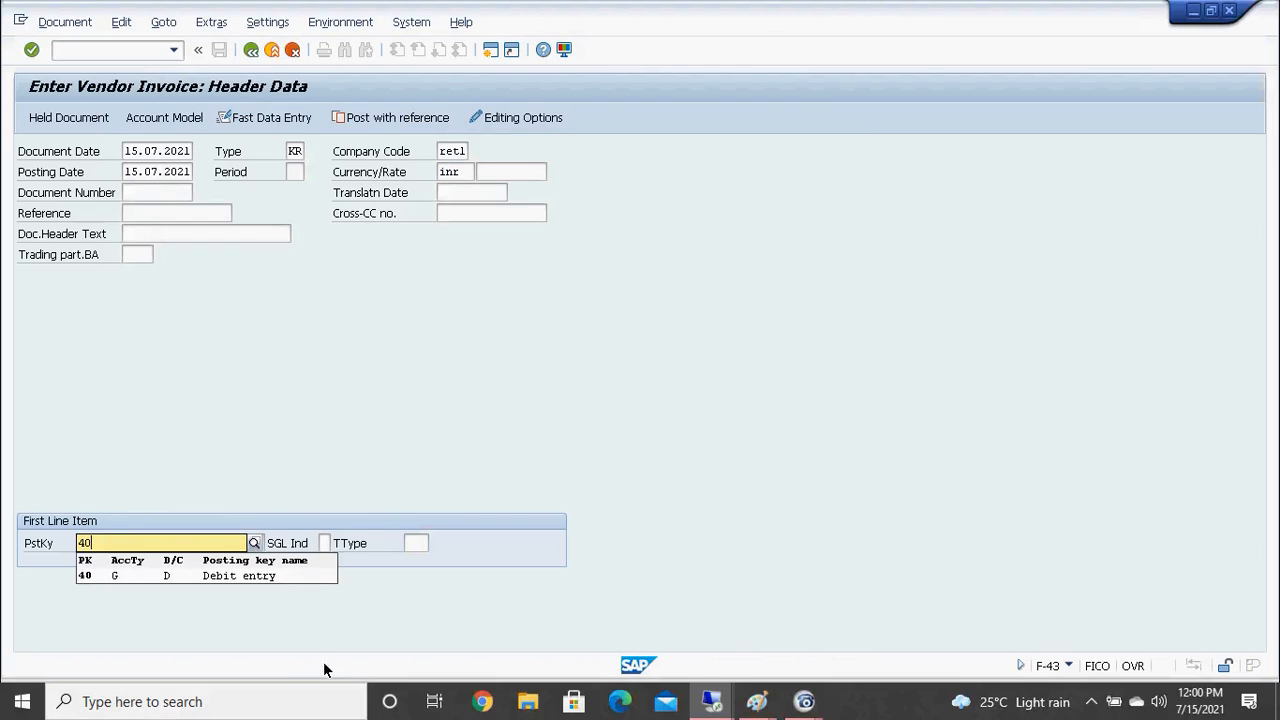
{"action": "left_click", "coordinate": [576, 424]}
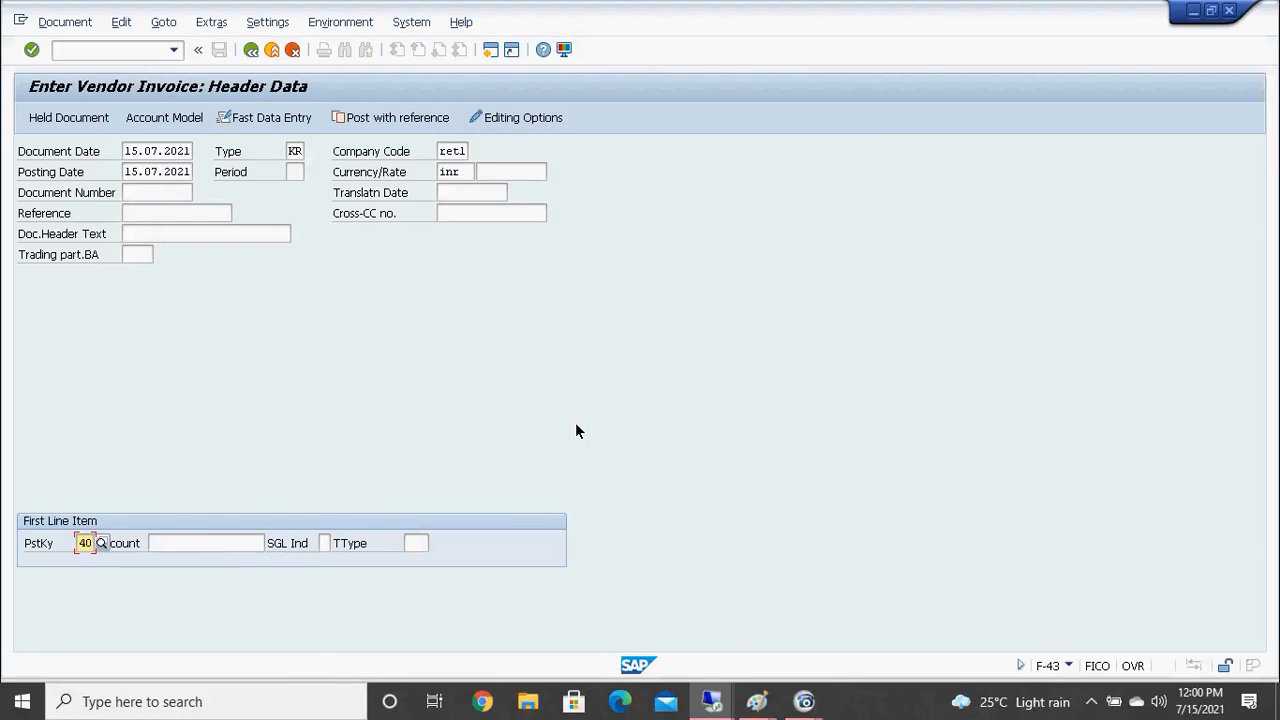
View the G/L account search criteria for the first line item's account under posting key 40, and close them without choosing an account
{"action": "left_click", "coordinate": [231, 543]}
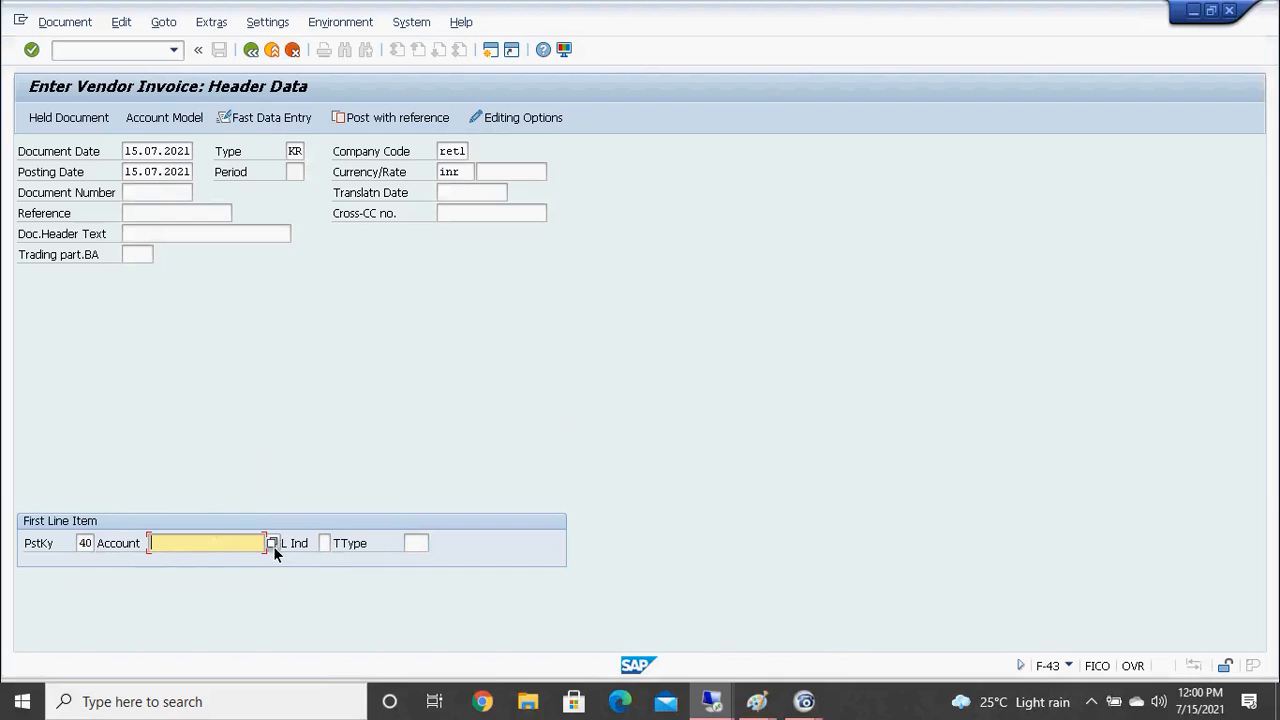
{"action": "left_click", "coordinate": [272, 544]}
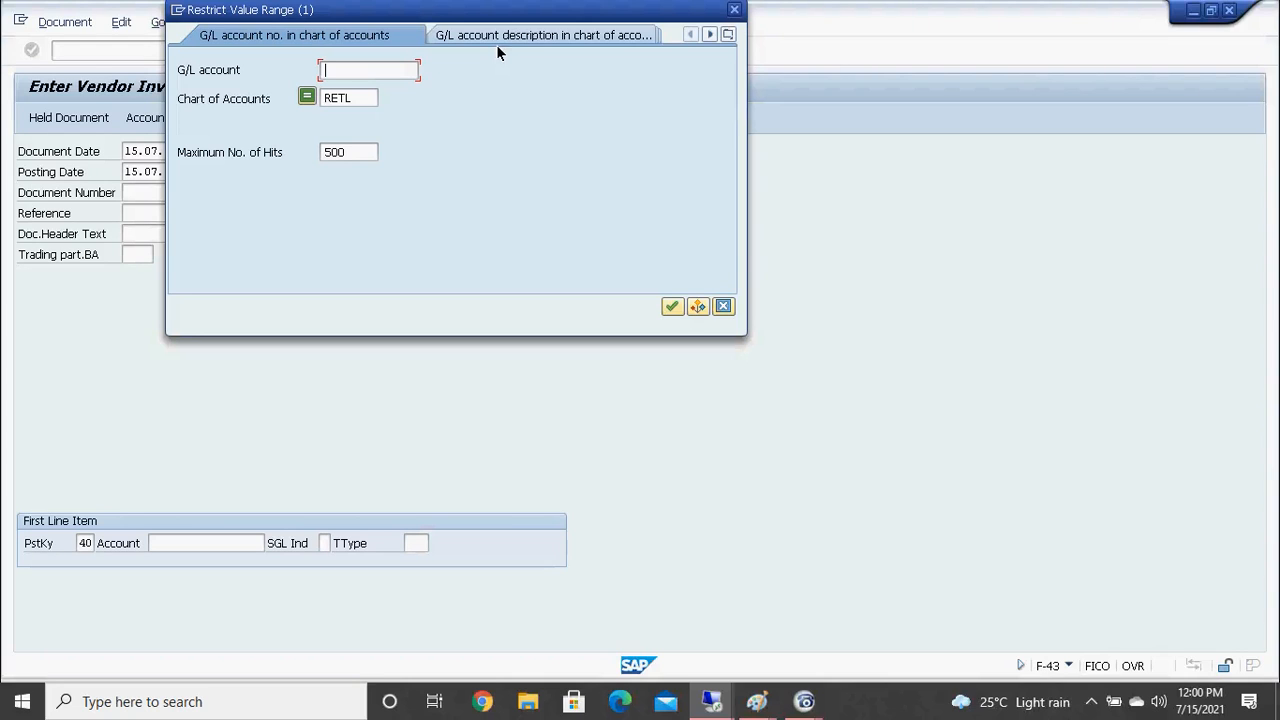
{"action": "left_click", "coordinate": [733, 12]}
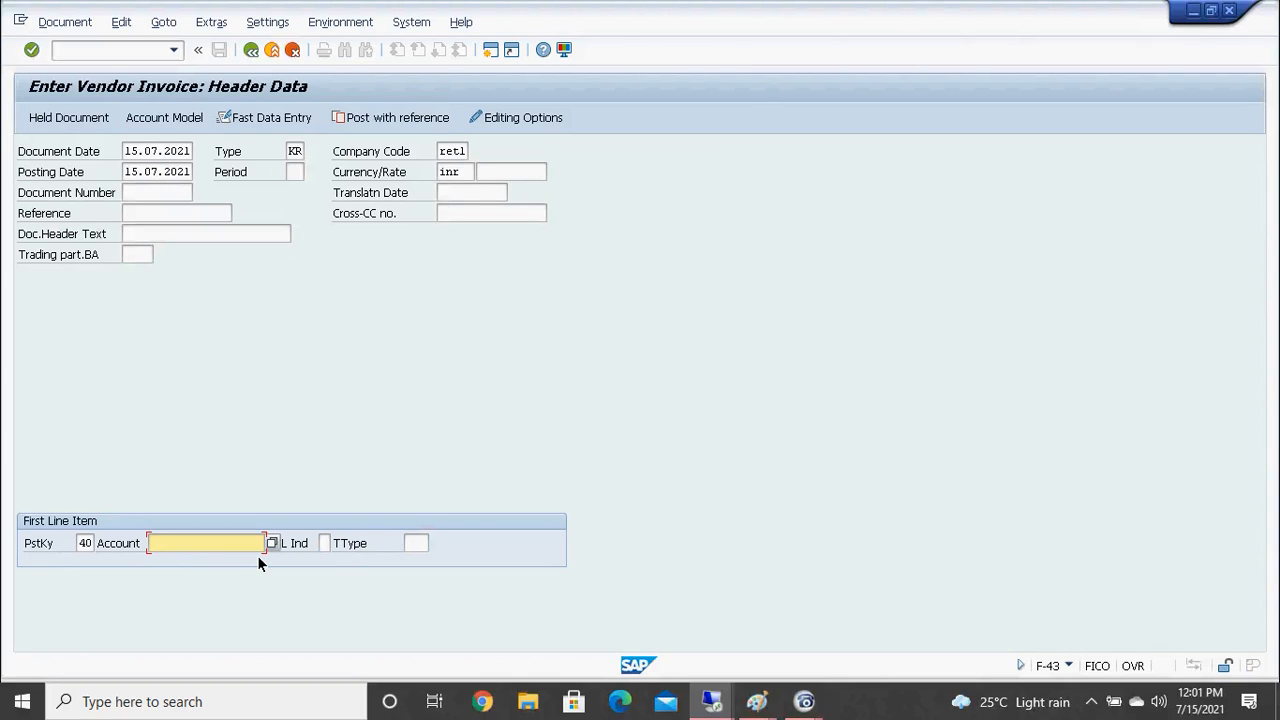
Change the first line item's posting key to 31 for a vendor invoice credit entry
{"action": "left_click", "coordinate": [84, 540]}
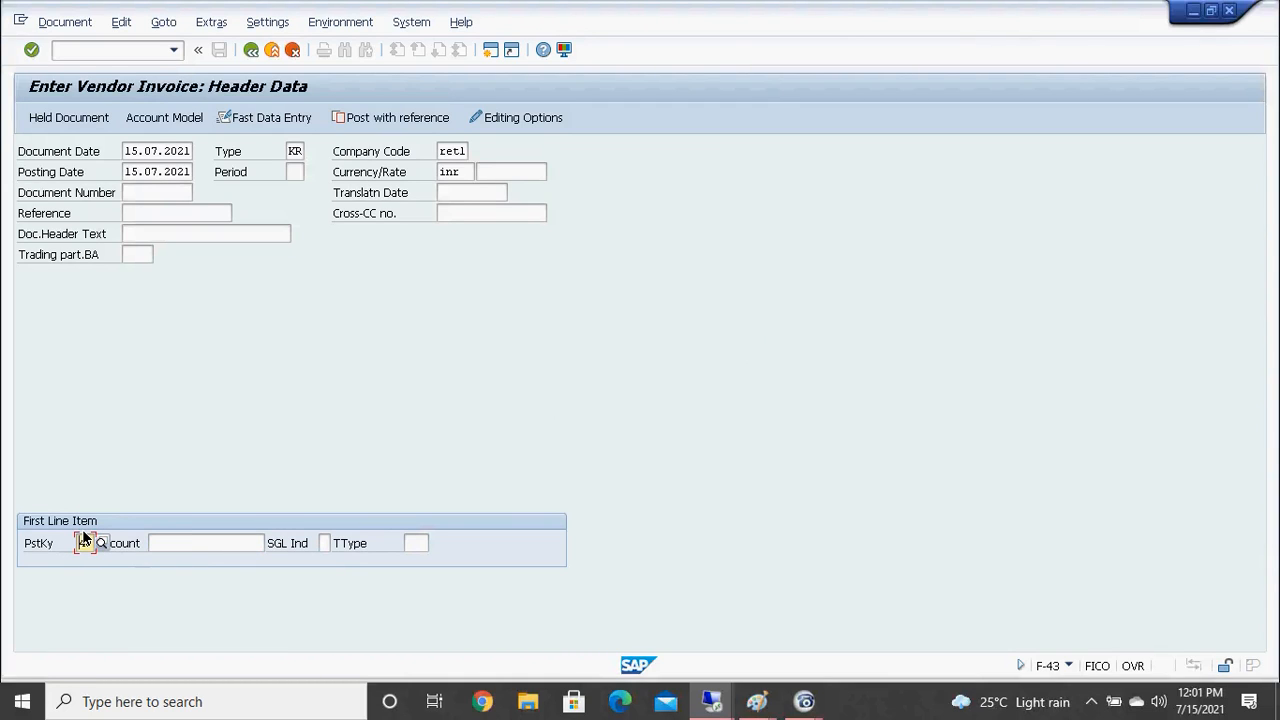
{"action": "key", "text": "Delete"}
{"action": "key", "text": "Delete"}
{"action": "type", "text": "31"}
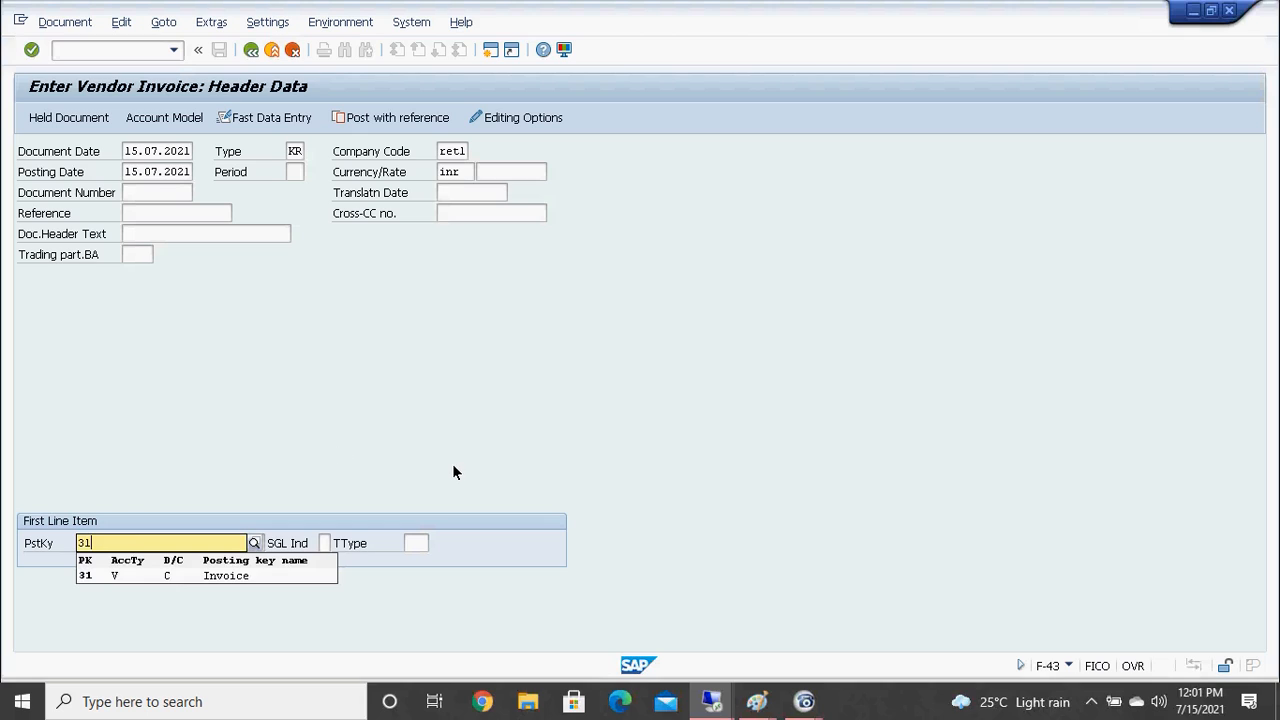
{"action": "key", "text": "Tab"}
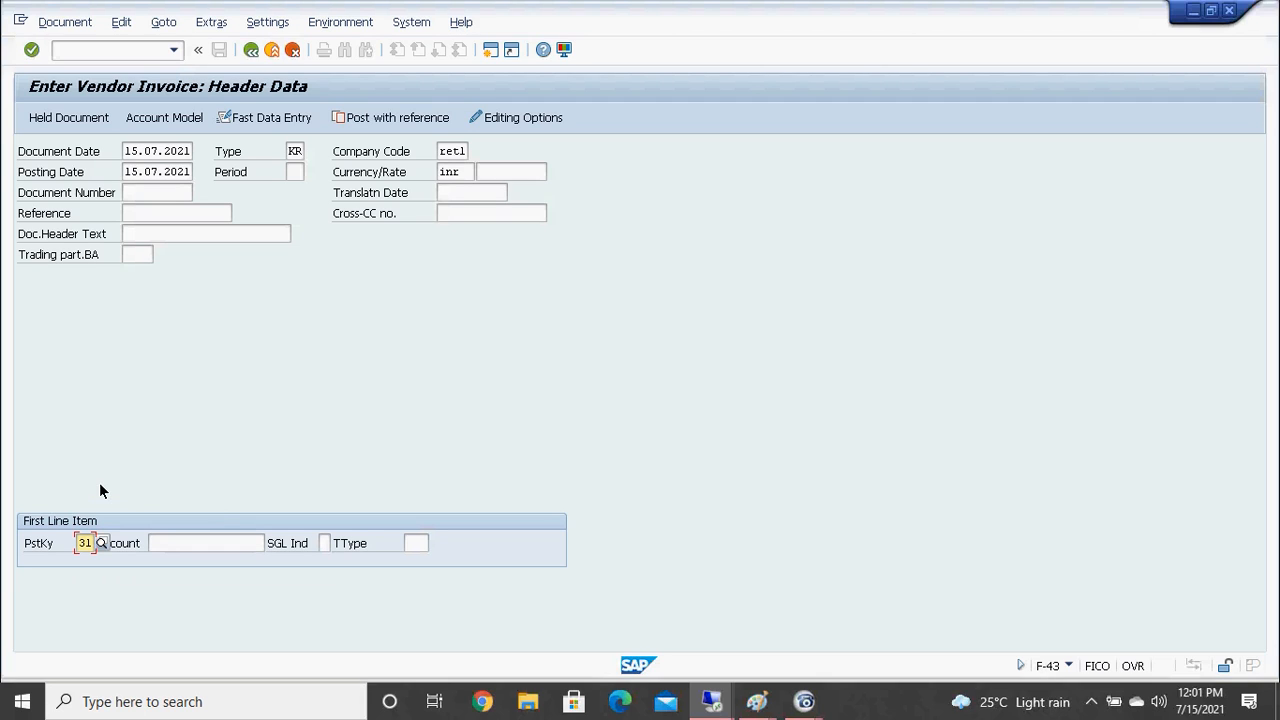
Search the vendors of company code RETL, choose Mirza Associates - IN as the first line item's account, and proceed to the vendor item
{"action": "left_click", "coordinate": [173, 544]}
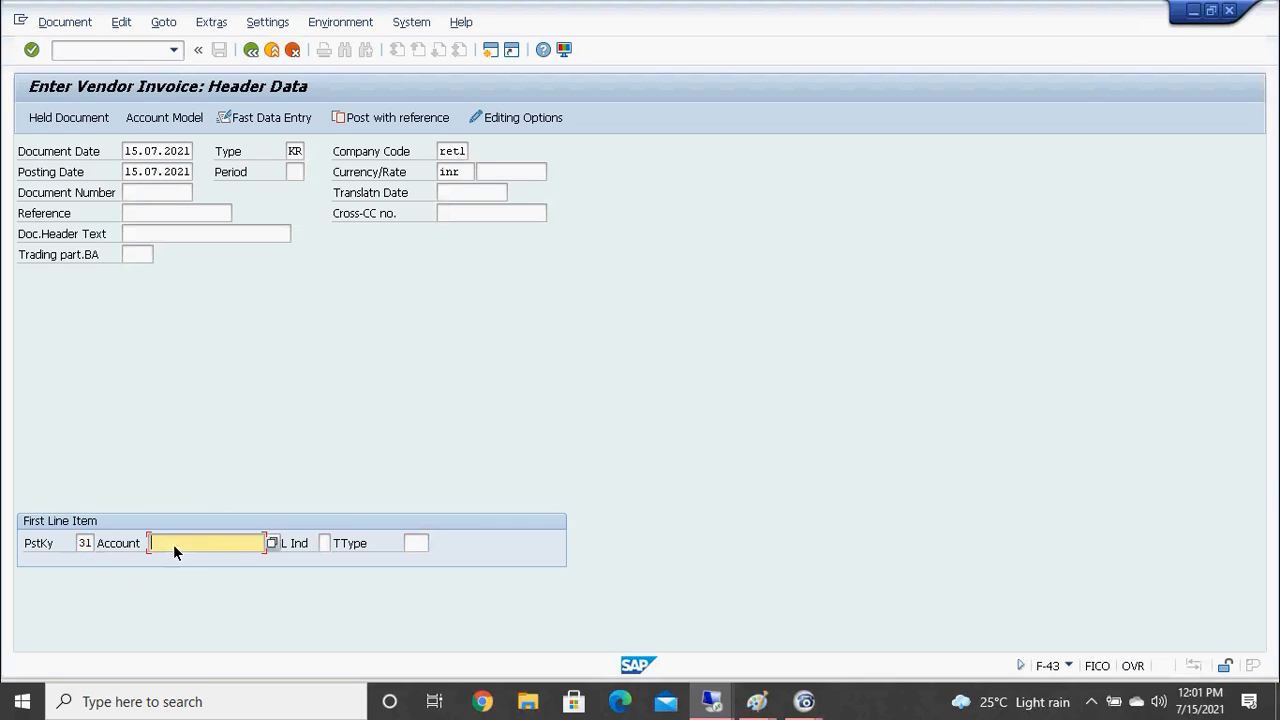
{"action": "left_click", "coordinate": [272, 543]}
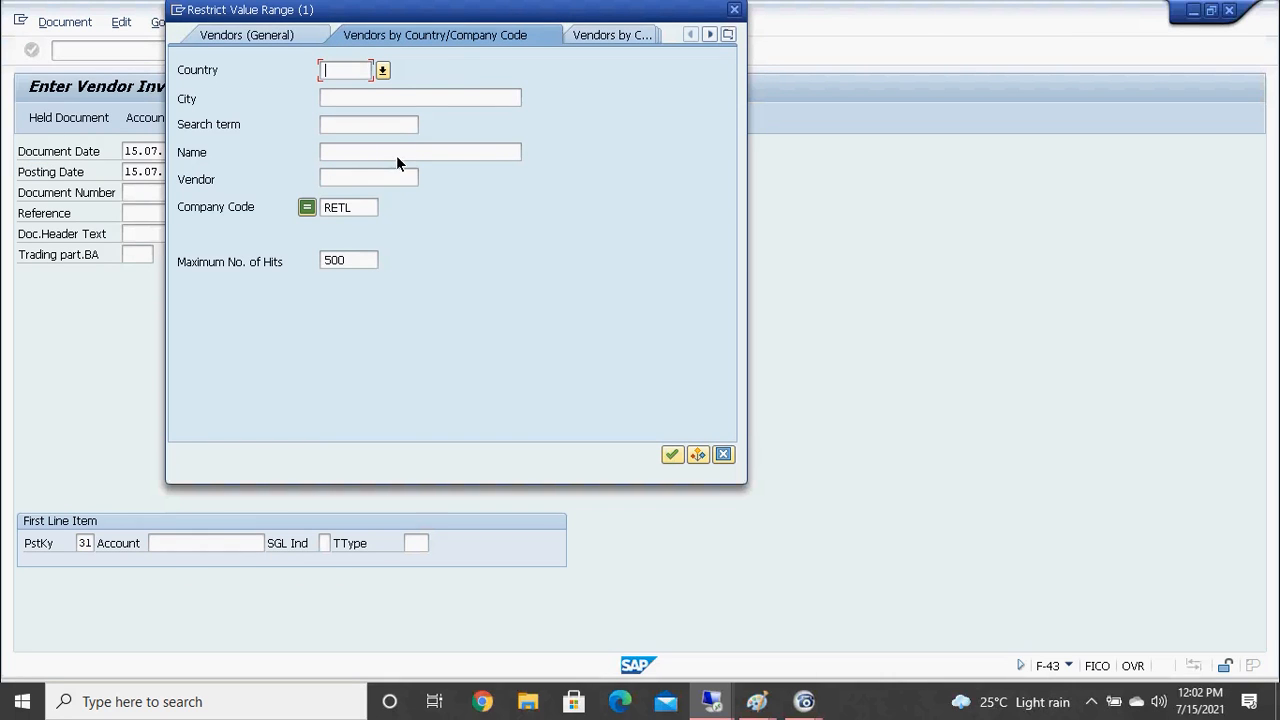
{"action": "left_click_drag", "start_coordinate": [453, 11], "coordinate": [731, 137]}
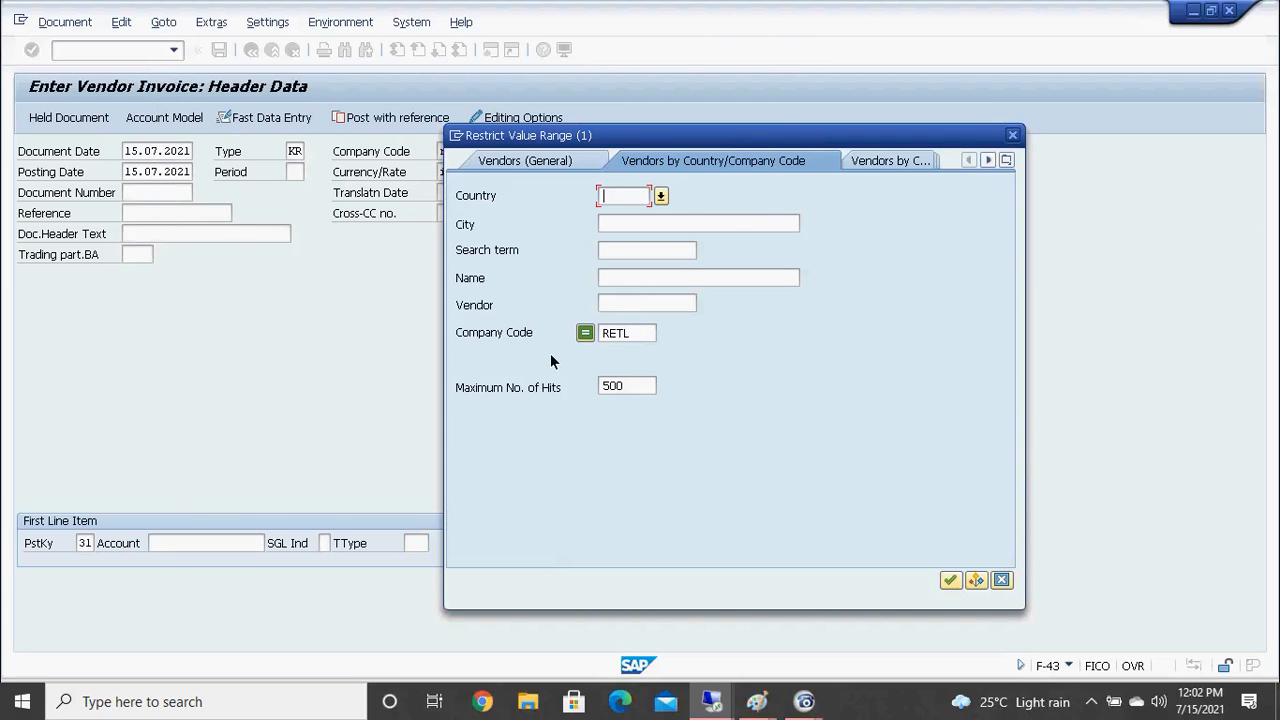
{"action": "left_click", "coordinate": [1005, 161]}
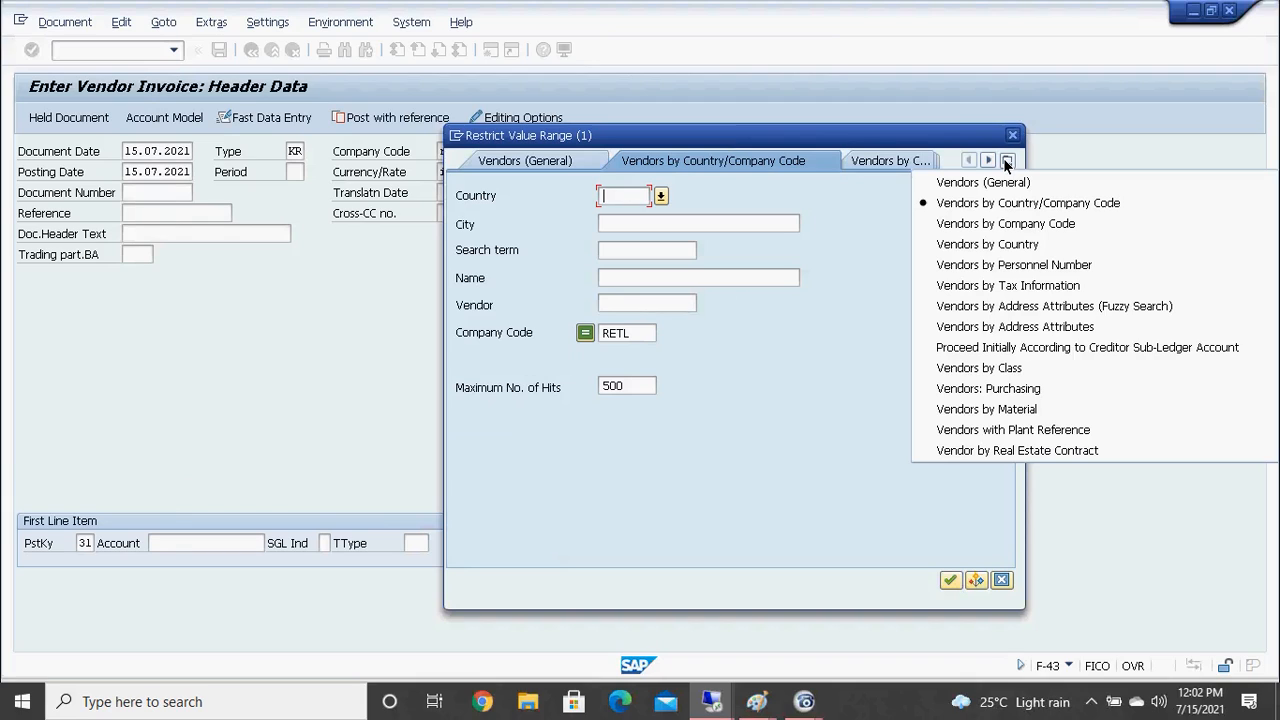
{"action": "left_click", "coordinate": [745, 393]}
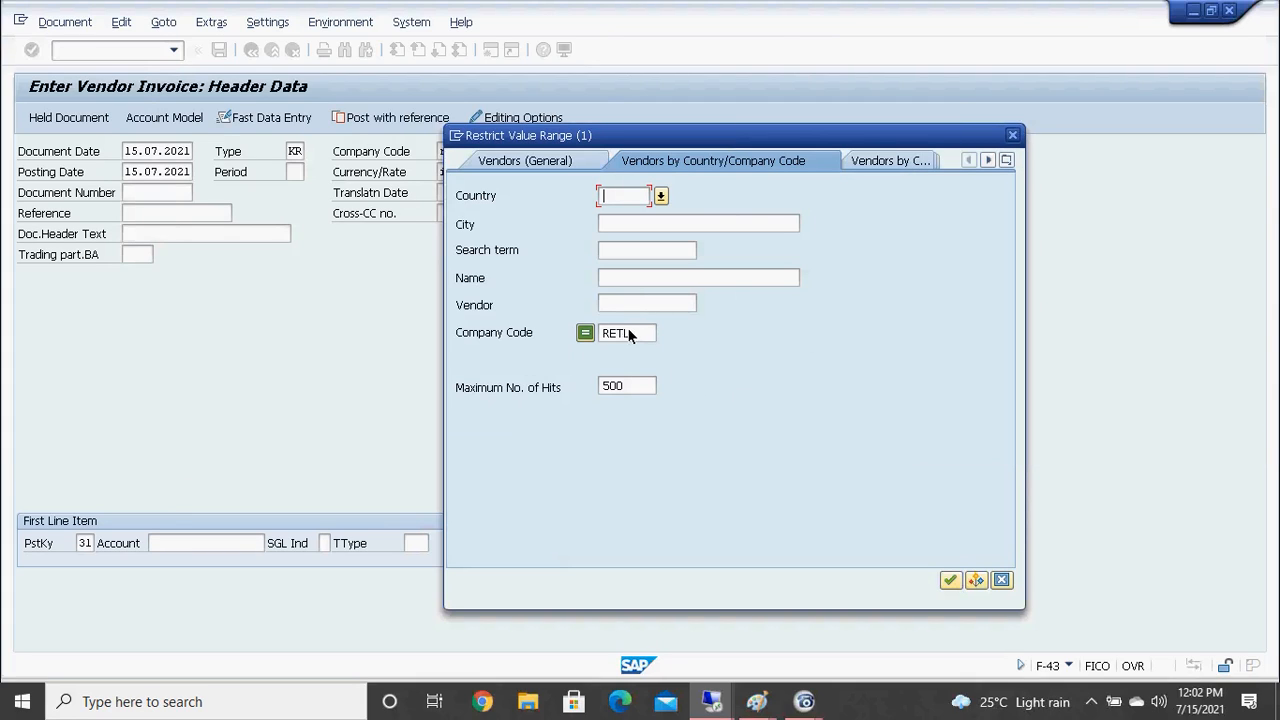
{"action": "left_click", "coordinate": [952, 583]}
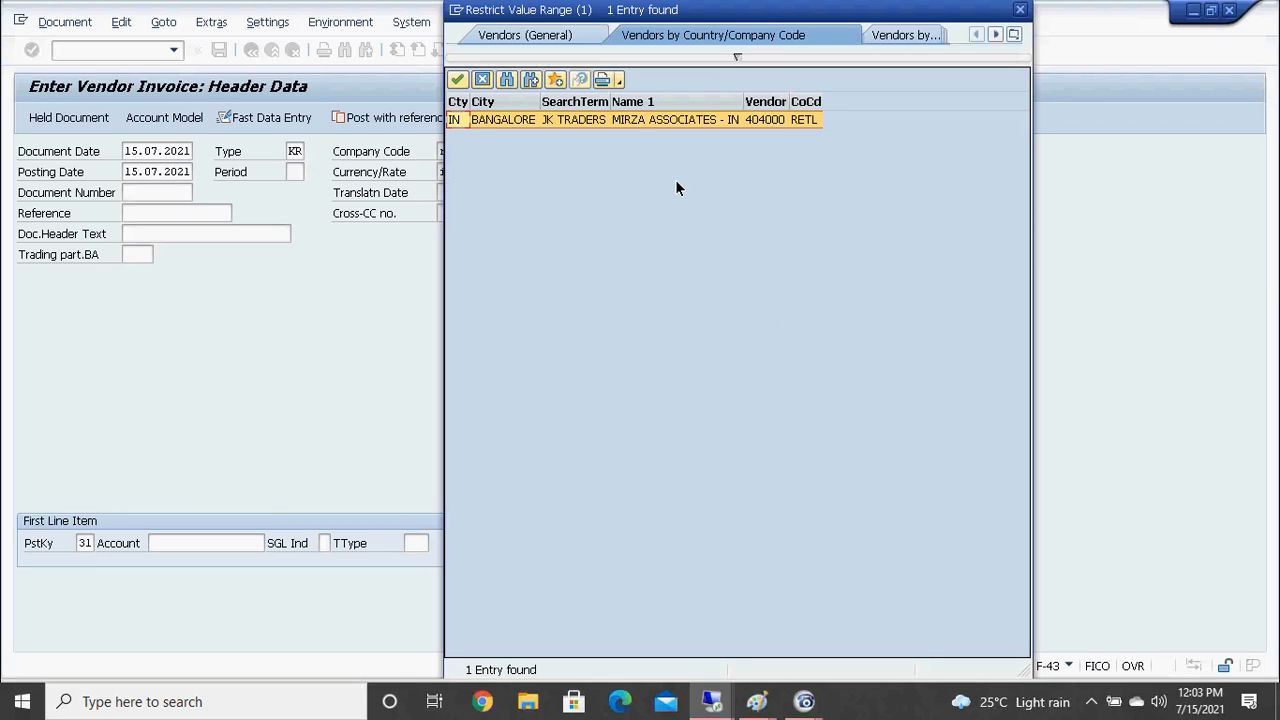
{"action": "left_click", "coordinate": [603, 120]}
{"action": "double_click", "coordinate": [603, 120]}
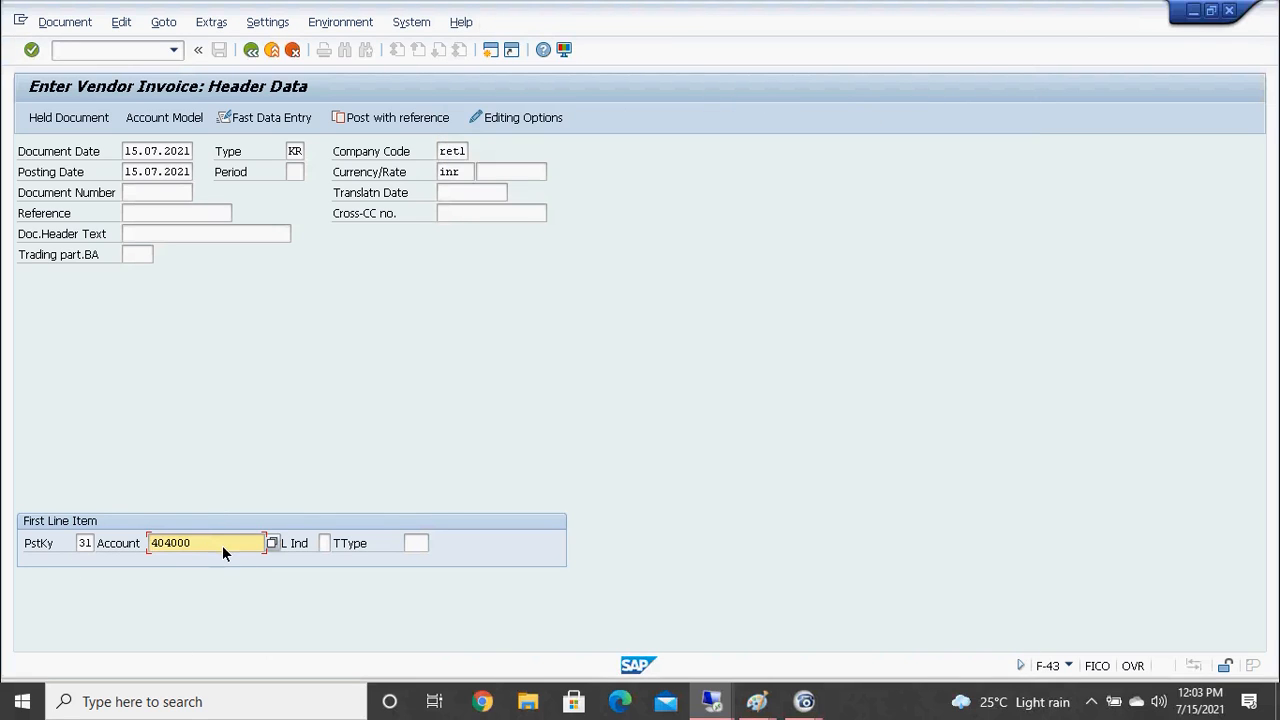
{"action": "key", "text": "Return"}
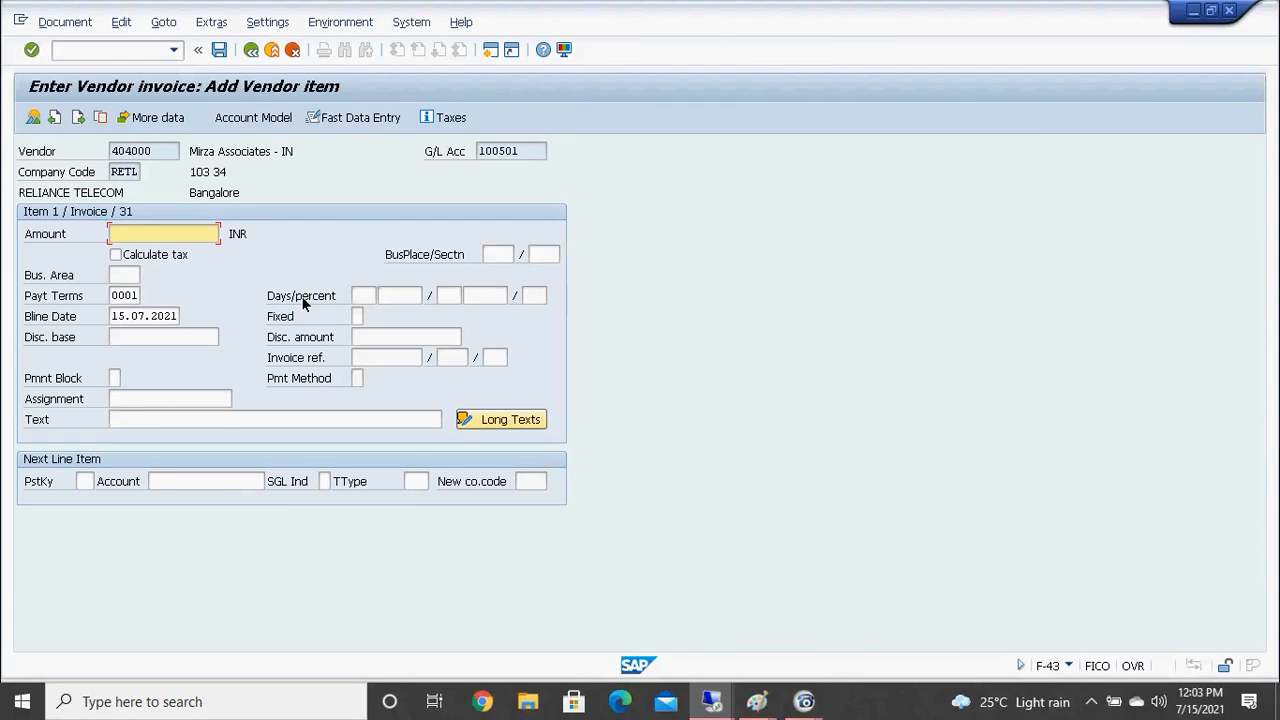
Set the vendor item's amount to 250000 INR and its business area to rthy
{"action": "type", "text": "2"}
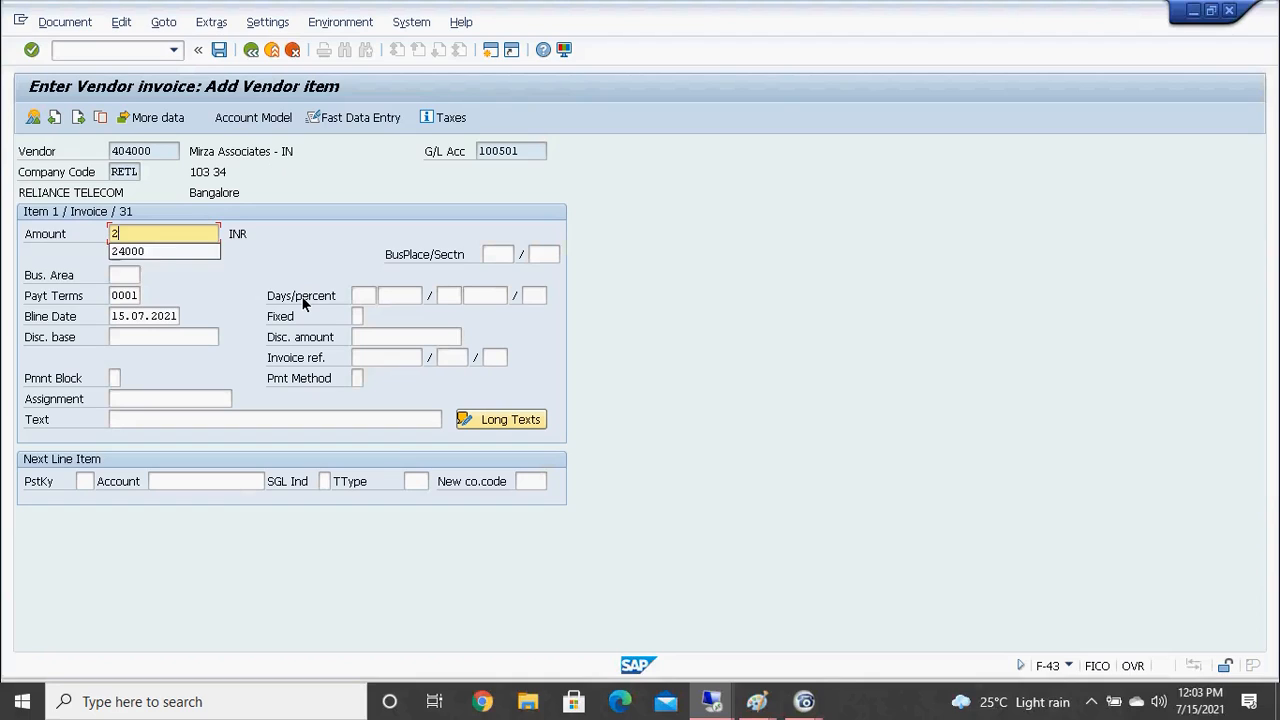
{"action": "type", "text": "50000"}
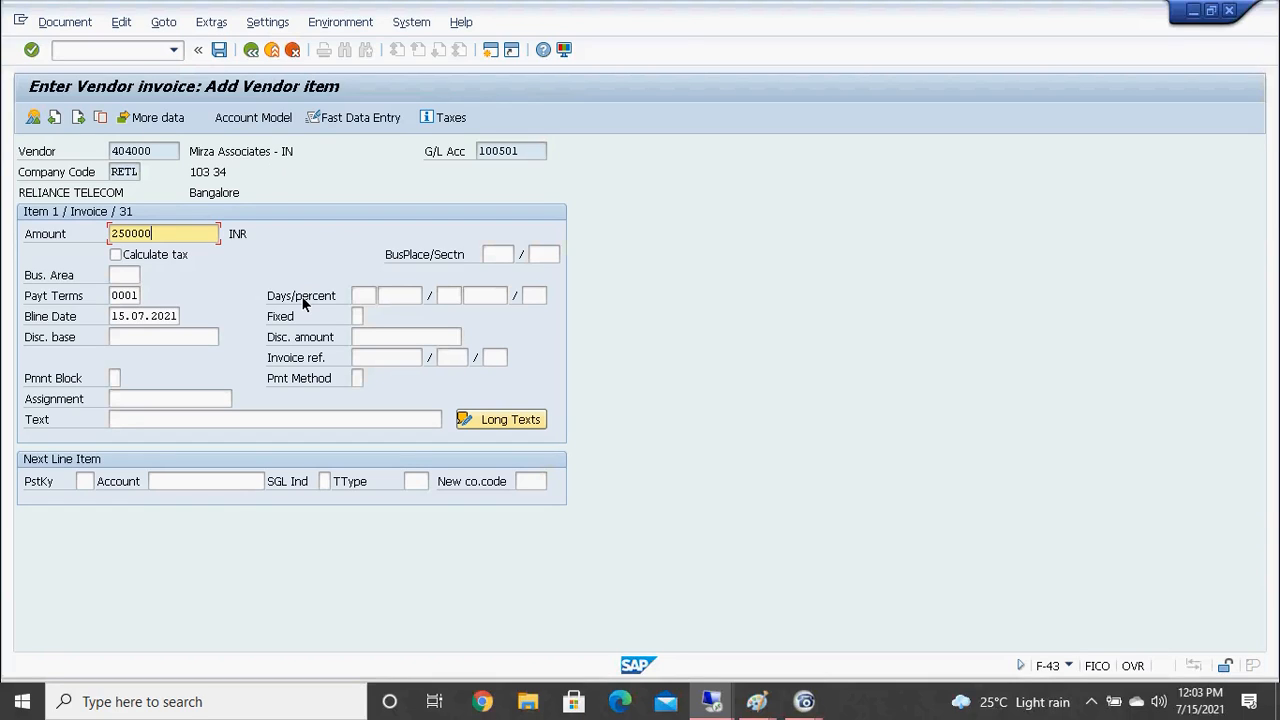
{"action": "key", "text": "Tab"}
{"action": "key", "text": "Tab"}
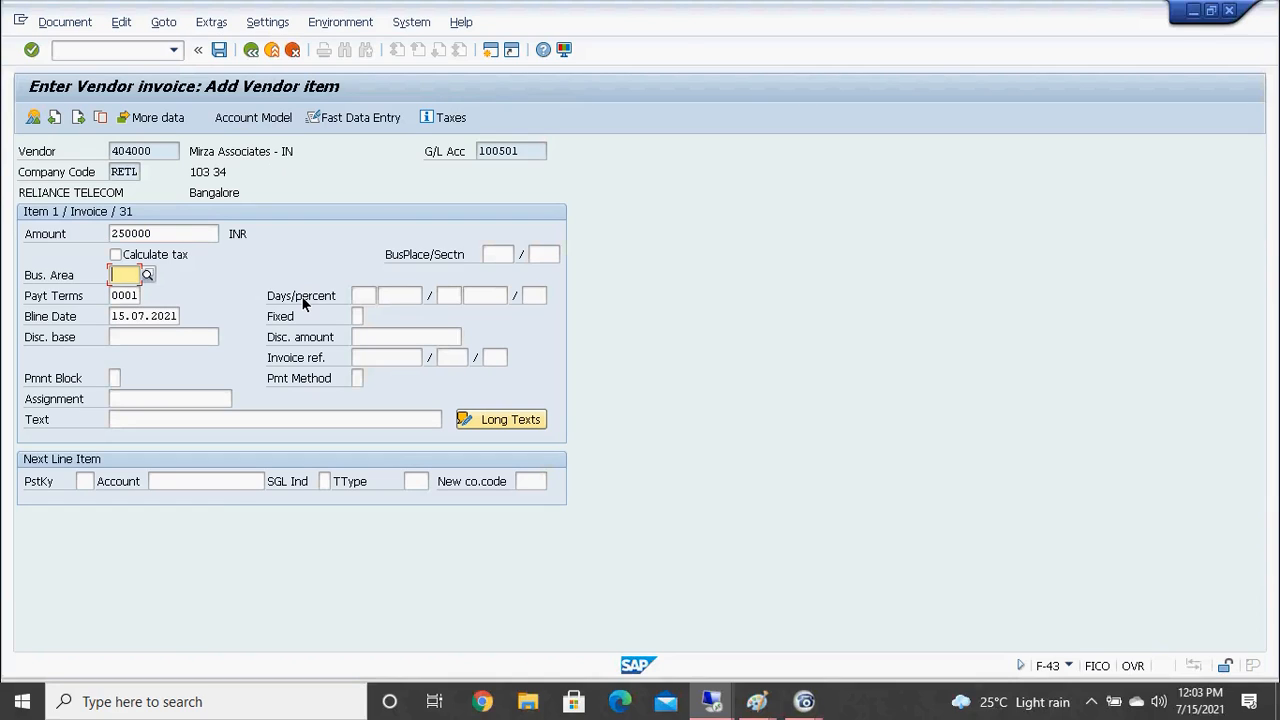
{"action": "type", "text": "rthy"}
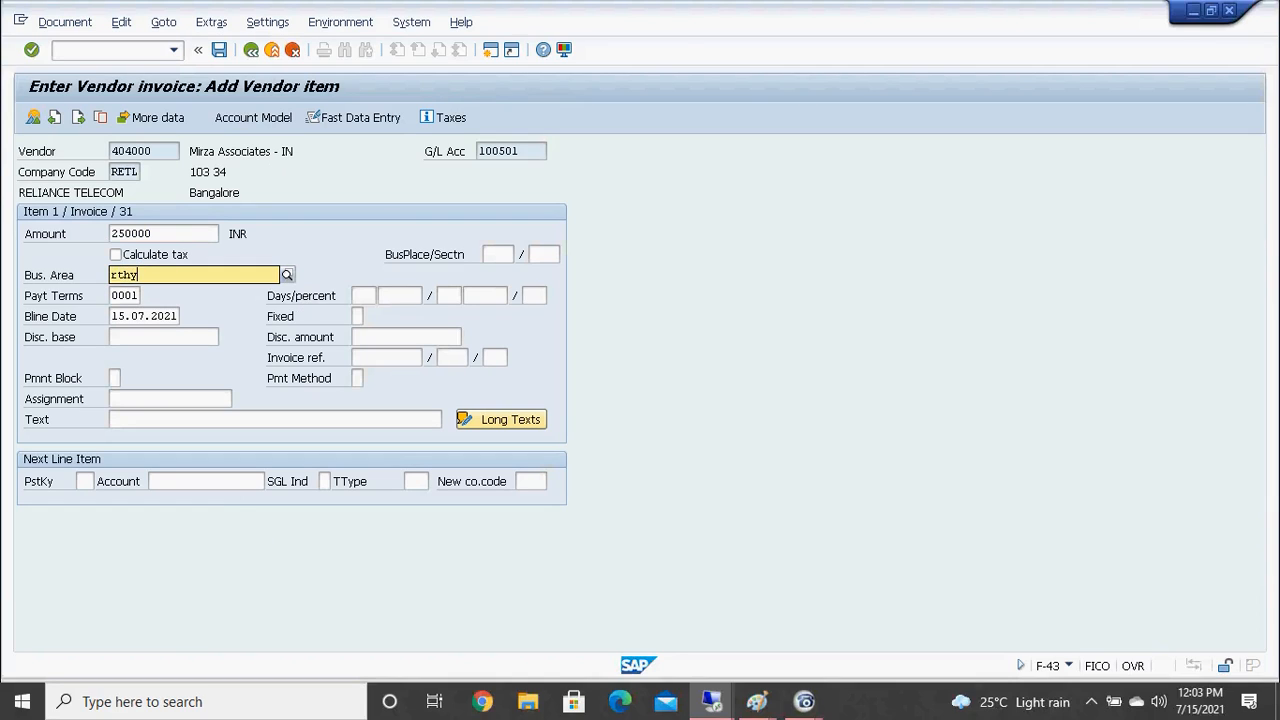
{"action": "key", "text": "Return"}
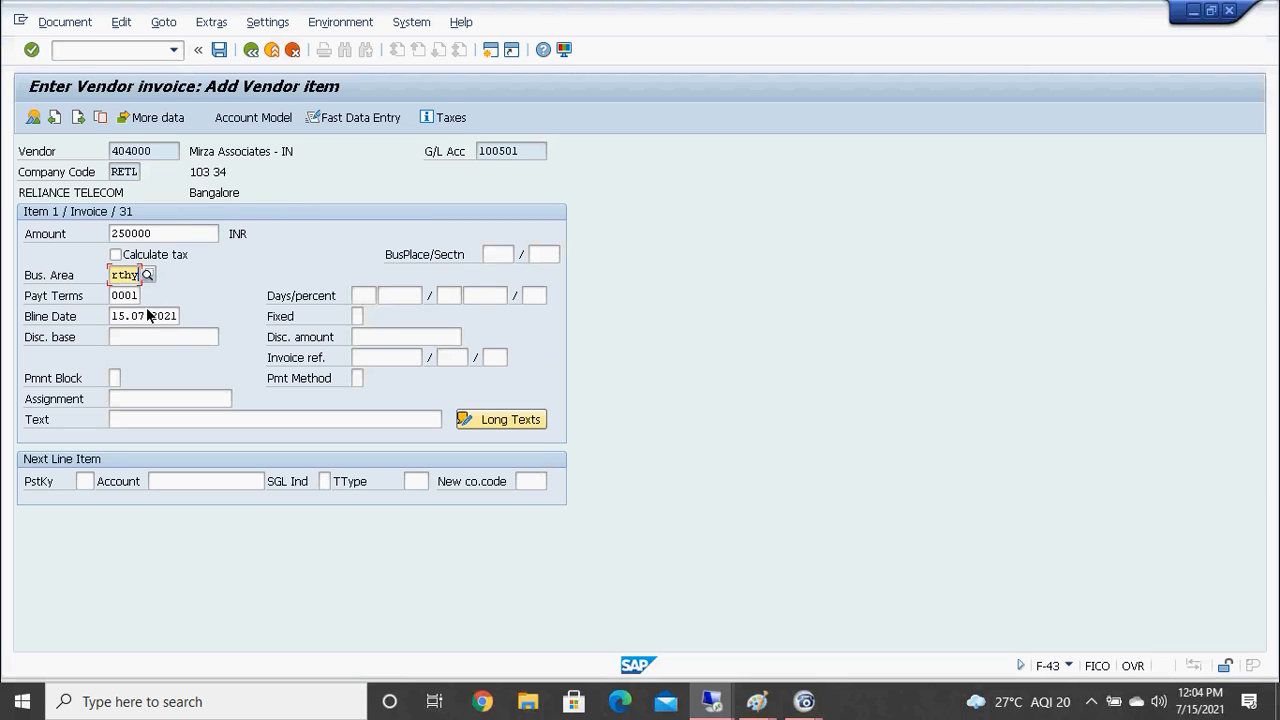
Enter "purchase of material" as the vendor item's text
{"action": "left_click", "coordinate": [183, 420]}
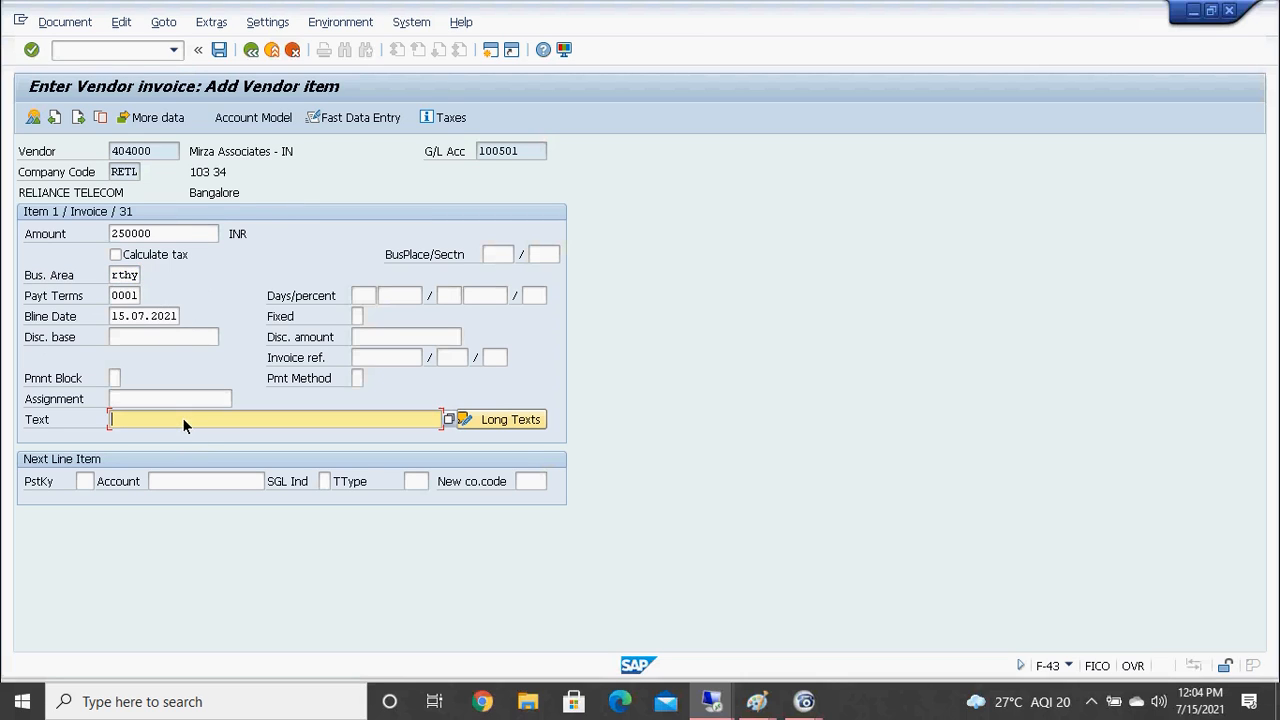
{"action": "type", "text": "purch"}
{"action": "type", "text": "ase of material"}
{"action": "key", "text": "Return"}
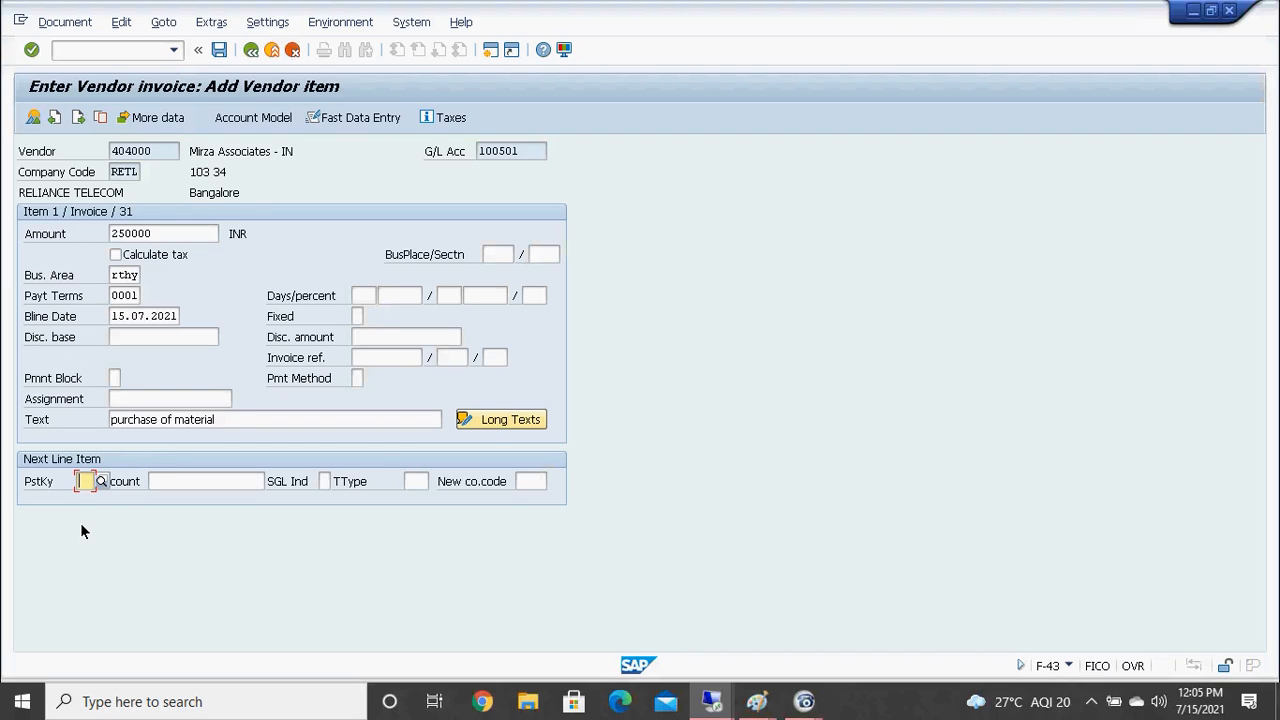
Set the next line item's posting key to 40 for the G/L debit entry
{"action": "type", "text": "40"}
{"action": "key", "text": "Return"}
{"action": "left_click", "coordinate": [177, 487]}
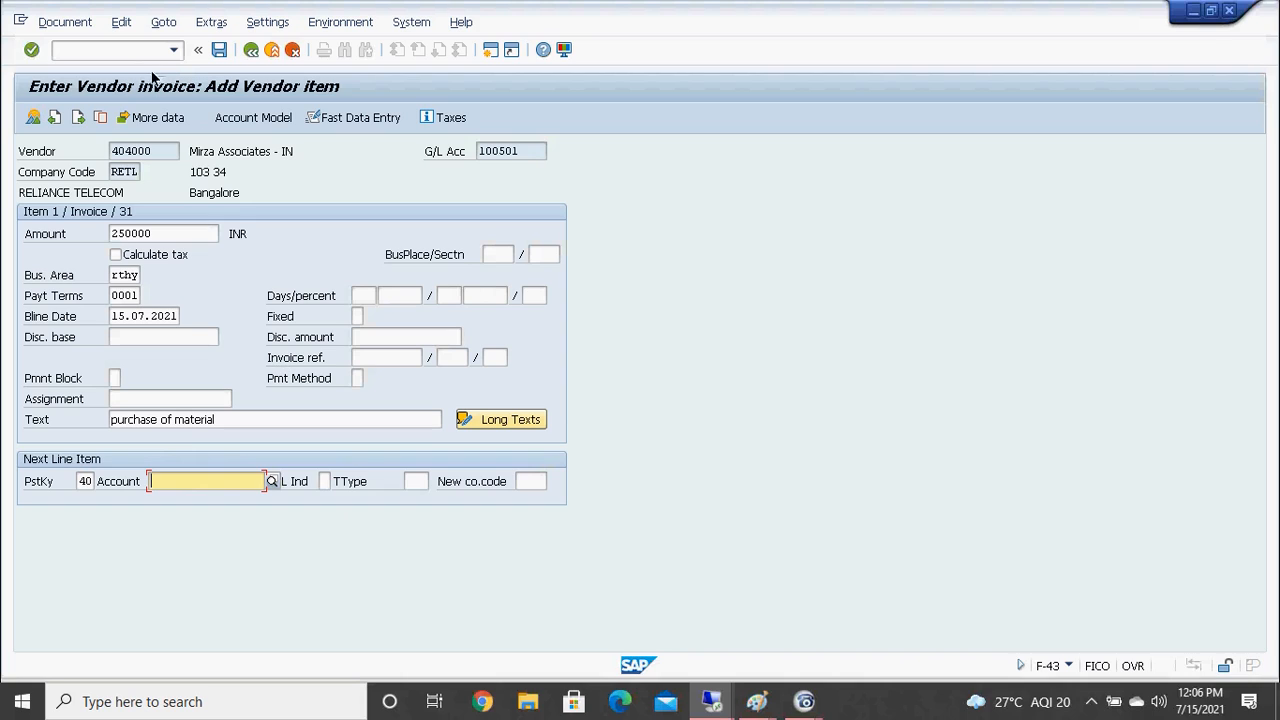
Open the central G/L account maintenance transaction FS00 in a new session
{"action": "left_click", "coordinate": [122, 51]}
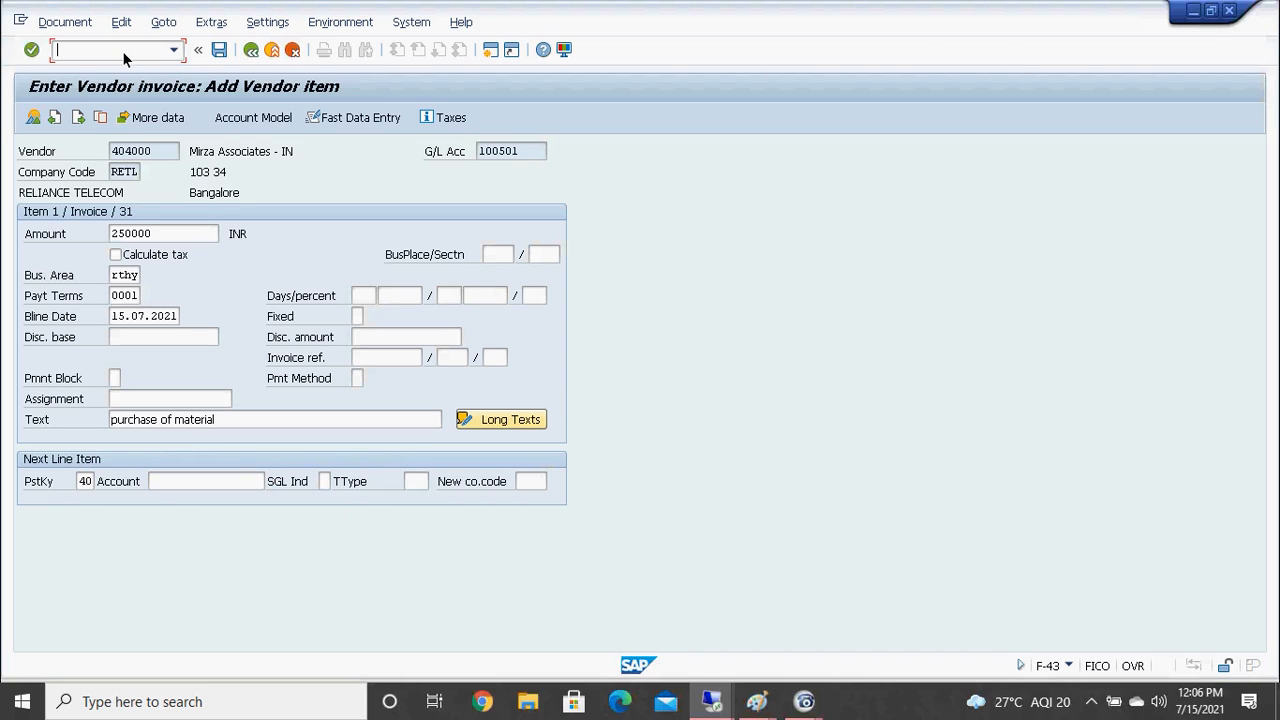
{"action": "type", "text": "/ofs00"}
{"action": "key", "text": "Return"}
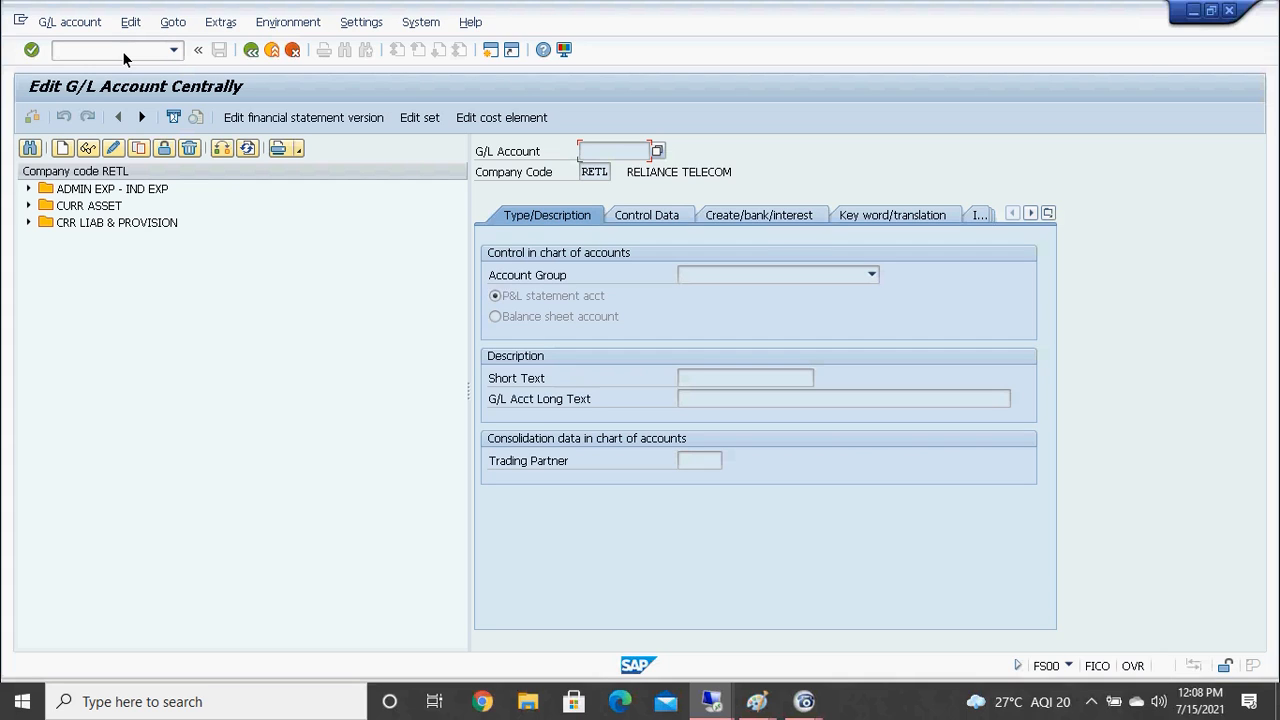
Open the G/L account groups overview (OBD4) and check the account range of chart of accounts RETL's MANUFACTURING EXP group
{"action": "left_click", "coordinate": [122, 51]}
{"action": "type", "text": "/o"}
{"action": "type", "text": "fs00"}
{"action": "key", "text": "Return"}
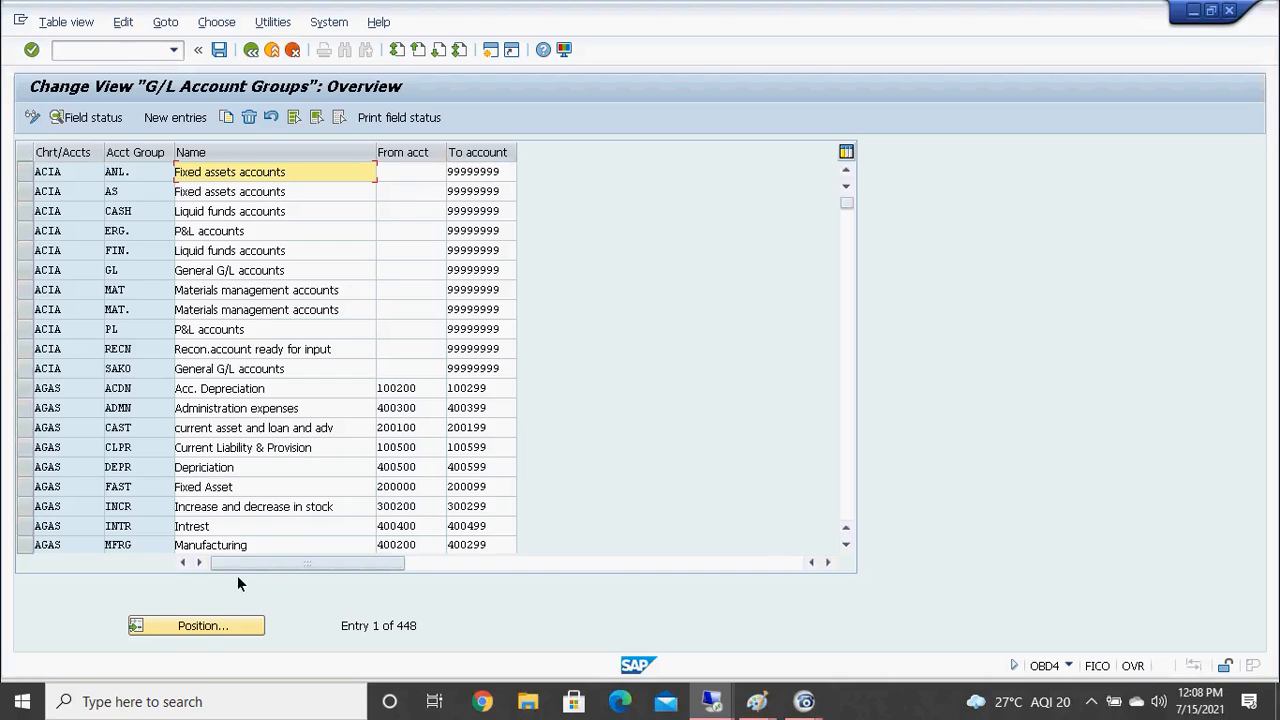
{"action": "left_click", "coordinate": [202, 625]}
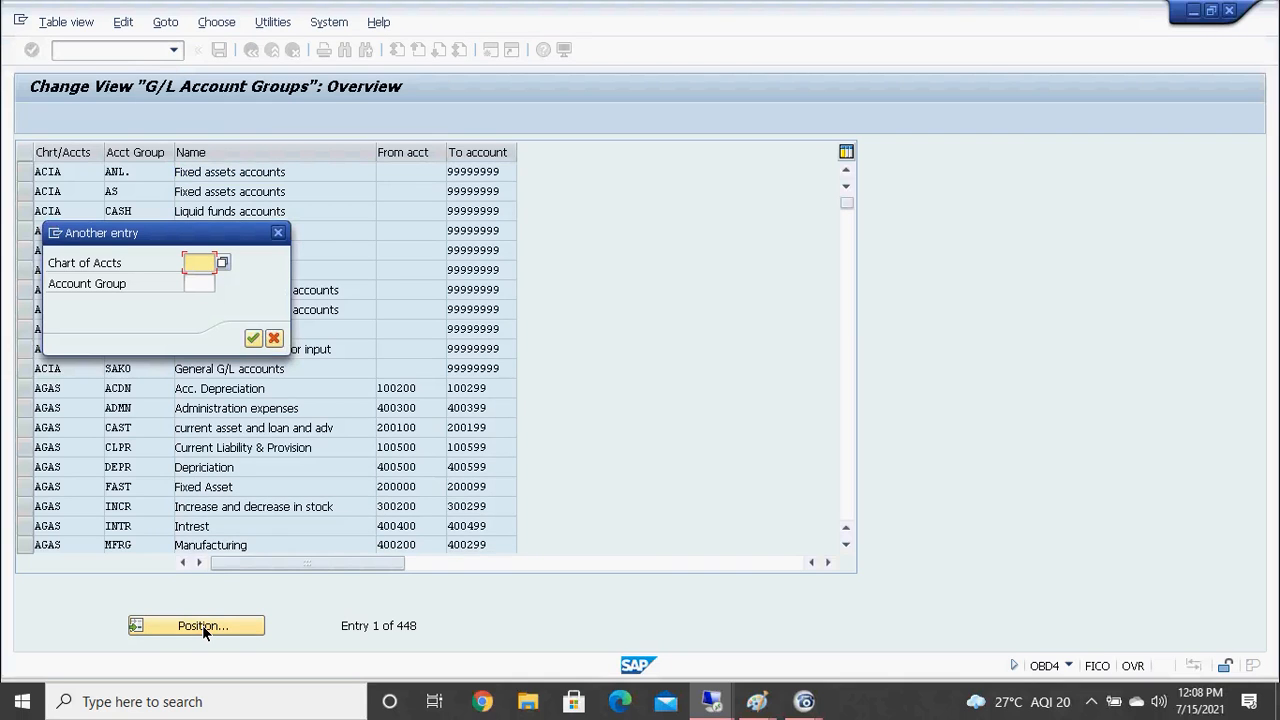
{"action": "type", "text": "RETL"}
{"action": "key", "text": "Return"}
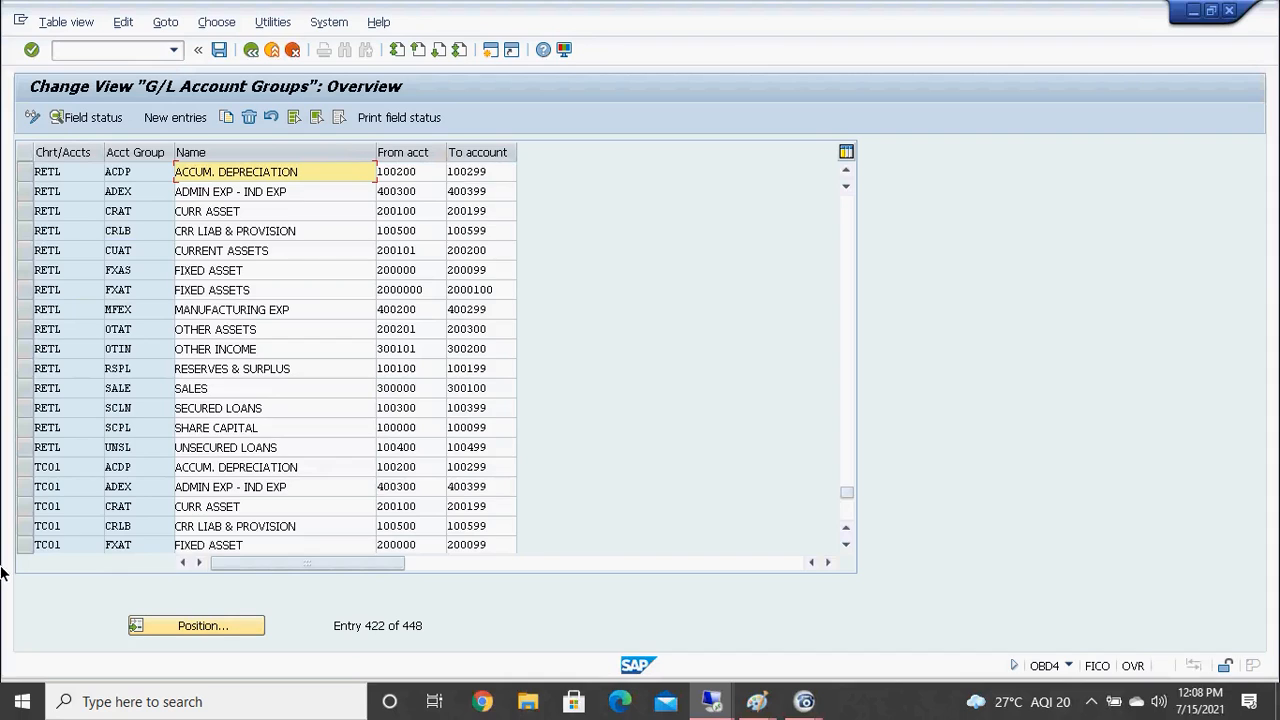
{"action": "left_click", "coordinate": [314, 316]}
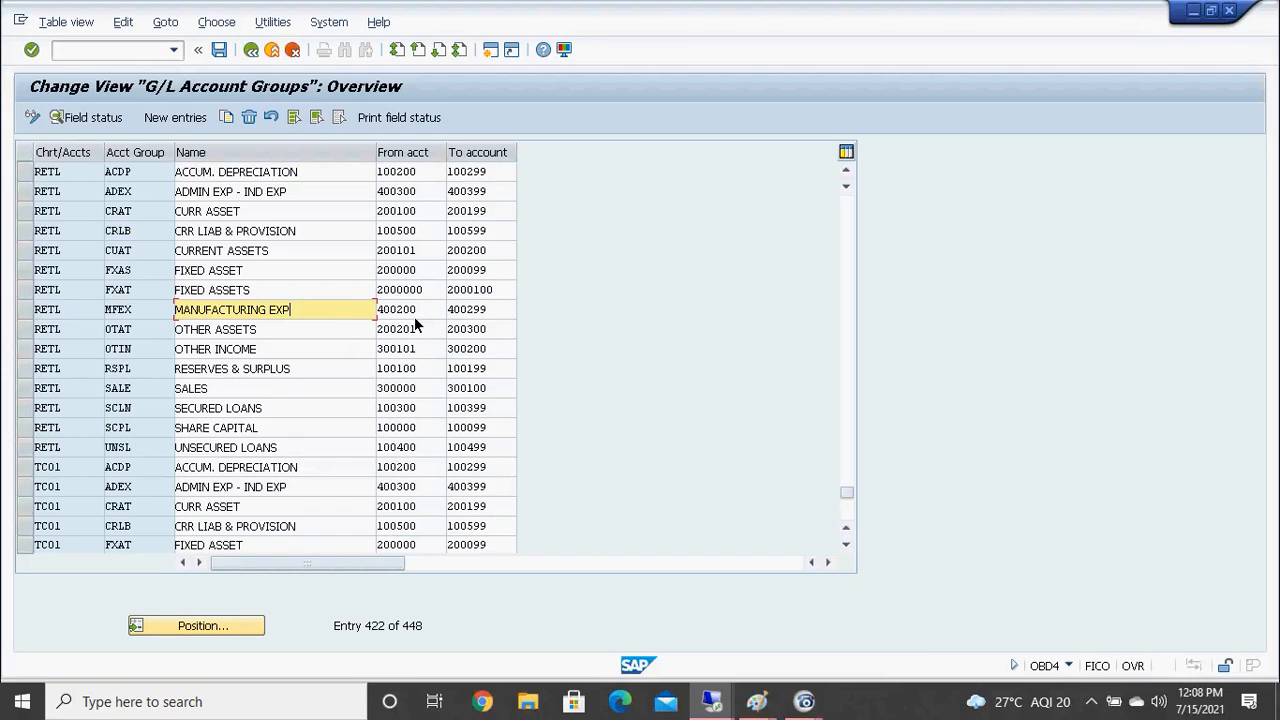
Start creating G/L account 400200 for company code RETL in FS00 and assign it to the MANUFACTURING EXP account group
{"action": "left_click", "coordinate": [84, 52]}
{"action": "type", "text": "/nfs00"}
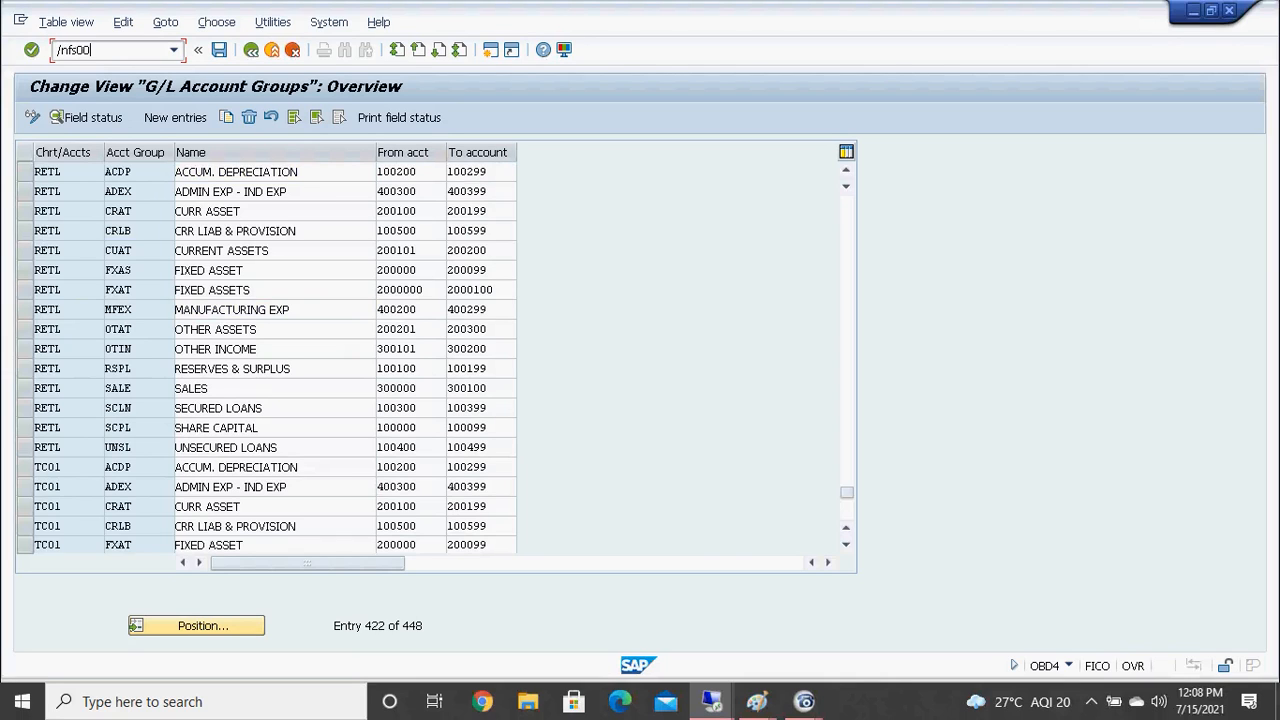
{"action": "key", "text": "Return"}
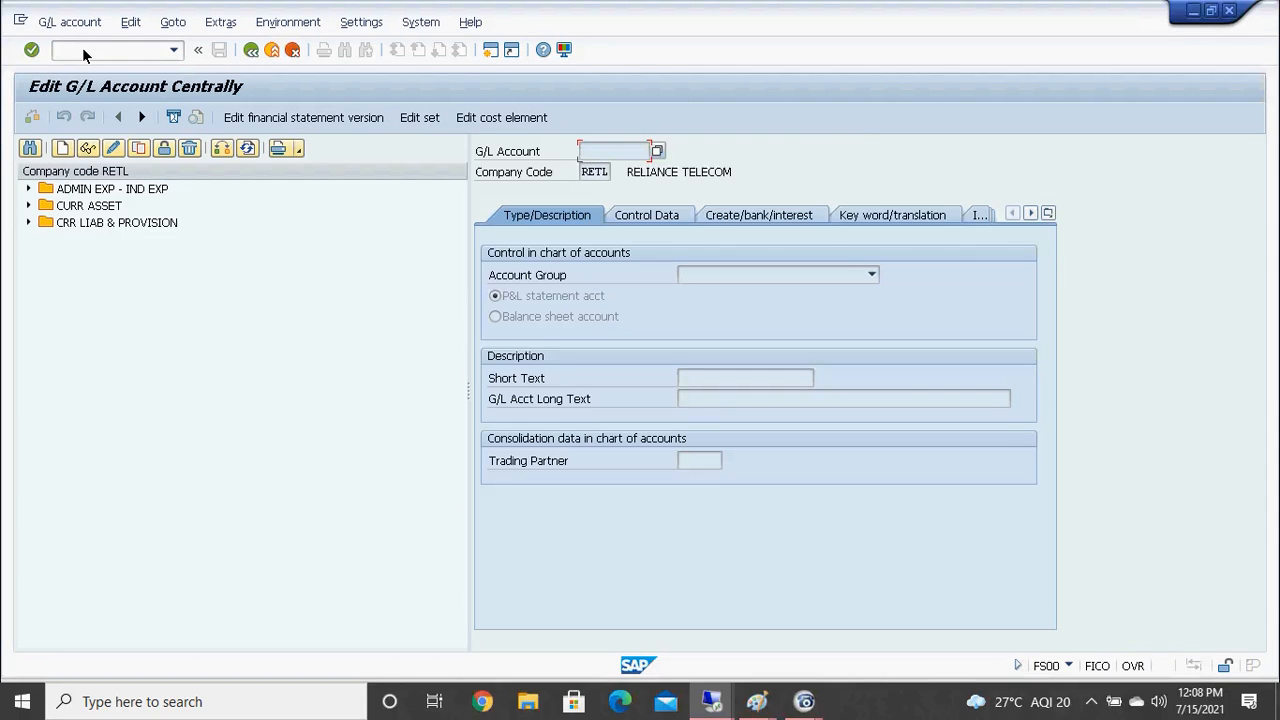
{"action": "left_click", "coordinate": [63, 150]}
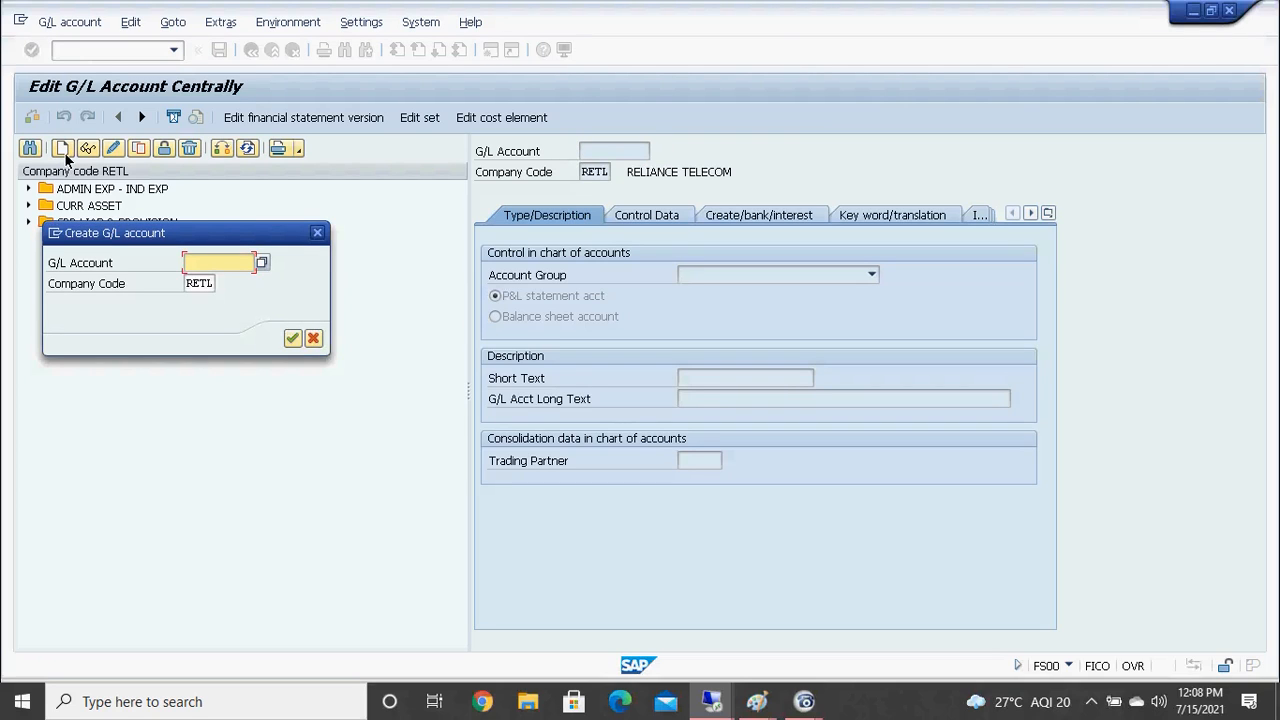
{"action": "type", "text": "400200"}
{"action": "key", "text": "Tab"}
{"action": "key", "text": "Tab"}
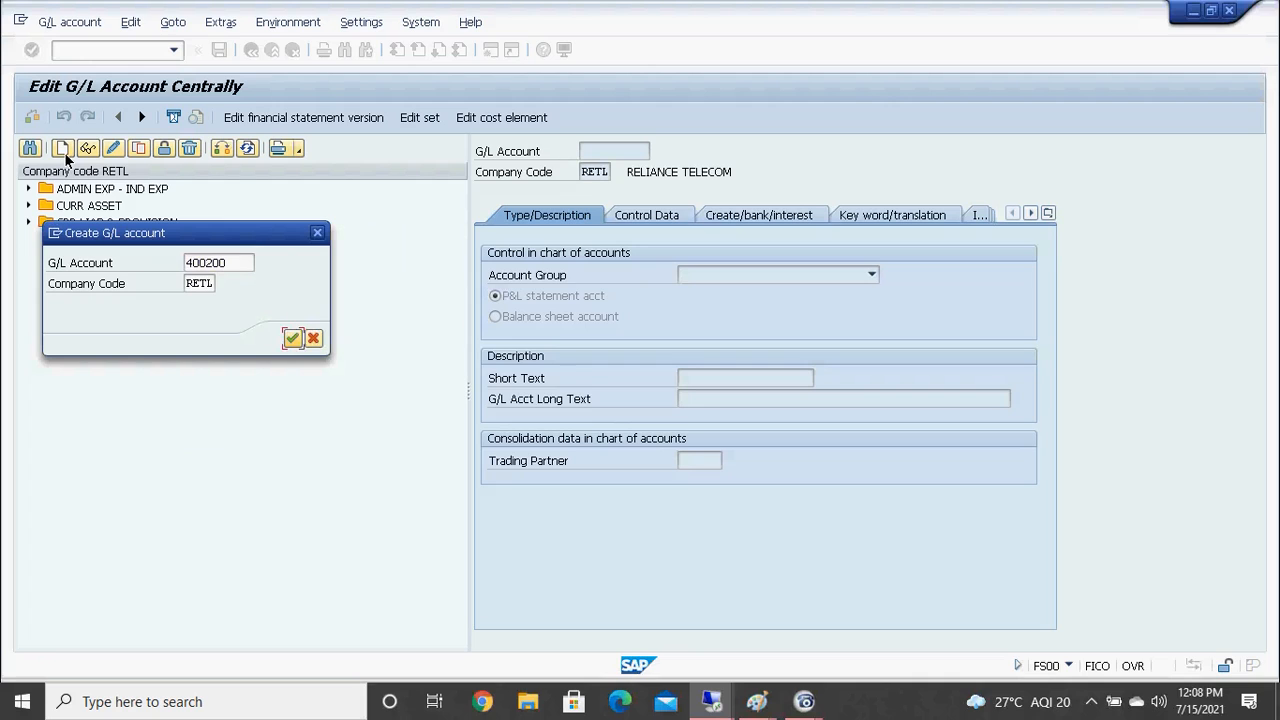
{"action": "key", "text": "Return"}
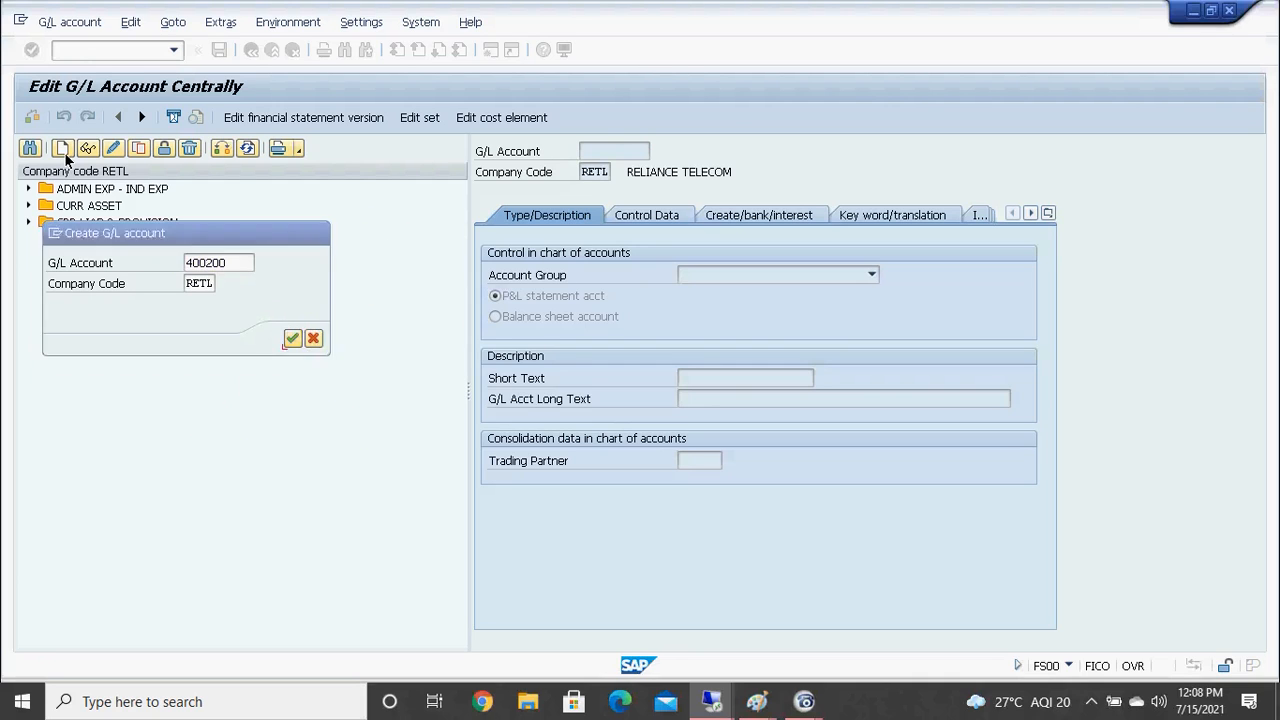
{"action": "left_click", "coordinate": [869, 275]}
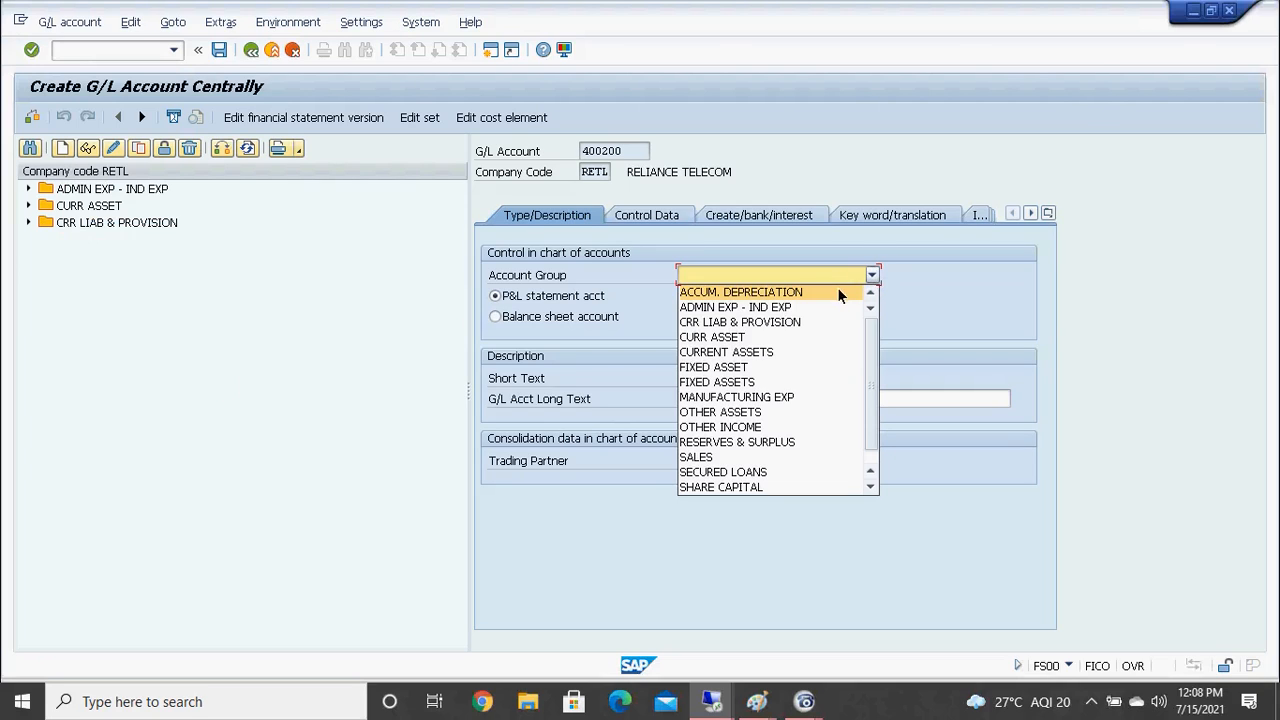
{"action": "left_click", "coordinate": [816, 399]}
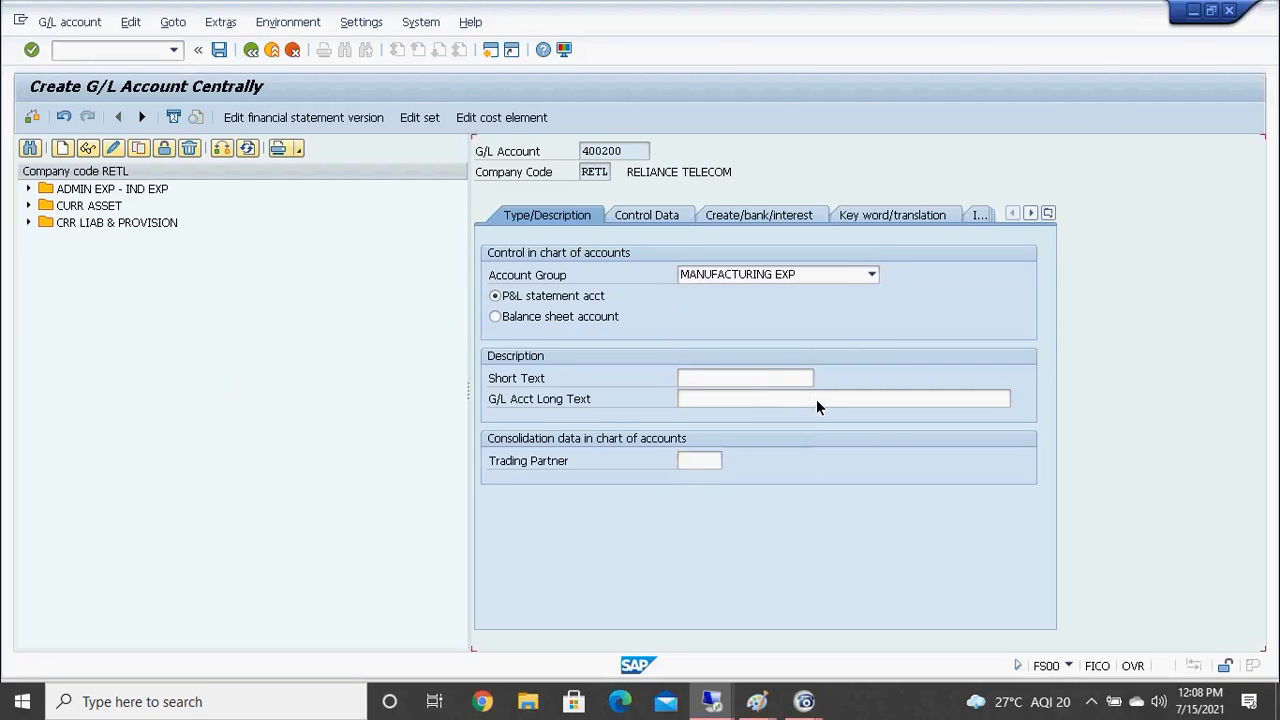
Describe the new G/L account with the short text "Purchase Ac" and the long text "Purchase Account"
{"action": "left_click", "coordinate": [757, 379]}
{"action": "type", "text": "Purcha"}
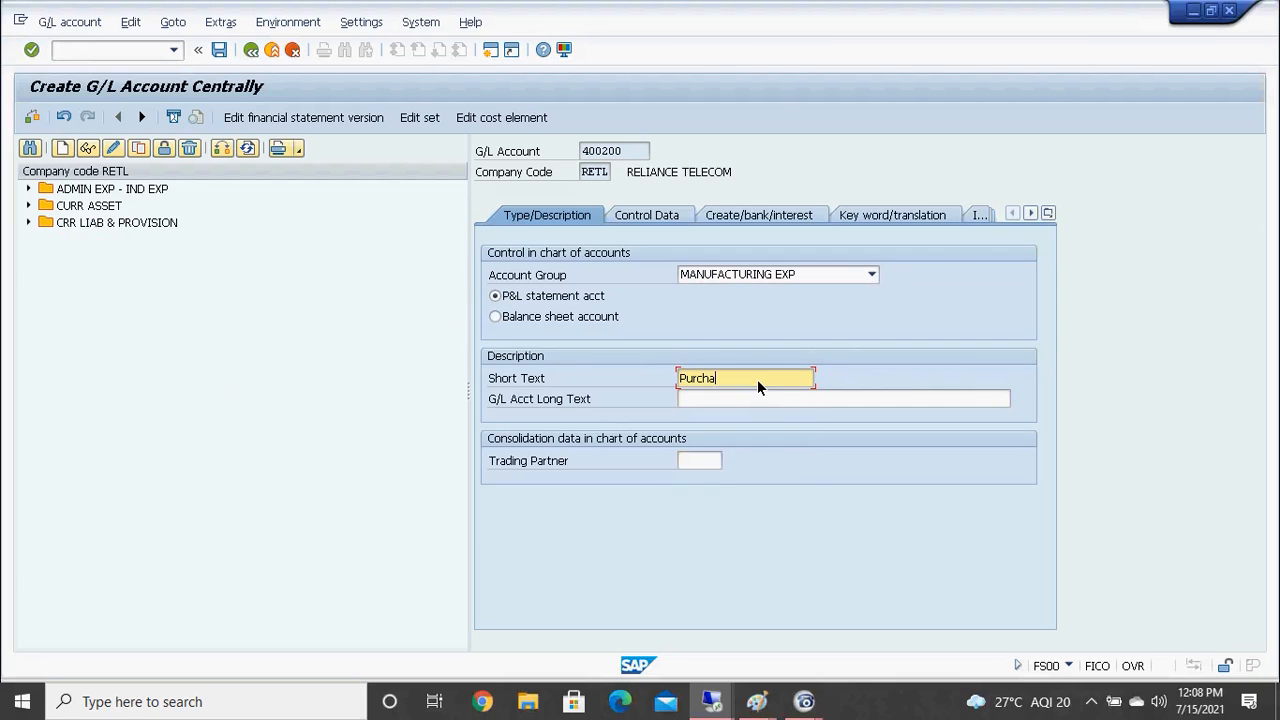
{"action": "type", "text": "se Ac"}
{"action": "key", "text": "Tab"}
{"action": "type", "text": "Purchase"}
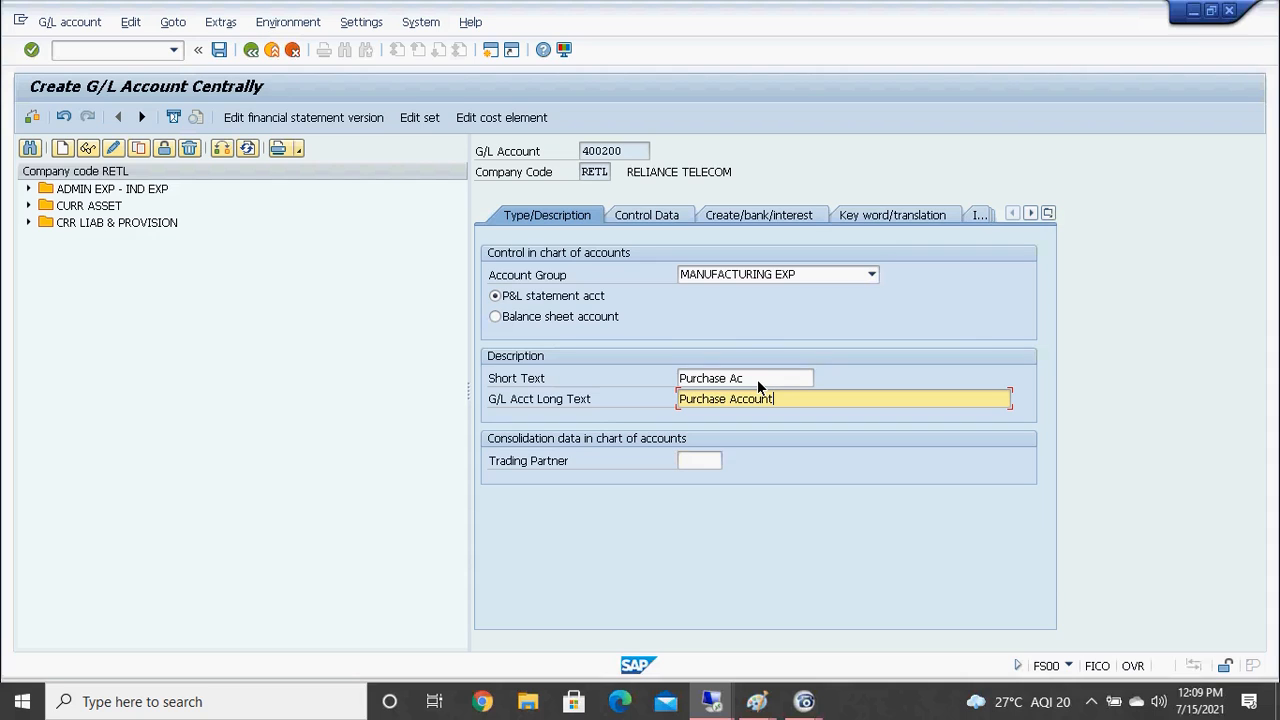
In the account's control data, enable only balances in local currency and line item display, and set the sort key to 002
{"action": "left_click", "coordinate": [656, 215]}
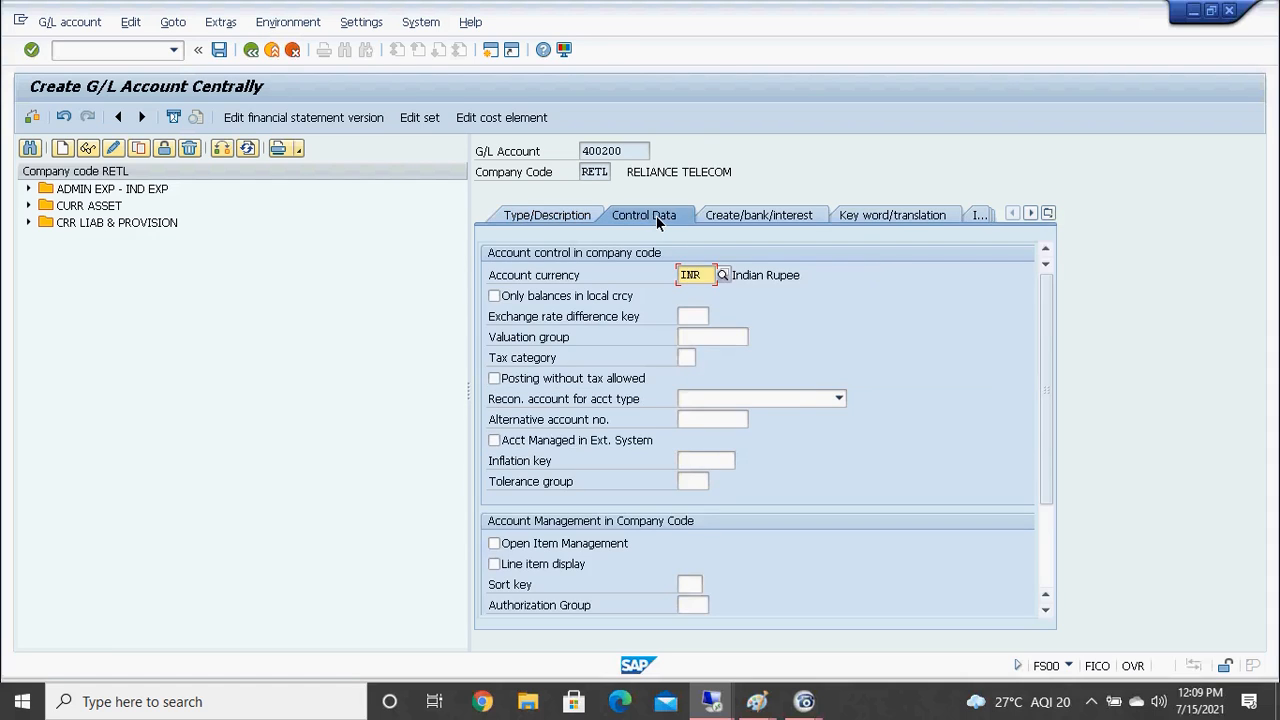
{"action": "left_click", "coordinate": [582, 295]}
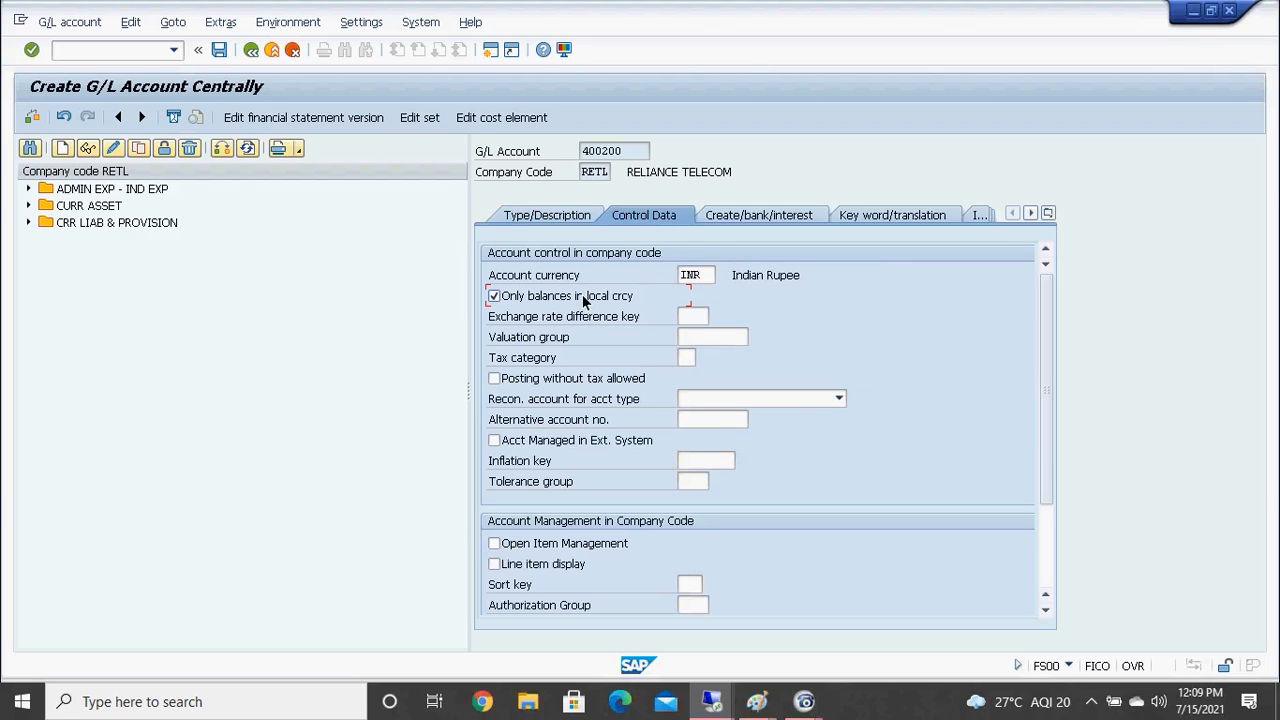
{"action": "left_click", "coordinate": [507, 567]}
{"action": "left_click", "coordinate": [686, 587]}
{"action": "type", "text": "002"}
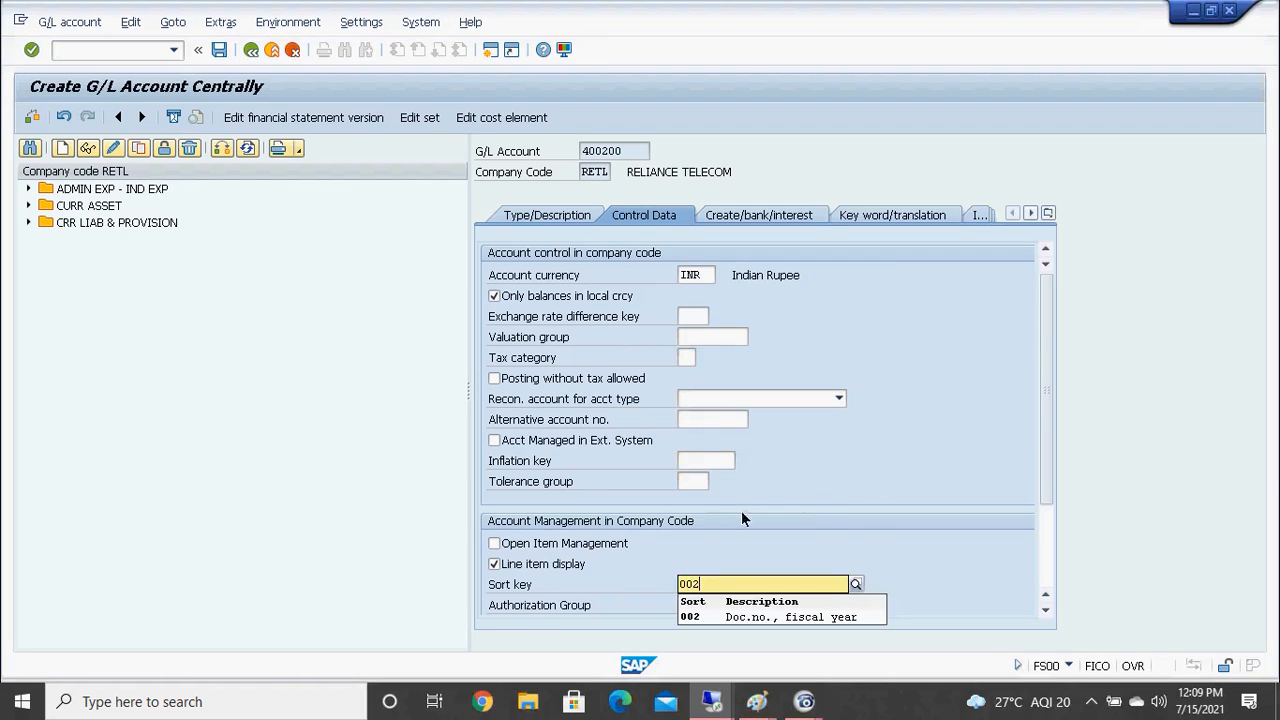
{"action": "left_click", "coordinate": [820, 472]}
Assign field status group G001 to the G/L account and save the account
{"action": "left_click", "coordinate": [796, 219]}
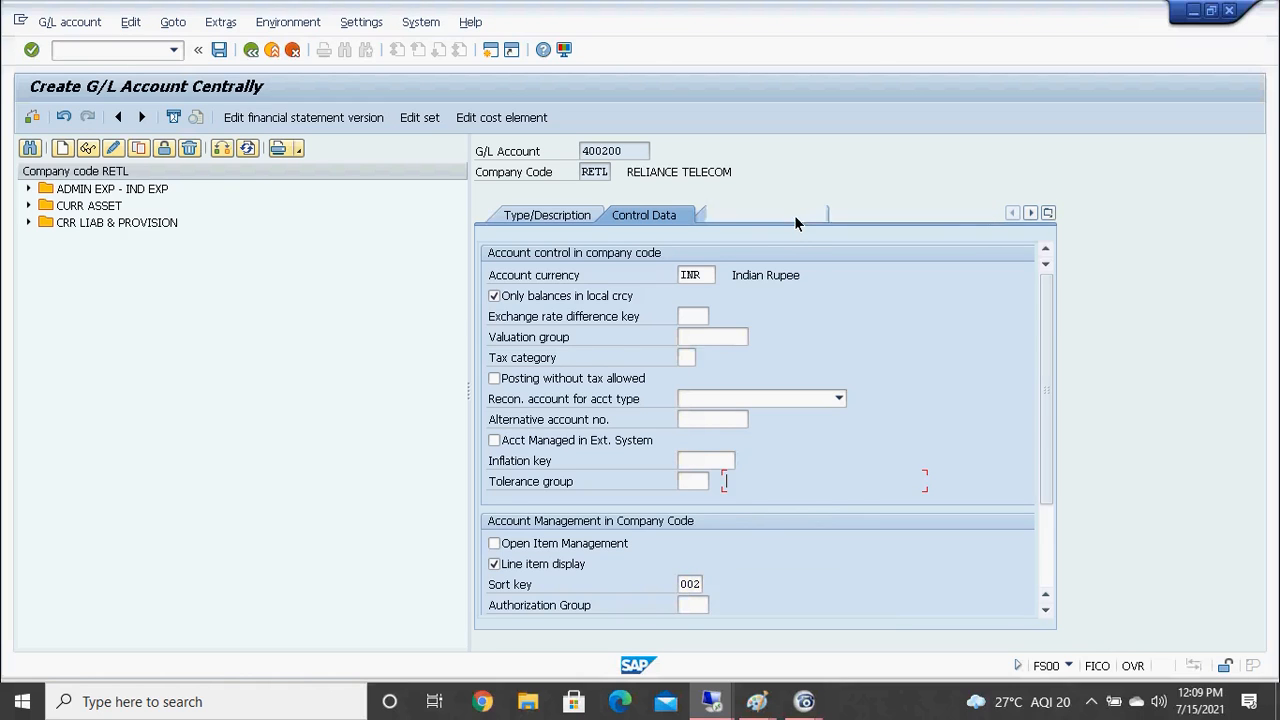
{"action": "type", "text": "g"}
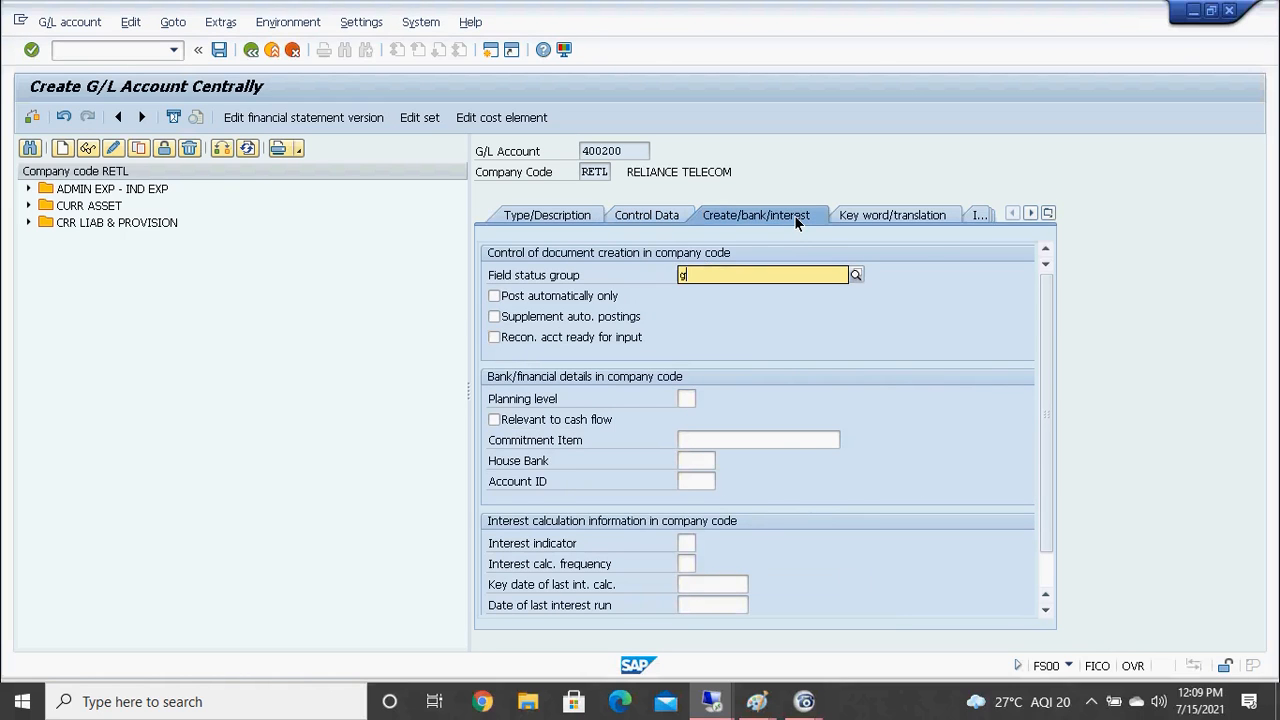
{"action": "type", "text": "001"}
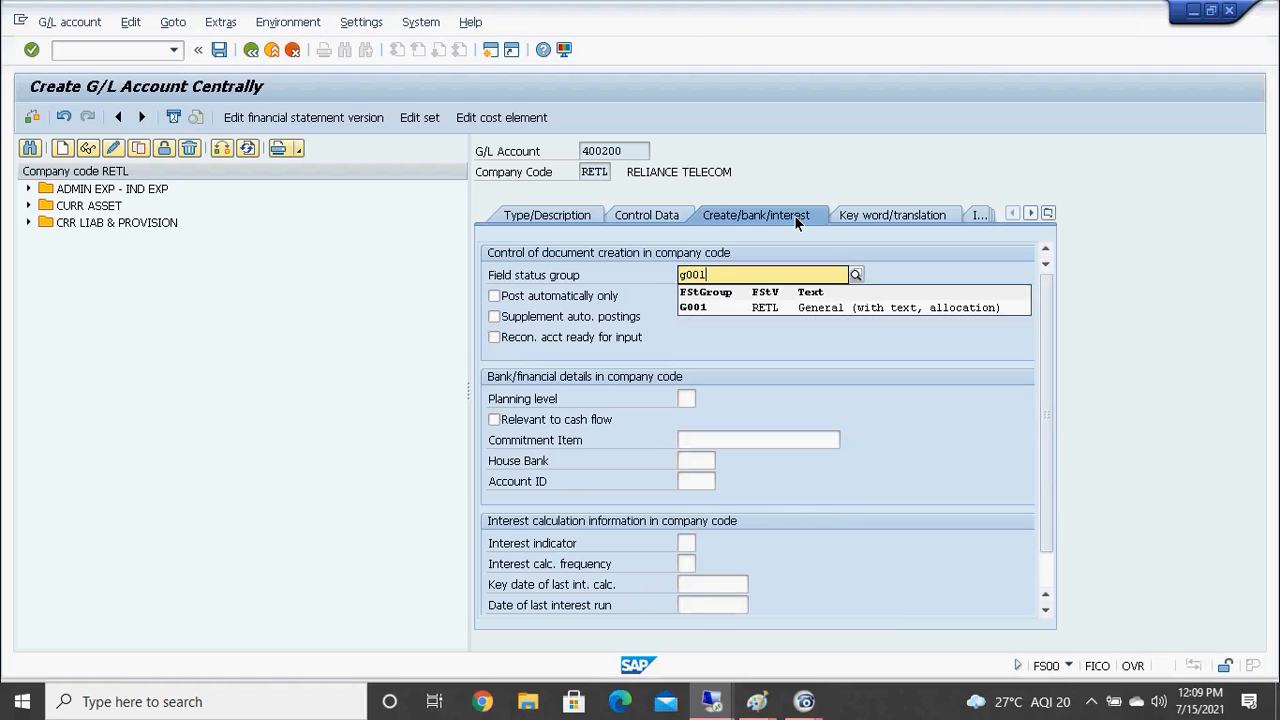
{"action": "key", "text": "Return"}
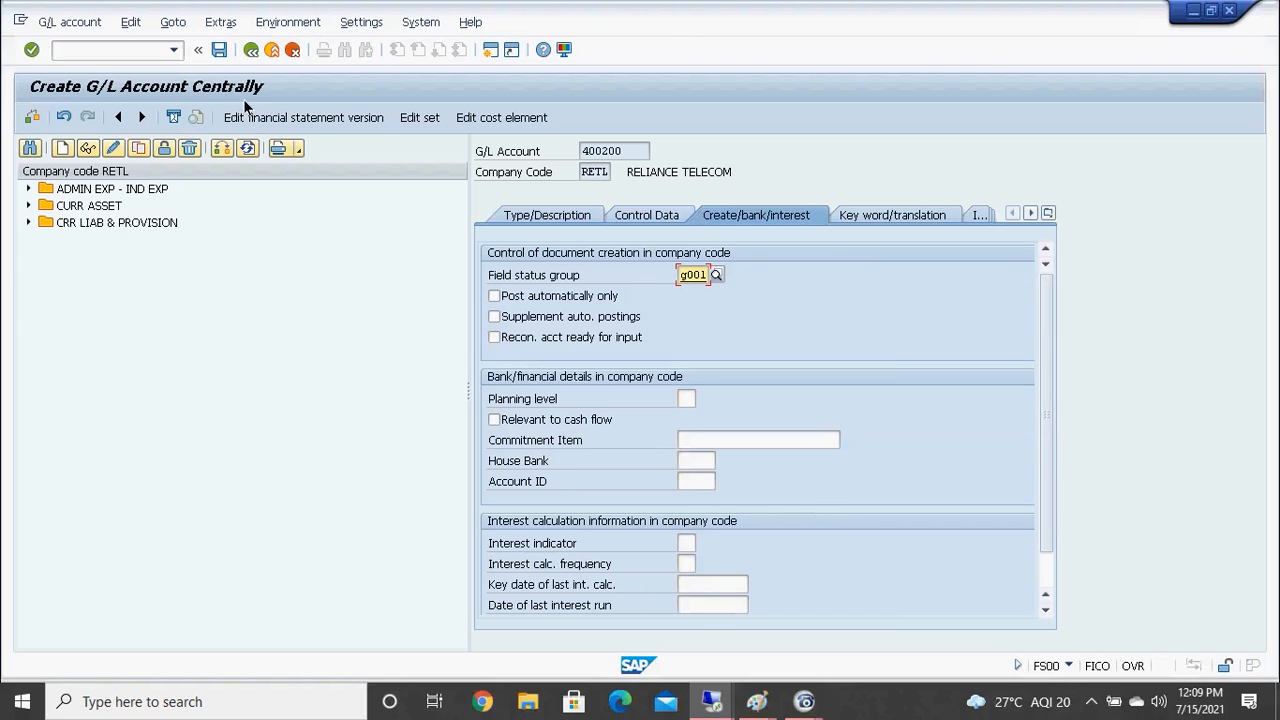
{"action": "left_click", "coordinate": [219, 50]}
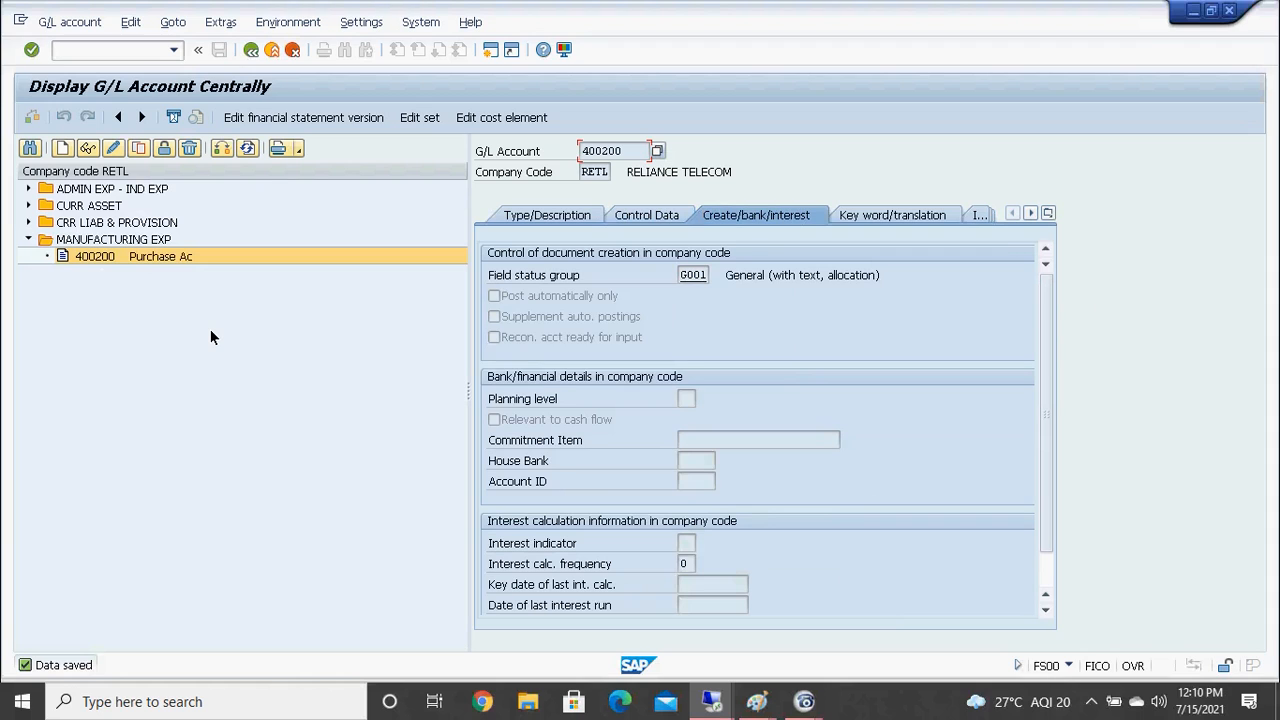
Return to the F-43 vendor invoice session and enter G/L account 400200 for the next line item
{"action": "key", "text": "alt+Tab"}
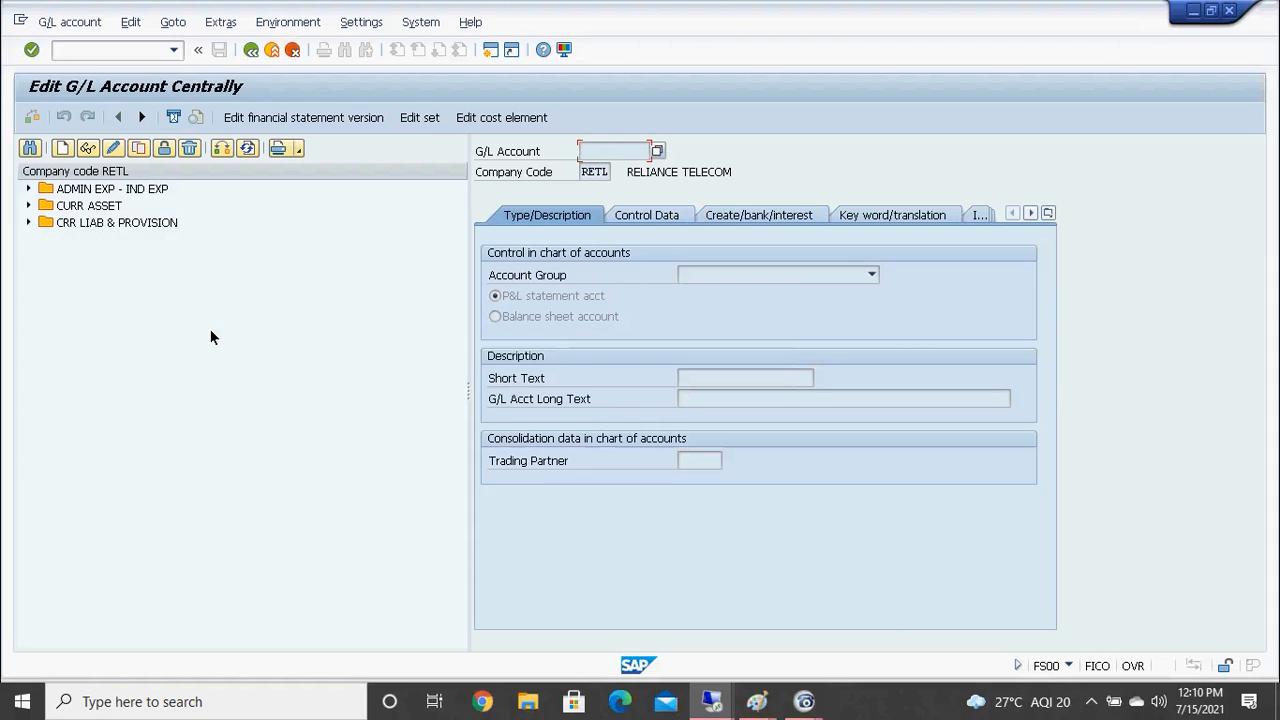
{"action": "key", "text": "alt+Tab"}
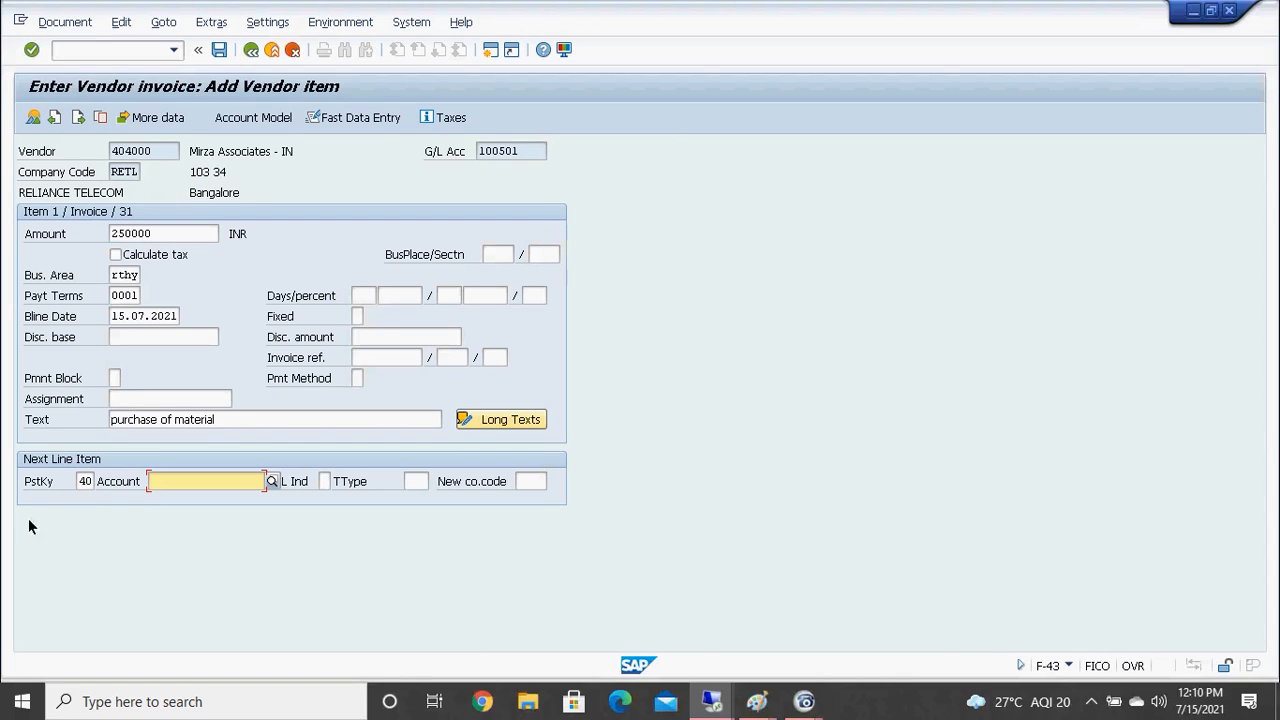
{"action": "type", "text": "400200"}
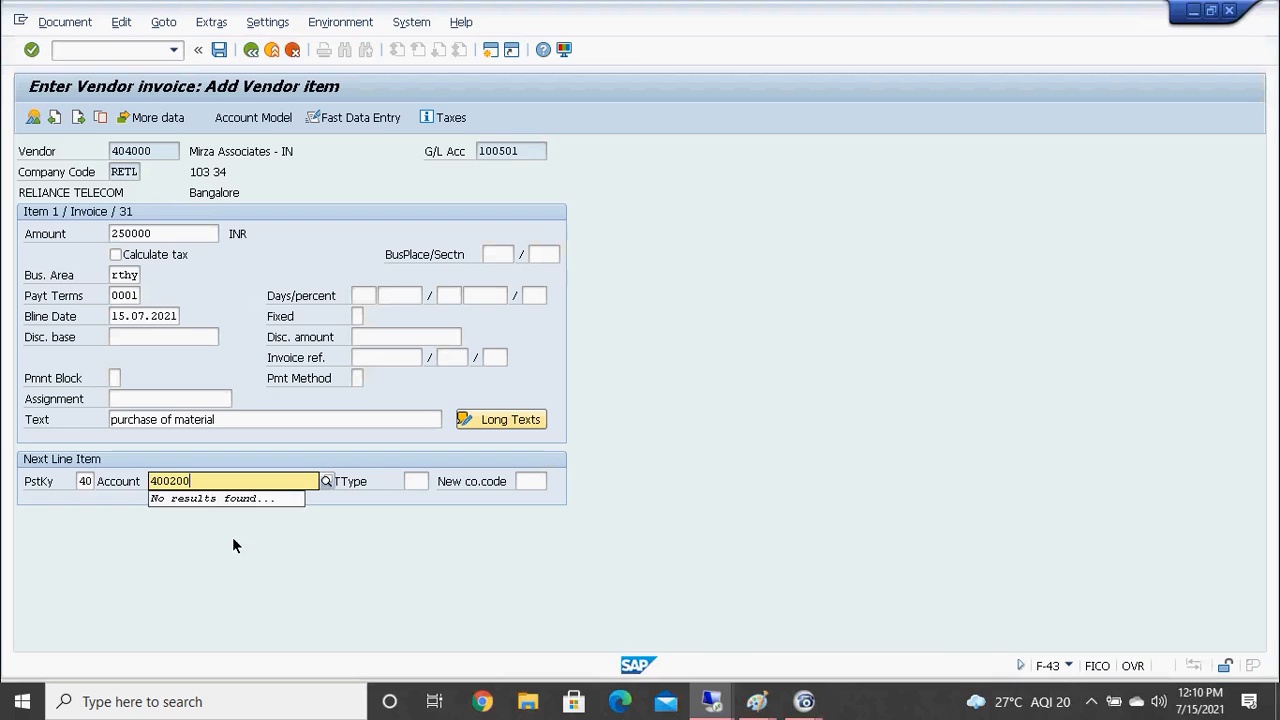
{"action": "key", "text": "Return"}
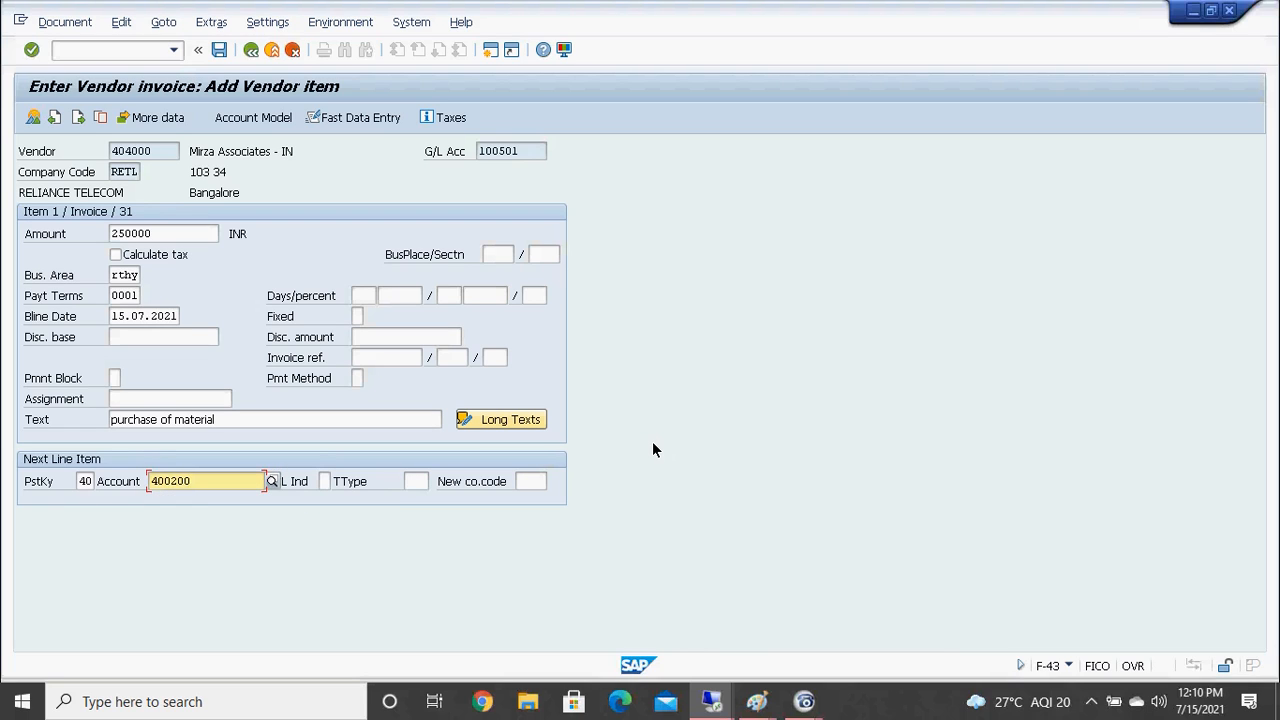
{"action": "key", "text": "Return"}
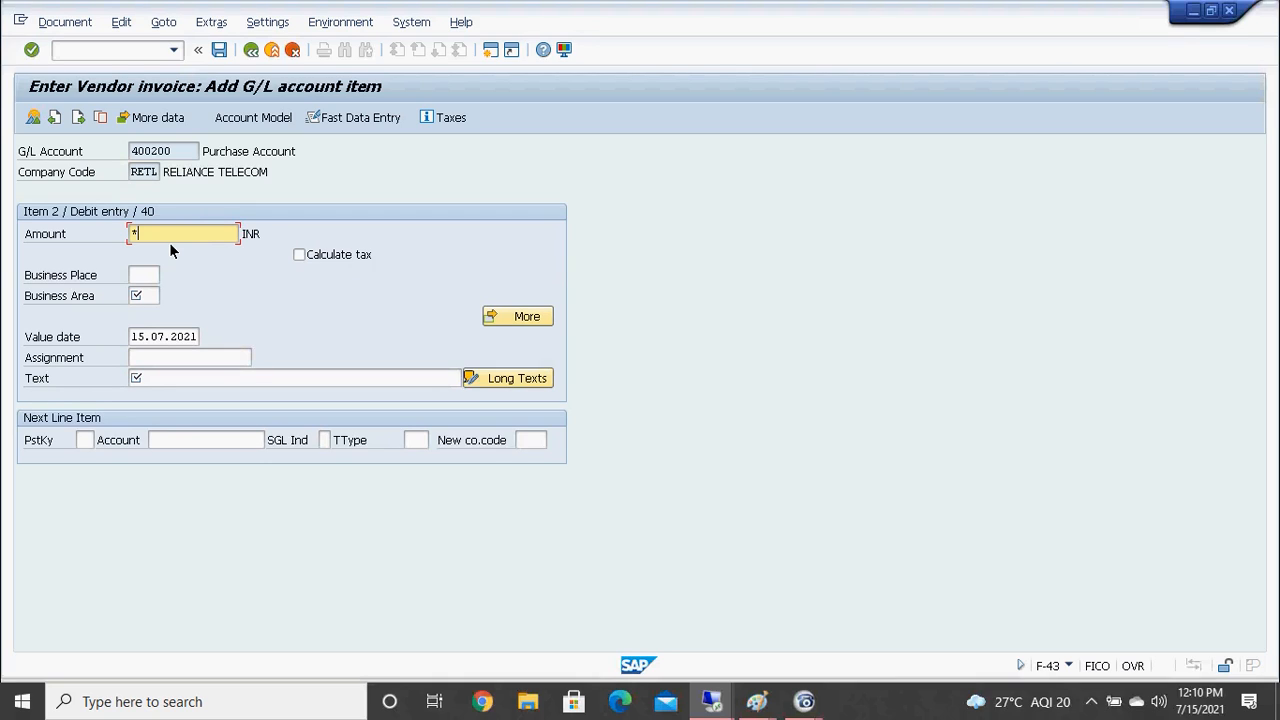
Fill in the debit line item with * as the amount, business area RTHY and + as the text
{"action": "key", "text": "Tab"}
{"action": "key", "text": "Tab"}
{"action": "key", "text": "Tab"}
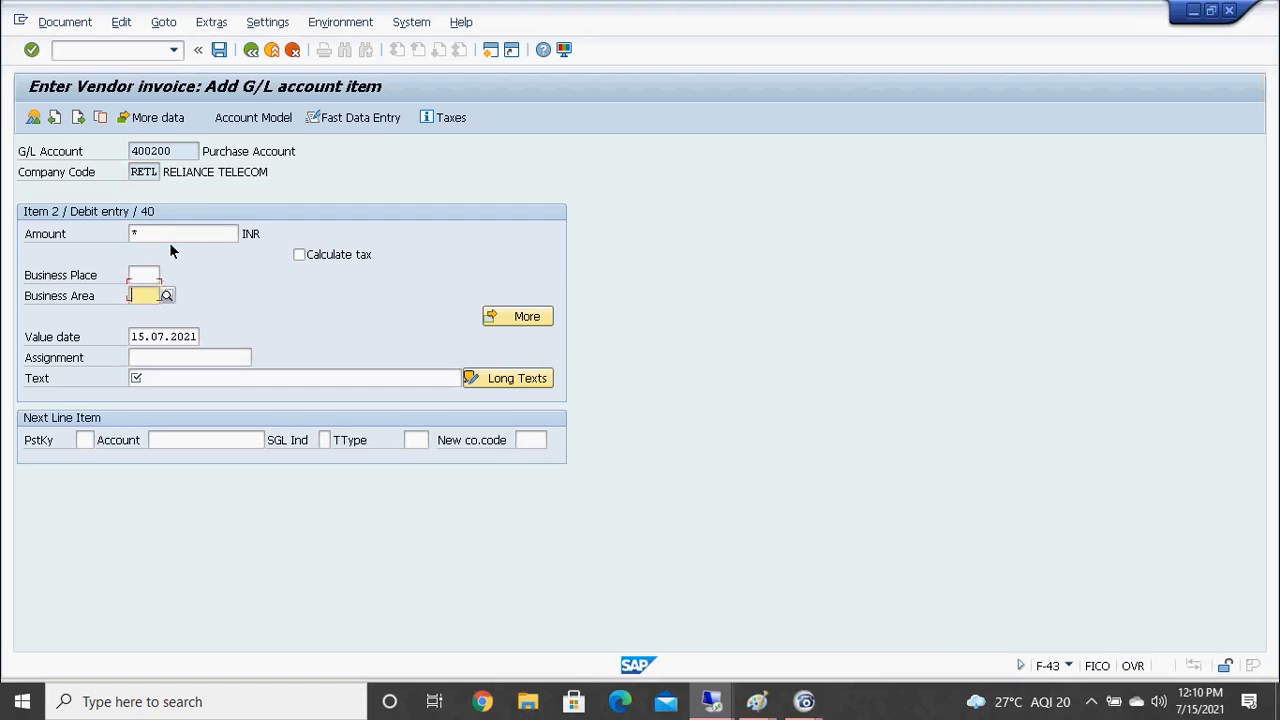
{"action": "type", "text": "rthy"}
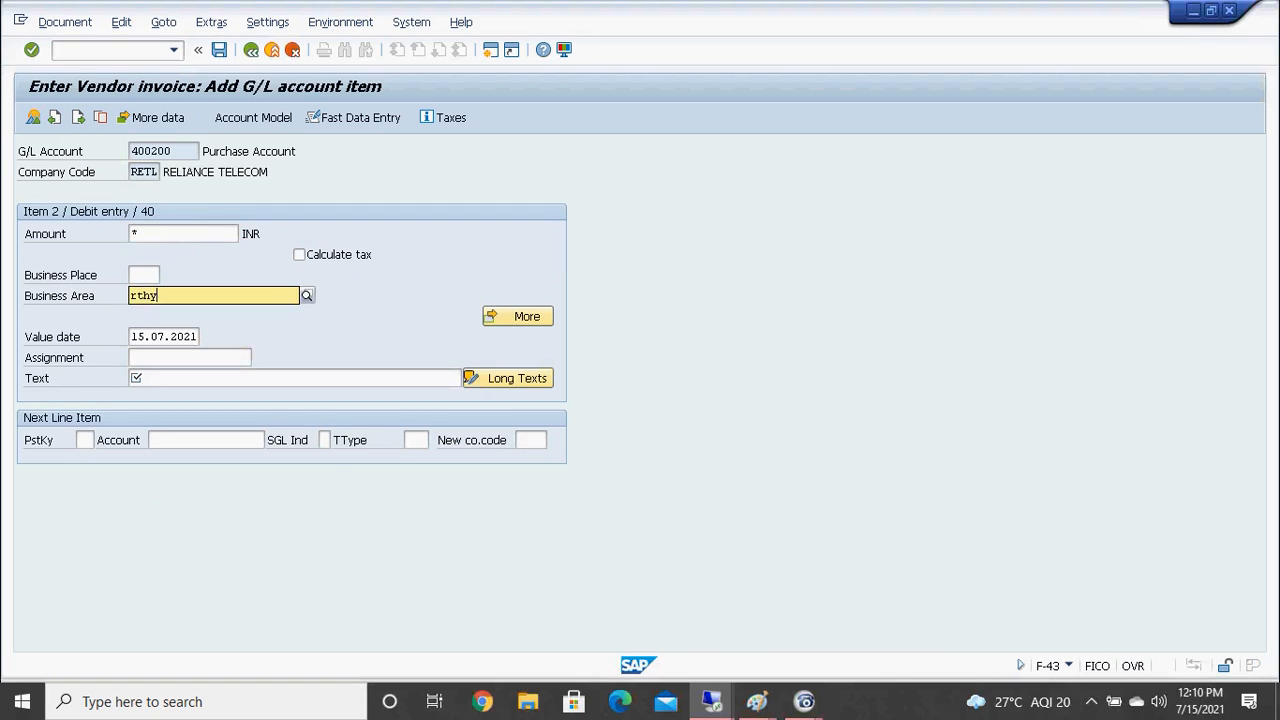
{"action": "left_click", "coordinate": [424, 262]}
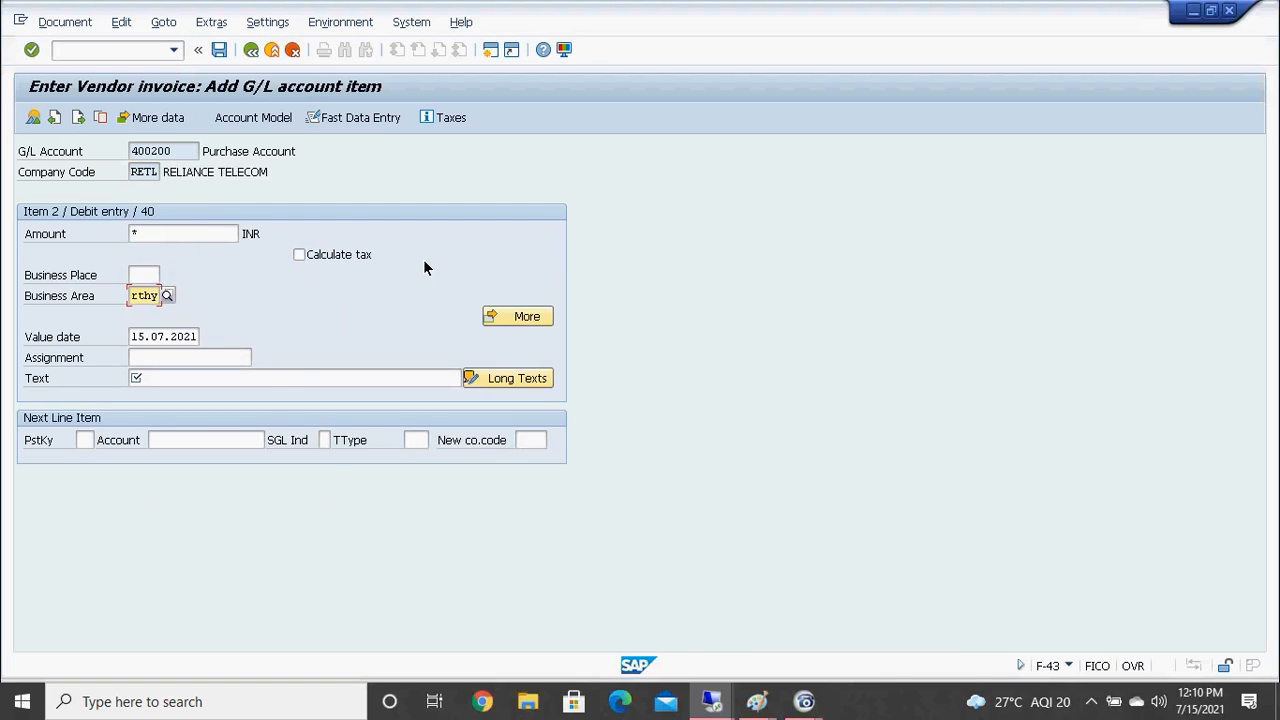
{"action": "left_click", "coordinate": [280, 378]}
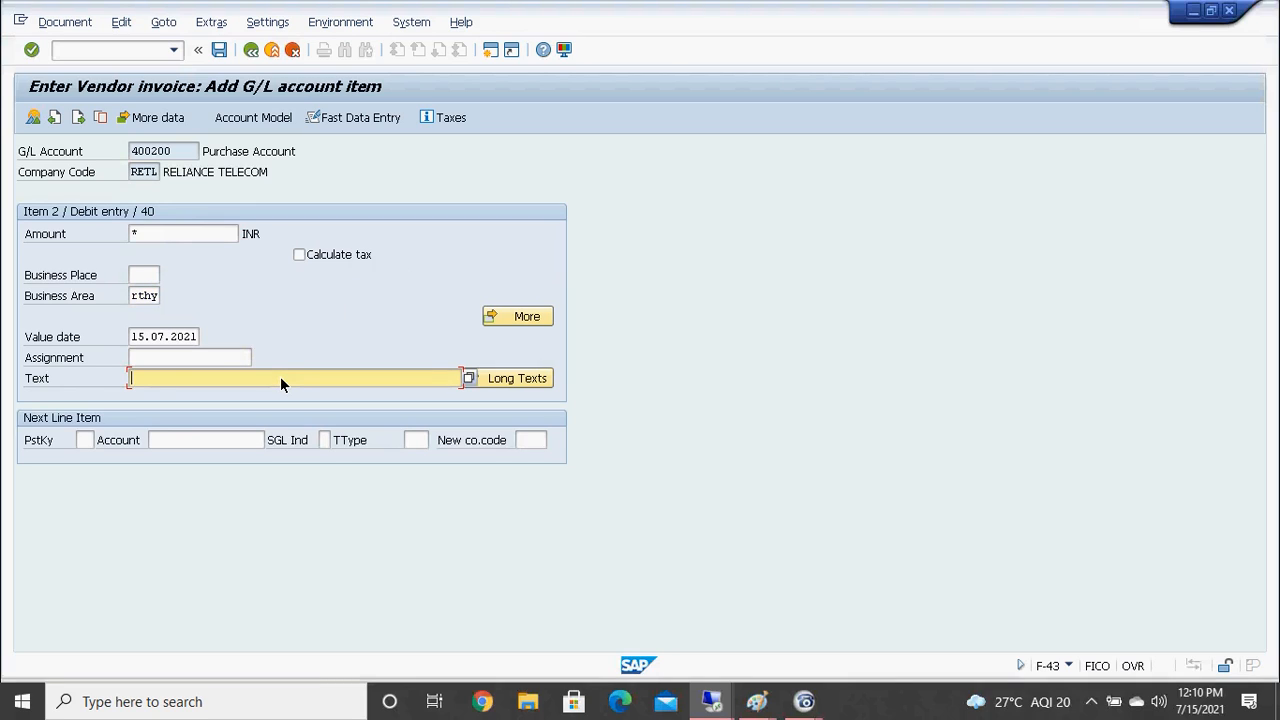
{"action": "type", "text": "+"}
{"action": "key", "text": "Return"}
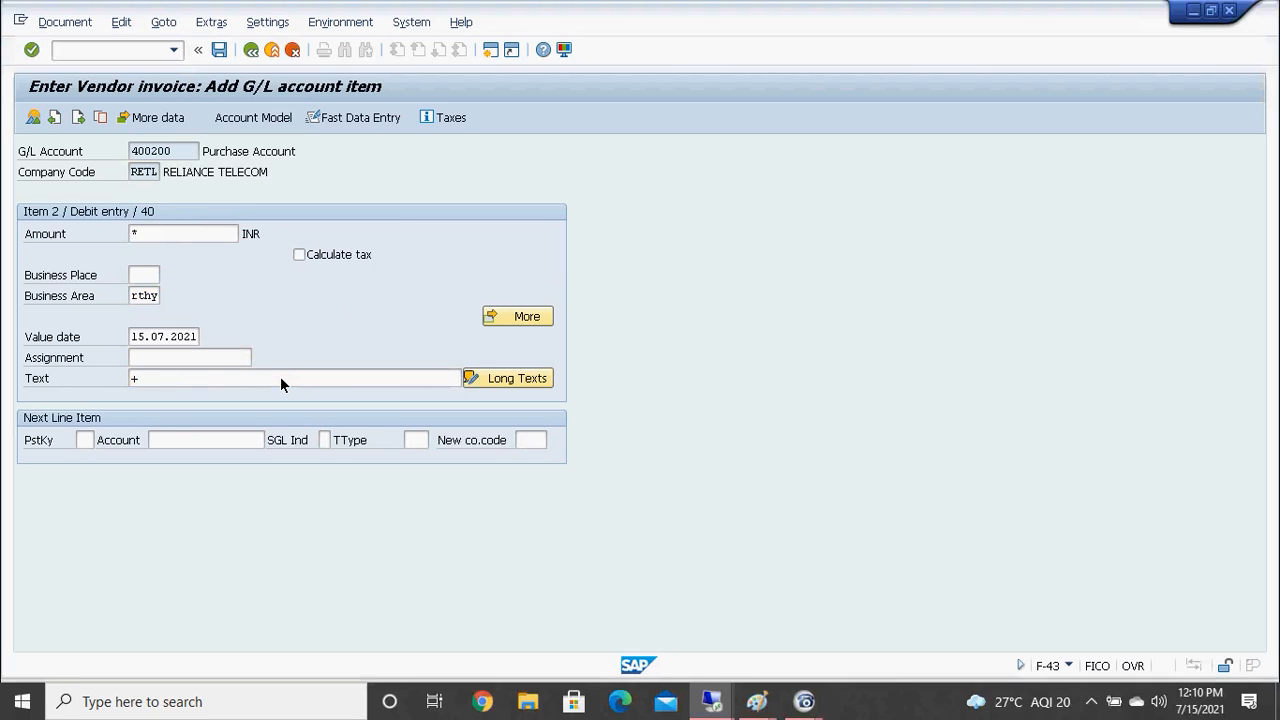
Simulate the vendor invoice to review its line items and post the document
{"action": "key", "text": "alt+d"}
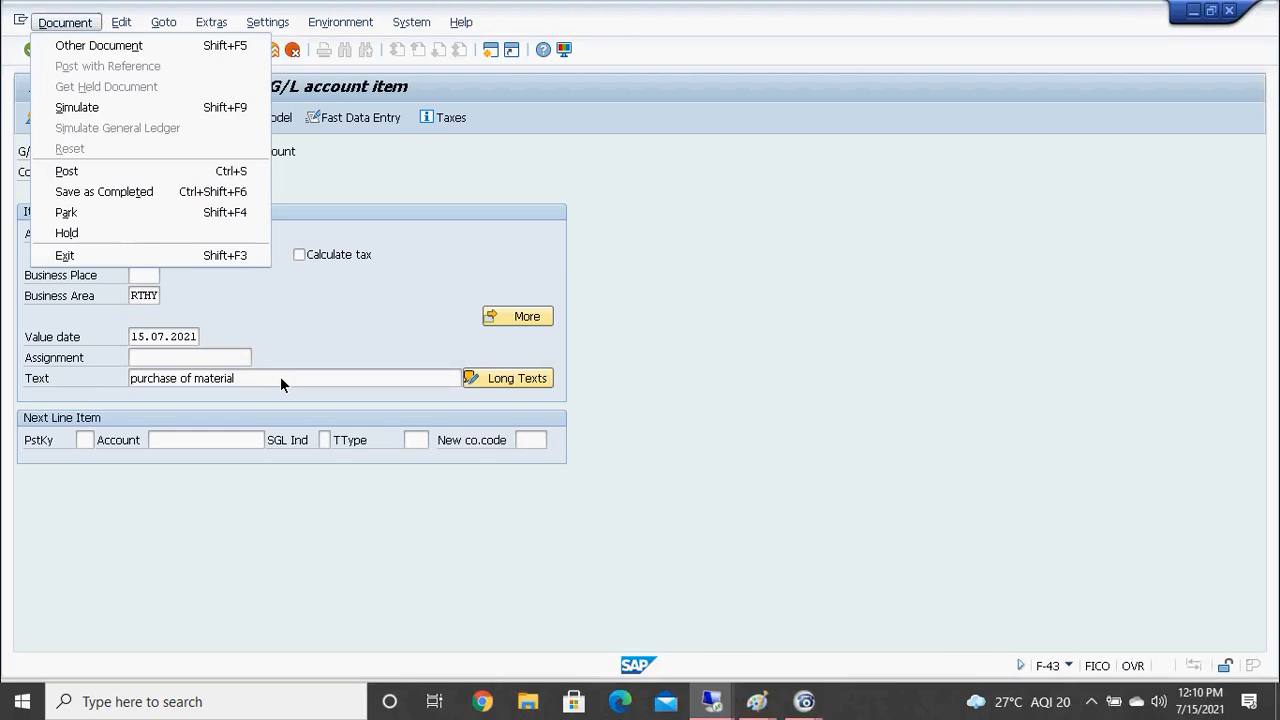
{"action": "key", "text": "Down"}
{"action": "key", "text": "Down"}
{"action": "key", "text": "Down"}
{"action": "key", "text": "Down"}
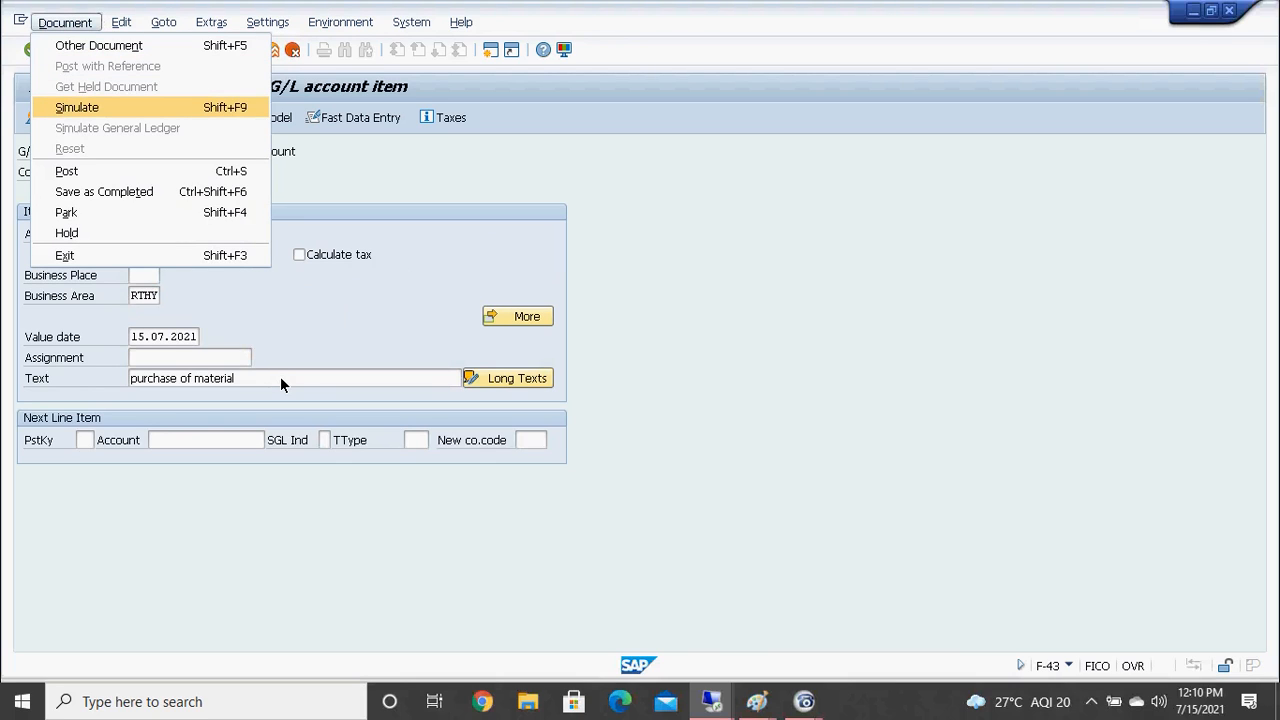
{"action": "key", "text": "Return"}
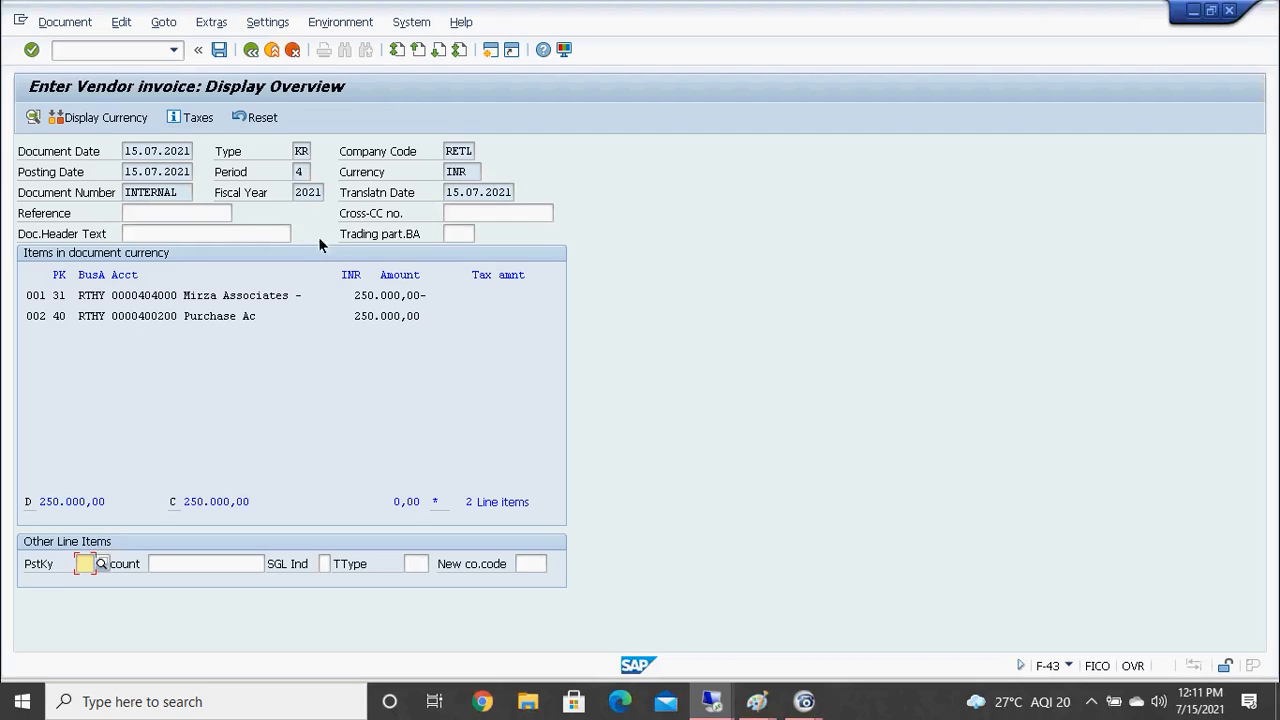
{"action": "left_click", "coordinate": [183, 196]}
{"action": "left_click", "coordinate": [220, 50]}
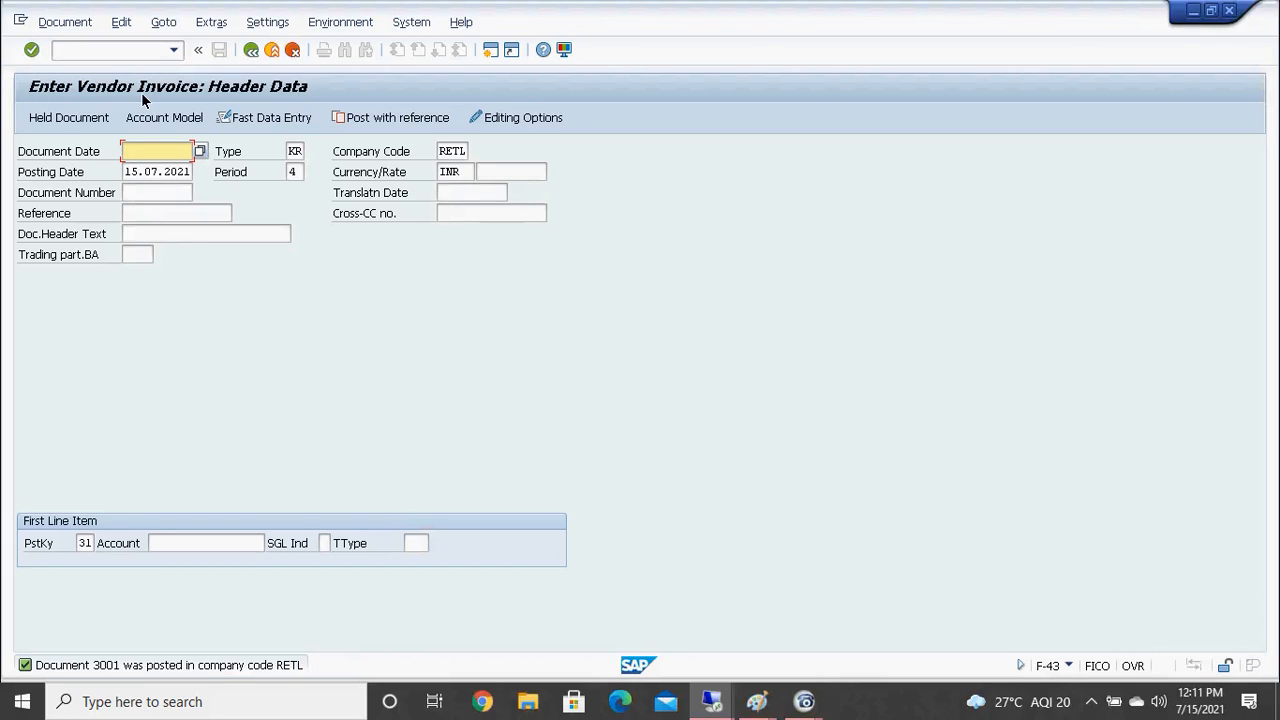
Display the posted vendor invoice document and examine its document header details
{"action": "left_click", "coordinate": [66, 22]}
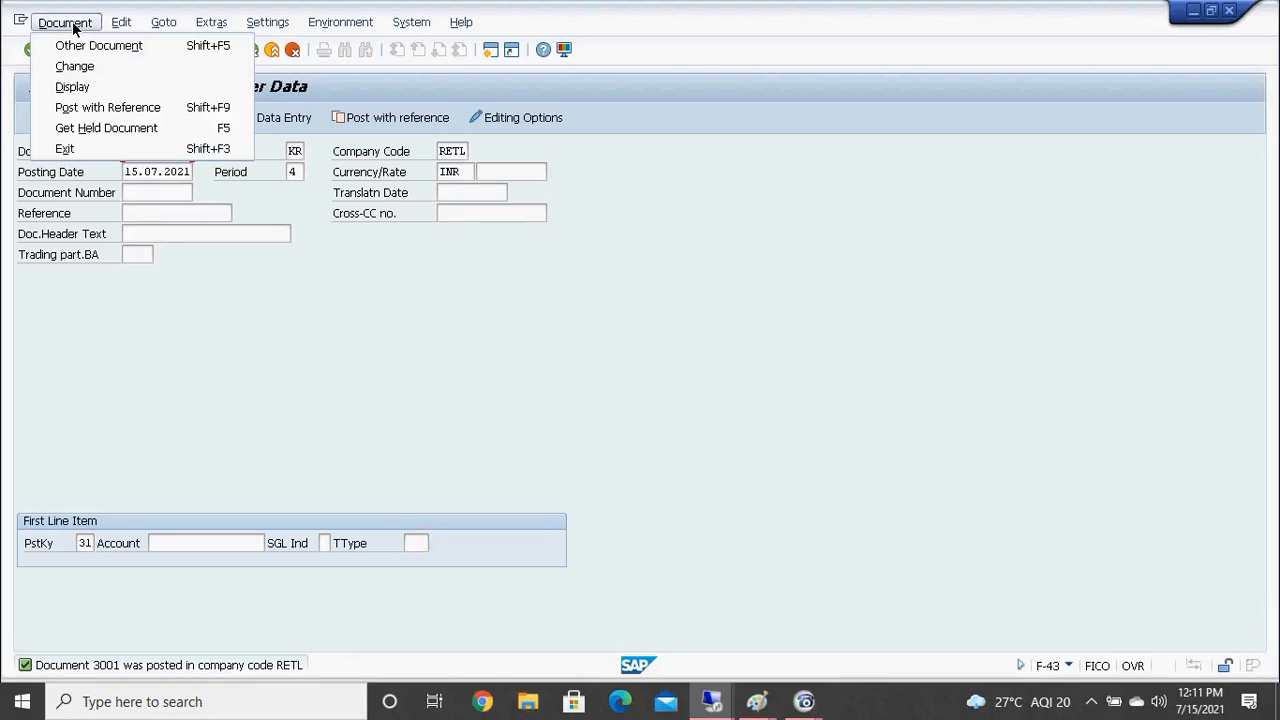
{"action": "left_click", "coordinate": [89, 90]}
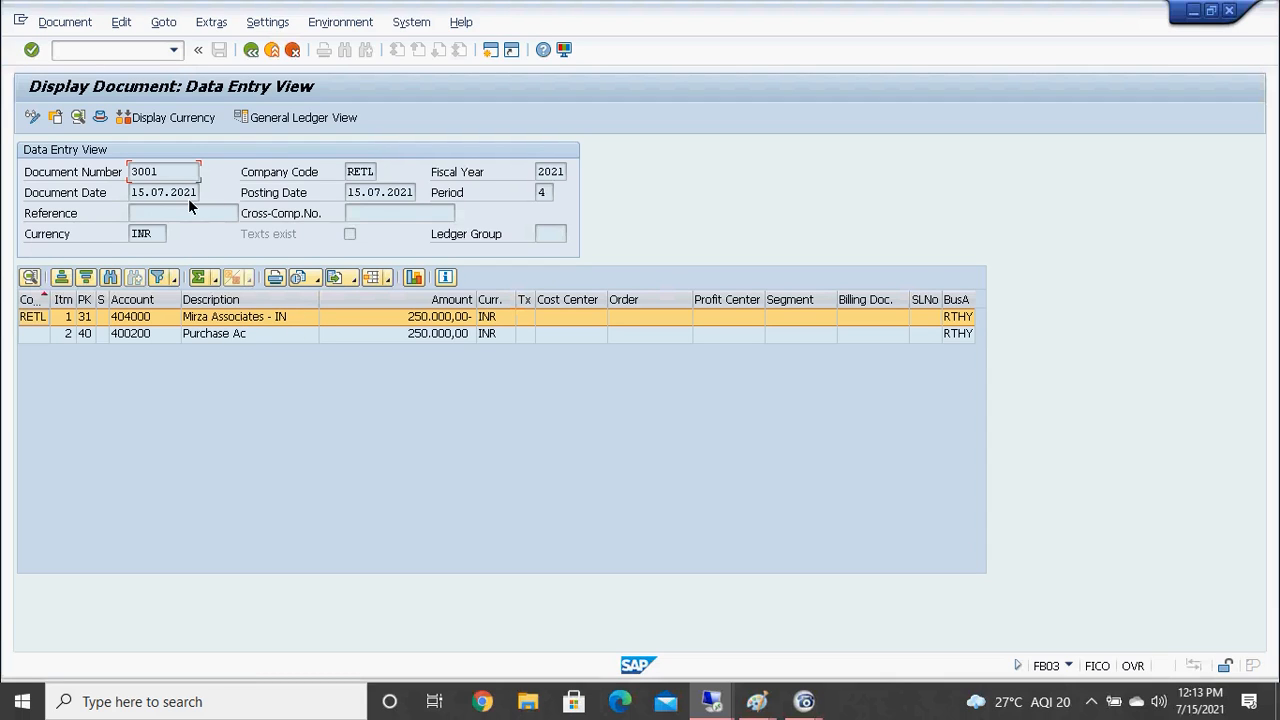
{"action": "left_click", "coordinate": [100, 118]}
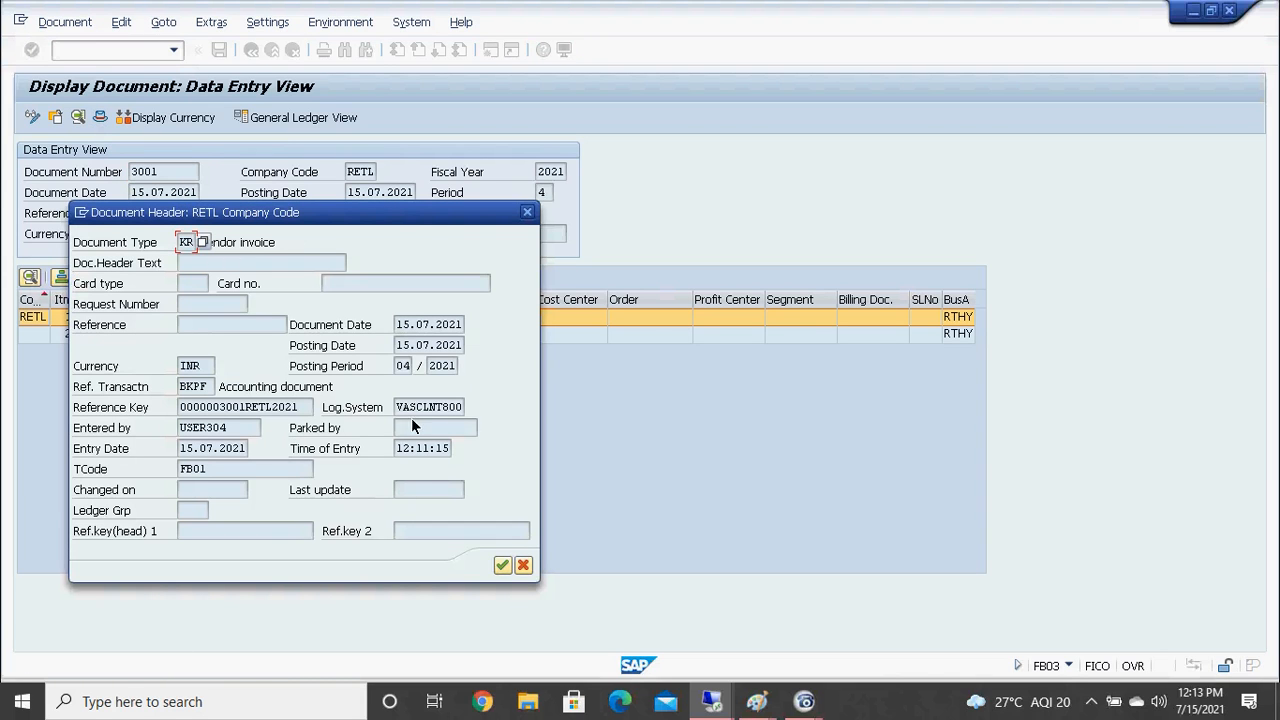
{"action": "left_click", "coordinate": [523, 566]}
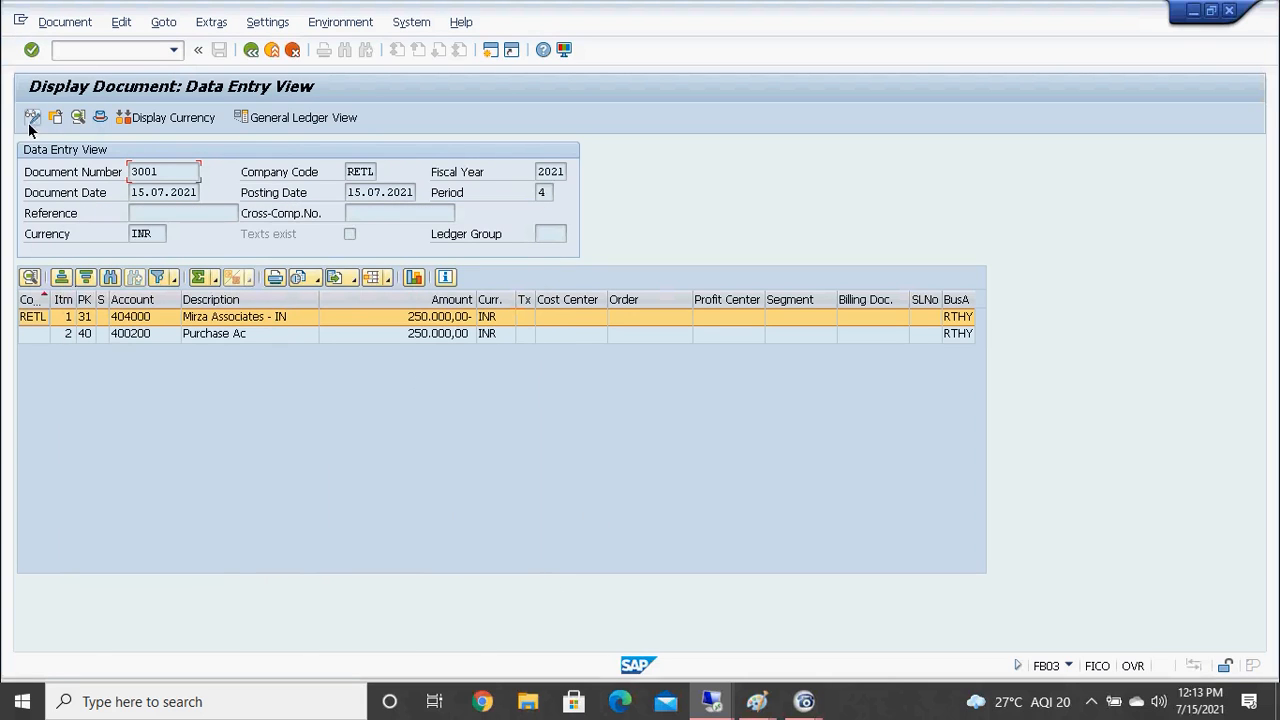
Switch the posted document to change mode and examine the header text and reference fields in its document header
{"action": "left_click", "coordinate": [31, 120]}
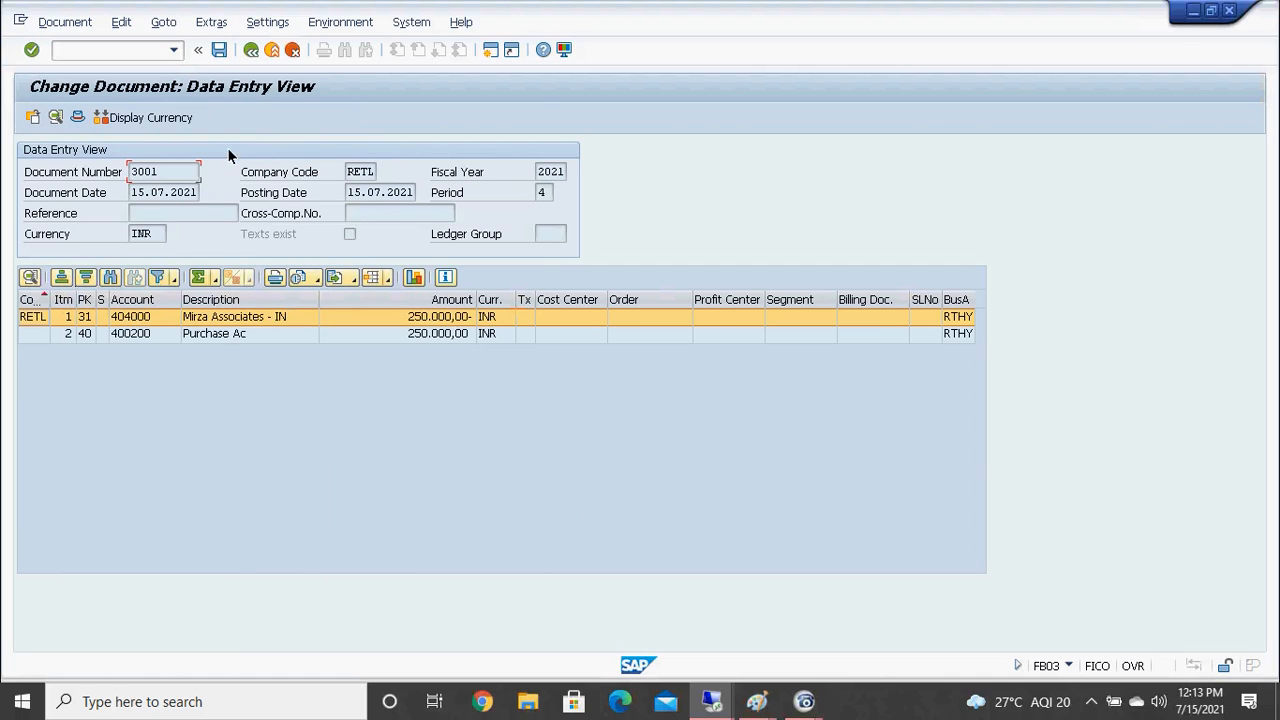
{"action": "left_click", "coordinate": [82, 121]}
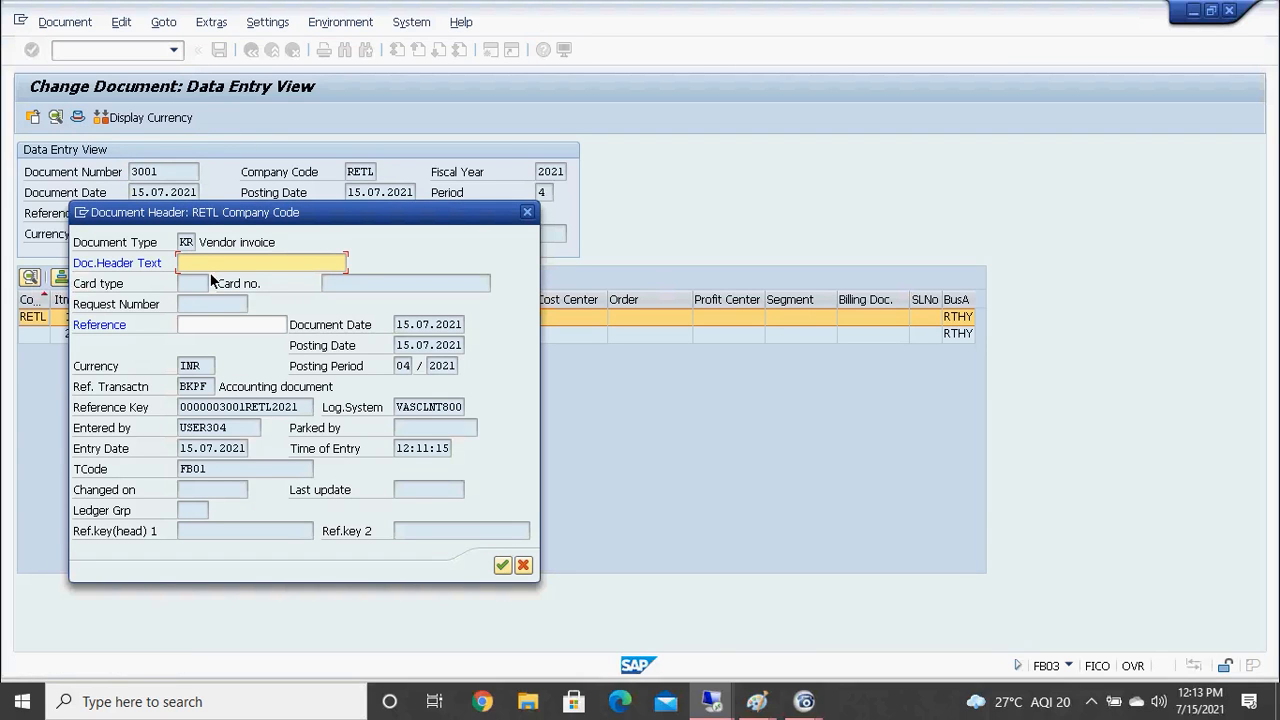
{"action": "left_click", "coordinate": [209, 324]}
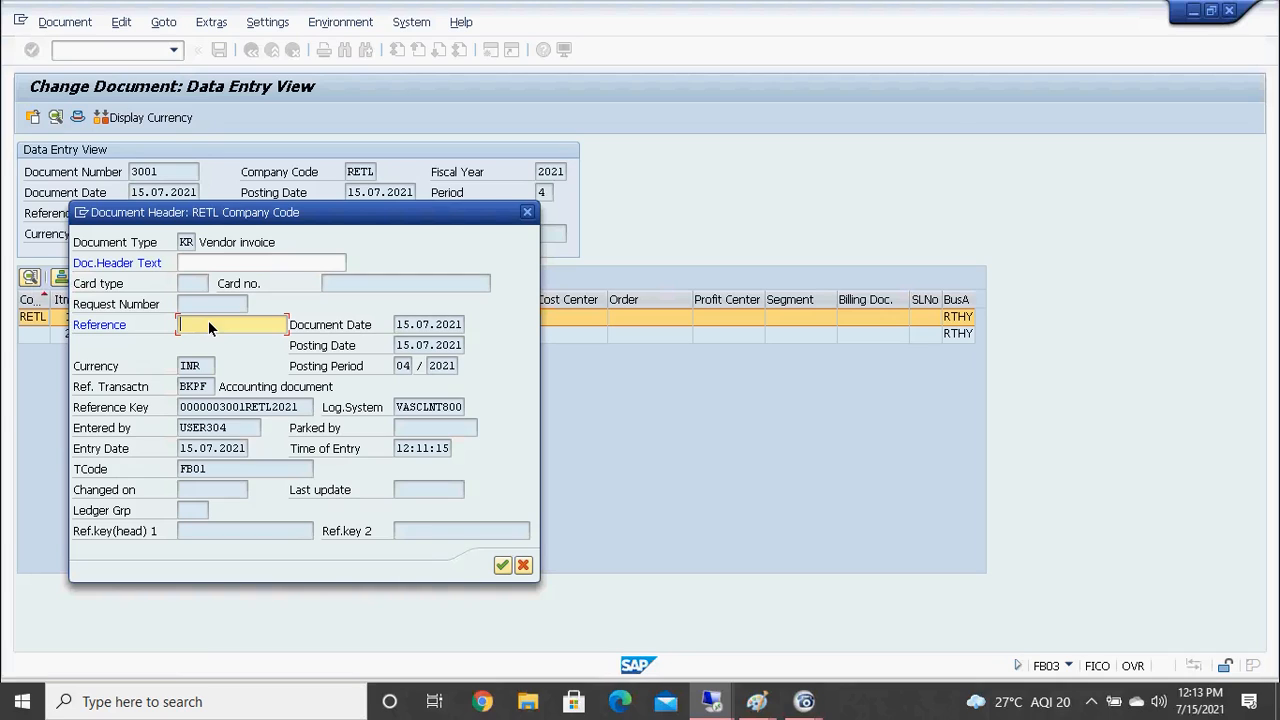
{"action": "left_click", "coordinate": [197, 266]}
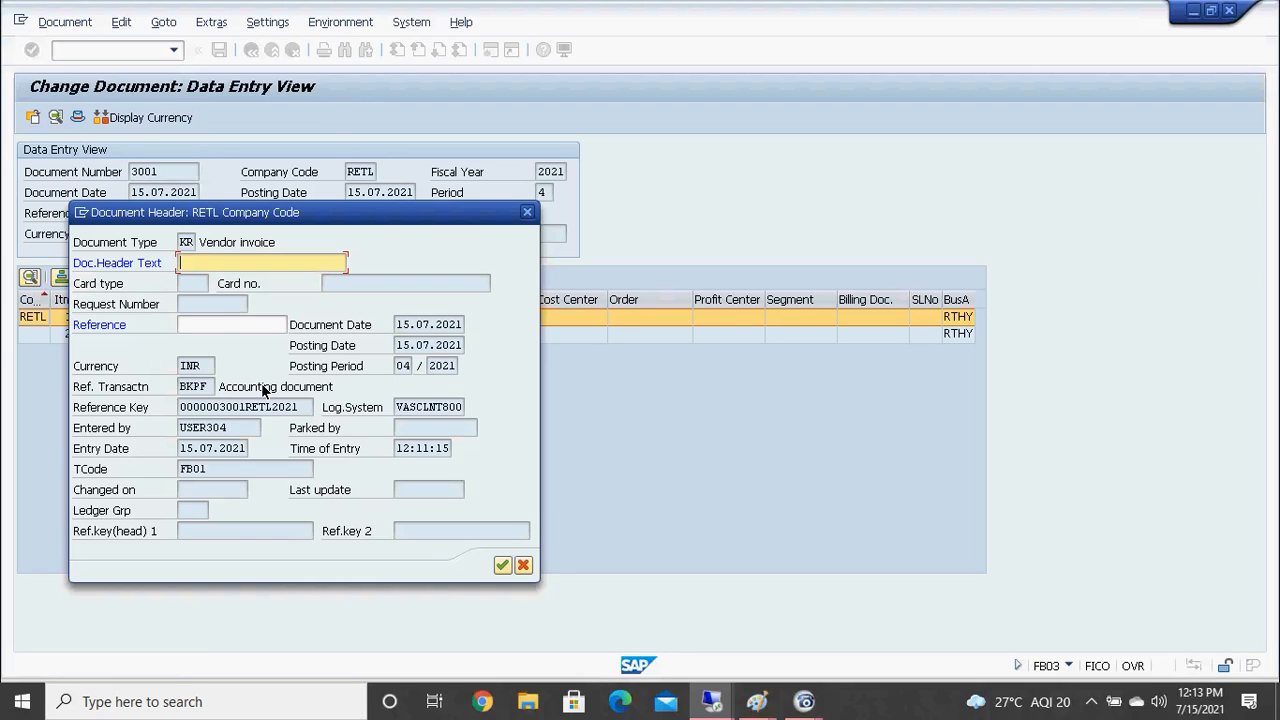
{"action": "left_click", "coordinate": [238, 332]}
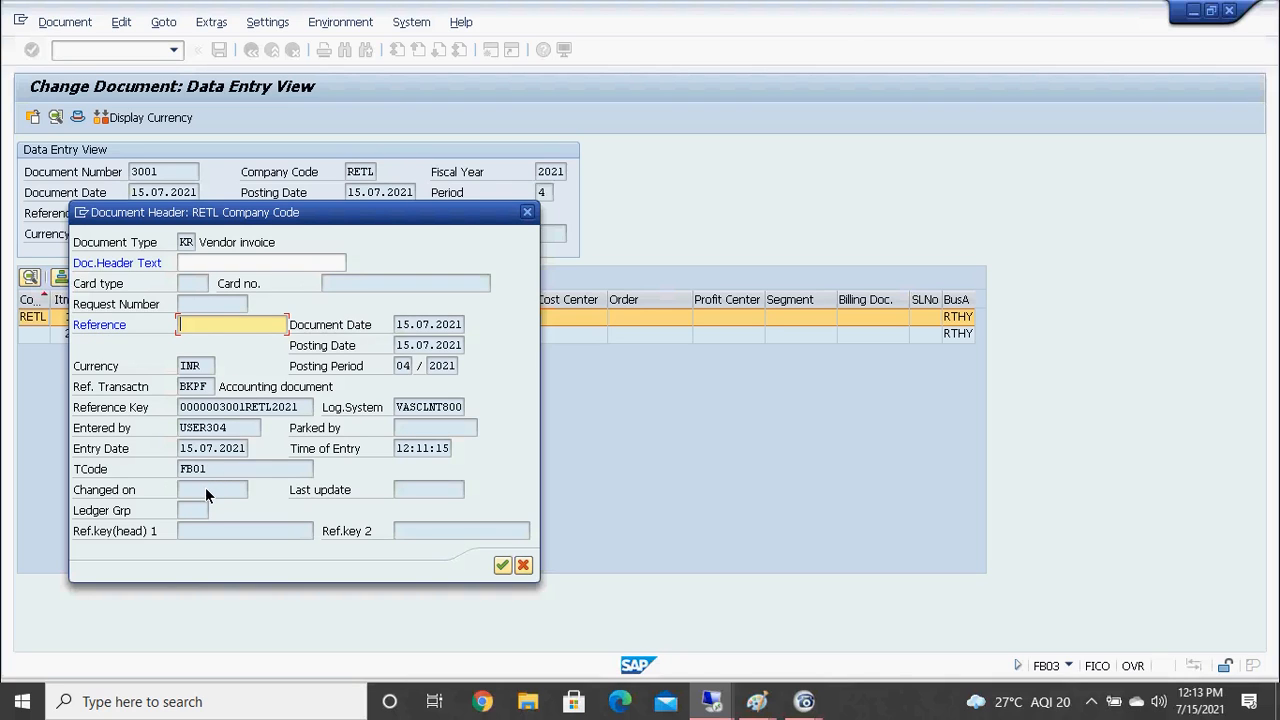
{"action": "left_click", "coordinate": [500, 568]}
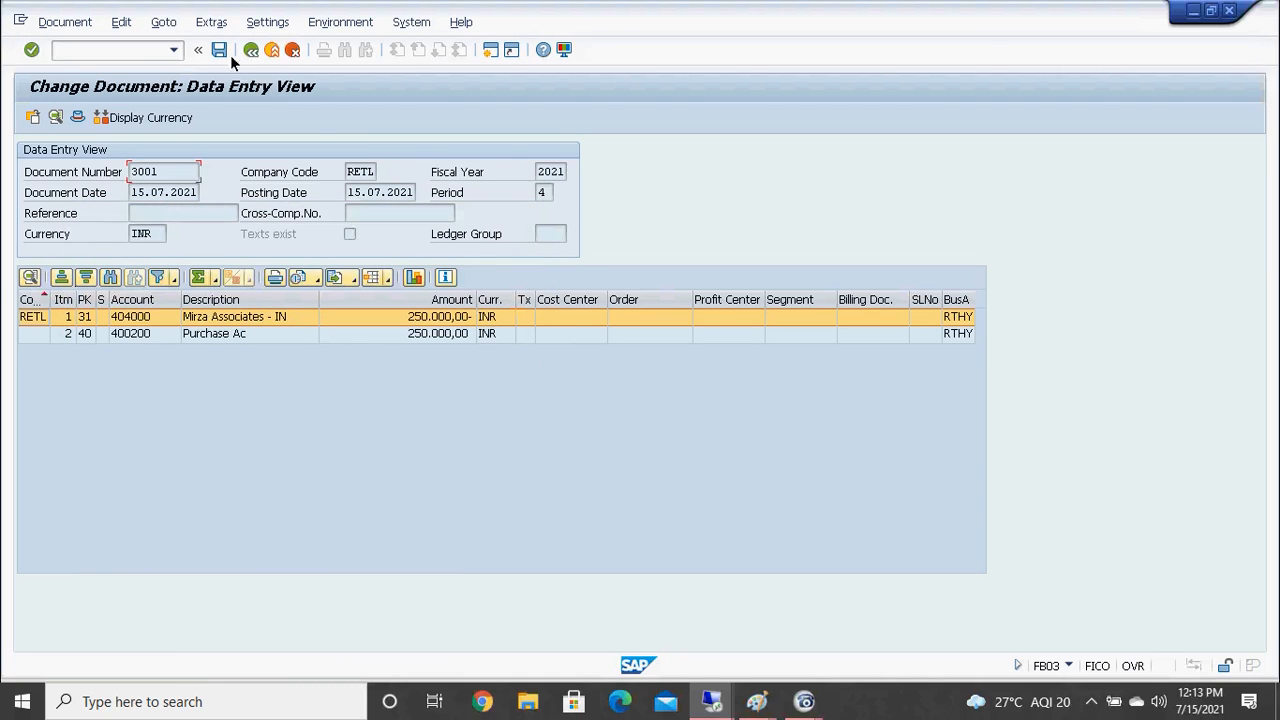
Open the vendor line item of the posted document and examine its assignment and vendor fields
{"action": "double_click", "coordinate": [199, 320]}
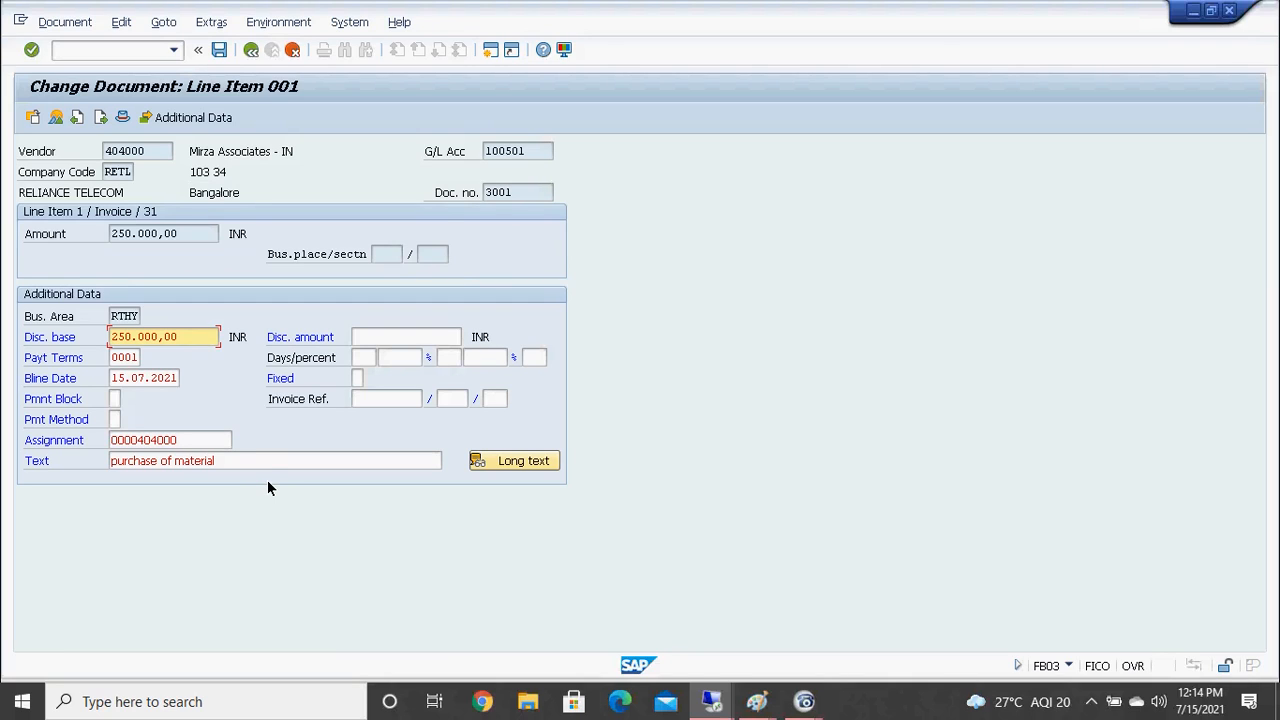
{"action": "left_click", "coordinate": [212, 442]}
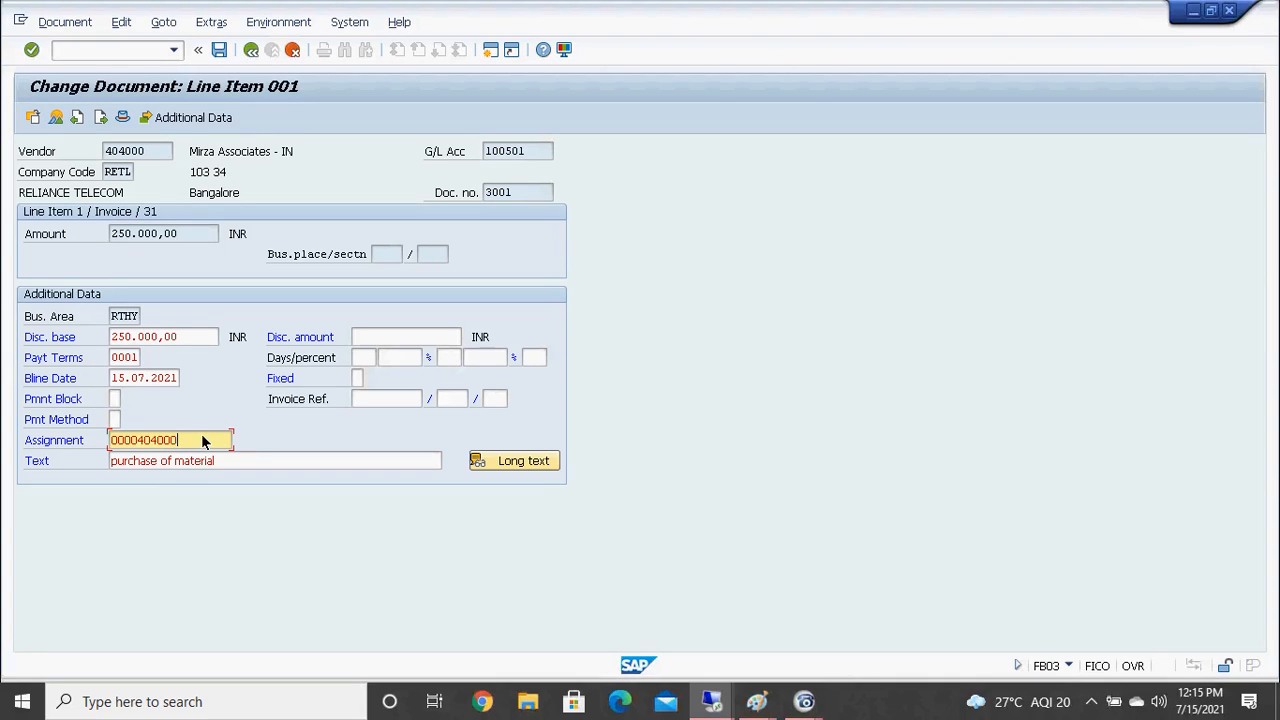
{"action": "left_click", "coordinate": [149, 151]}
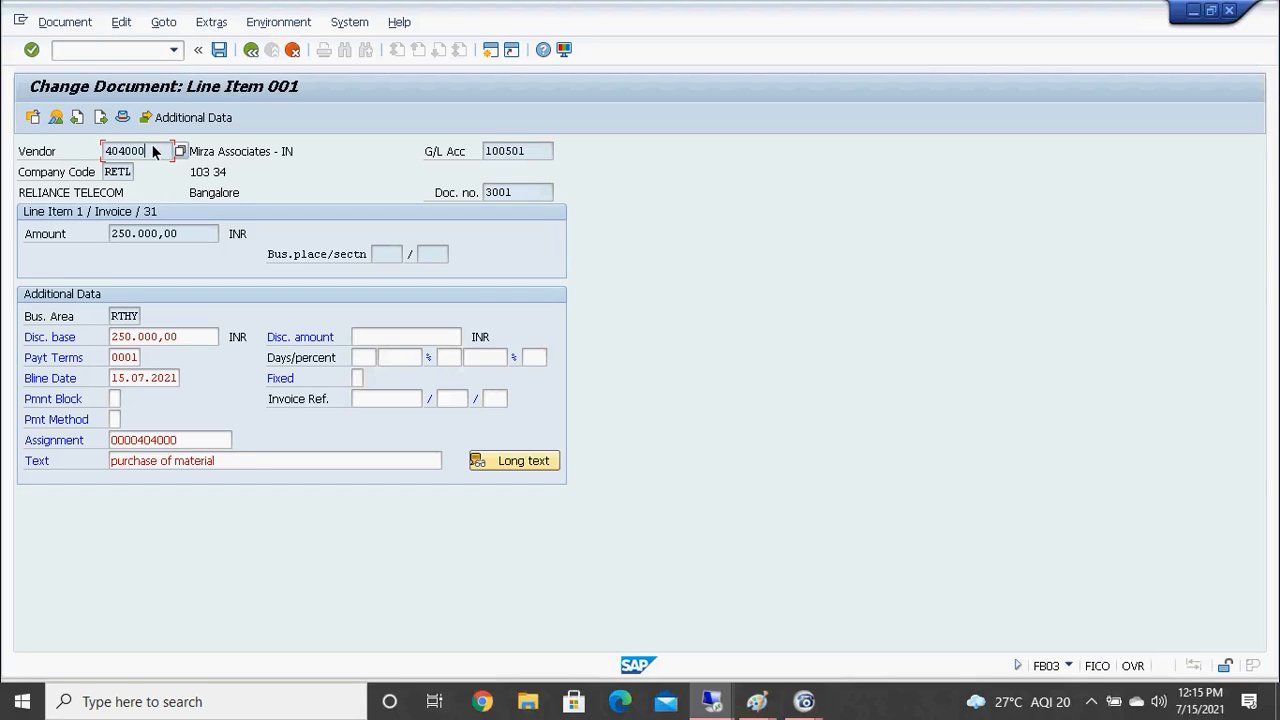
{"action": "left_click", "coordinate": [183, 444]}
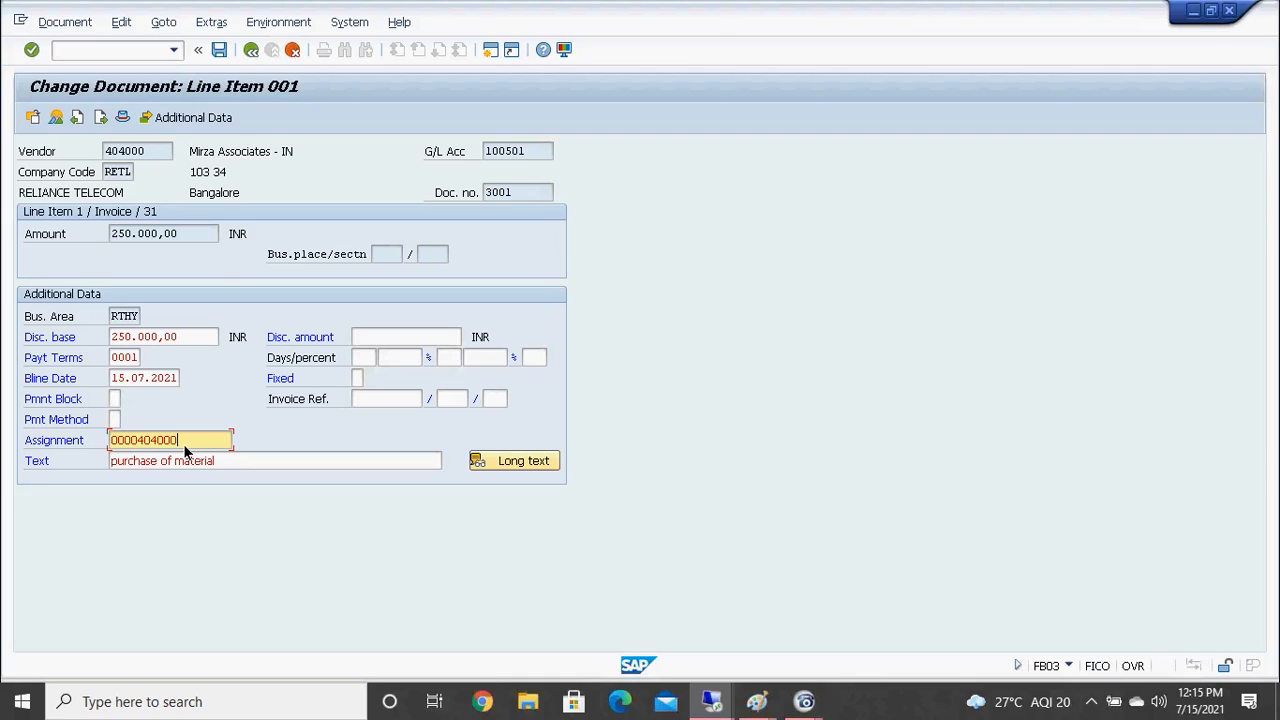
Clear the assignment field of the vendor line item
{"action": "key", "text": "BackSpace"}
{"action": "key", "text": "BackSpace"}
{"action": "key", "text": "BackSpace"}
{"action": "key", "text": "BackSpace"}
{"action": "key", "text": "BackSpace"}
{"action": "key", "text": "BackSpace"}
{"action": "key", "text": "BackSpace"}
{"action": "key", "text": "BackSpace"}
{"action": "key", "text": "BackSpace"}
{"action": "key", "text": "BackSpace"}
{"action": "left_click", "coordinate": [187, 338]}
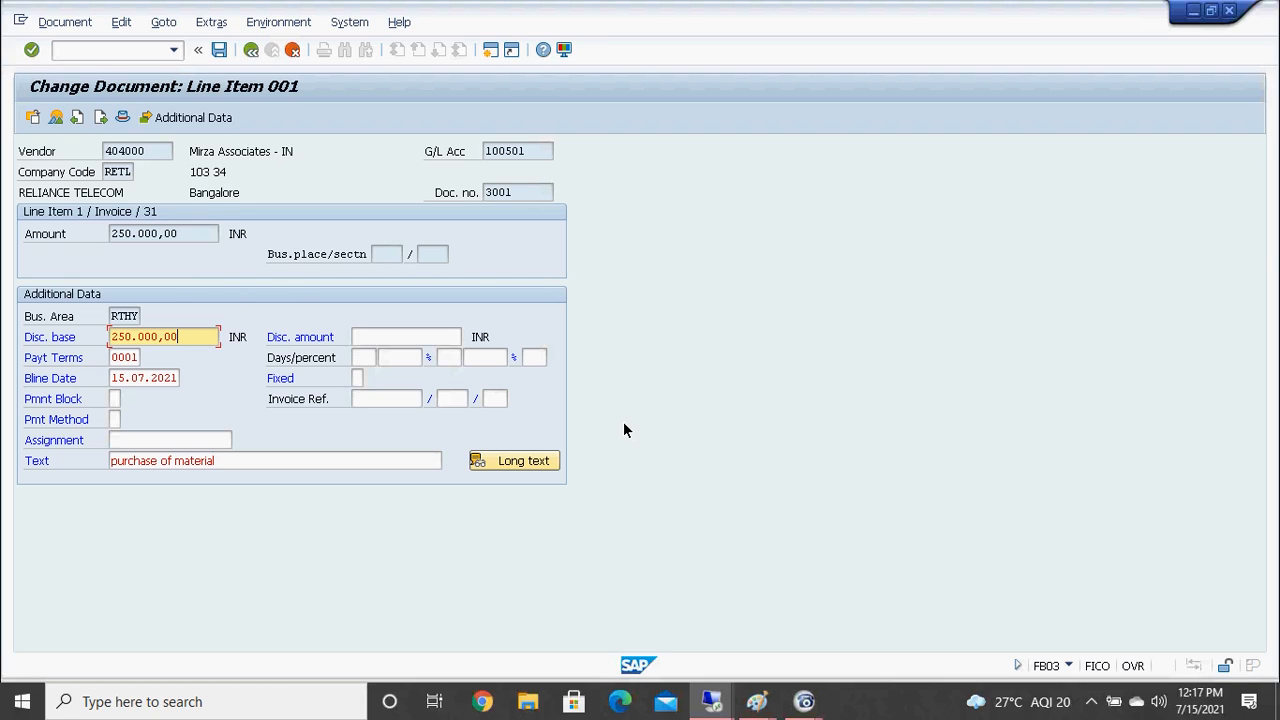
Examine the changeable fields of the document's Purchase Account line item and leave the document without saving the changes
{"action": "left_click", "coordinate": [251, 50]}
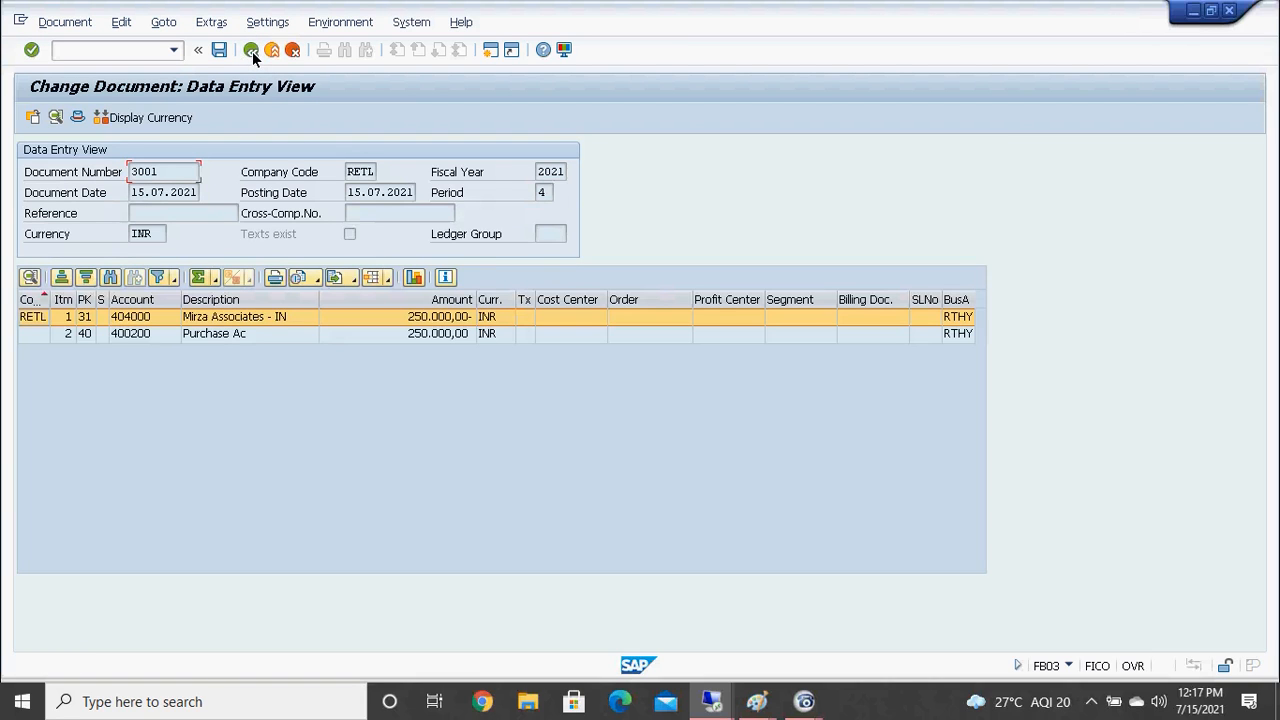
{"action": "double_click", "coordinate": [309, 333]}
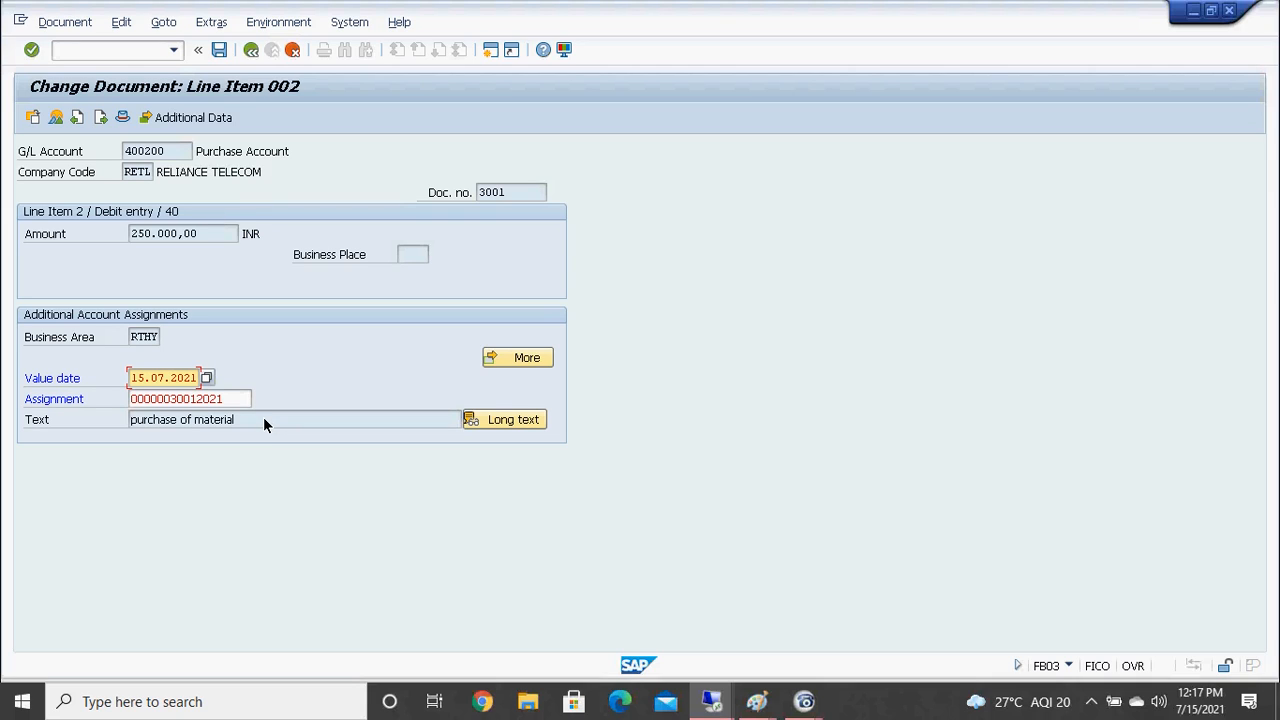
{"action": "left_click", "coordinate": [251, 50]}
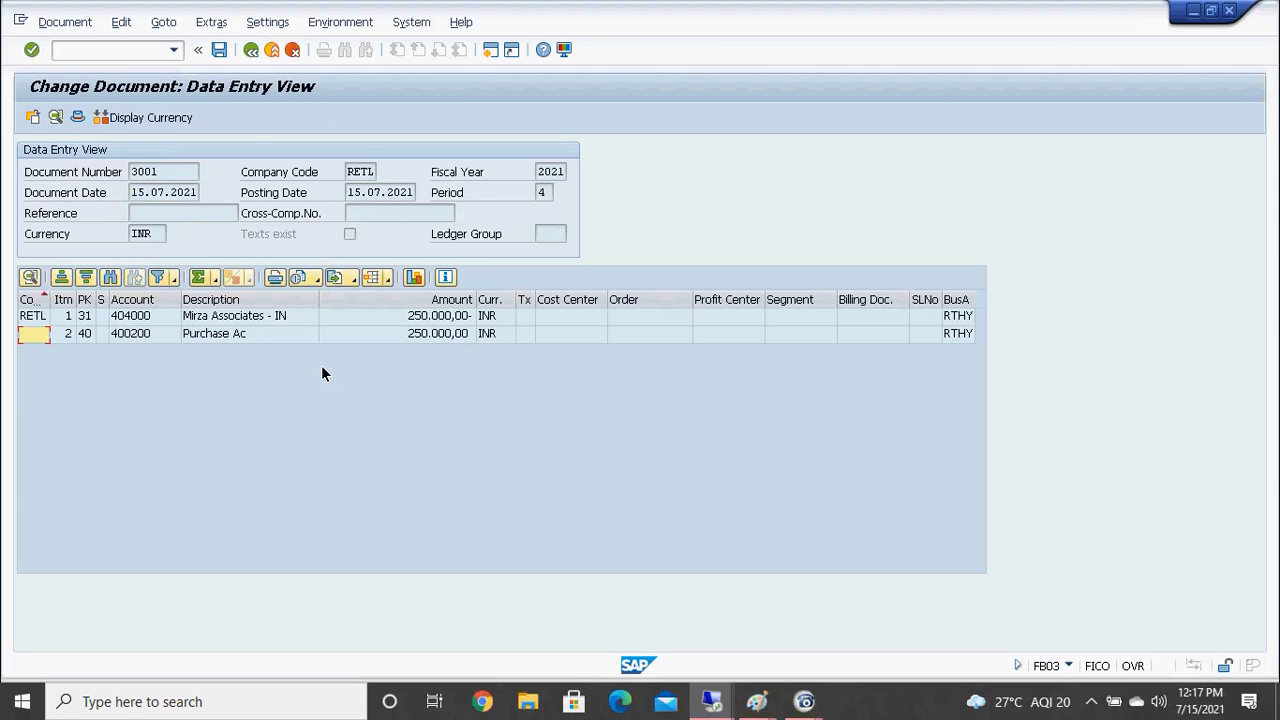
{"action": "left_click", "coordinate": [252, 51]}
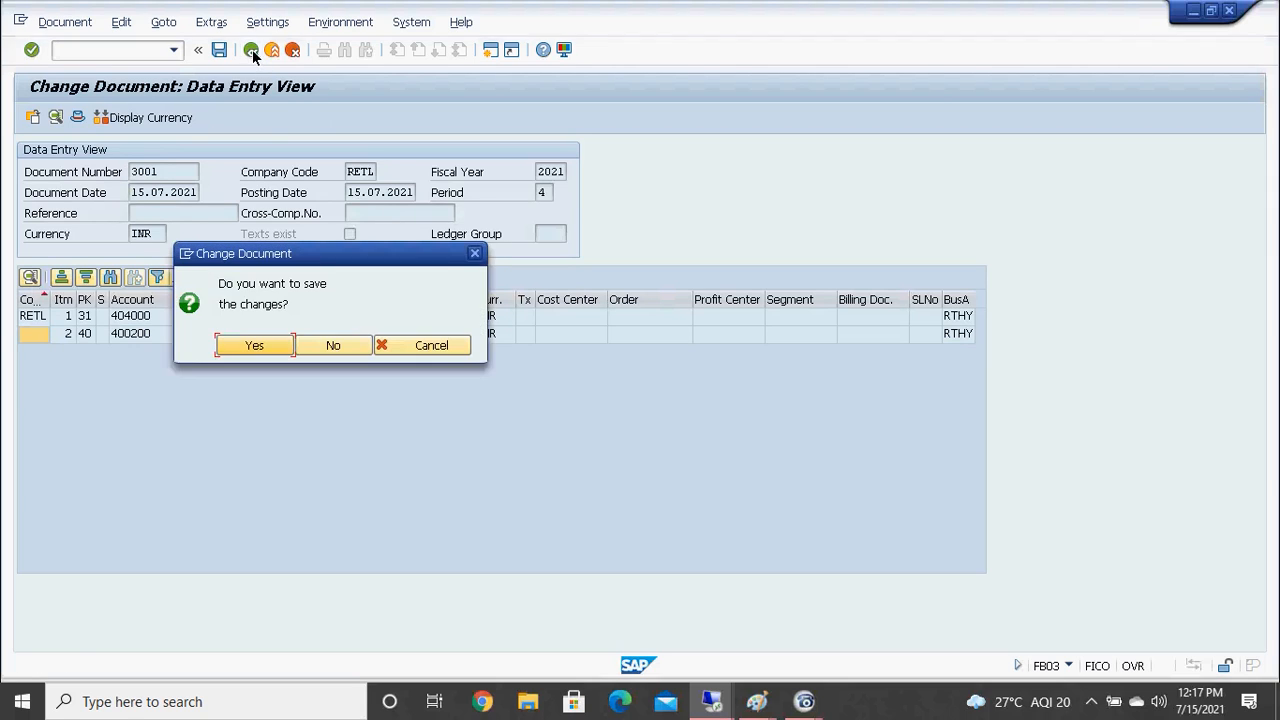
{"action": "left_click", "coordinate": [341, 348]}
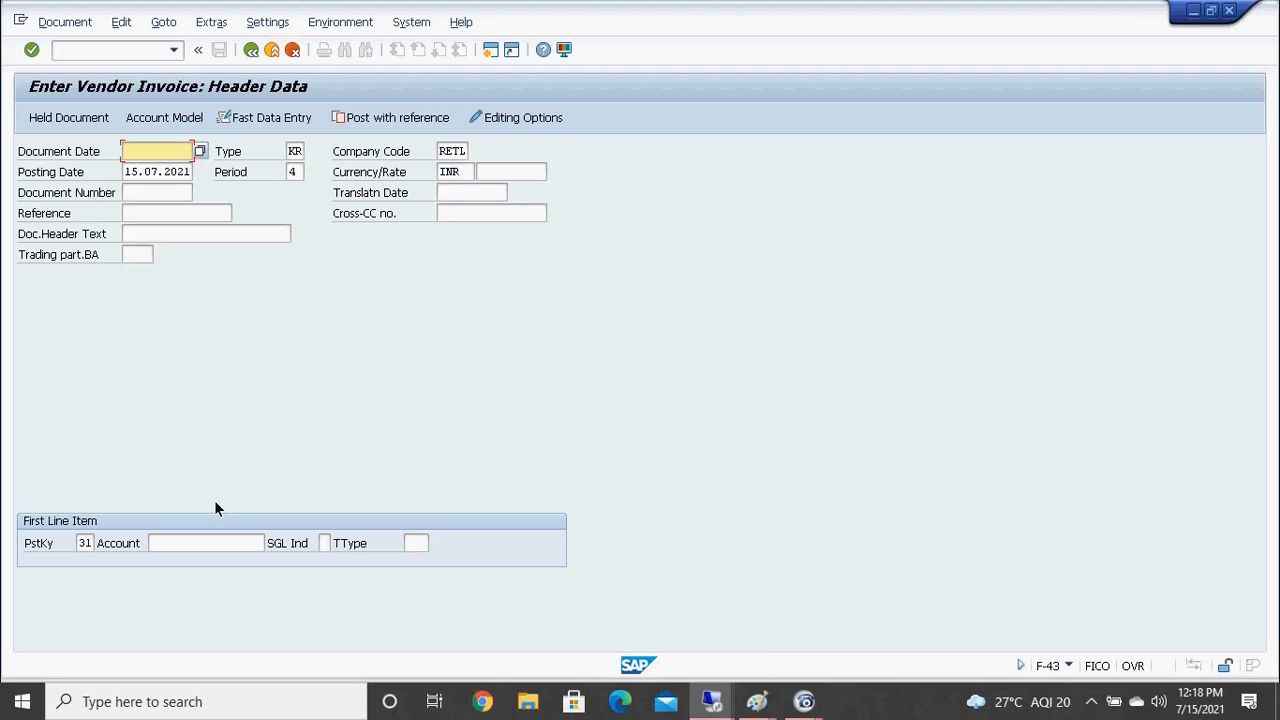
{"action": "left_click", "coordinate": [194, 543]}
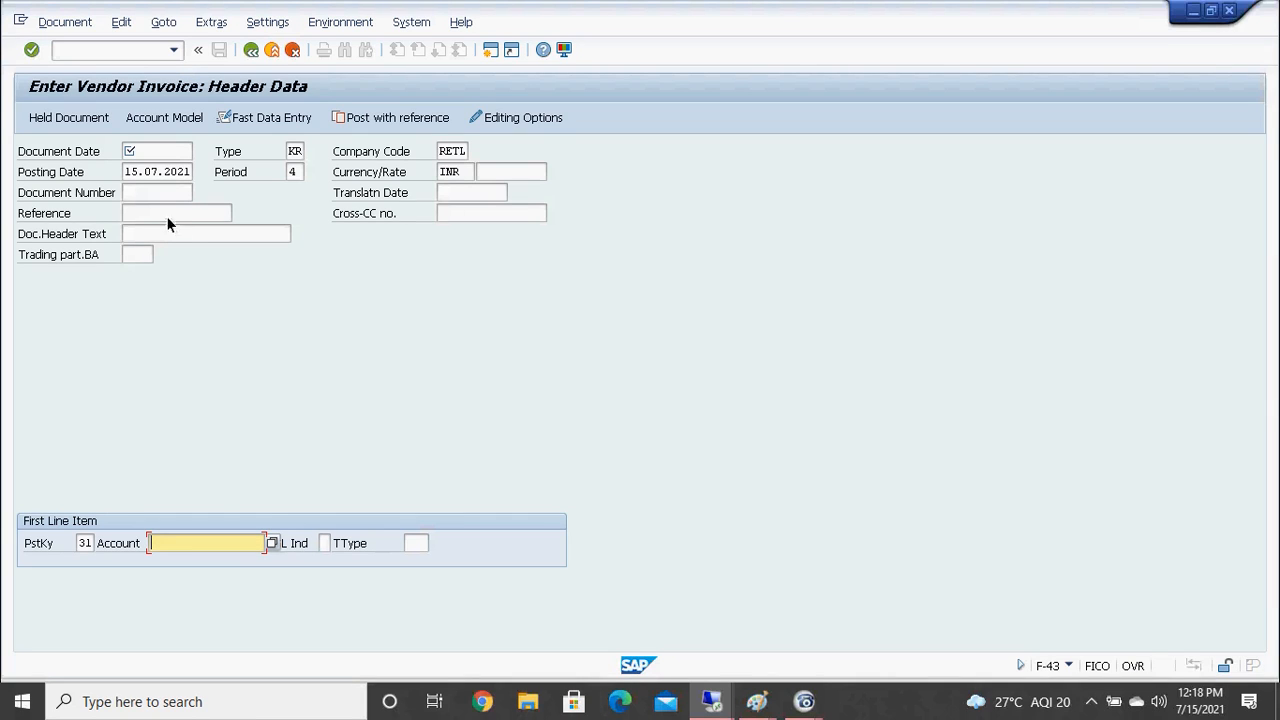
{"action": "left_click", "coordinate": [138, 219]}
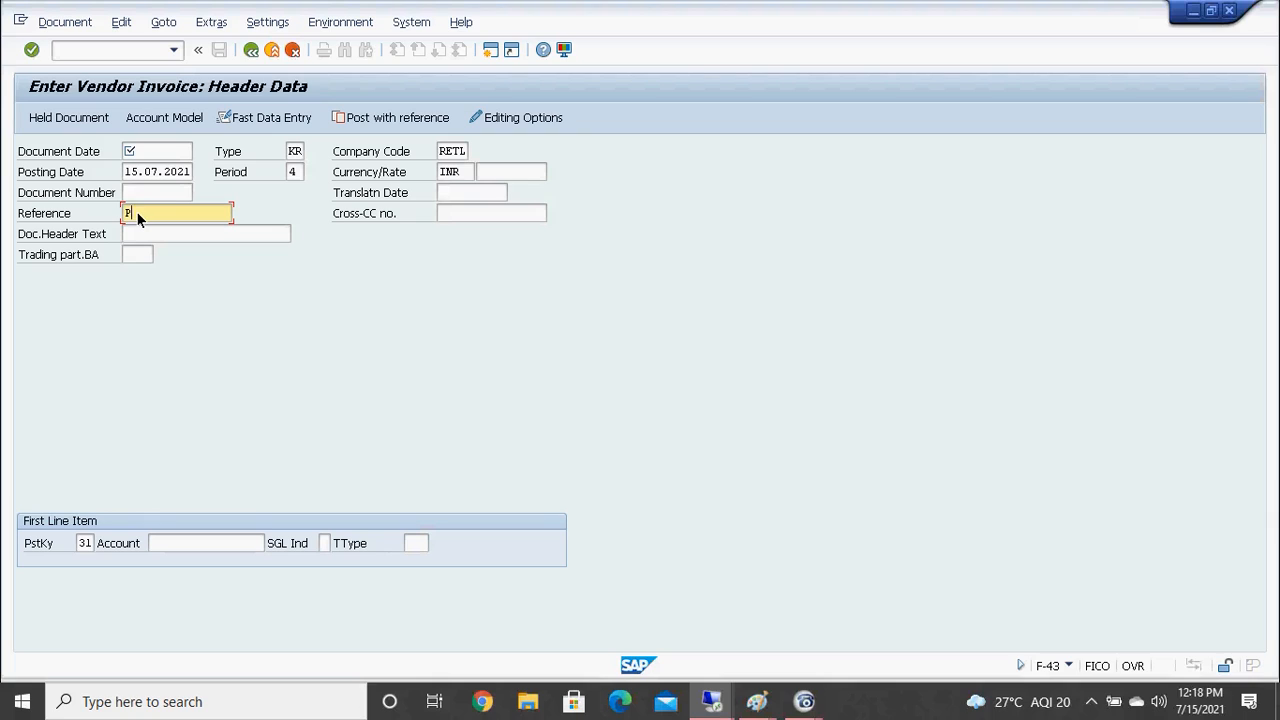
{"action": "type", "text": "PO no.7865"}
{"action": "key", "text": "BackSpace"}
{"action": "key", "text": "BackSpace"}
{"action": "key", "text": "BackSpace"}
{"action": "key", "text": "BackSpace"}
{"action": "key", "text": "BackSpace"}
{"action": "key", "text": "BackSpace"}
{"action": "key", "text": "BackSpace"}
{"action": "key", "text": "BackSpace"}
{"action": "key", "text": "BackSpace"}
{"action": "key", "text": "BackSpace"}
Set the new vendor invoice's document date to 15.07.2021 and enter the purchase order number as the reference
{"action": "left_click", "coordinate": [146, 153]}
{"action": "key", "text": "F4"}
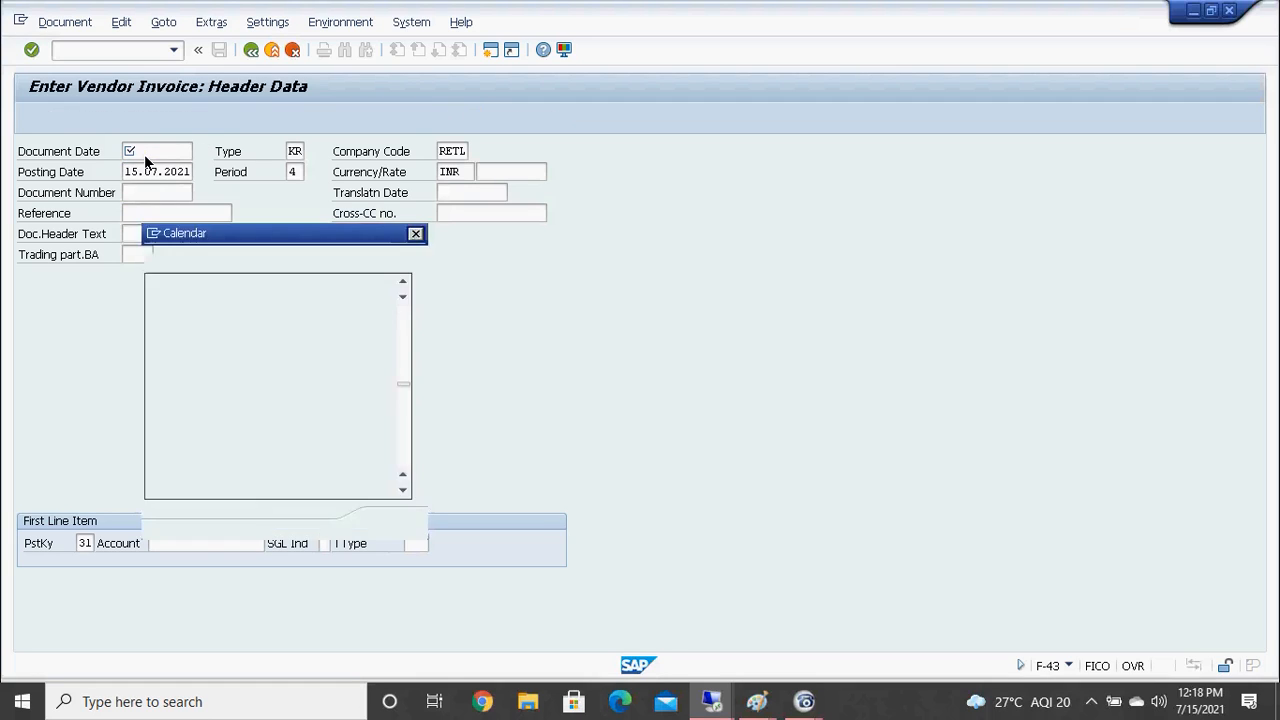
{"action": "key", "text": "Return"}
{"action": "key", "text": "Down"}
{"action": "key", "text": "Down"}
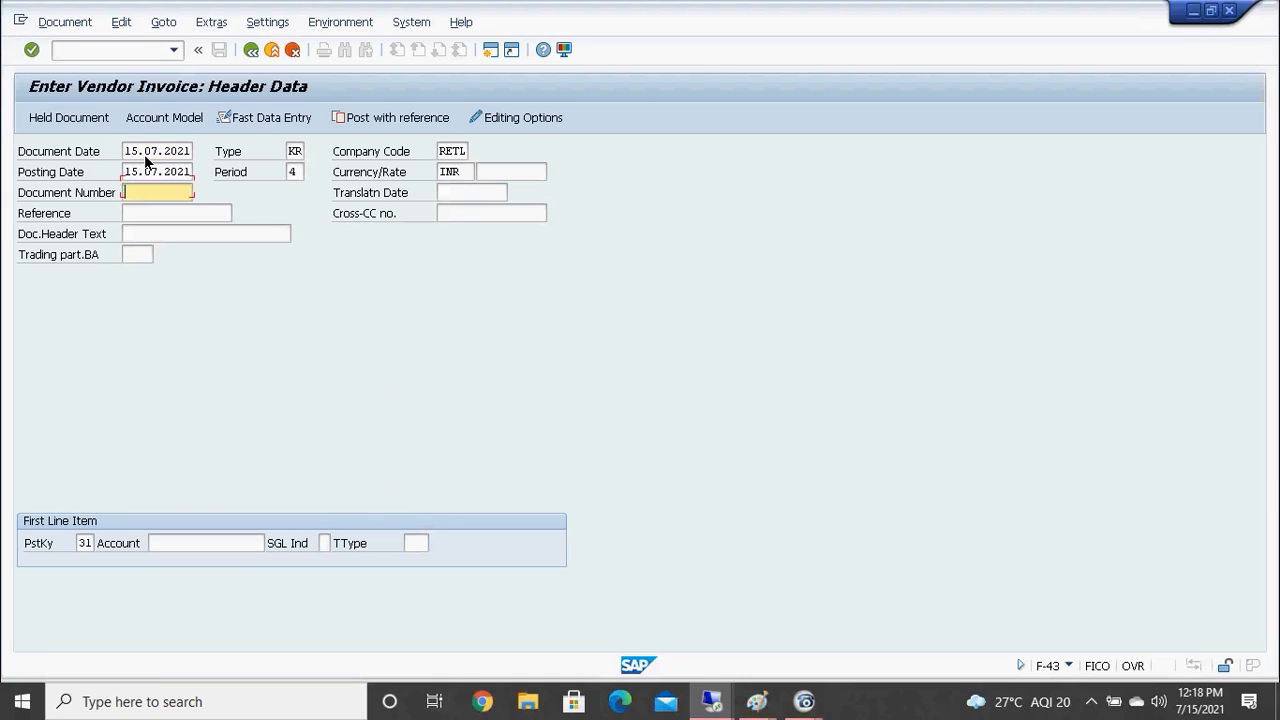
{"action": "key", "text": "Down"}
{"action": "type", "text": "P"}
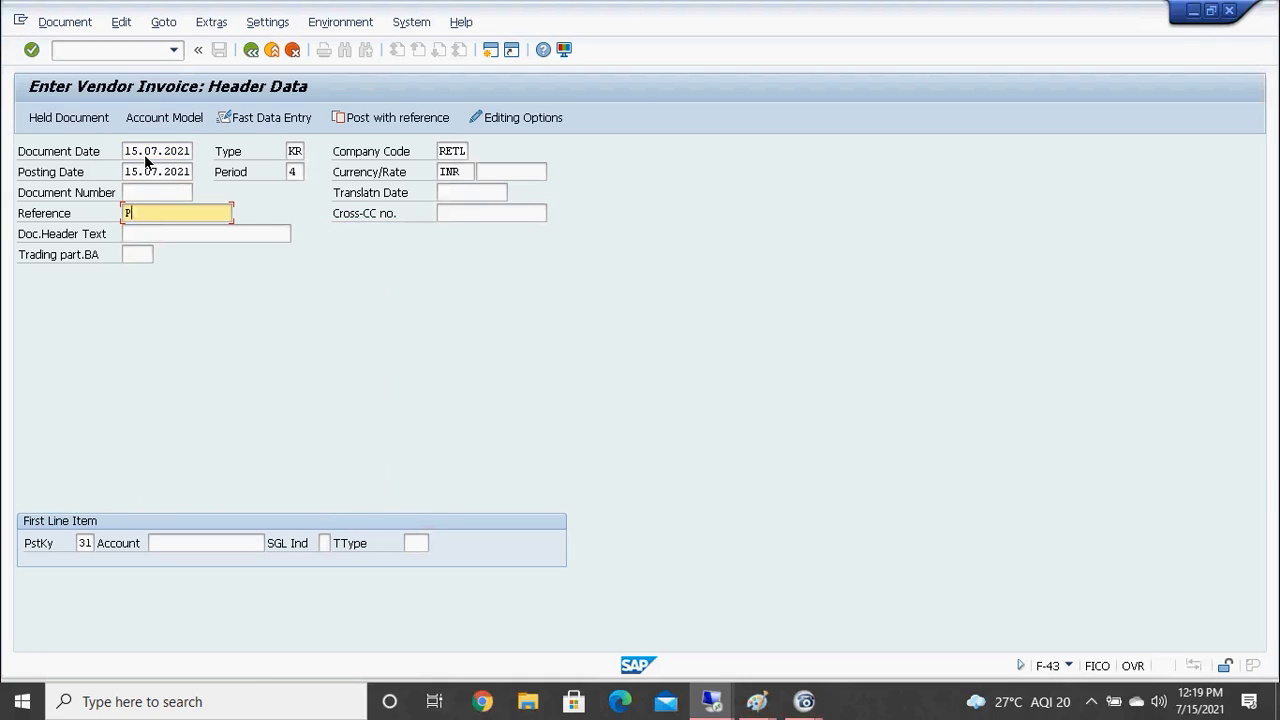
{"action": "type", "text": "O n"}
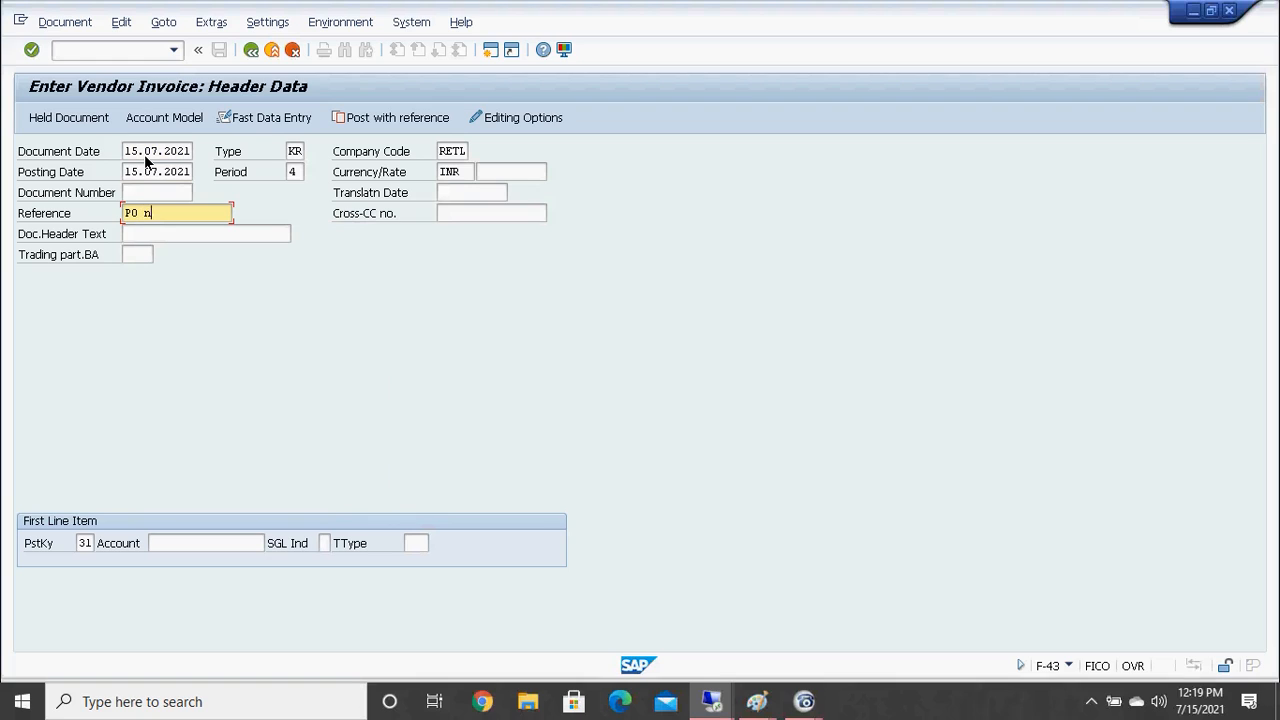
{"action": "type", "text": "o.6565"}
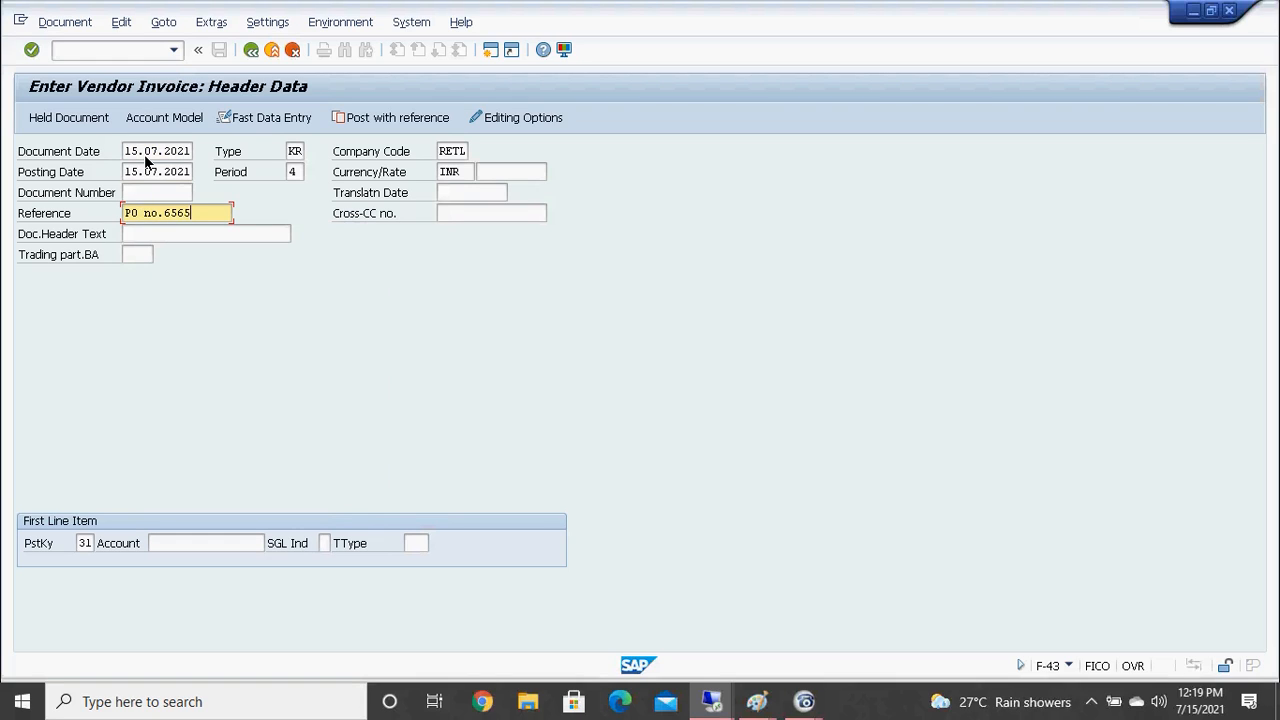
{"action": "key", "text": "BackSpace"}
{"action": "type", "text": "0"}
Open the first line item for the Mirza Associates - IN vendor account and set its amount to 120000
{"action": "left_click", "coordinate": [185, 547]}
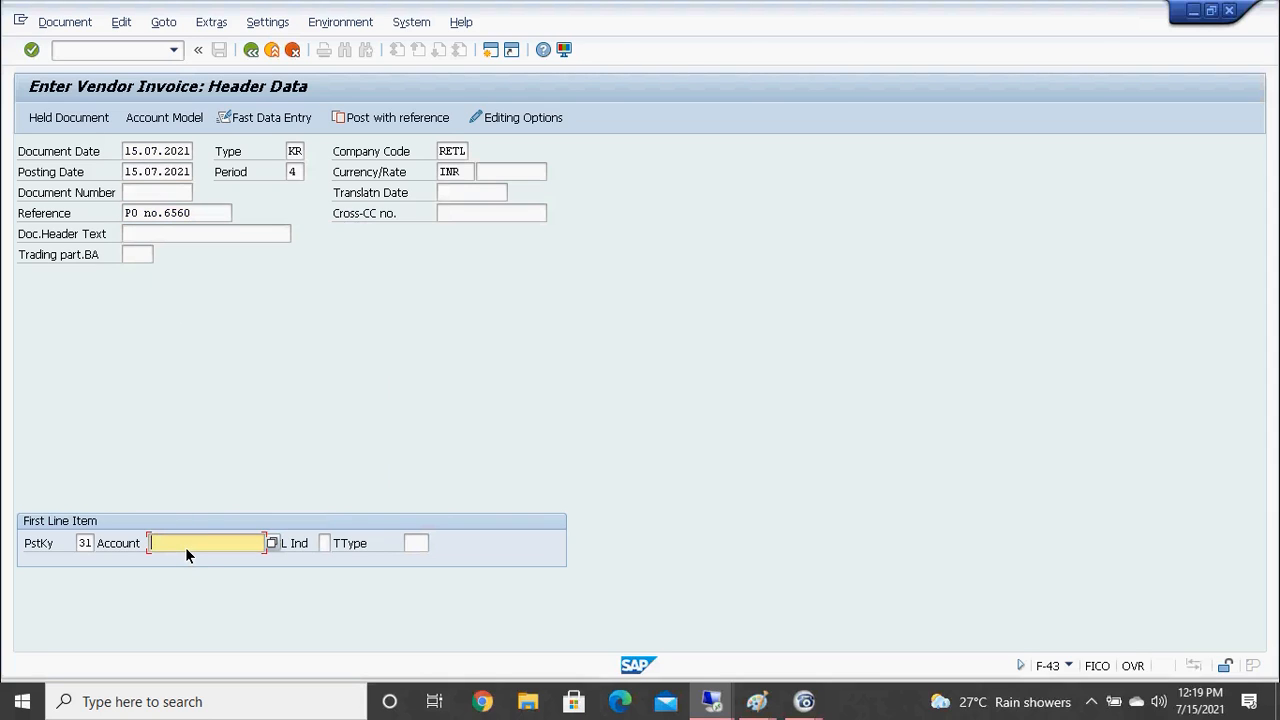
{"action": "type", "text": "404000"}
{"action": "key", "text": "Return"}
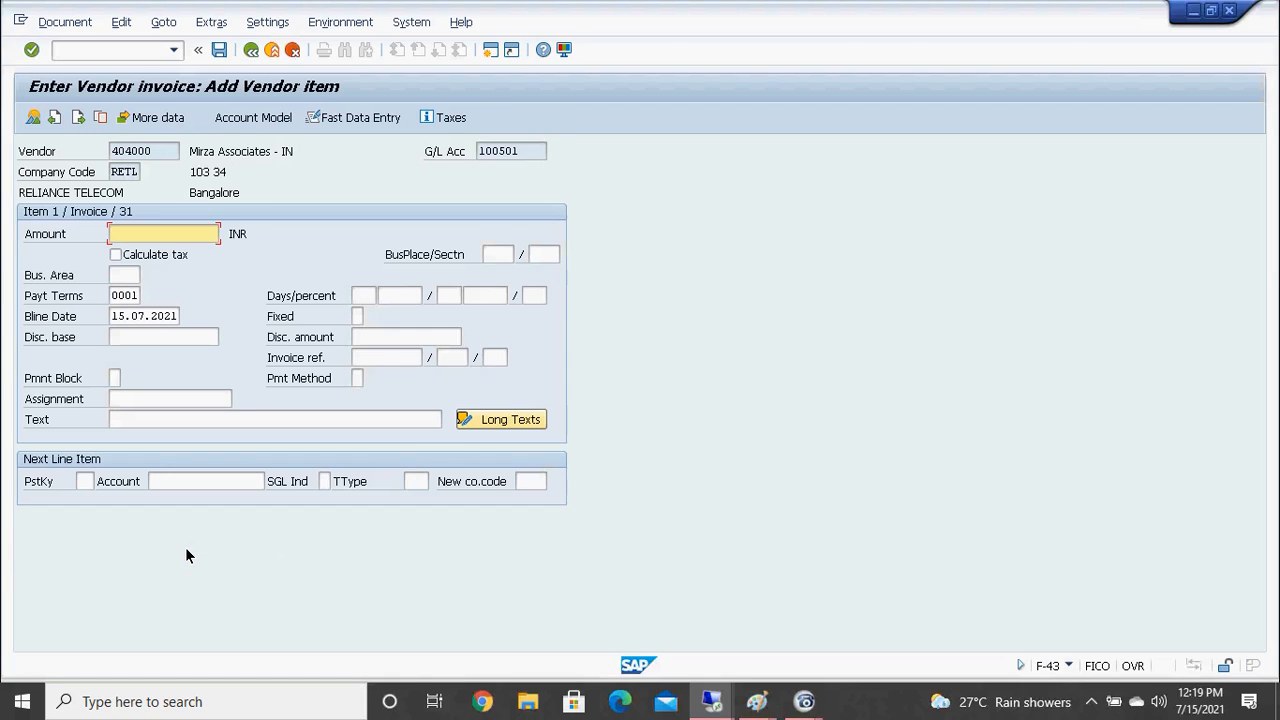
{"action": "type", "text": "120000"}
{"action": "key", "text": "Tab"}
{"action": "key", "text": "Tab"}
{"action": "key", "text": "Tab"}
{"action": "key", "text": "Tab"}
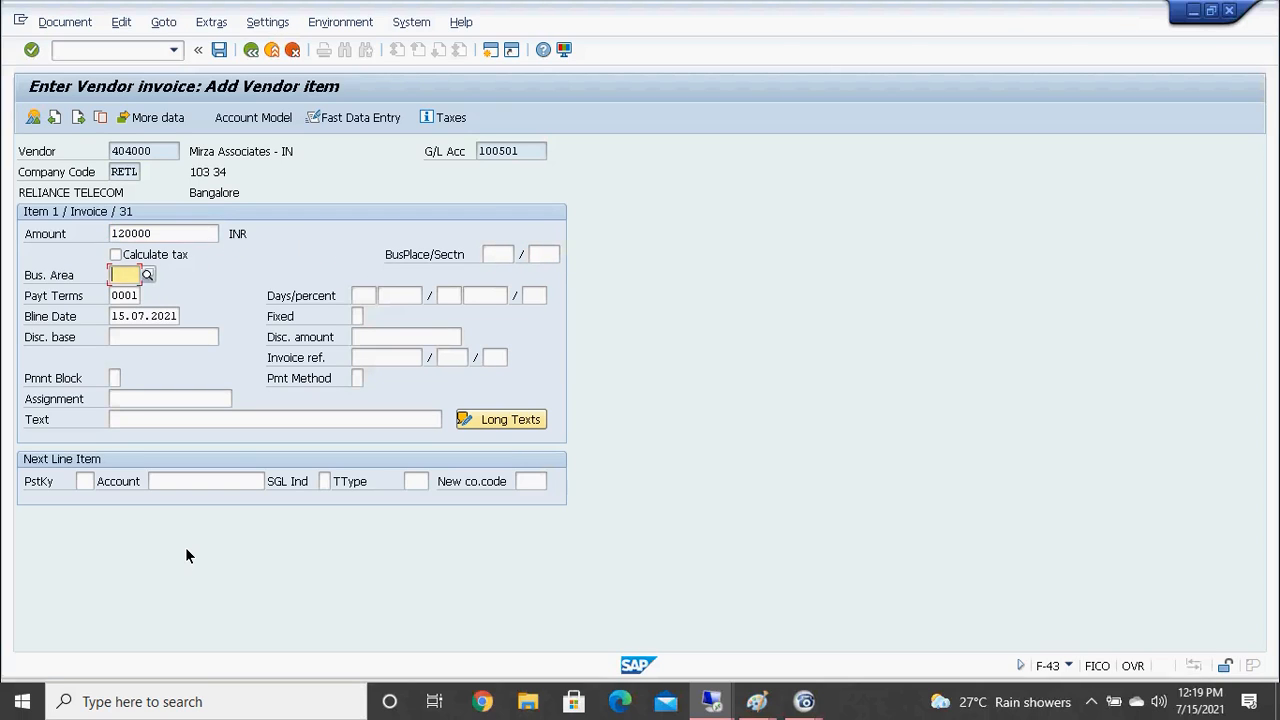
{"action": "type", "text": "0700"}
{"action": "key", "text": "BackSpace"}
{"action": "key", "text": "BackSpace"}
{"action": "key", "text": "BackSpace"}
{"action": "key", "text": "BackSpace"}
{"action": "key", "text": "Tab"}
{"action": "key", "text": "Tab"}
{"action": "key", "text": "Tab"}
{"action": "key", "text": "Tab"}
{"action": "key", "text": "Tab"}
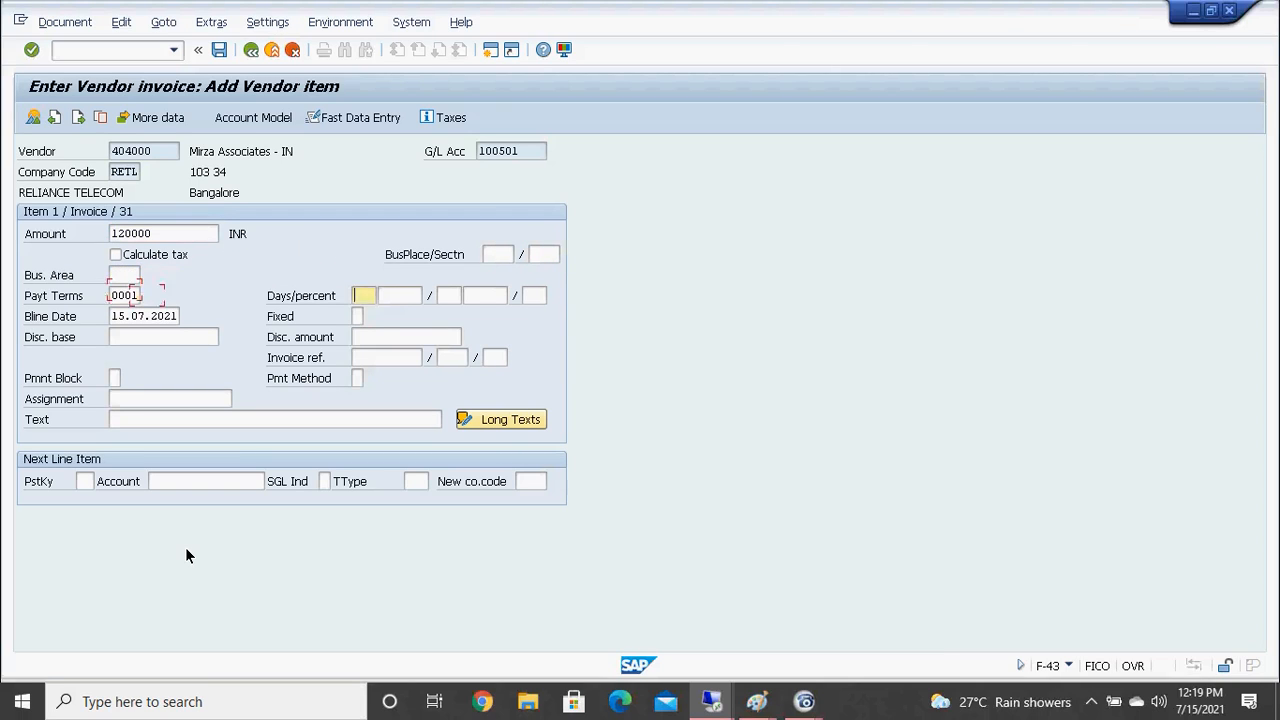
{"action": "key", "text": "shift+Tab"}
{"action": "key", "text": "shift+Tab"}
{"action": "key", "text": "shift+Tab"}
{"action": "key", "text": "shift+Tab"}
{"action": "key", "text": "shift+Tab"}
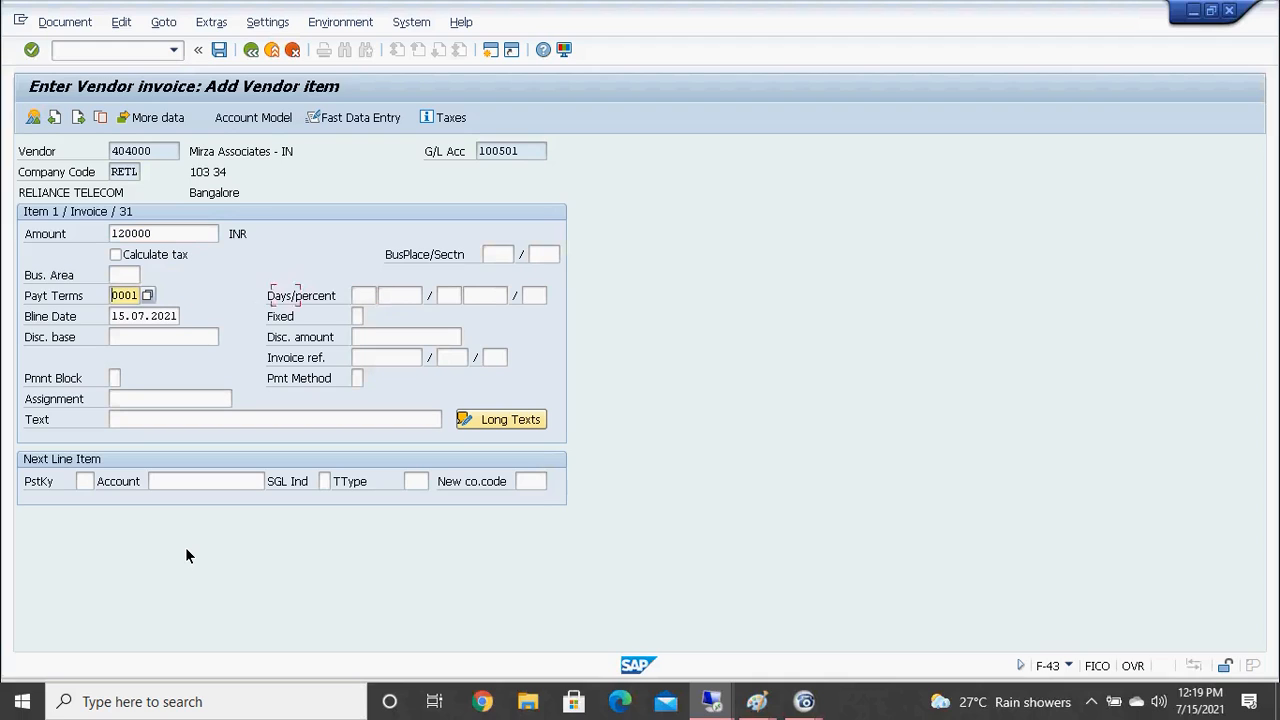
Set the vendor item's business area to RTHY and its text to "Purchases with ref to Po no." followed by the purchase order number
{"action": "type", "text": "rthy"}
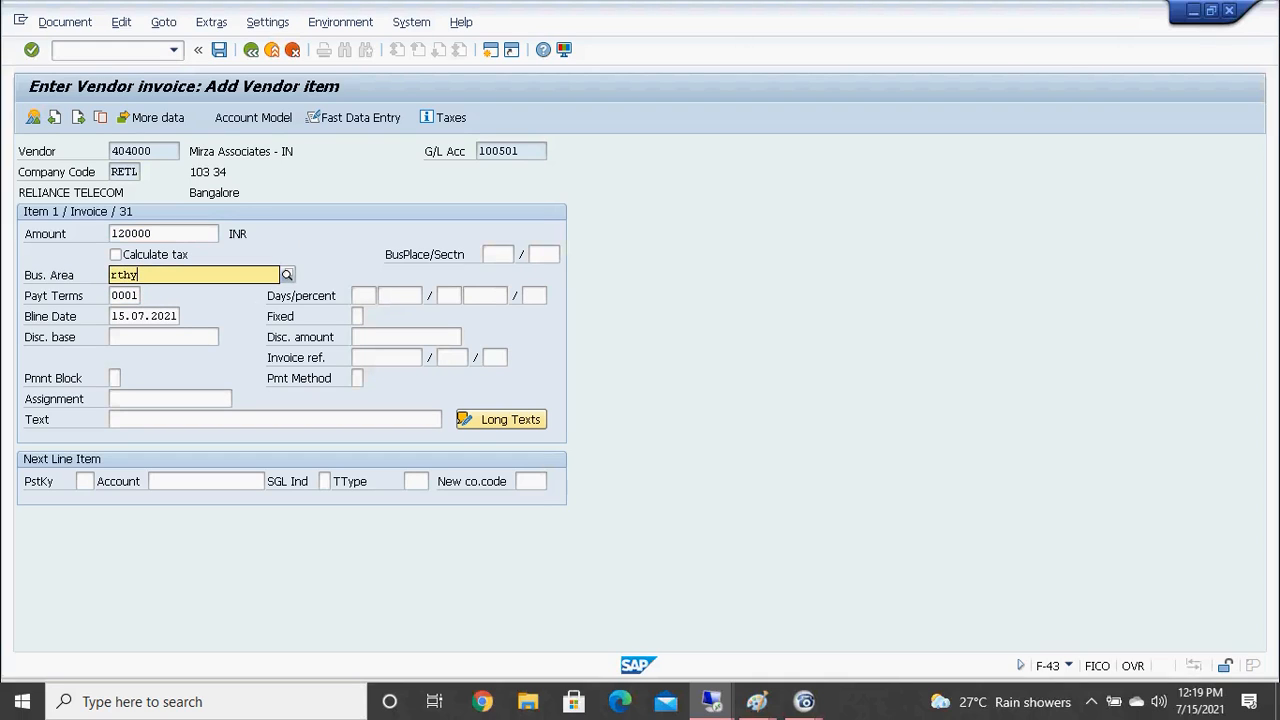
{"action": "key", "text": "Return"}
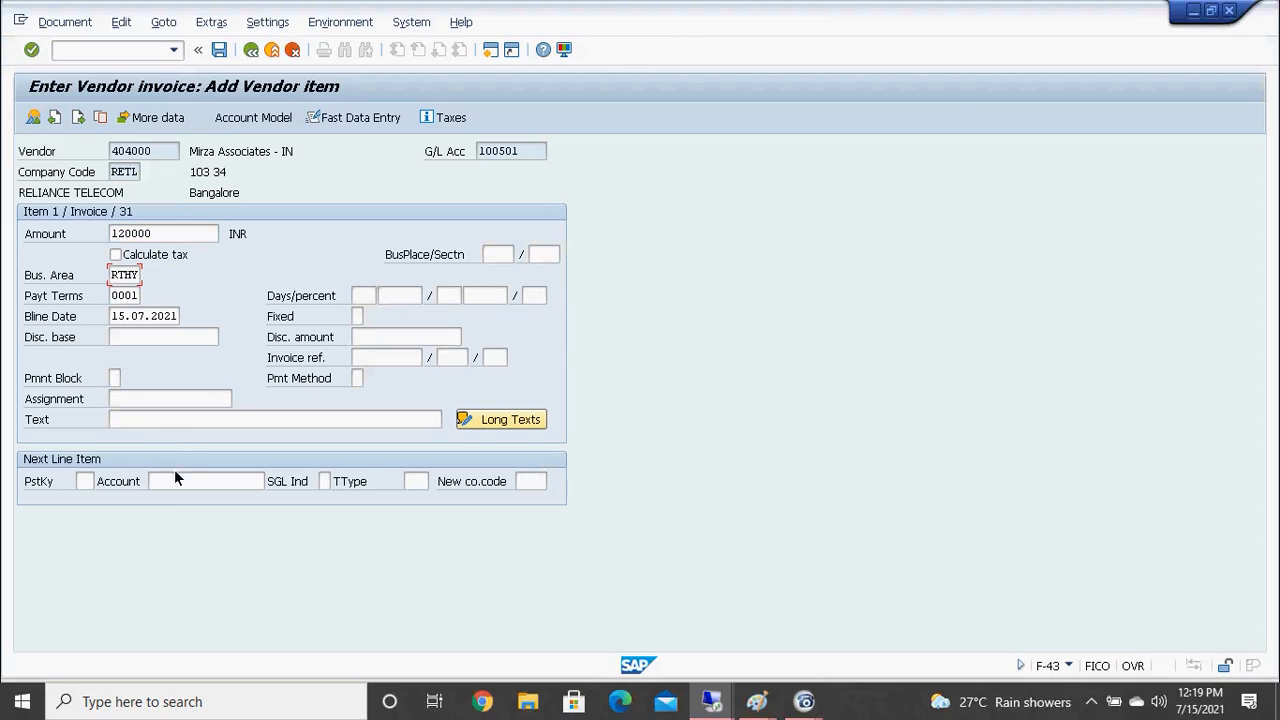
{"action": "type", "text": "Purchases"}
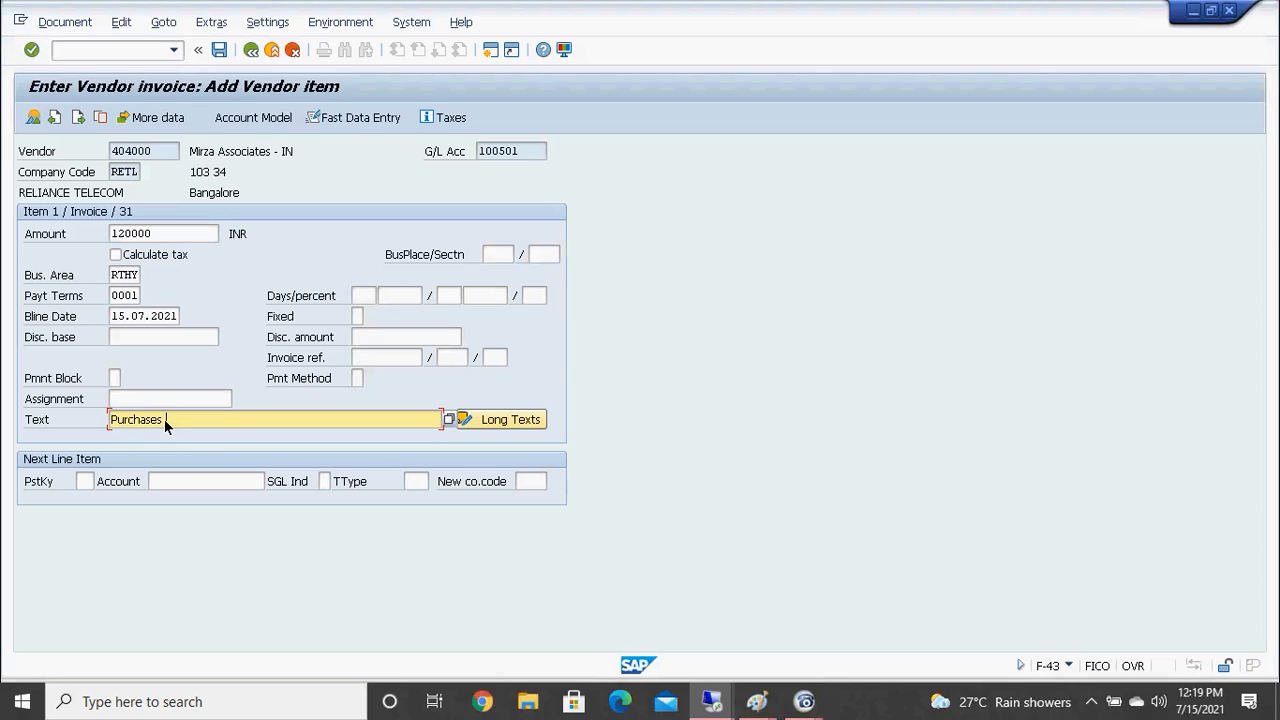
{"action": "type", "text": "with ref to Po no."}
{"action": "type", "text": "6560"}
Start the next line item with posting key 40 and the G/L account number of the Purchase Account
{"action": "key", "text": "Tab"}
{"action": "type", "text": "40"}
{"action": "key", "text": "Tab"}
{"action": "key", "text": "Return"}
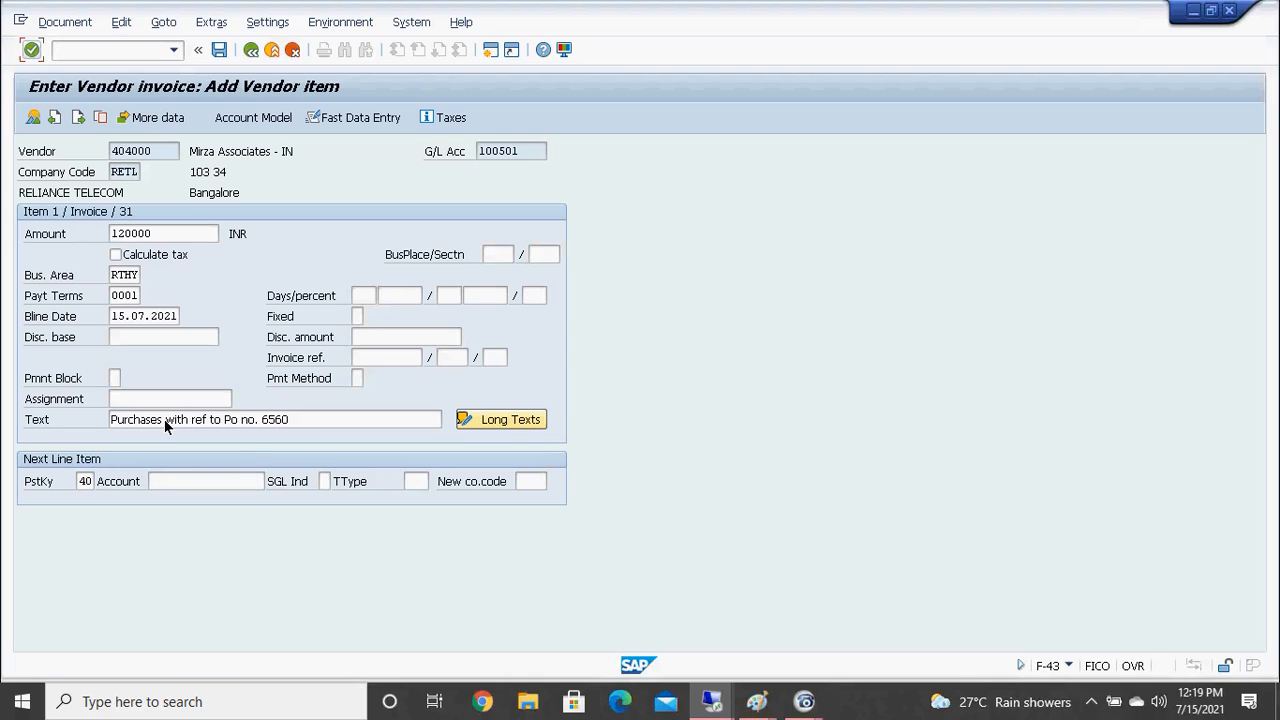
{"action": "left_click", "coordinate": [158, 481]}
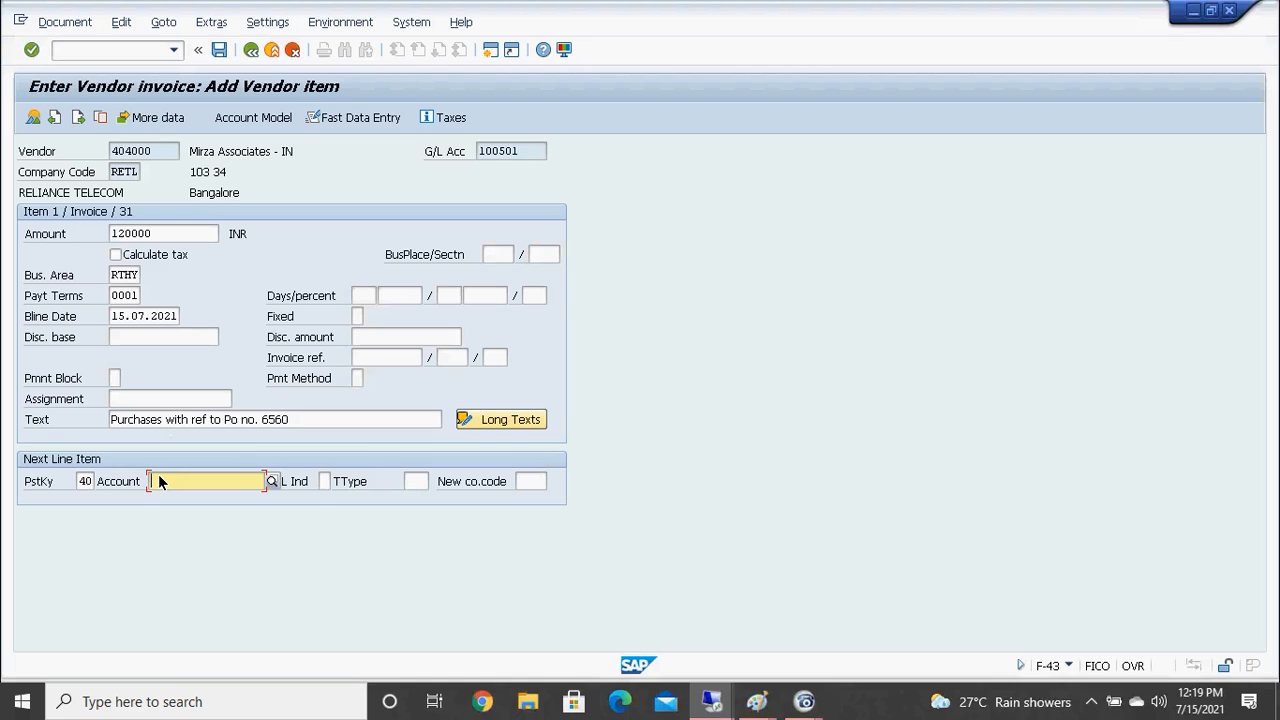
{"action": "type", "text": "400200"}
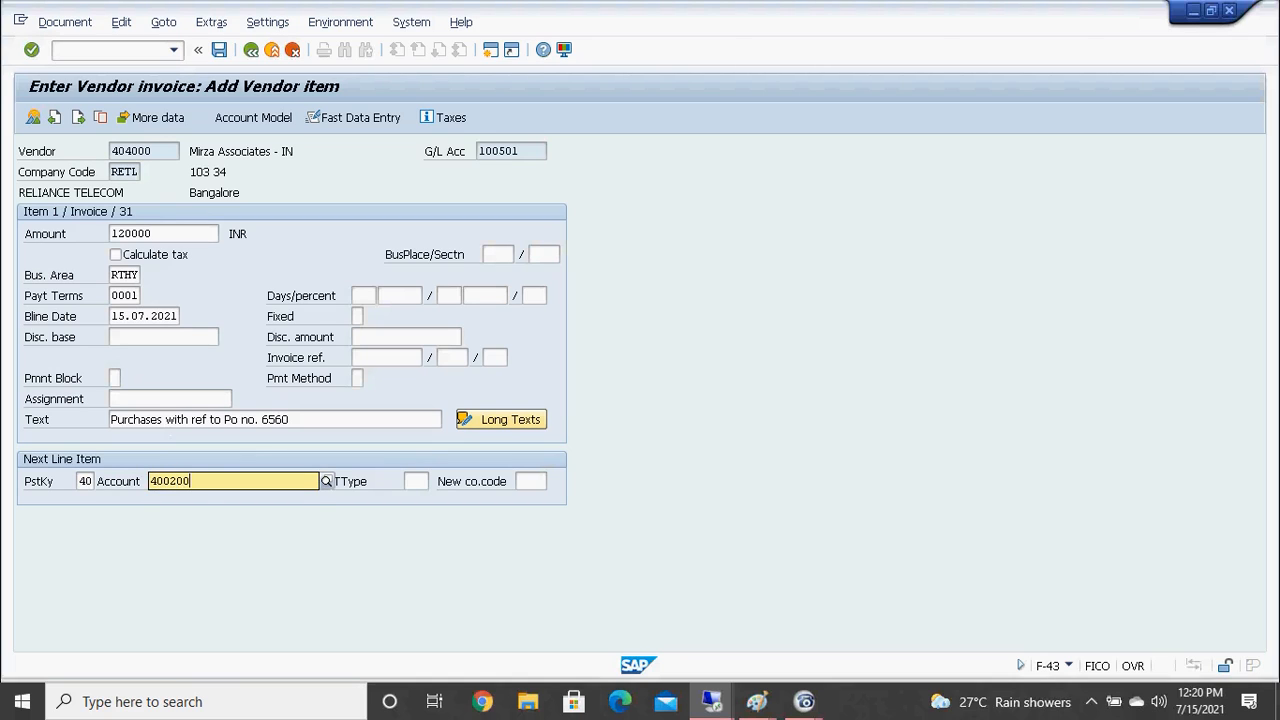
{"action": "key", "text": "Return"}
Fill in the Purchase Account debit item with * as the amount, business area RTHY and + as the text
{"action": "type", "text": "*"}
{"action": "key", "text": "Tab"}
{"action": "key", "text": "Tab"}
{"action": "type", "text": "rthy"}
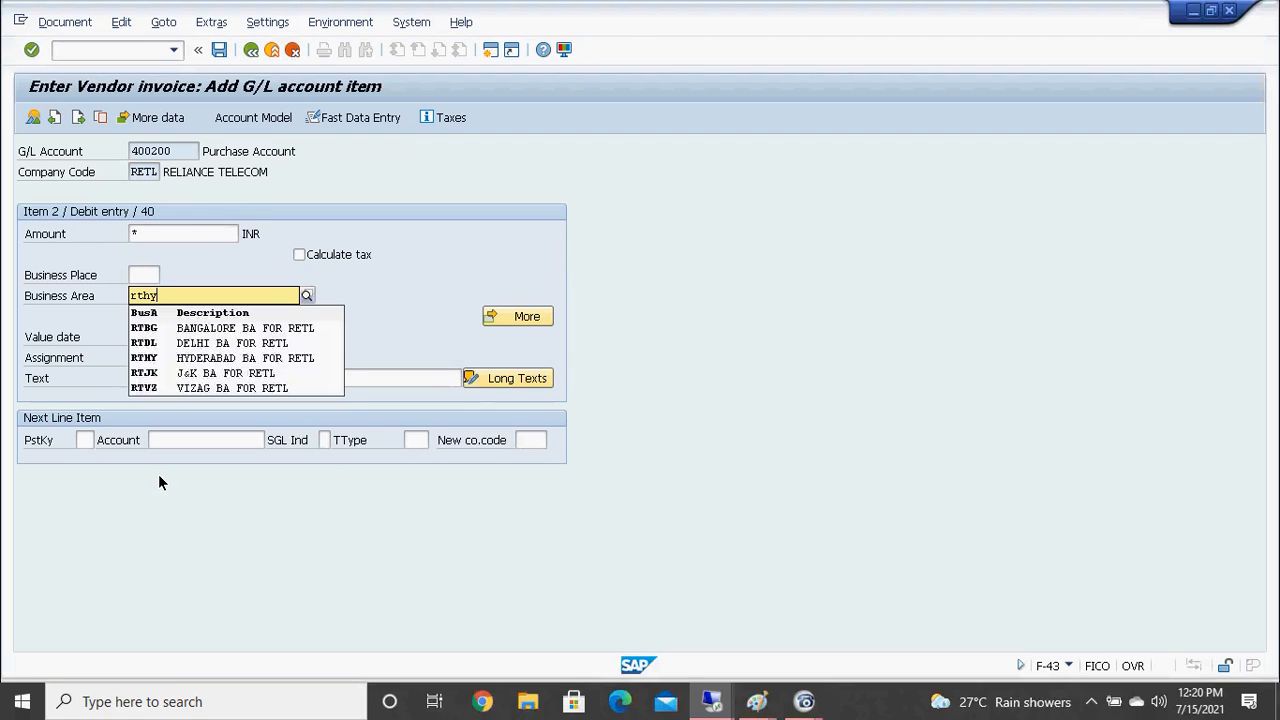
{"action": "key", "text": "Return"}
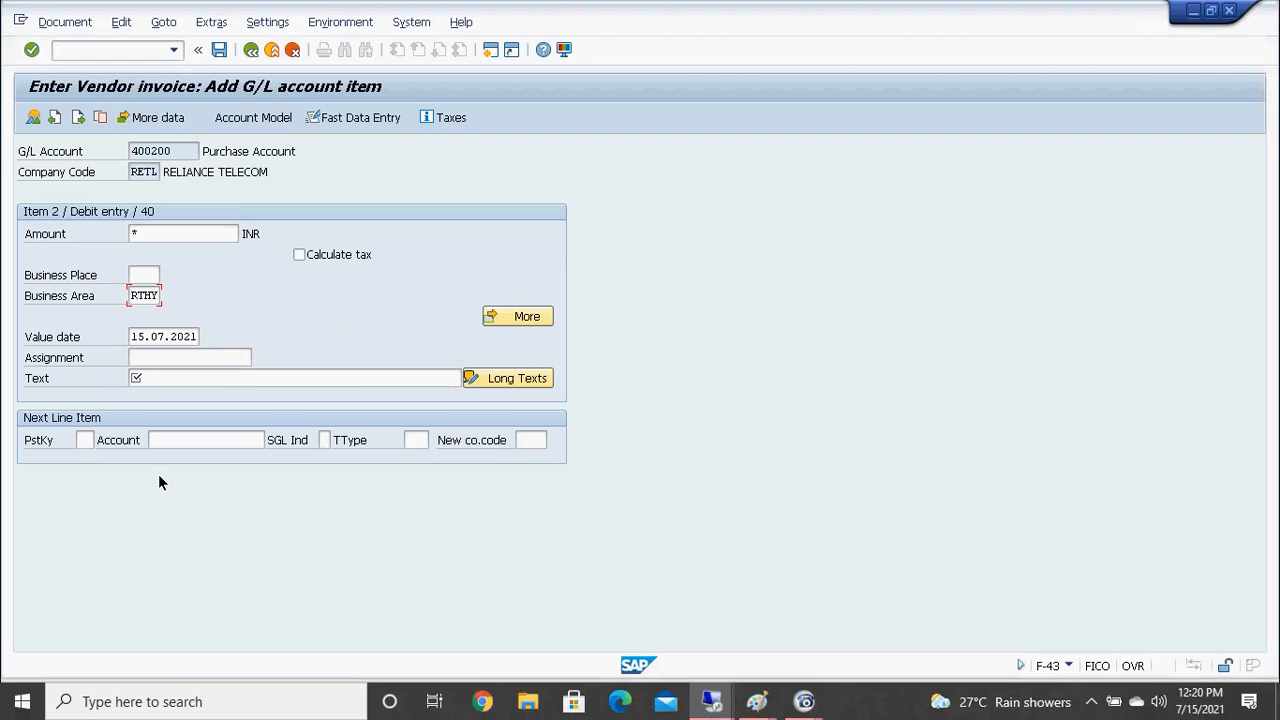
{"action": "left_click", "coordinate": [170, 375]}
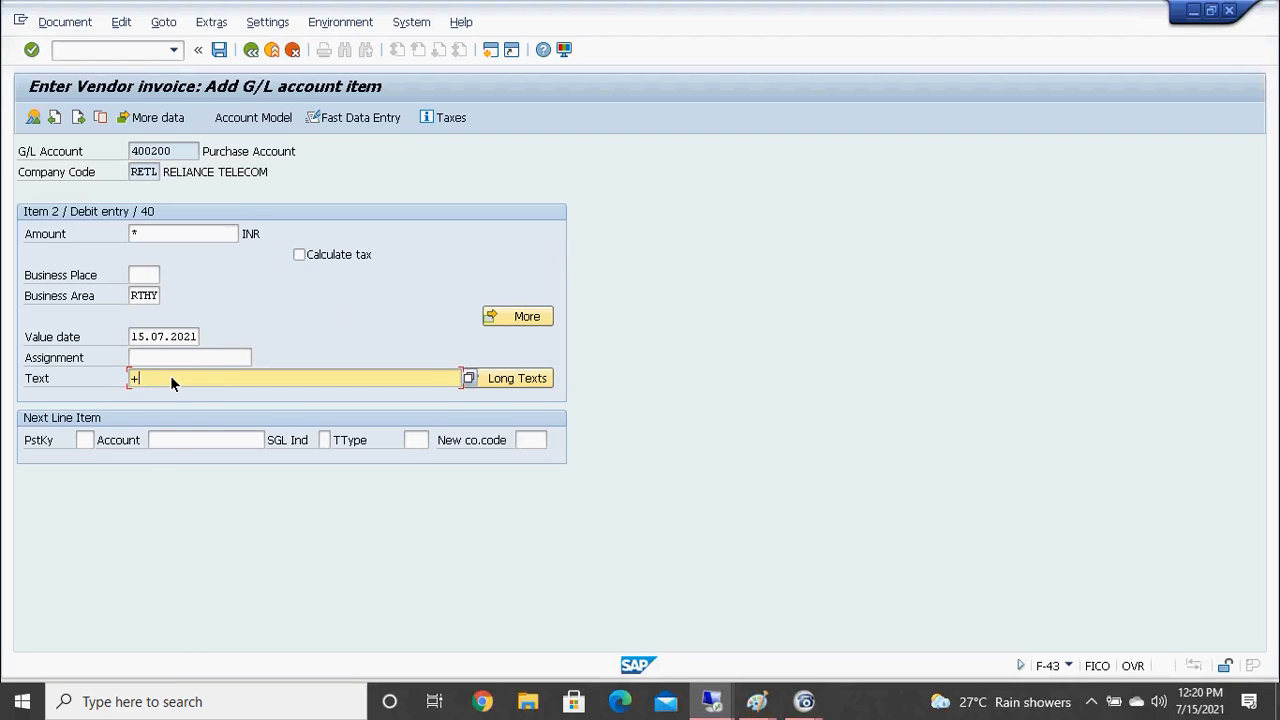
{"action": "type", "text": "+"}
{"action": "key", "text": "Return"}
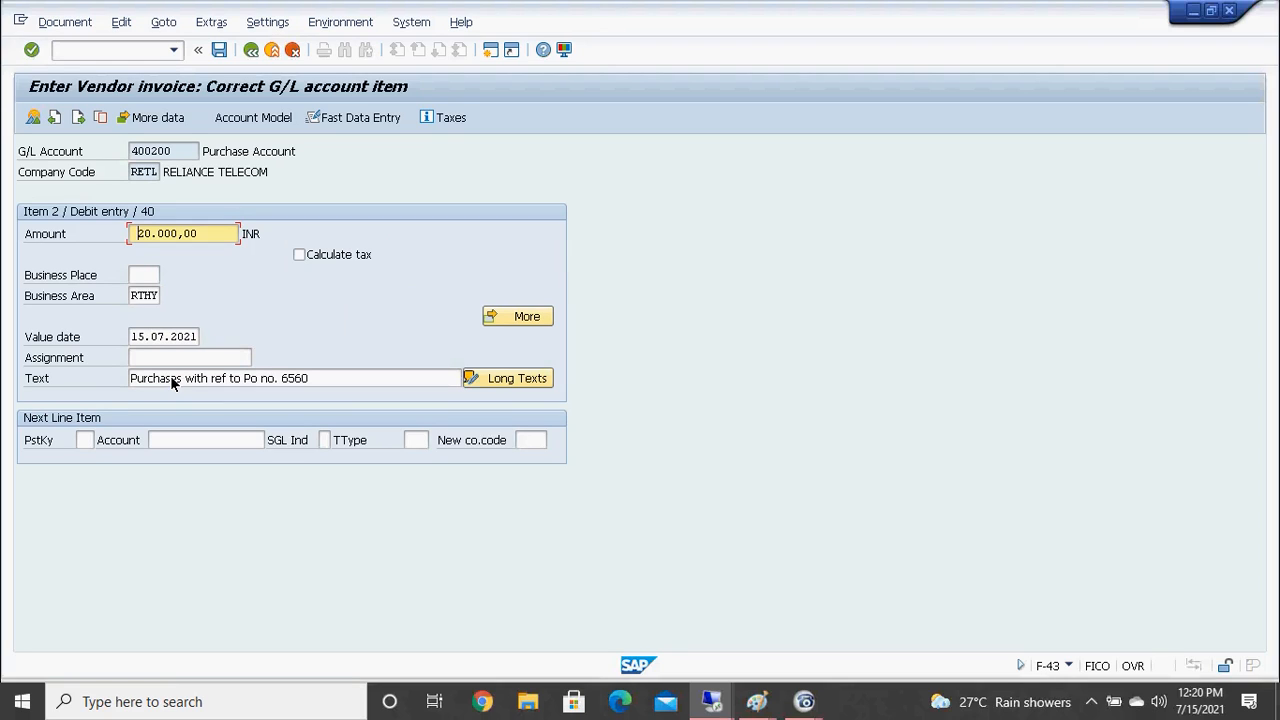
Simulate the new vendor invoice and select its Purchase Account line item in the overview
{"action": "left_click", "coordinate": [72, 28]}
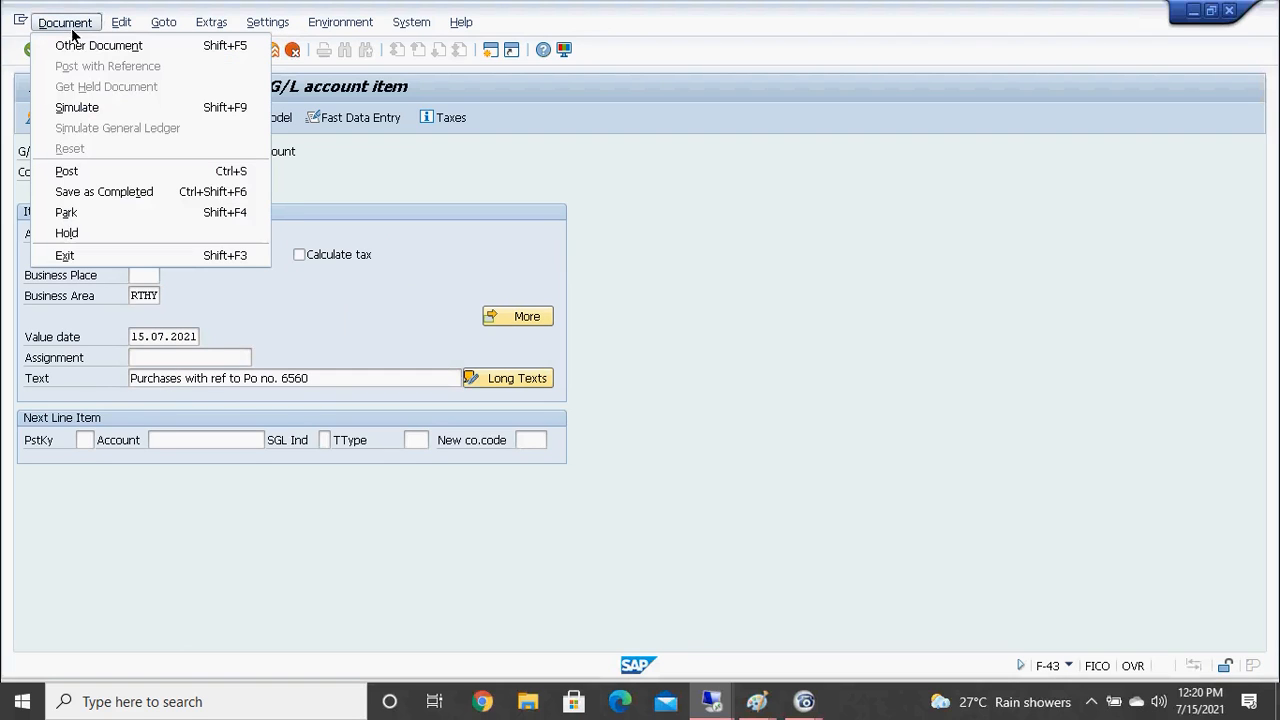
{"action": "left_click", "coordinate": [80, 114]}
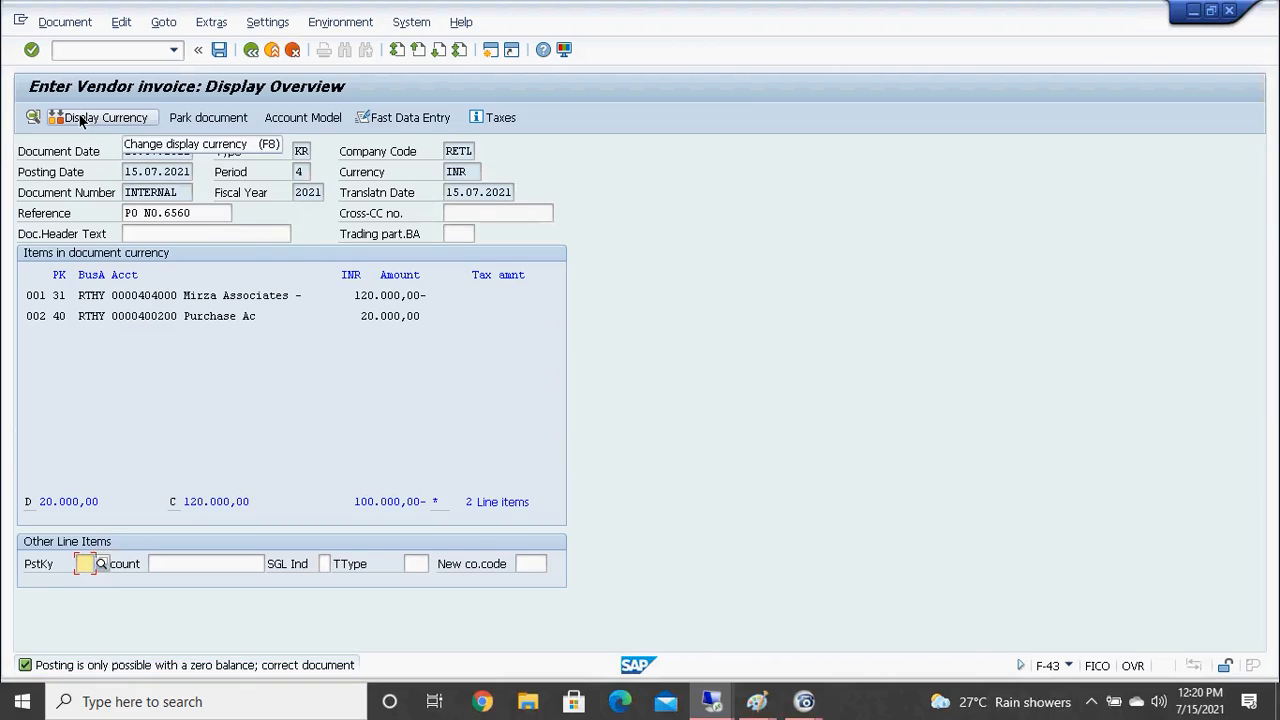
{"action": "left_click", "coordinate": [382, 318]}
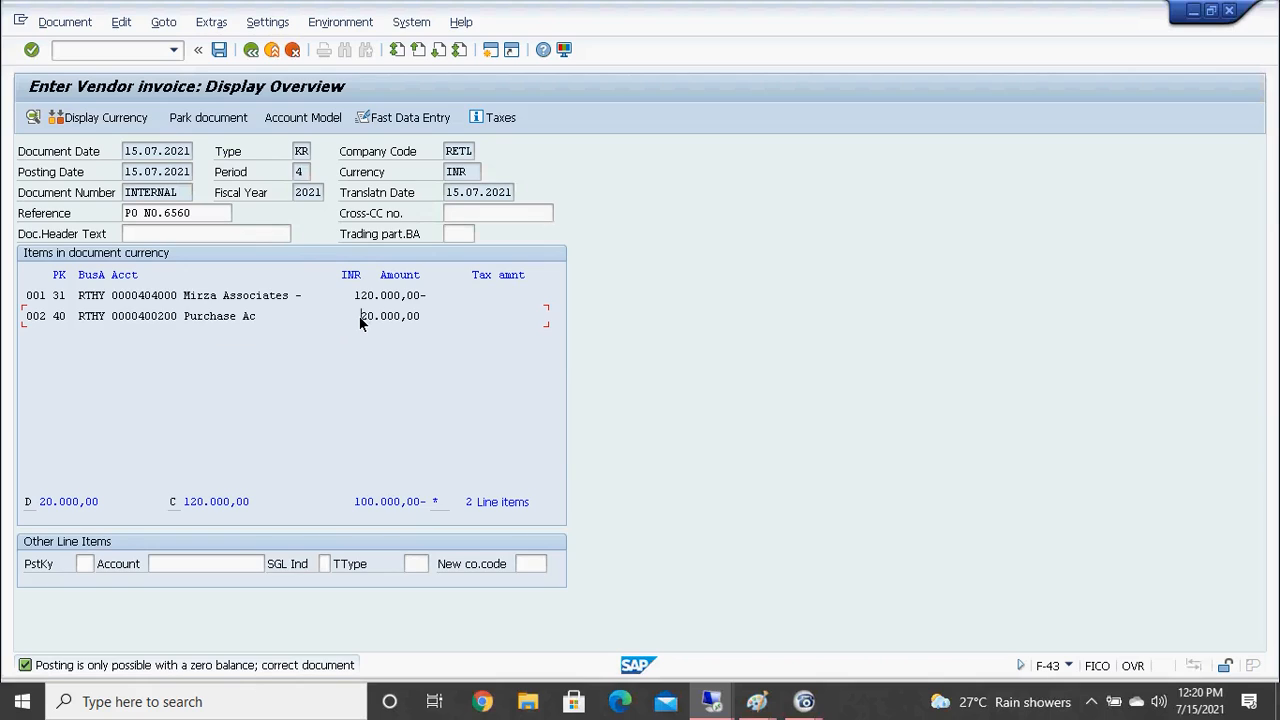
Correct the Purchase Account debit item's amount to 120000,00 and post the vendor invoice
{"action": "double_click", "coordinate": [362, 318]}
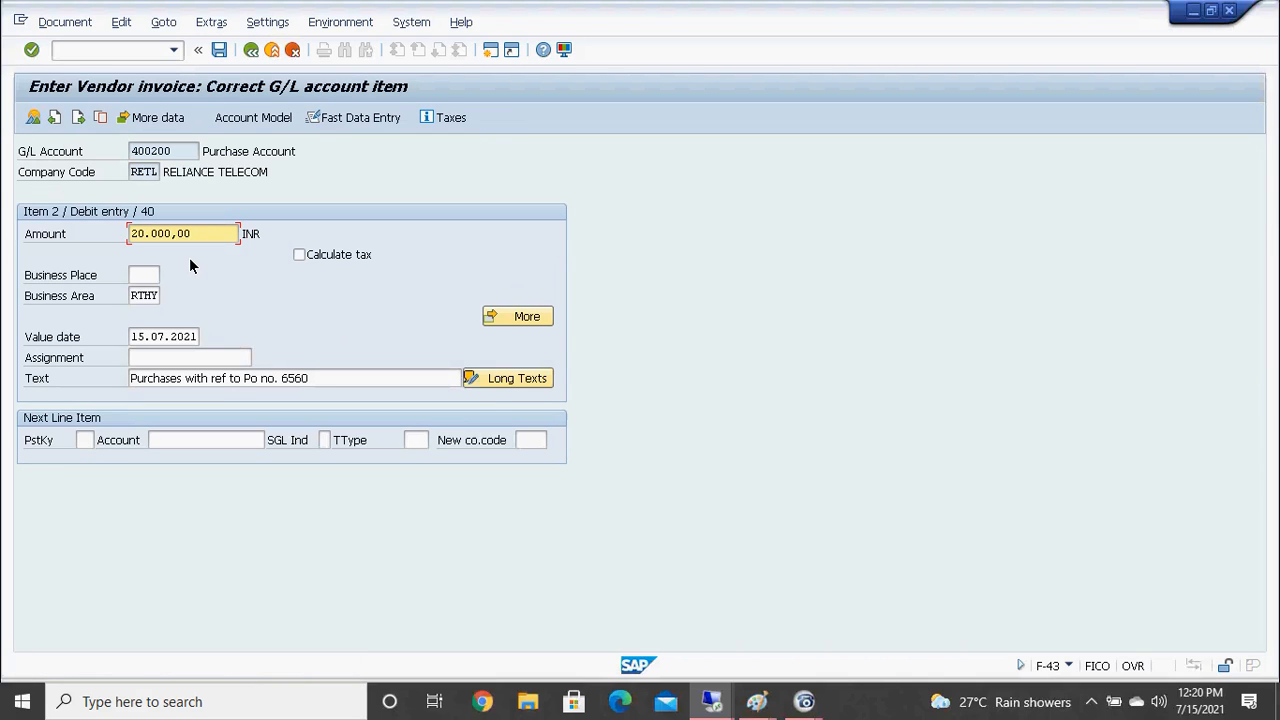
{"action": "type", "text": "120"}
{"action": "key", "text": "Right"}
{"action": "key", "text": "Right"}
{"action": "key", "text": "Right"}
{"action": "key", "text": "Return"}
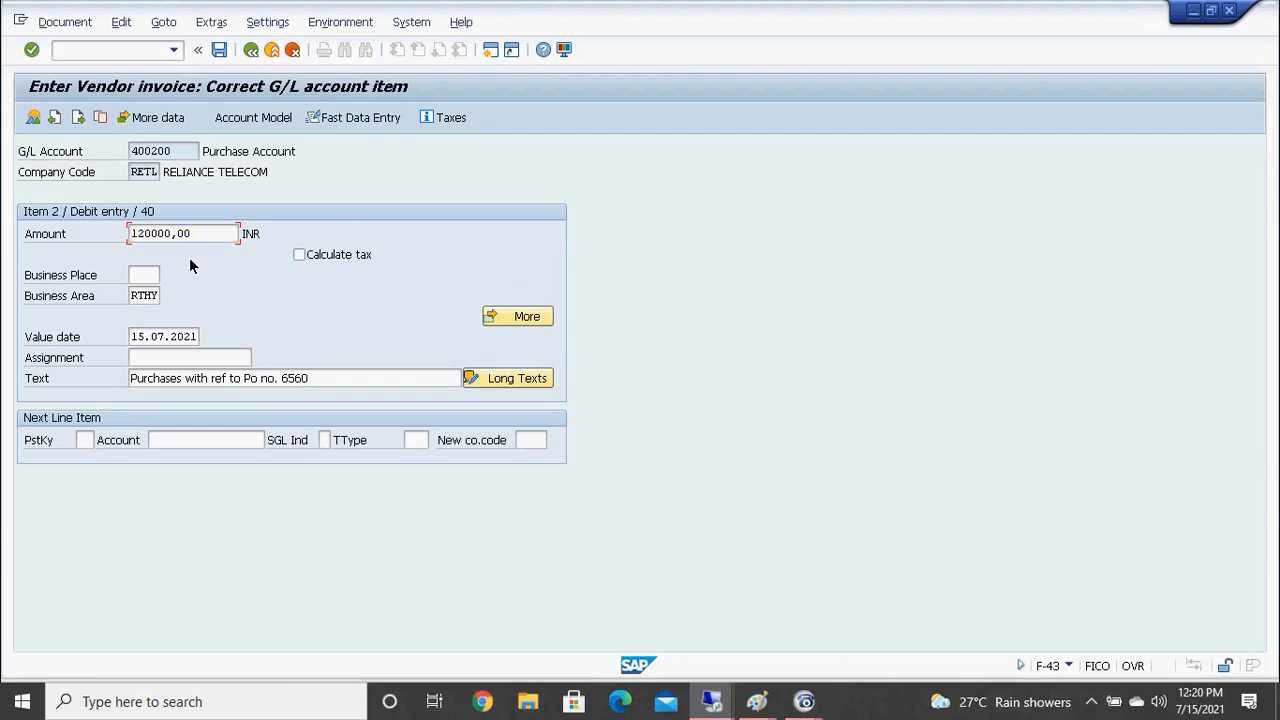
{"action": "key", "text": "Return"}
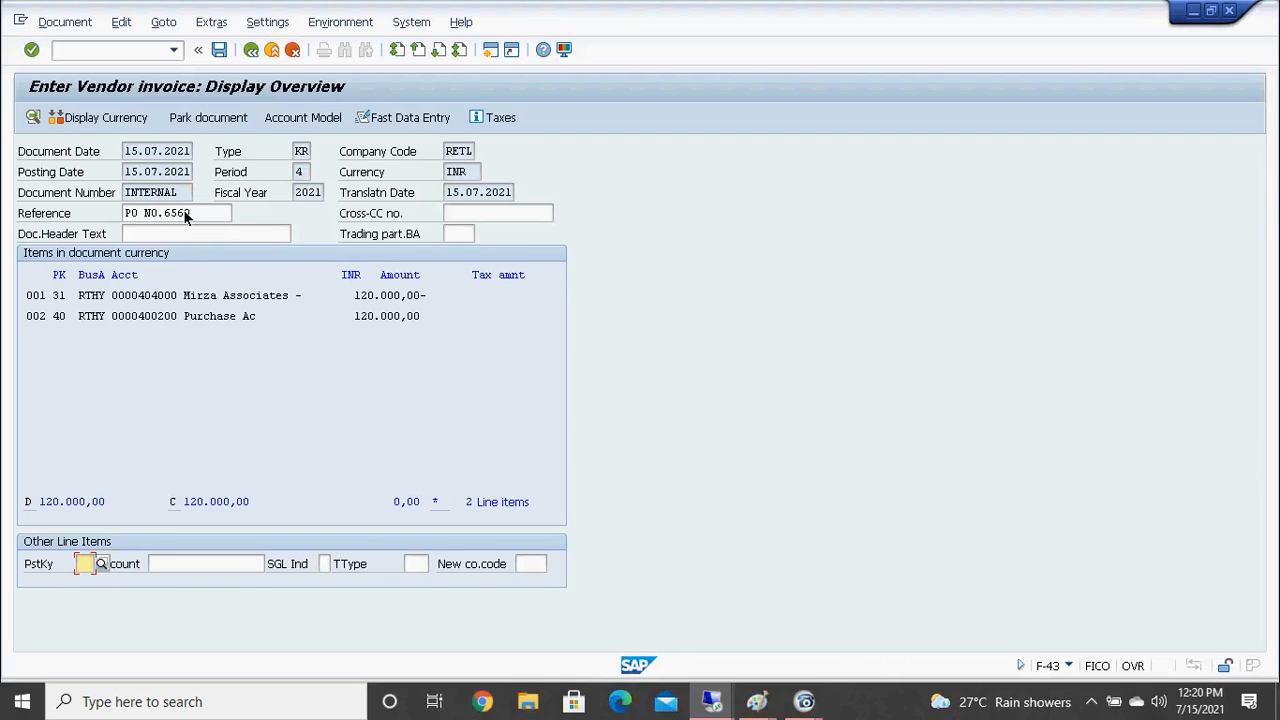
{"action": "left_click", "coordinate": [221, 53]}
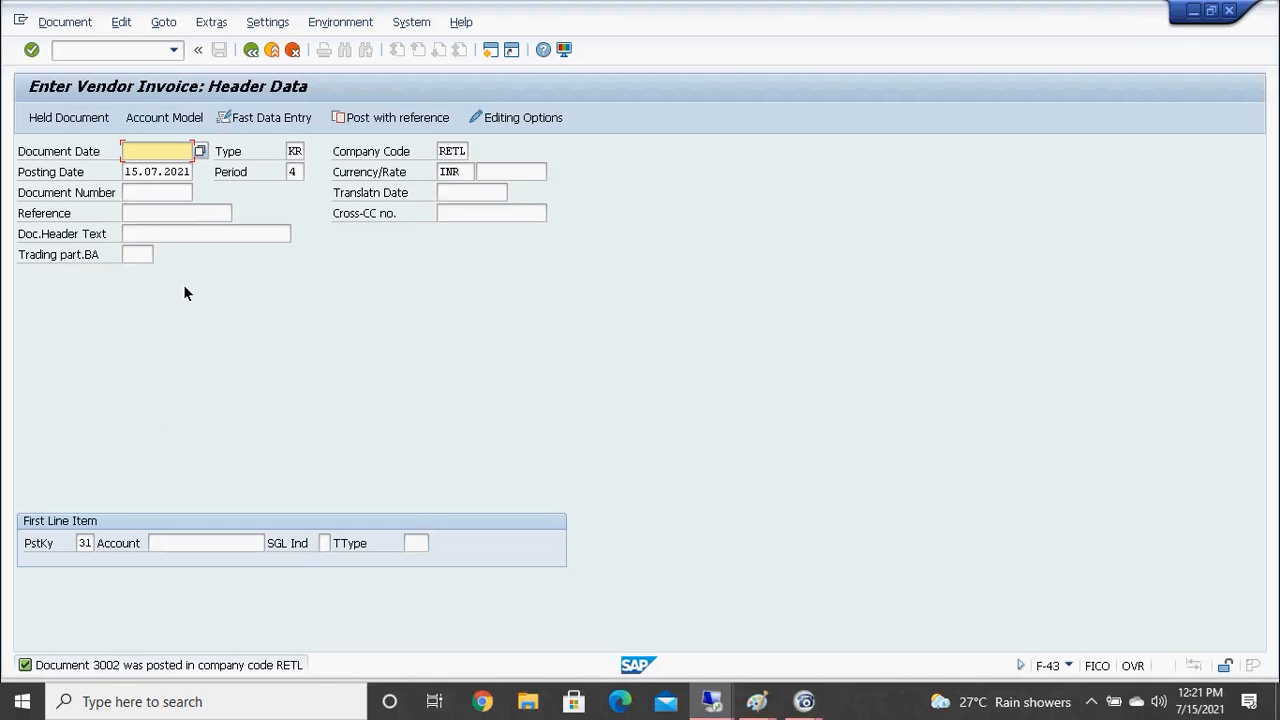
Display the posted invoice document, then return to the vendor invoice header without exiting editing
{"action": "left_click", "coordinate": [67, 24]}
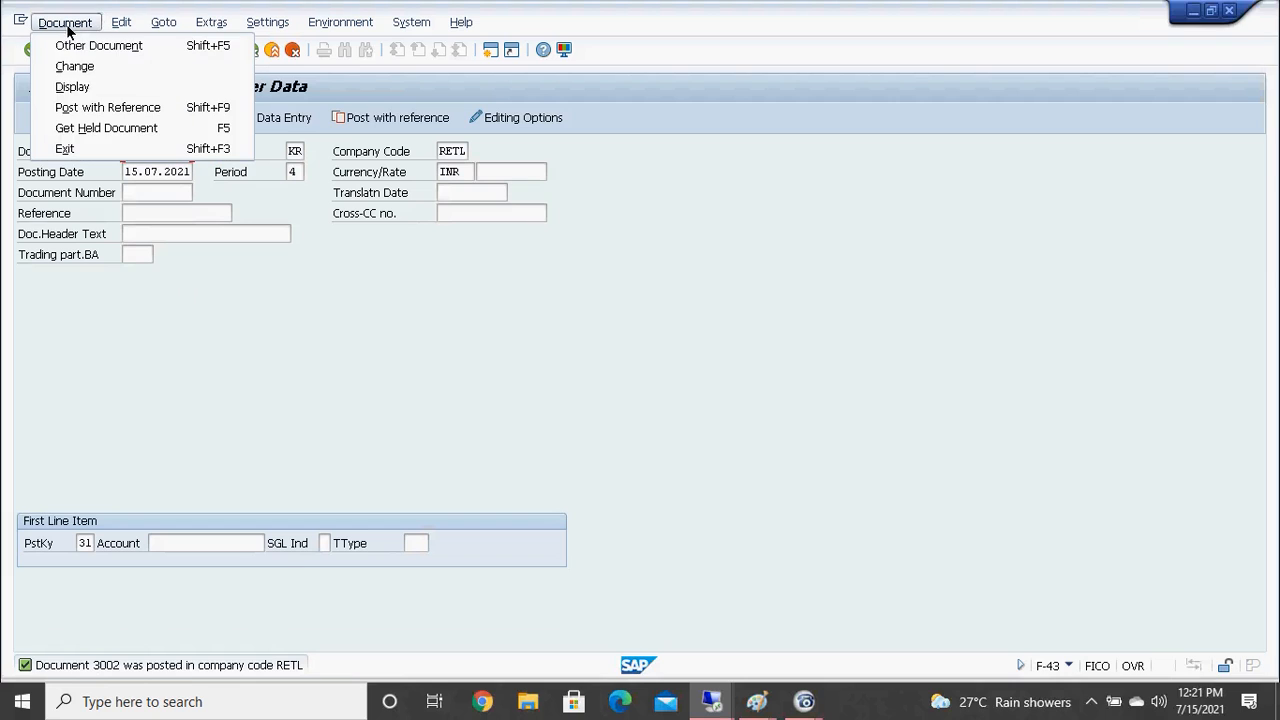
{"action": "left_click", "coordinate": [88, 87]}
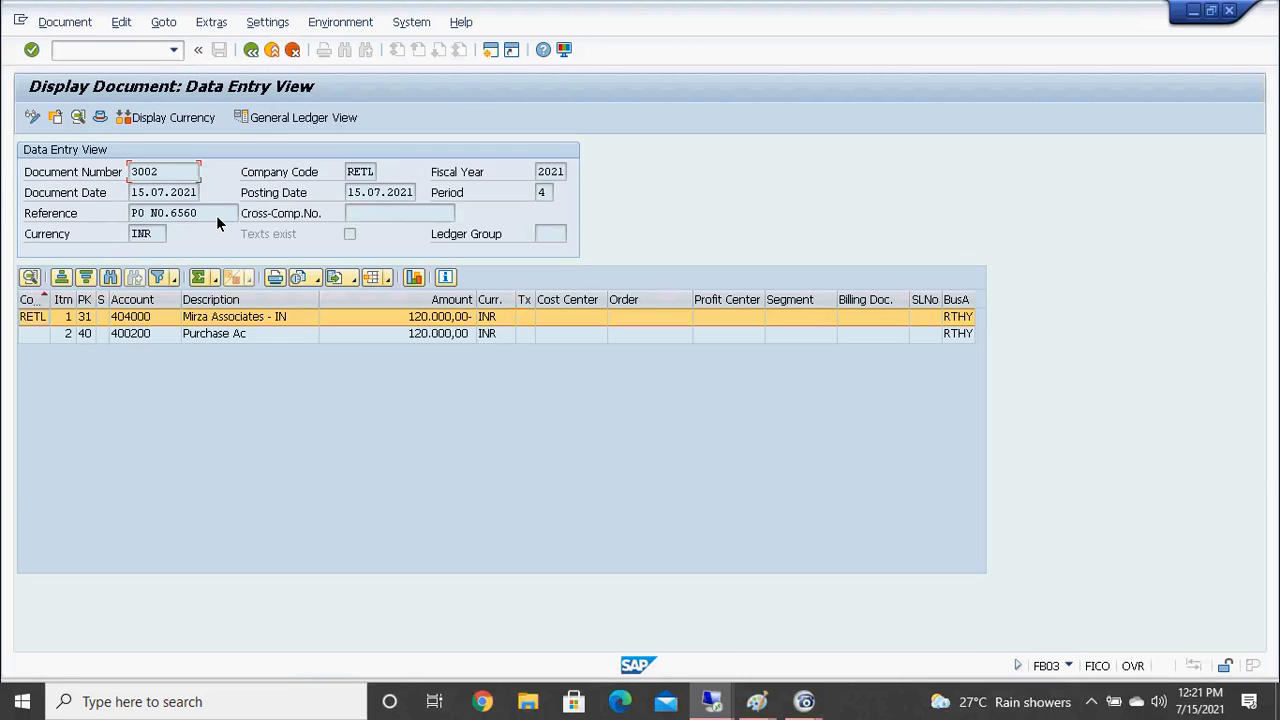
{"action": "left_click", "coordinate": [245, 55]}
{"action": "left_click", "coordinate": [245, 55]}
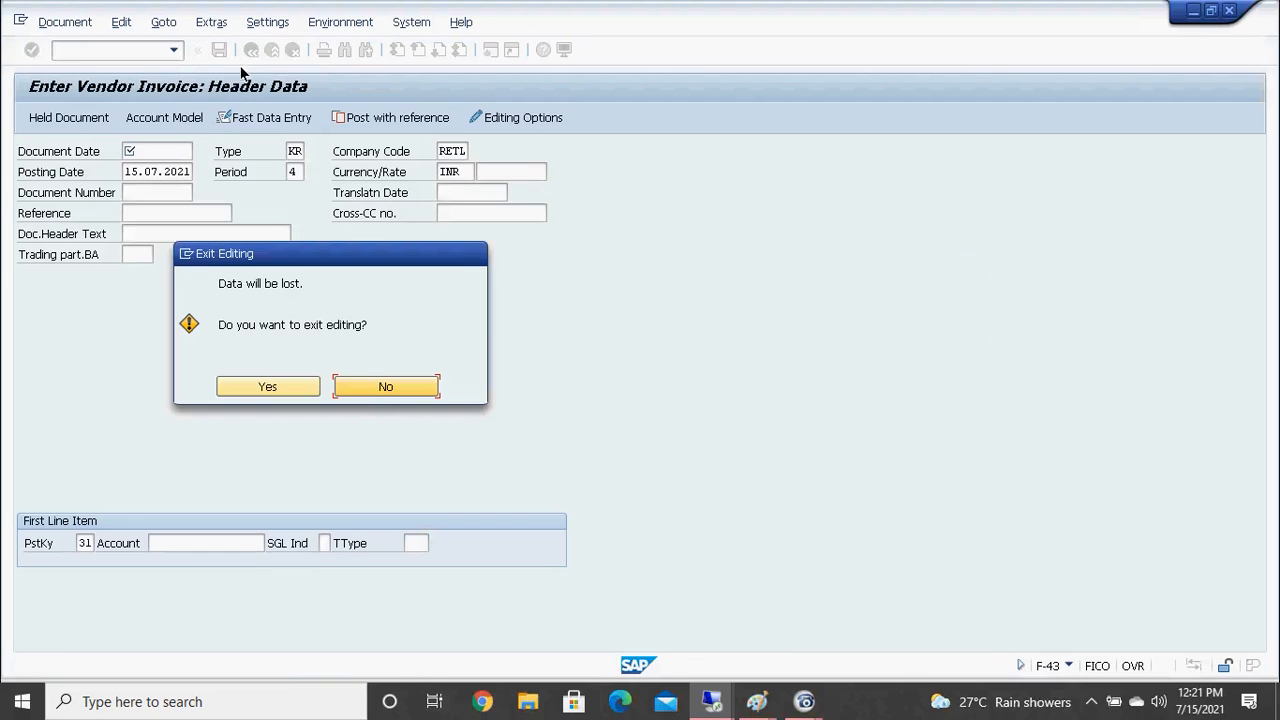
{"action": "left_click", "coordinate": [368, 390]}
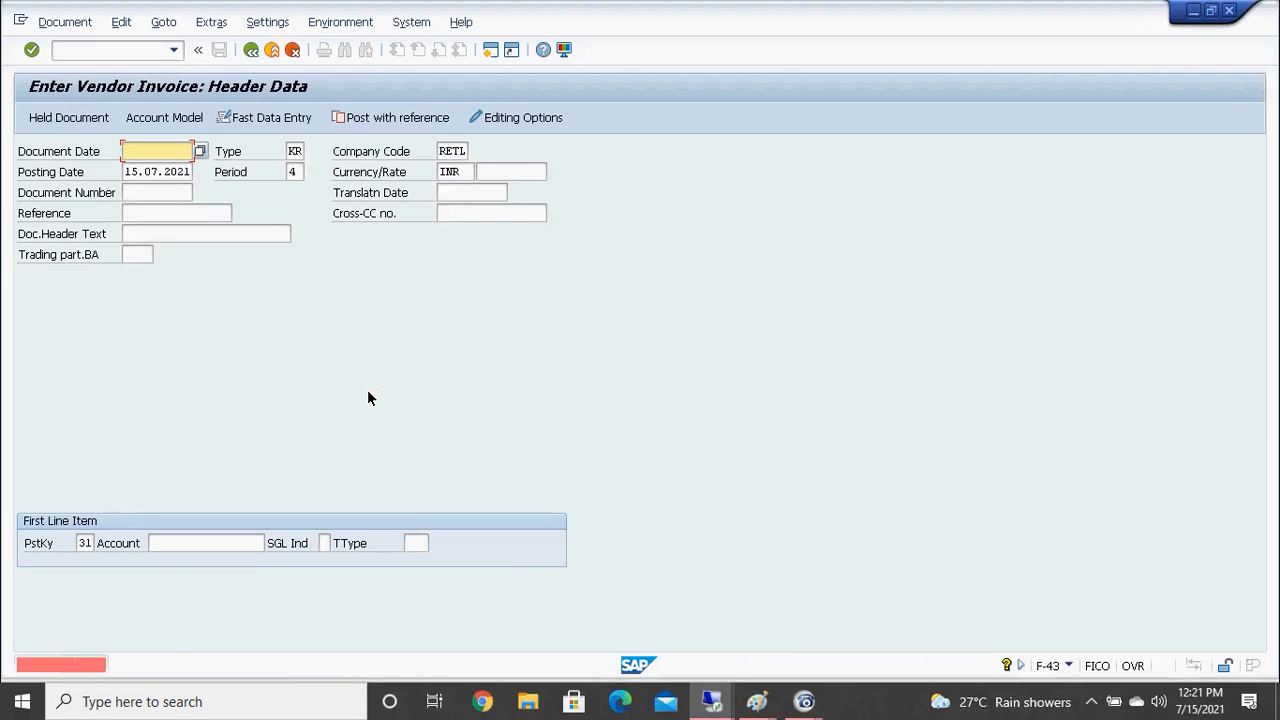
Open the vendor line item display with /nfbl1n and enter the vendor account number of Mirza Associates for company code RETL
{"action": "left_click", "coordinate": [75, 50]}
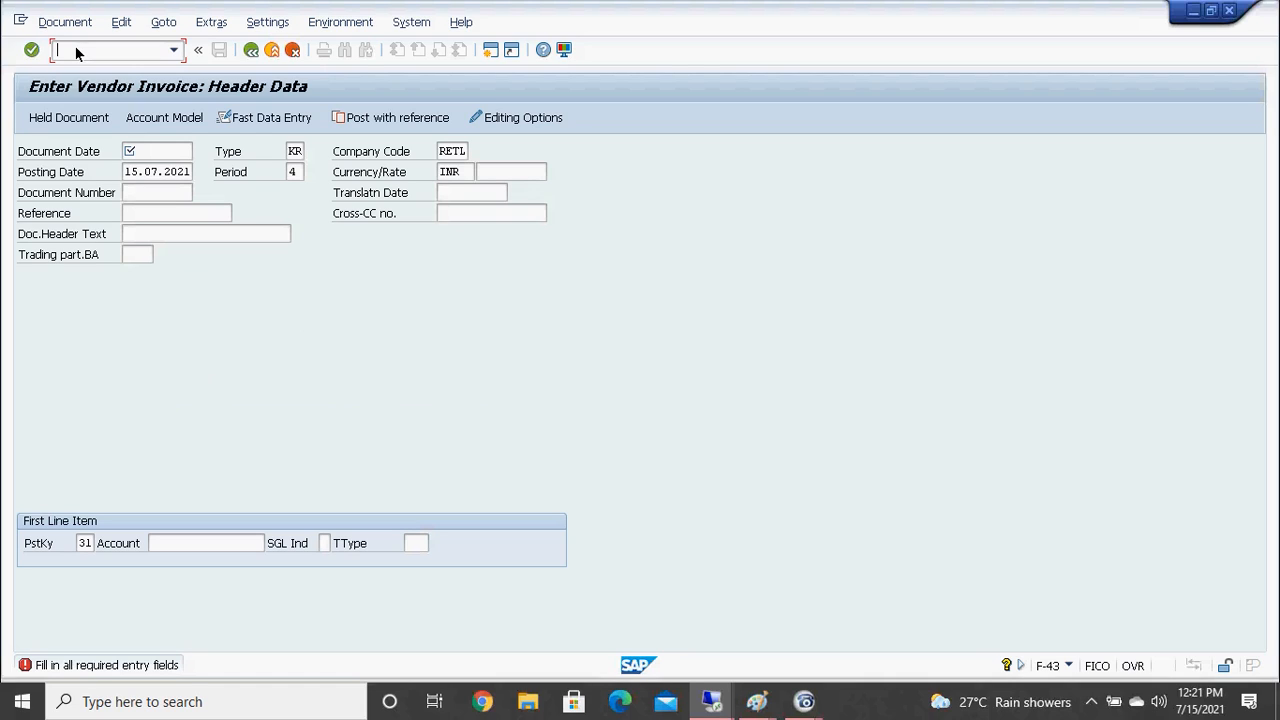
{"action": "type", "text": "fbl1n"}
{"action": "left_click", "coordinate": [59, 50]}
{"action": "type", "text": "/n"}
{"action": "key", "text": "Return"}
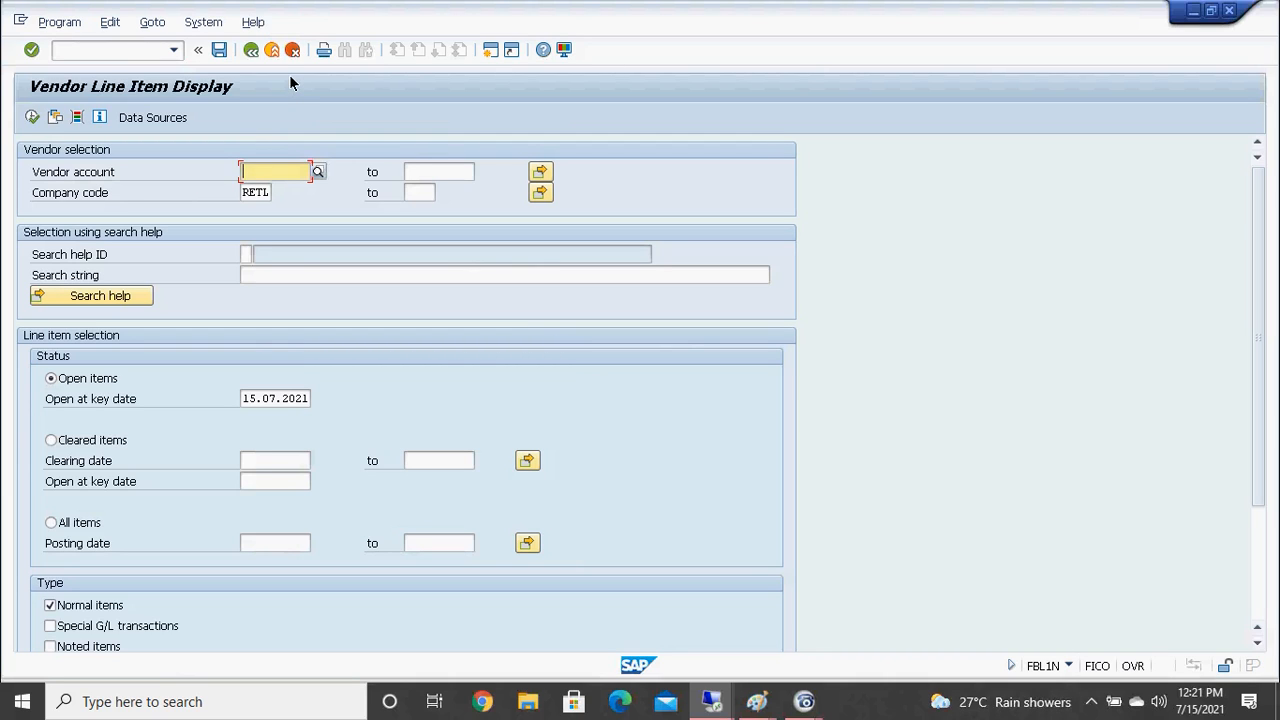
{"action": "type", "text": "404000"}
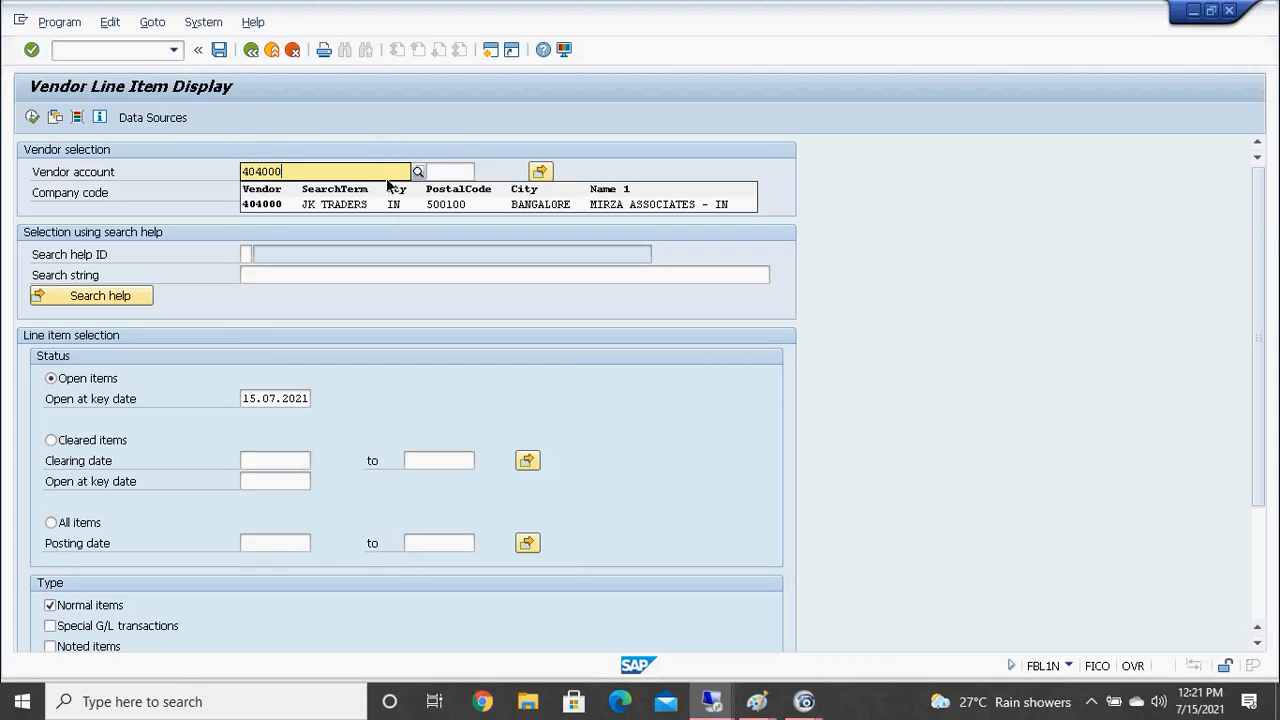
{"action": "key", "text": "Return"}
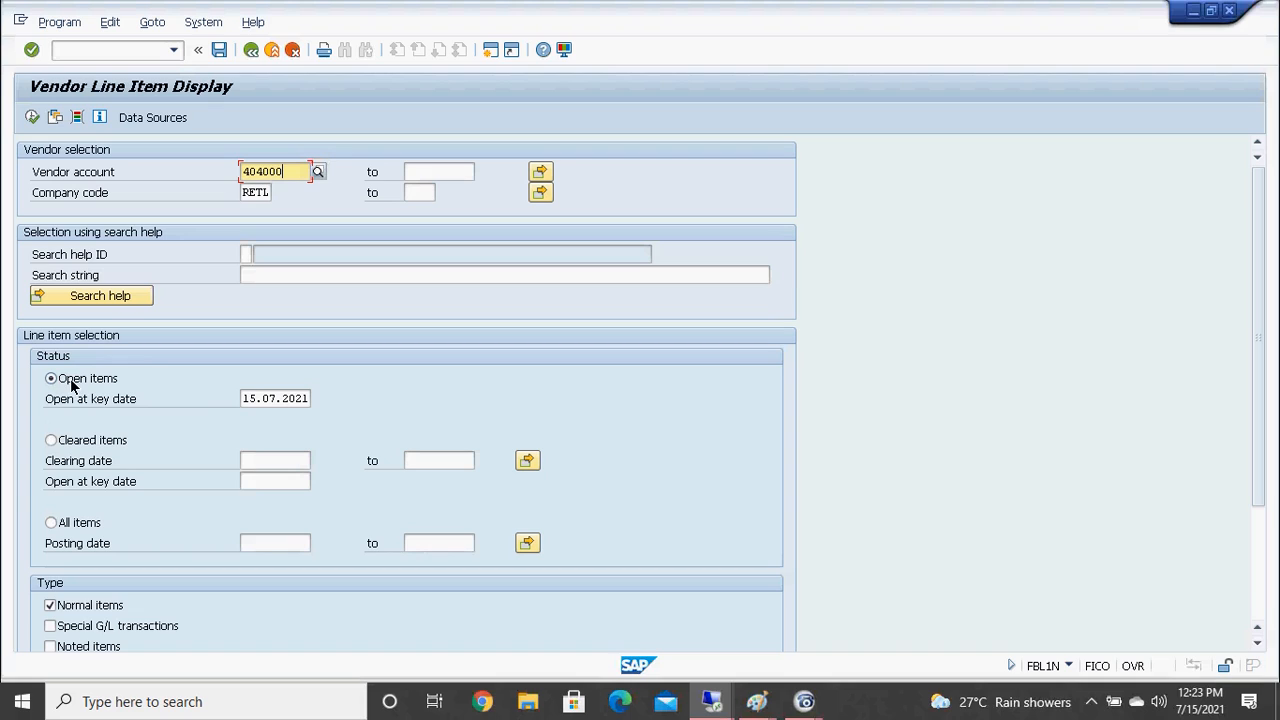
Run the line item report for the vendor's open items and examine the first invoice's document number and clearing document
{"action": "left_click", "coordinate": [57, 446]}
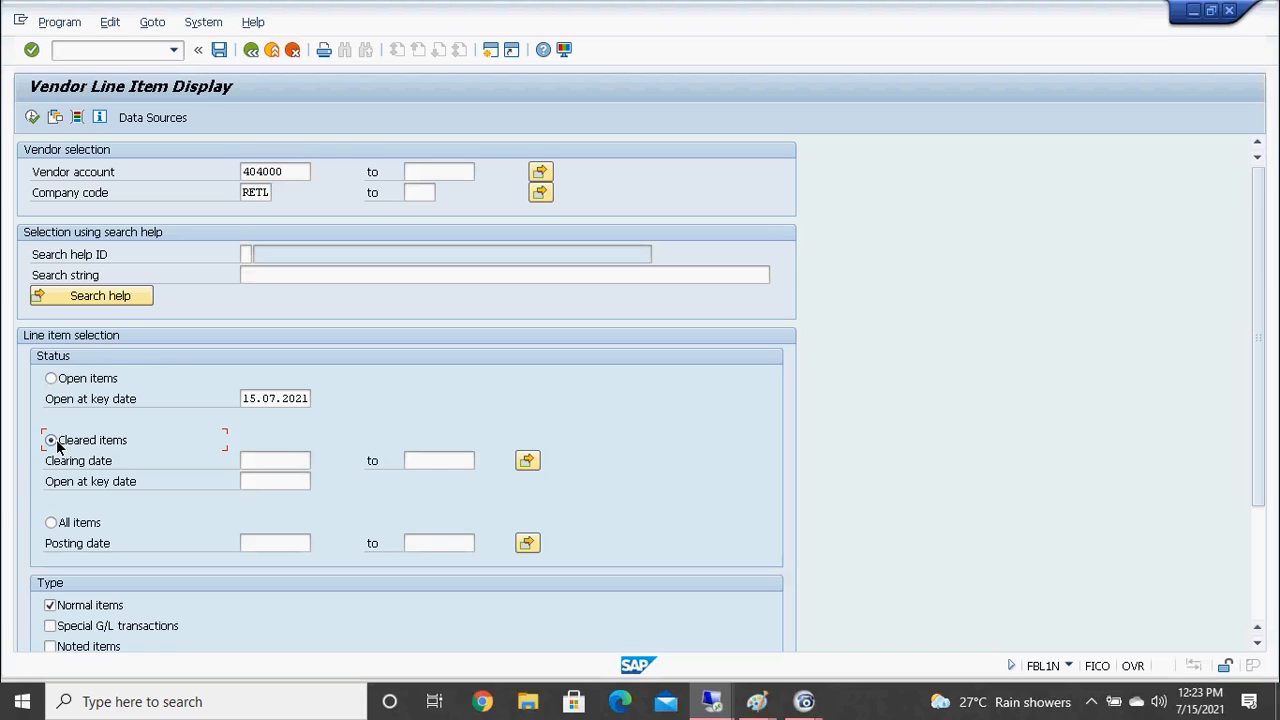
{"action": "left_click", "coordinate": [52, 523]}
{"action": "left_click", "coordinate": [57, 380]}
{"action": "left_click", "coordinate": [32, 118]}
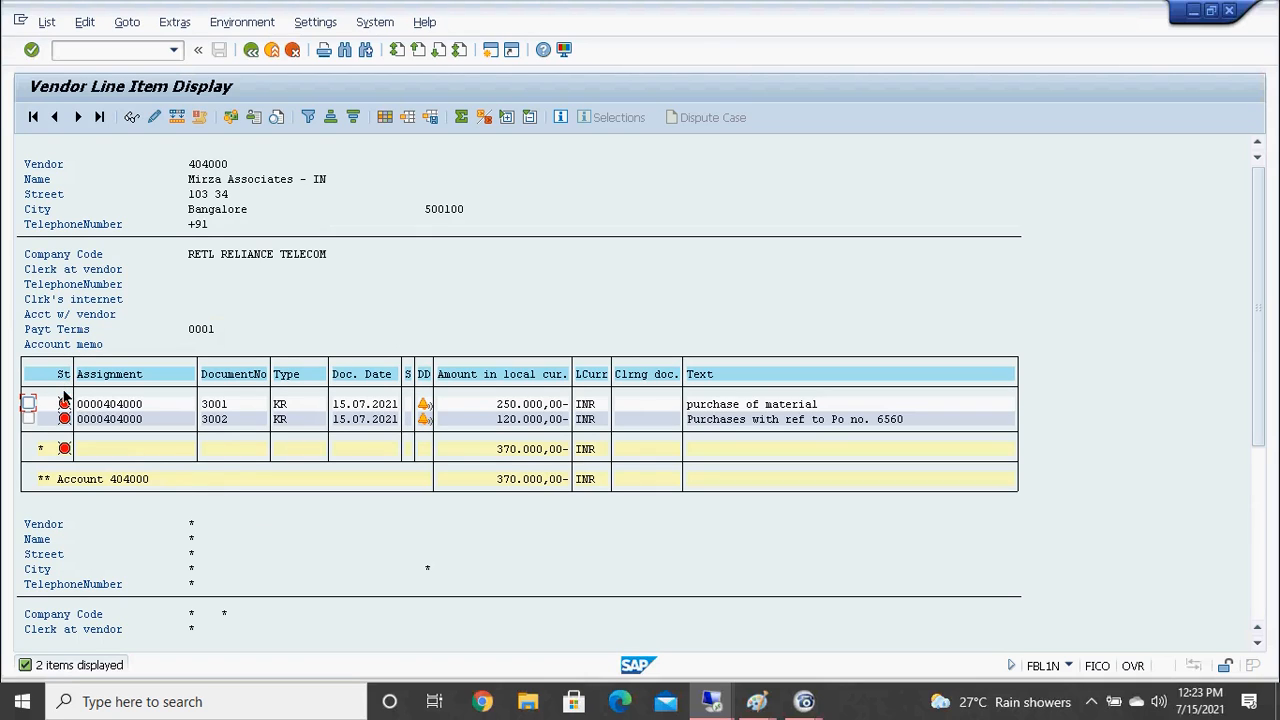
{"action": "mouse_move", "coordinate": [67, 409]}
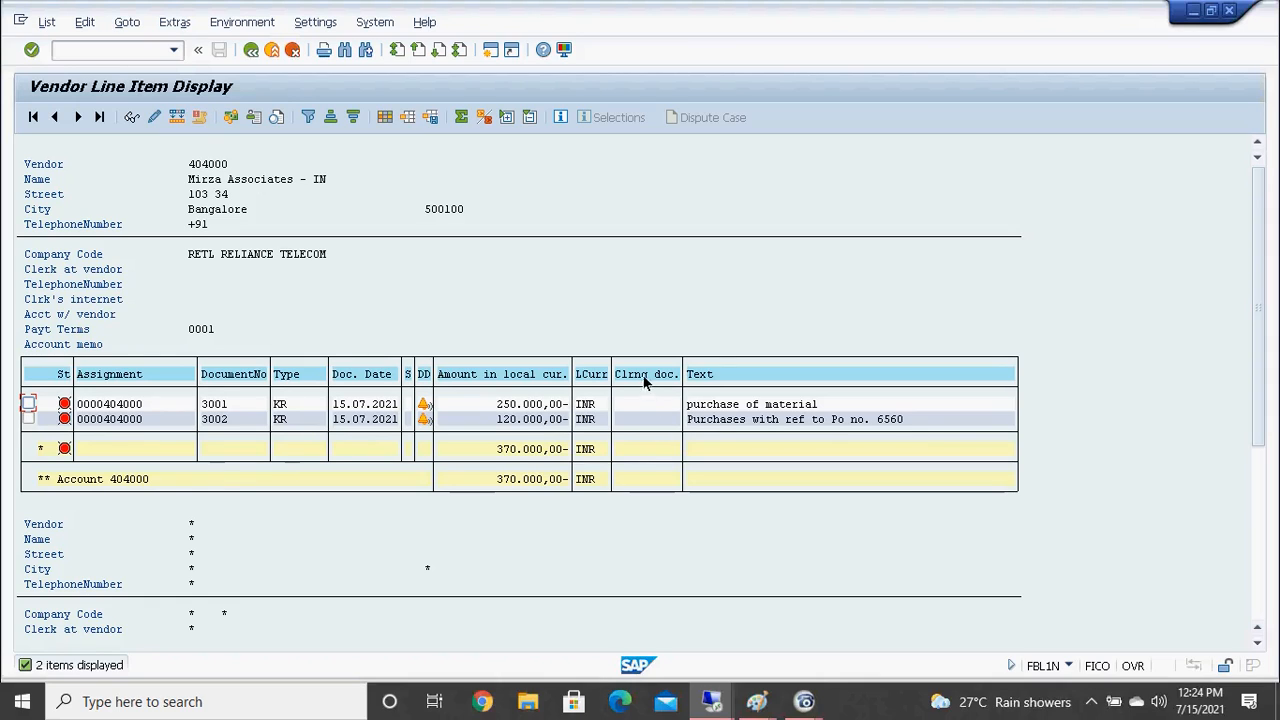
{"action": "left_click", "coordinate": [236, 403]}
{"action": "left_click", "coordinate": [626, 409]}
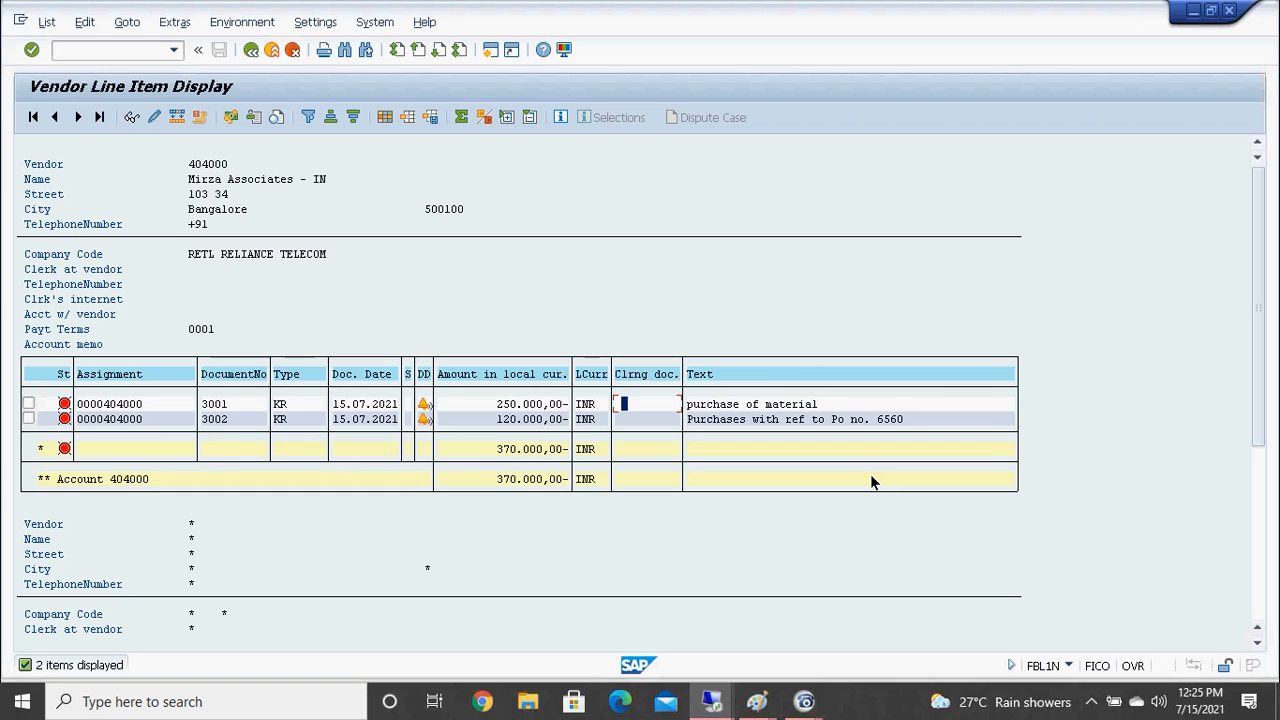
Switch to the AP intro config notes in Paint to review the vendor report transactions, and return to SAP
{"action": "key", "text": "alt+Tab"}
{"action": "key", "text": "alt+Tab"}
{"action": "key", "text": "alt+Tab"}
{"action": "key", "text": "alt+Tab"}
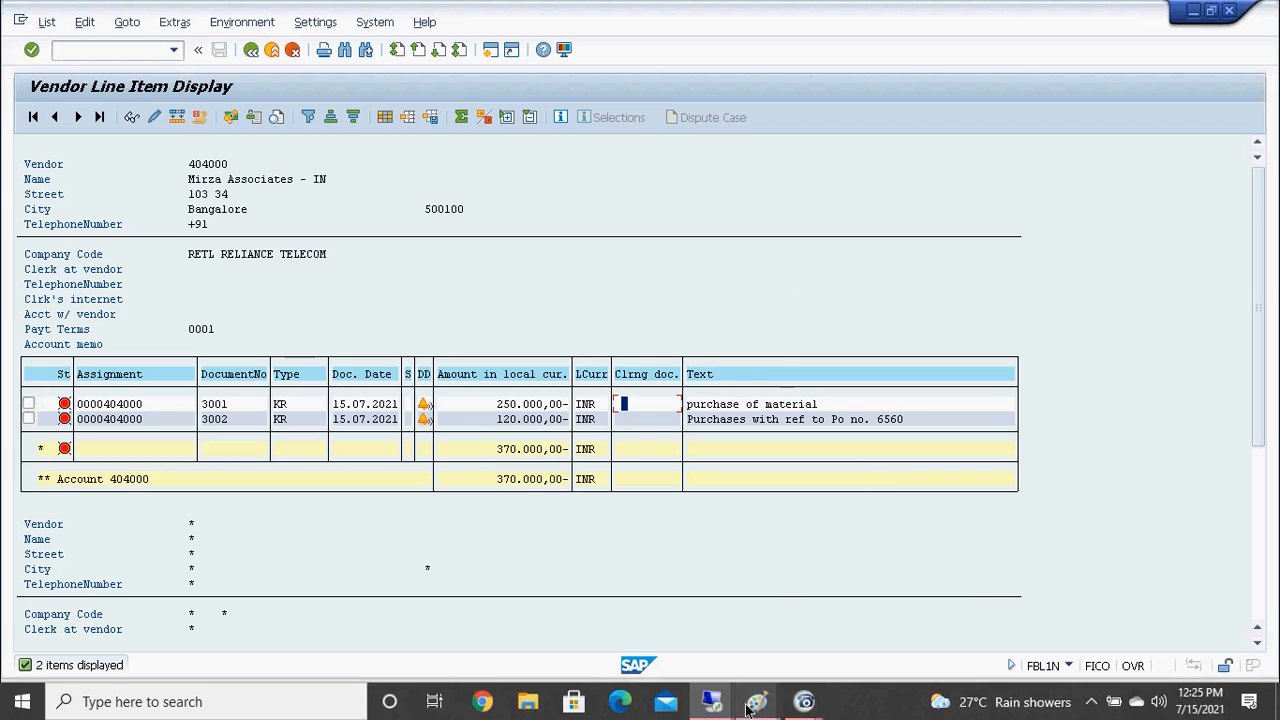
{"action": "mouse_move", "coordinate": [752, 705]}
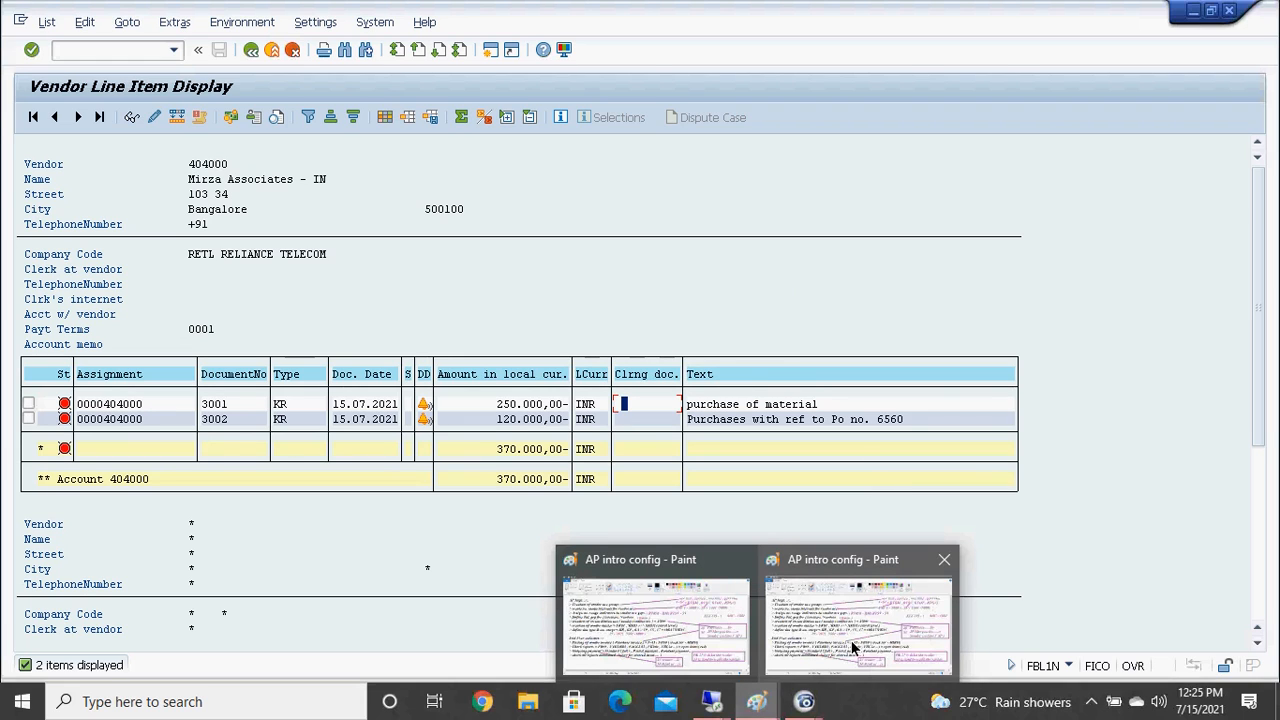
{"action": "left_click", "coordinate": [883, 630]}
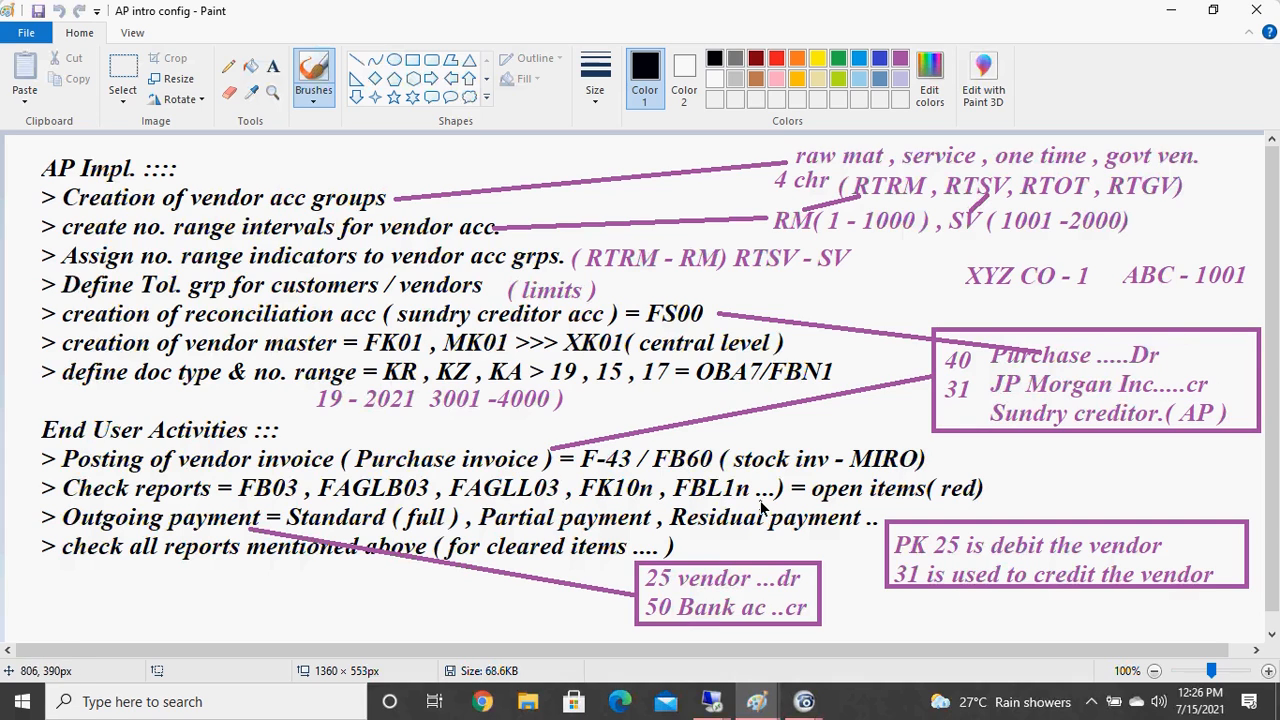
{"action": "key", "text": "alt+Tab"}
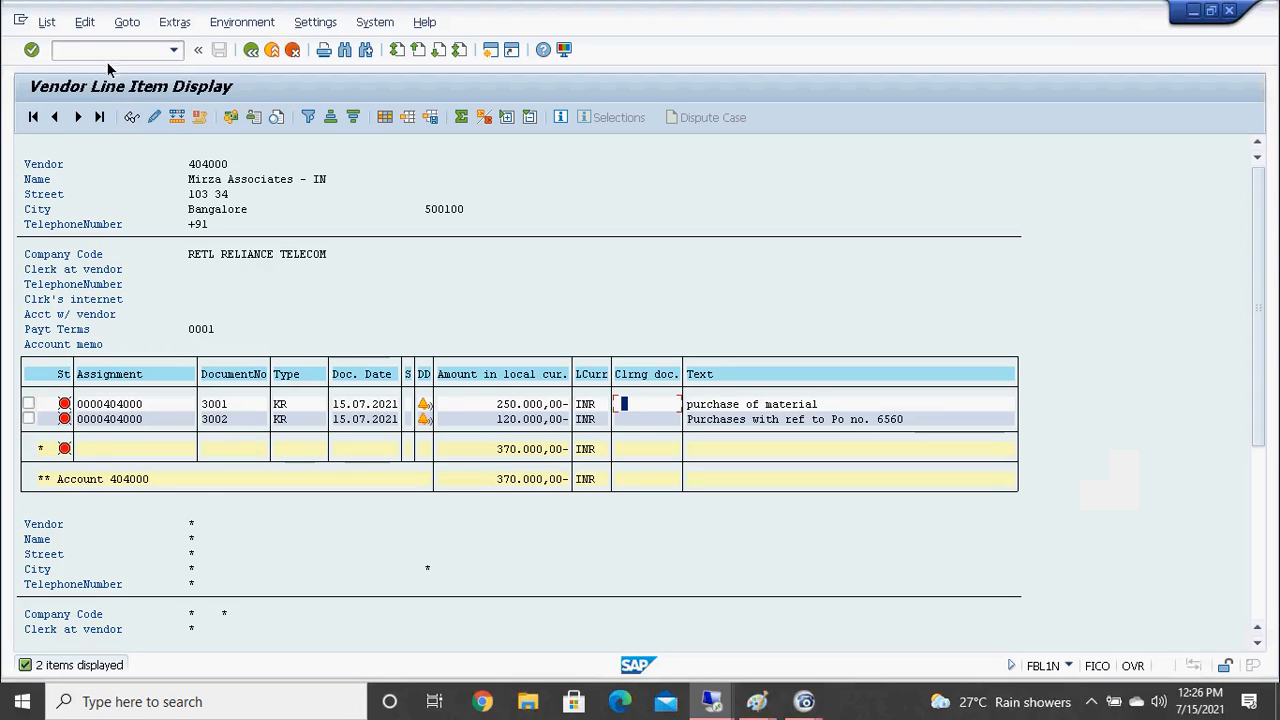
Open the vendor balance display with /nfk10n and run it for the same vendor, company code RETL and fiscal year 2021
{"action": "left_click", "coordinate": [104, 56]}
{"action": "type", "text": "/nfk10n"}
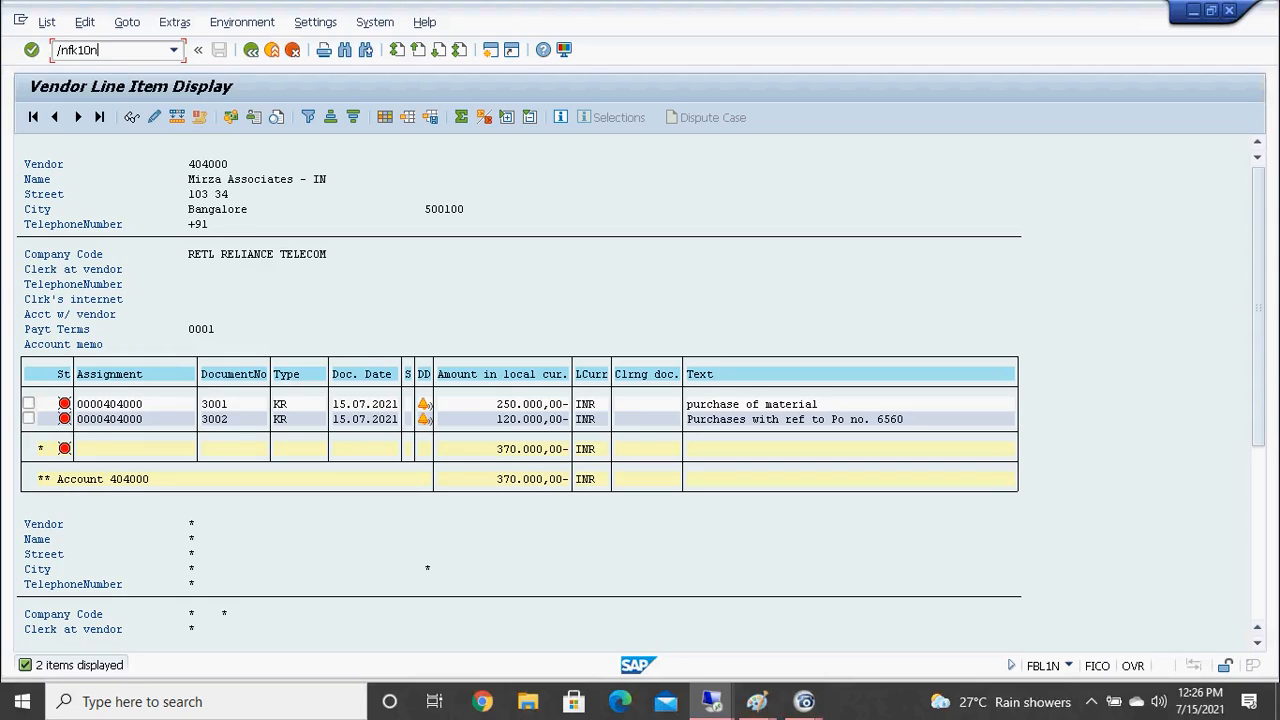
{"action": "key", "text": "Return"}
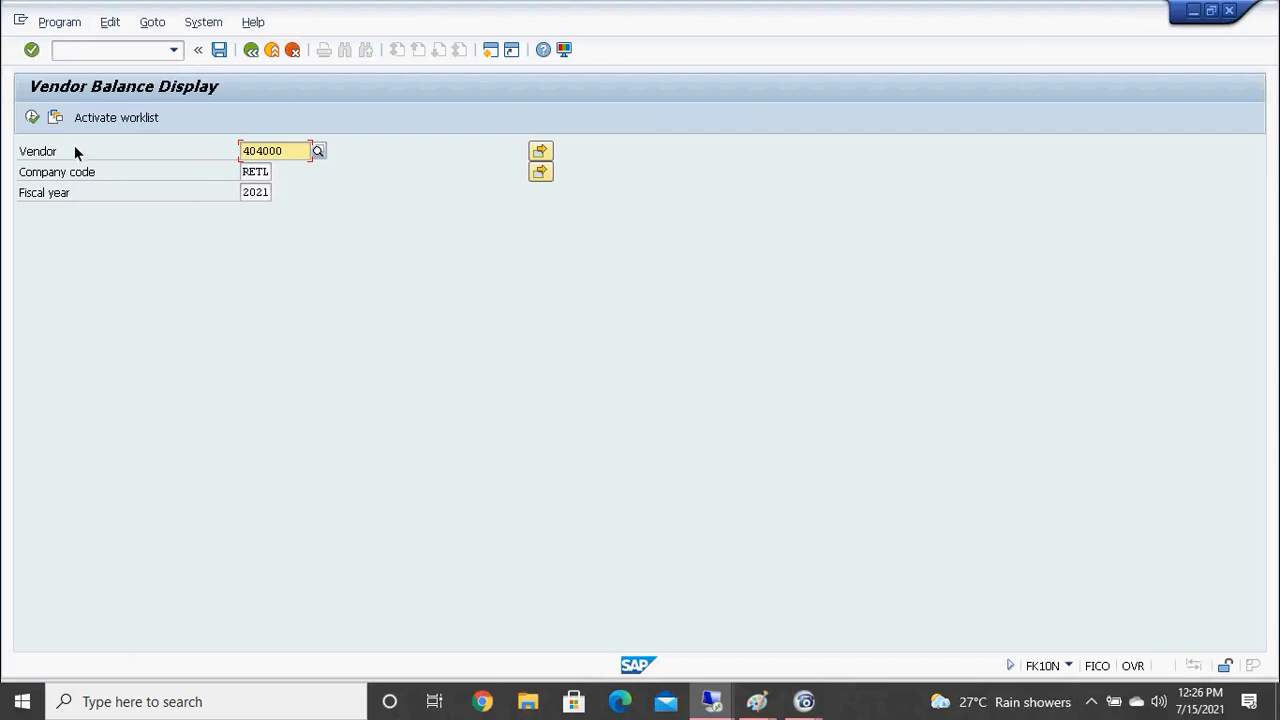
{"action": "left_click", "coordinate": [33, 120]}
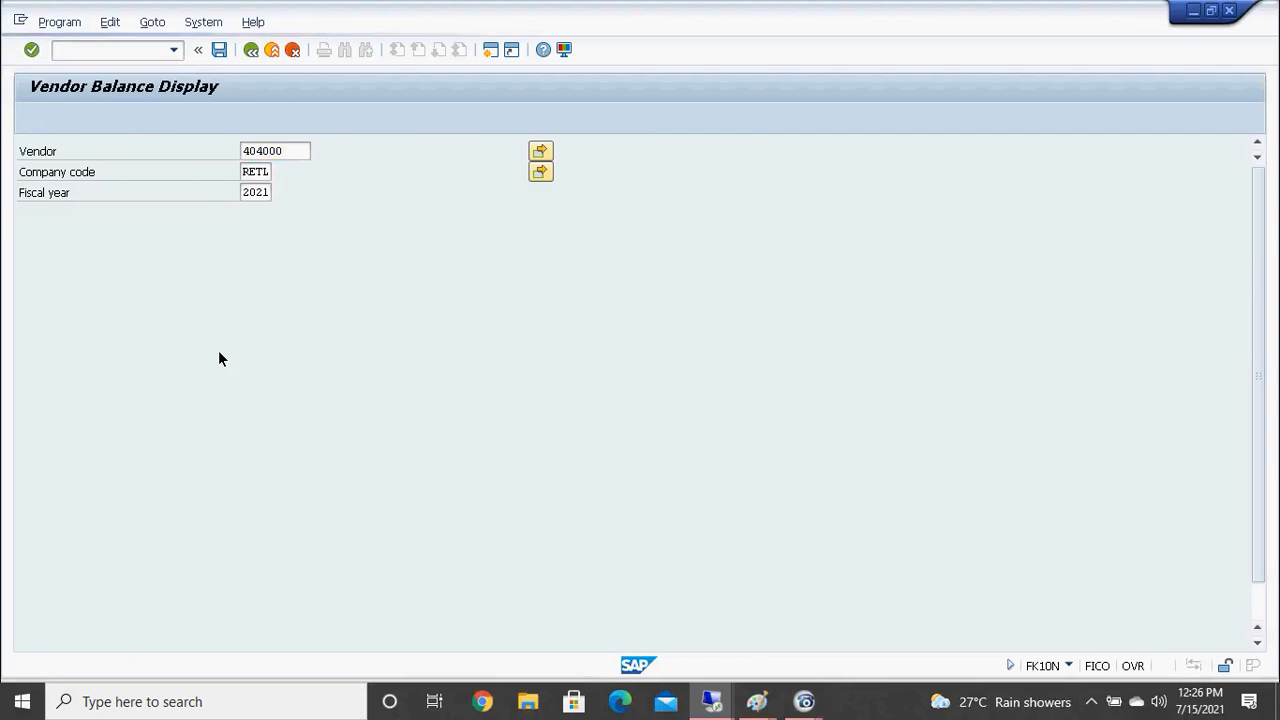
Examine the period 4 debit and credit, drill into the credit amount's line items, and return to the balance display
{"action": "left_click", "coordinate": [249, 388]}
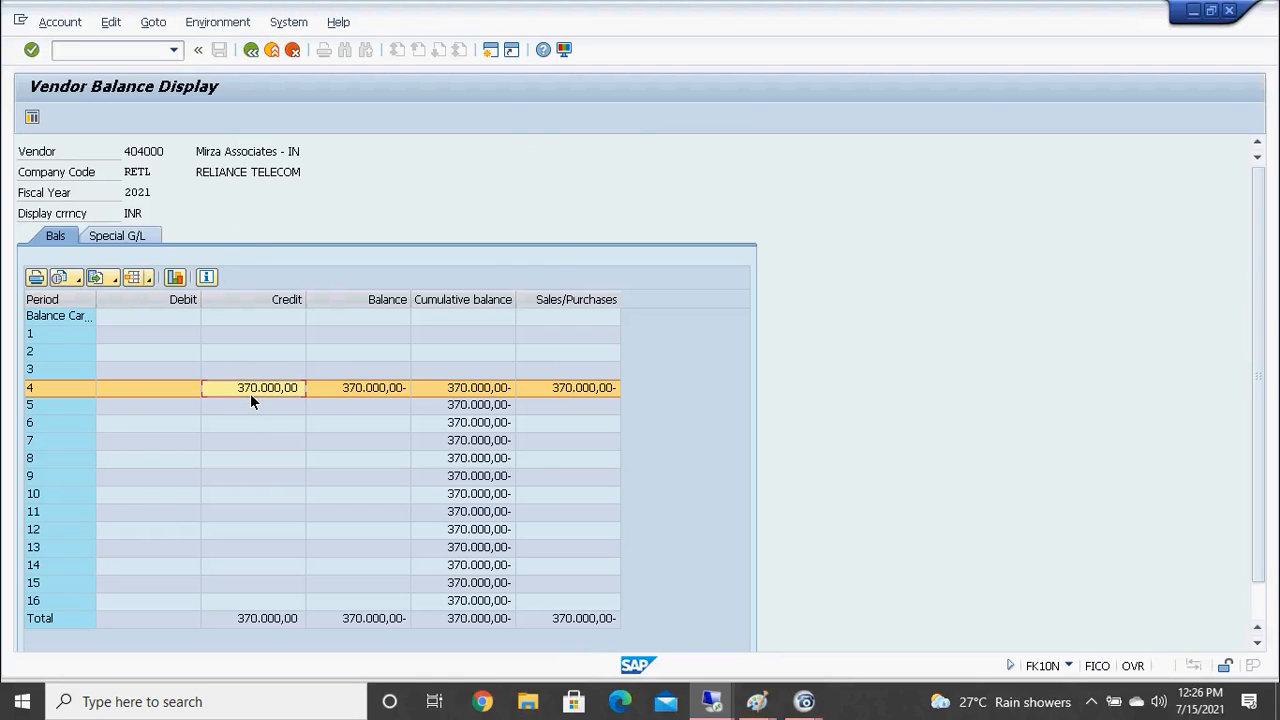
{"action": "left_click", "coordinate": [119, 393]}
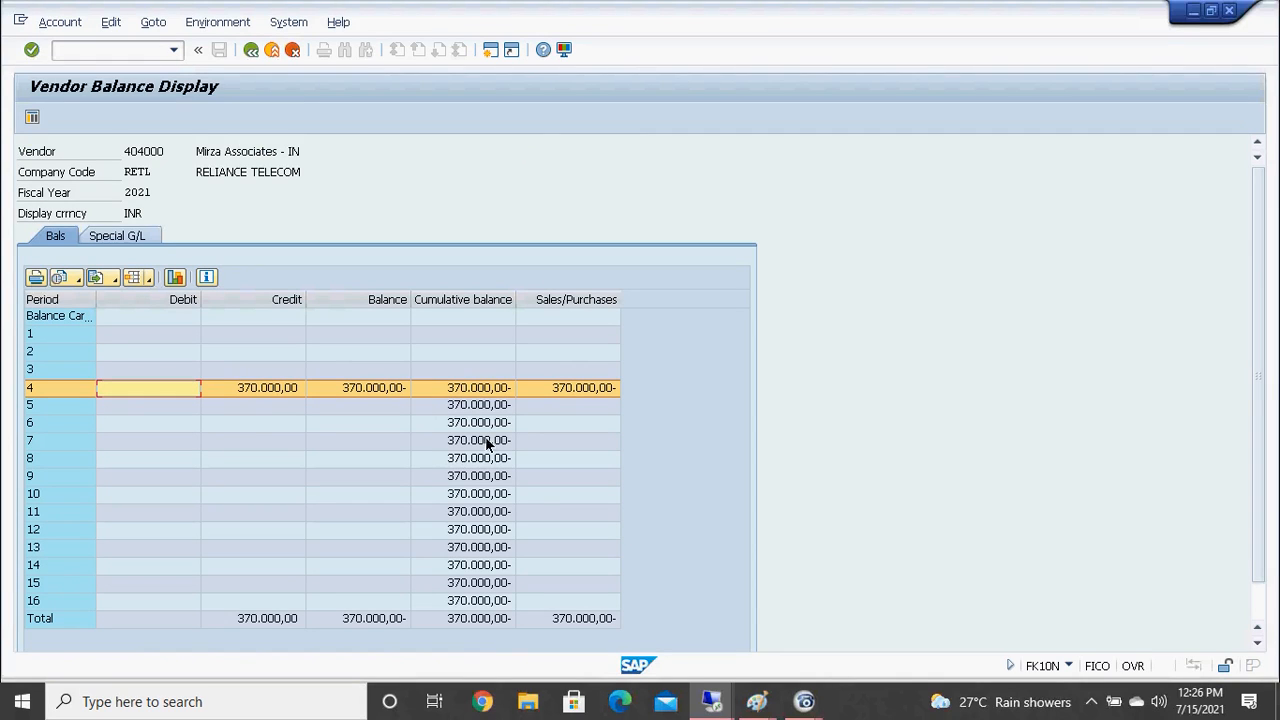
{"action": "left_click", "coordinate": [255, 395]}
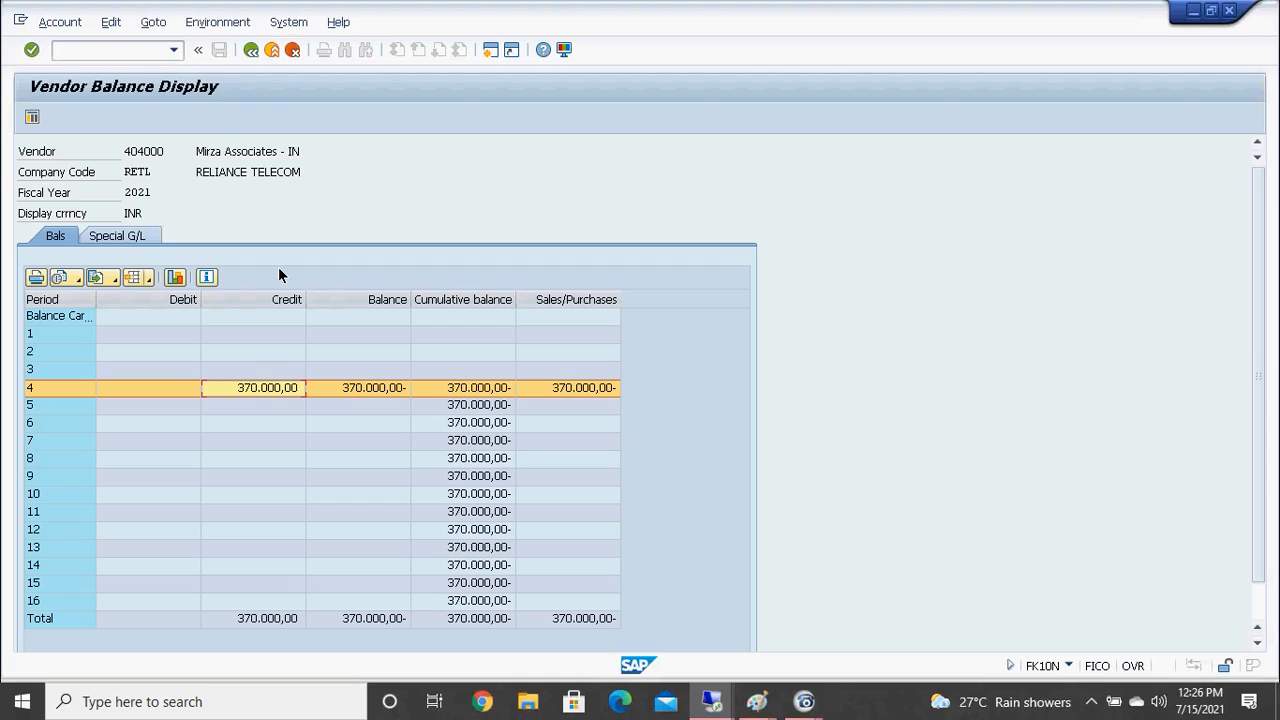
{"action": "double_click", "coordinate": [273, 390]}
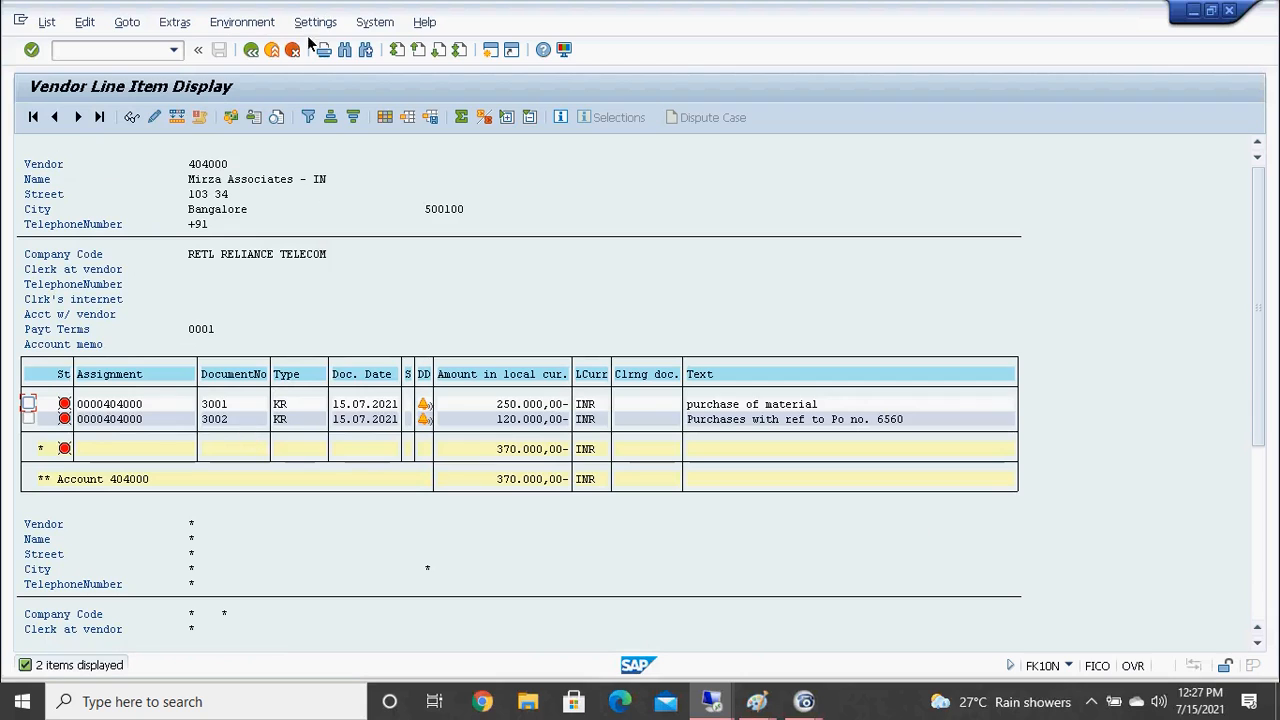
{"action": "left_click", "coordinate": [251, 50]}
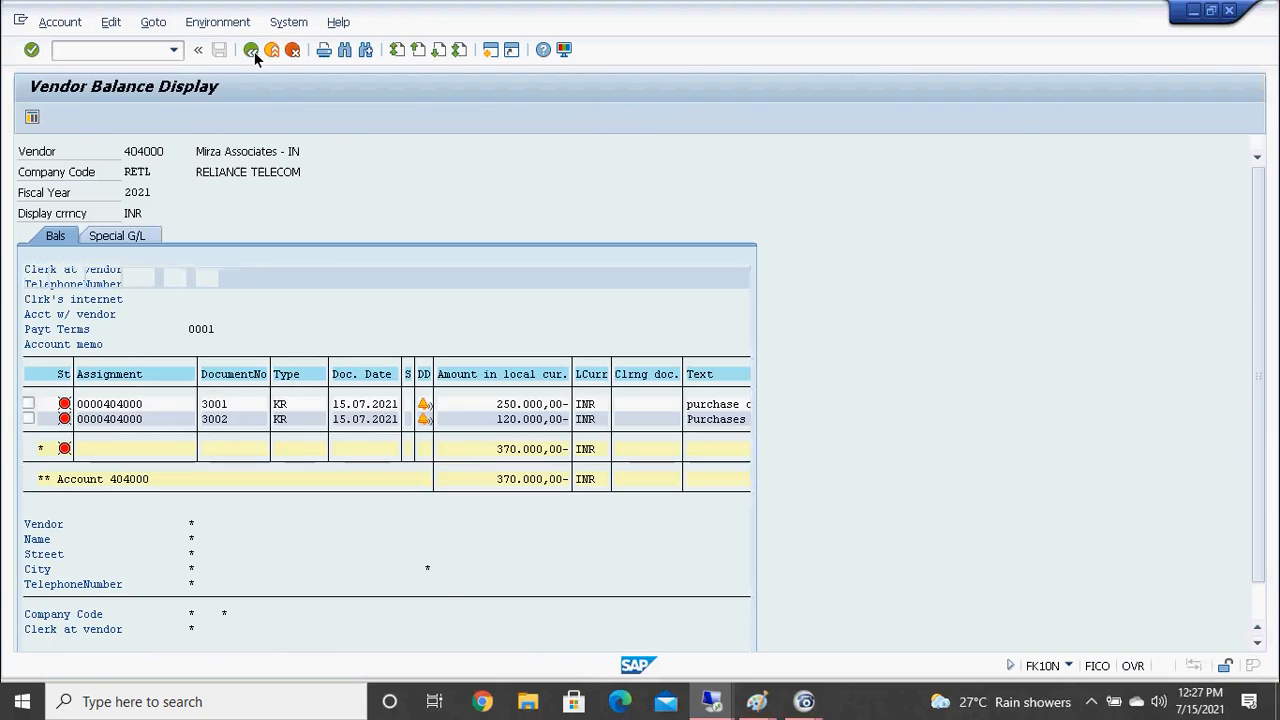
Open G/L account posting with /nf-02 and set the document date to 15.07.2021
{"action": "left_click", "coordinate": [122, 51]}
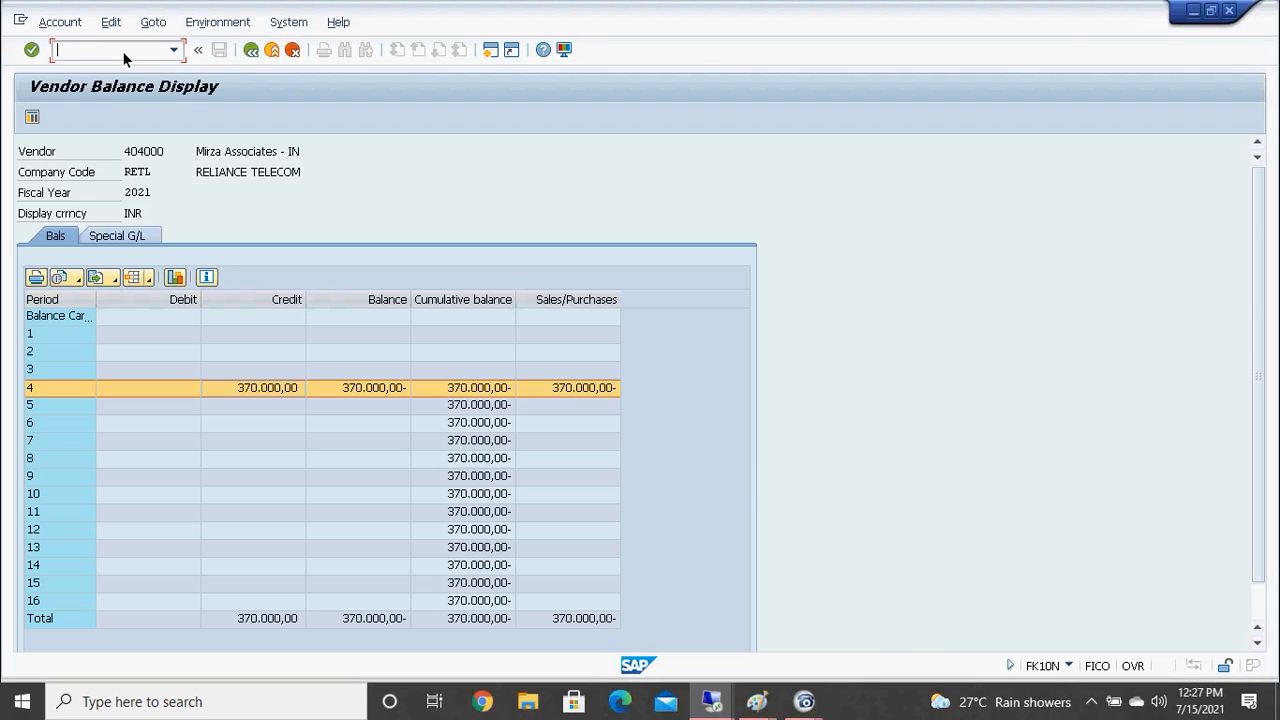
{"action": "type", "text": "/nf-02"}
{"action": "key", "text": "Return"}
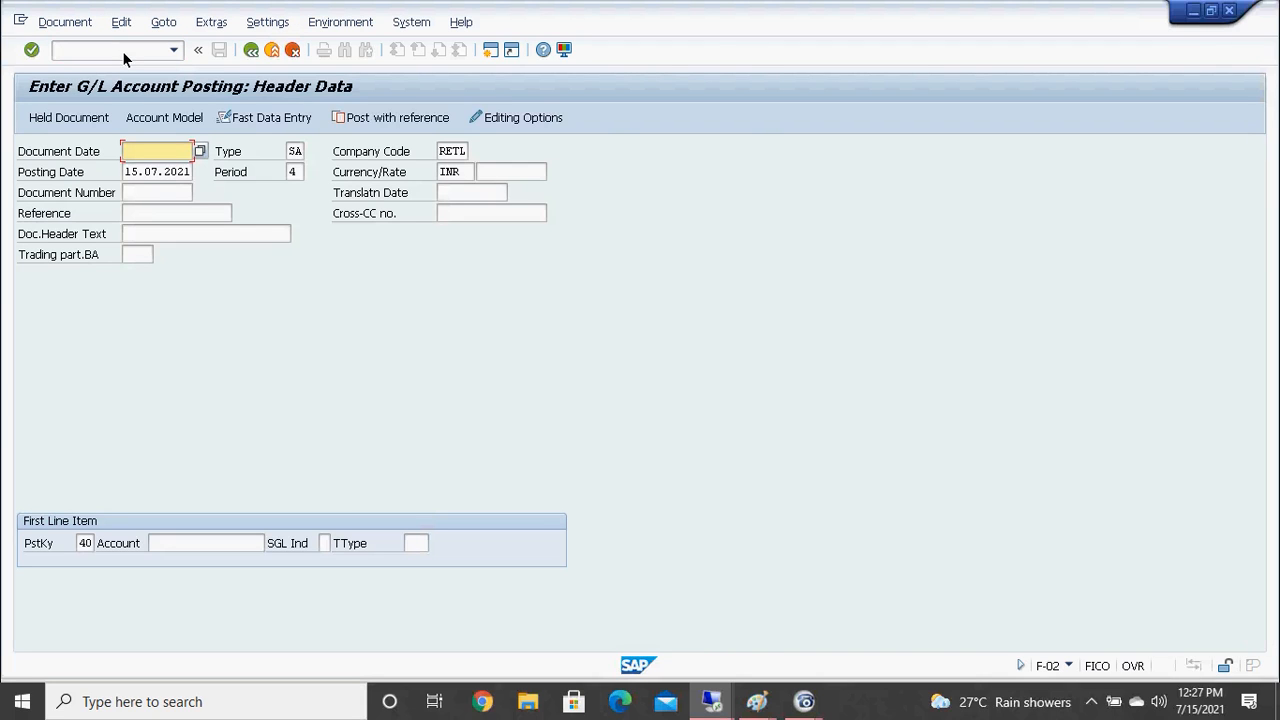
{"action": "key", "text": "F4"}
{"action": "key", "text": "Return"}
{"action": "key", "text": "Return"}
Look up the Sundry creditors account (RM) and try to start a line item with it under posting key 40
{"action": "key", "text": "F4"}
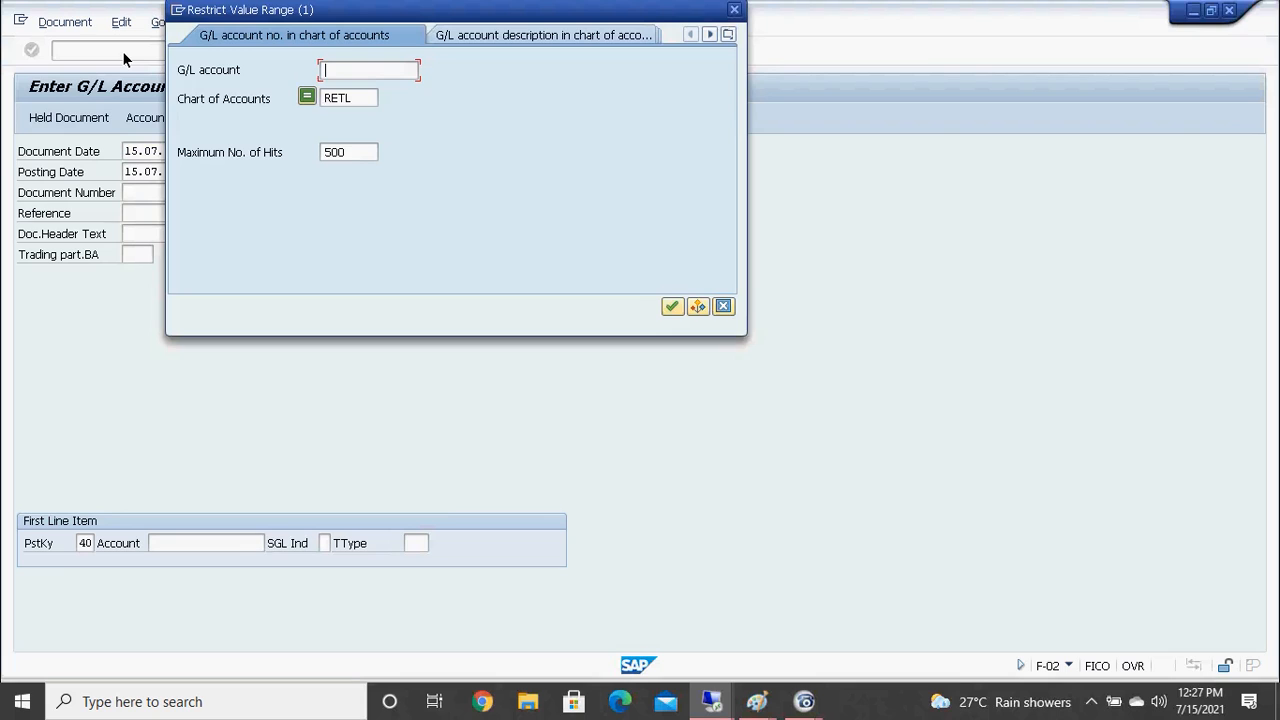
{"action": "key", "text": "Return"}
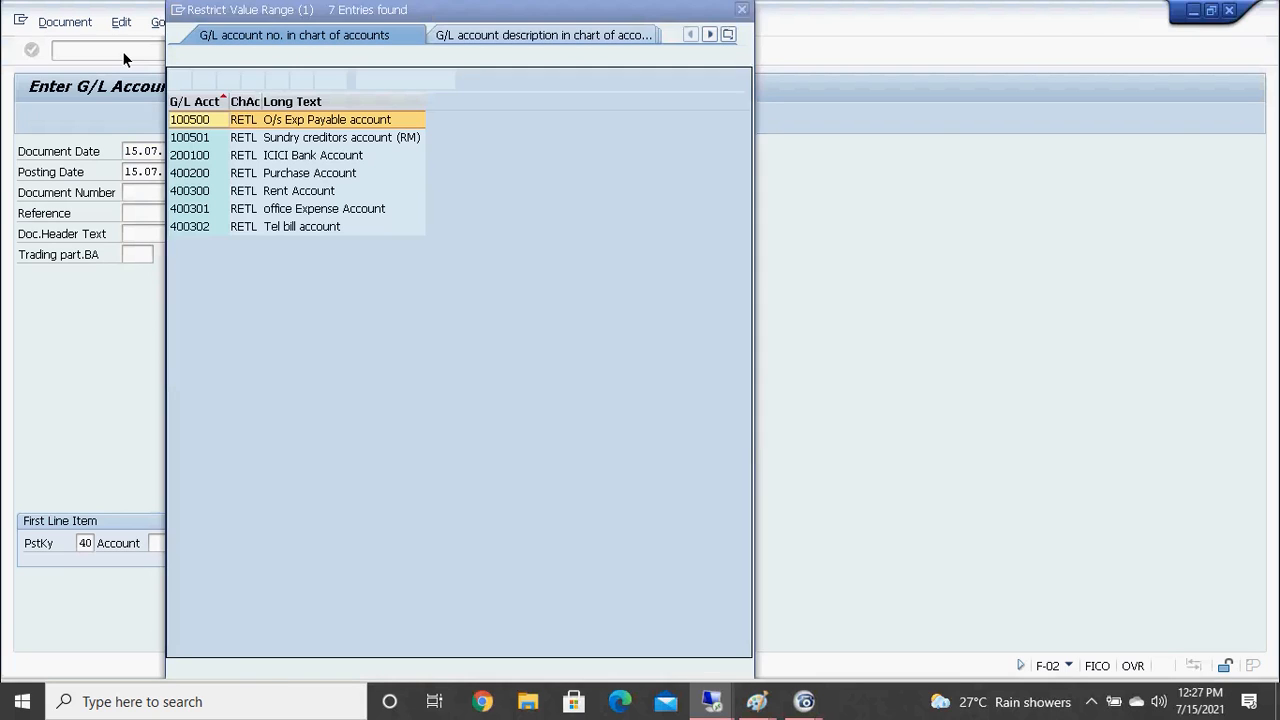
{"action": "key", "text": "Down"}
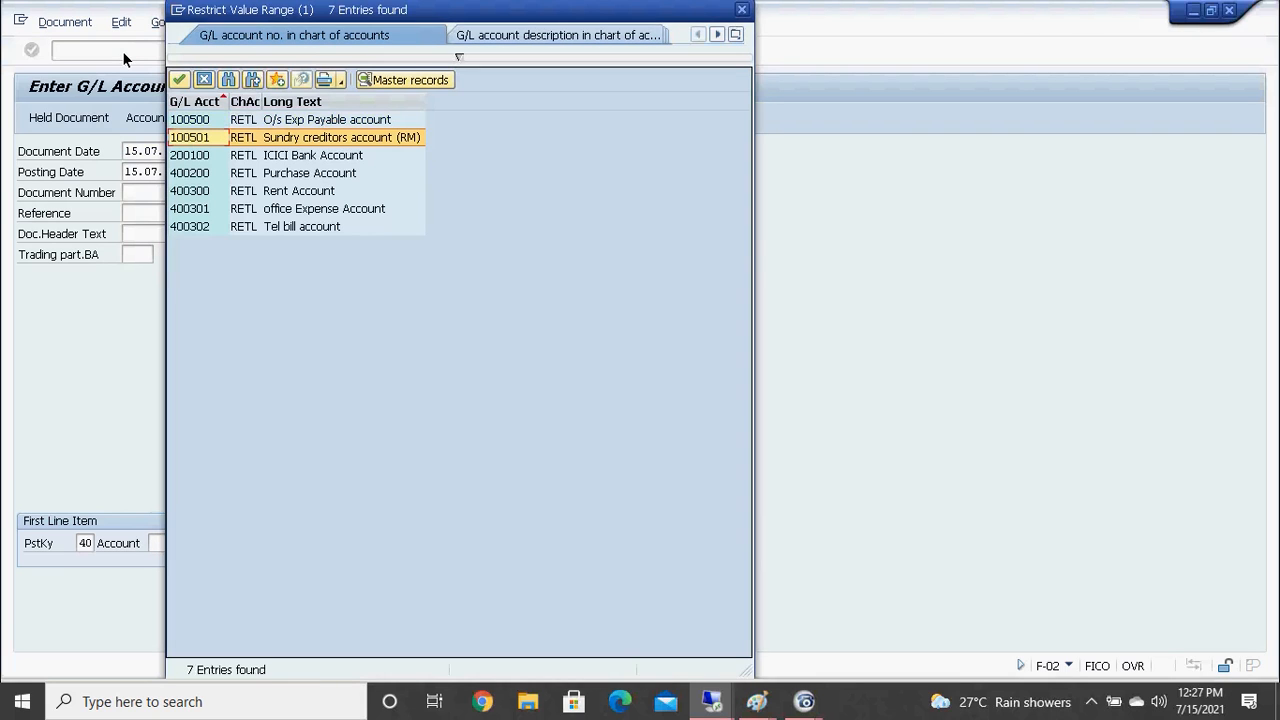
{"action": "key", "text": "Return"}
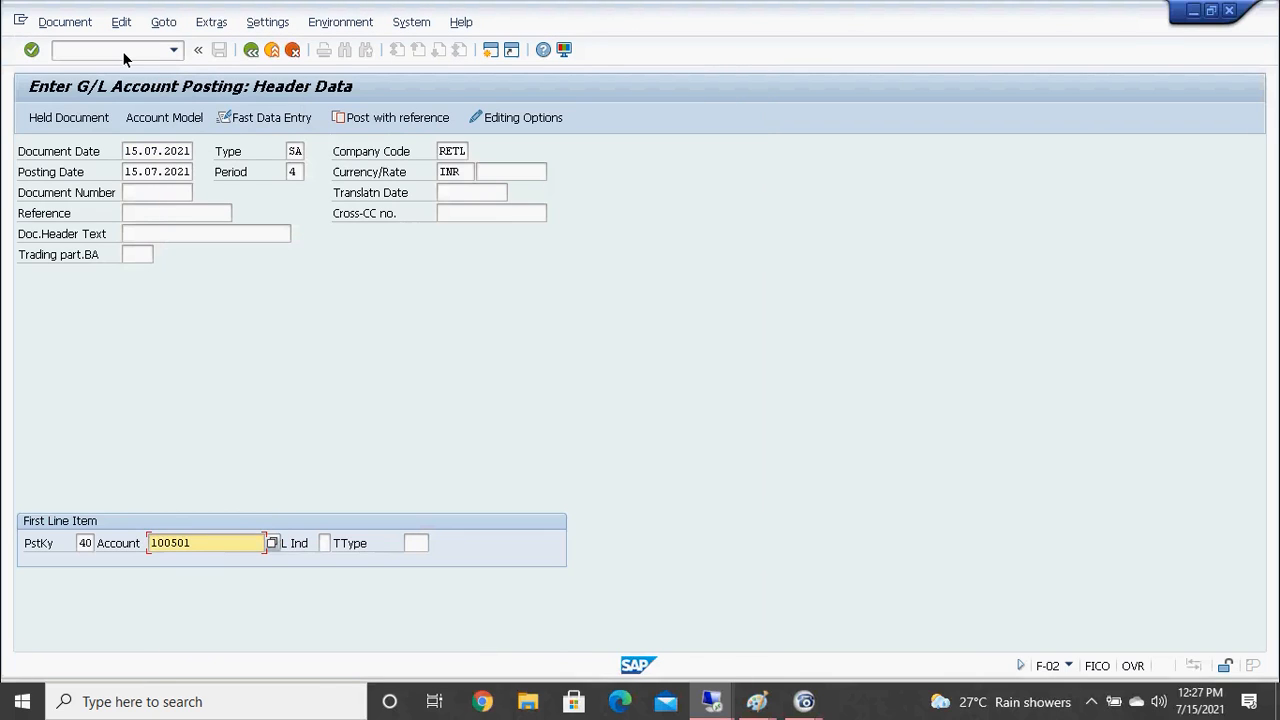
{"action": "key", "text": "Return"}
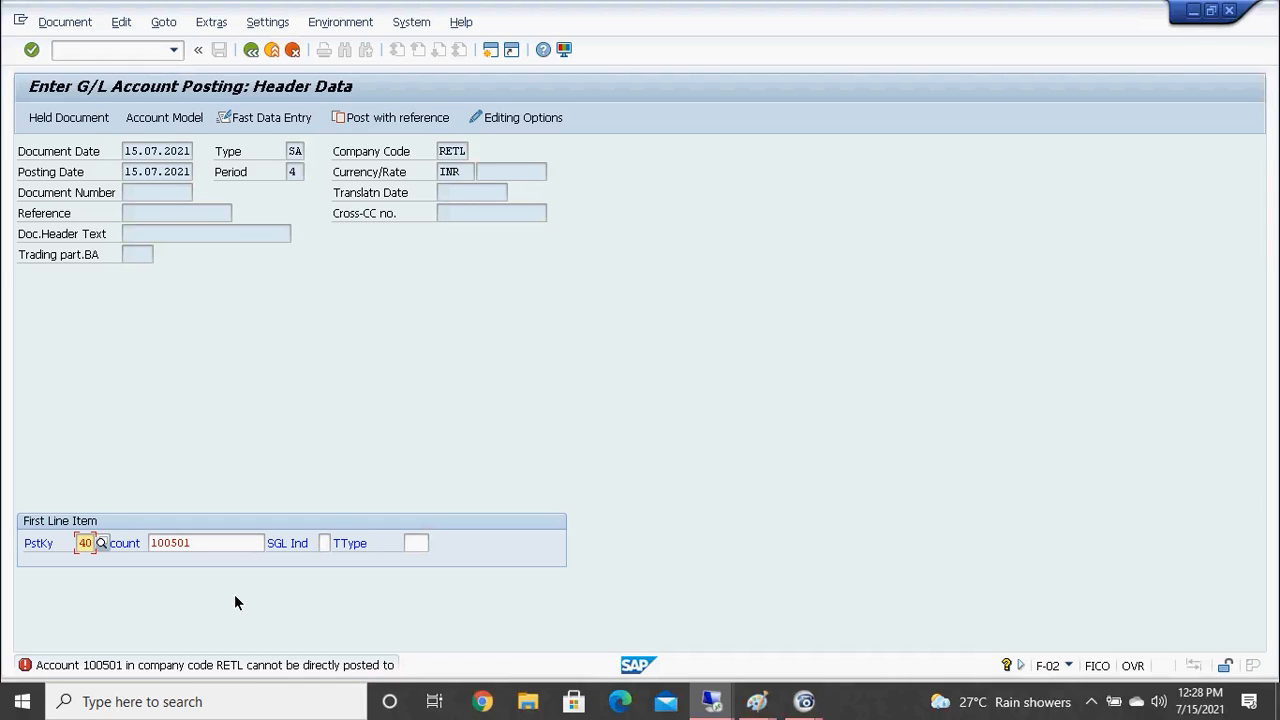
{"action": "key", "text": "Tab"}
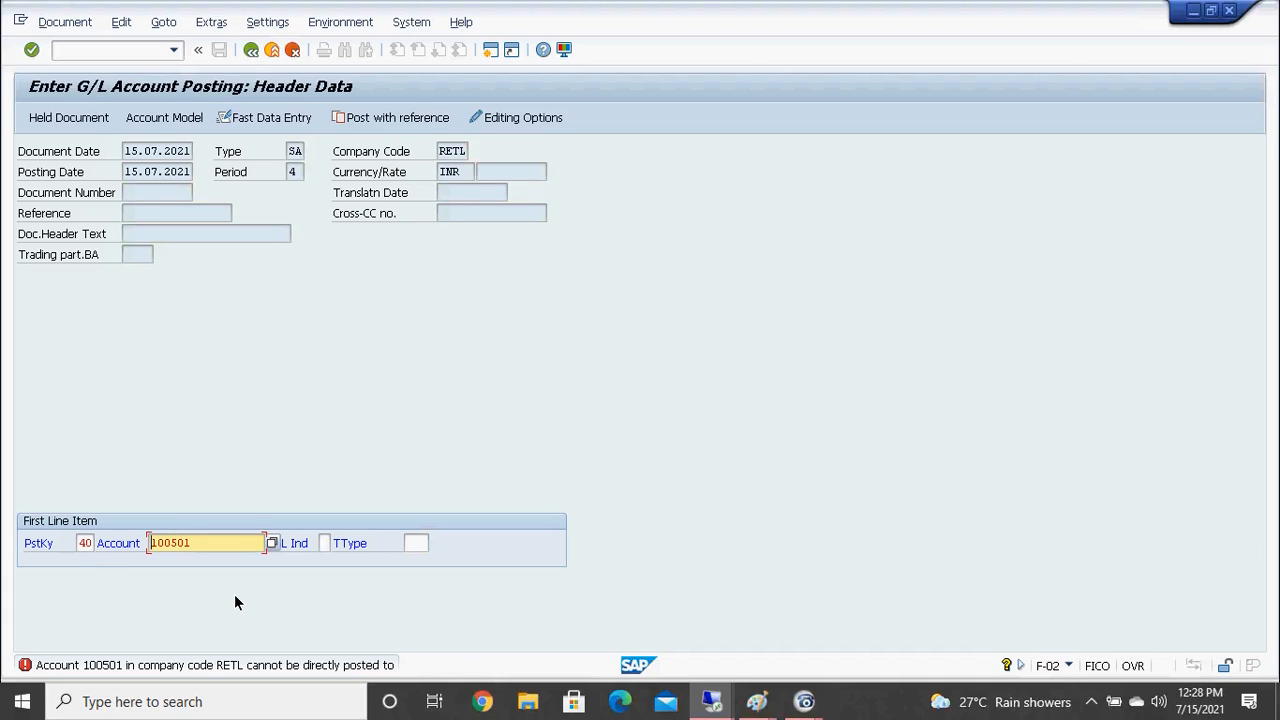
{"action": "key", "text": "alt+d"}
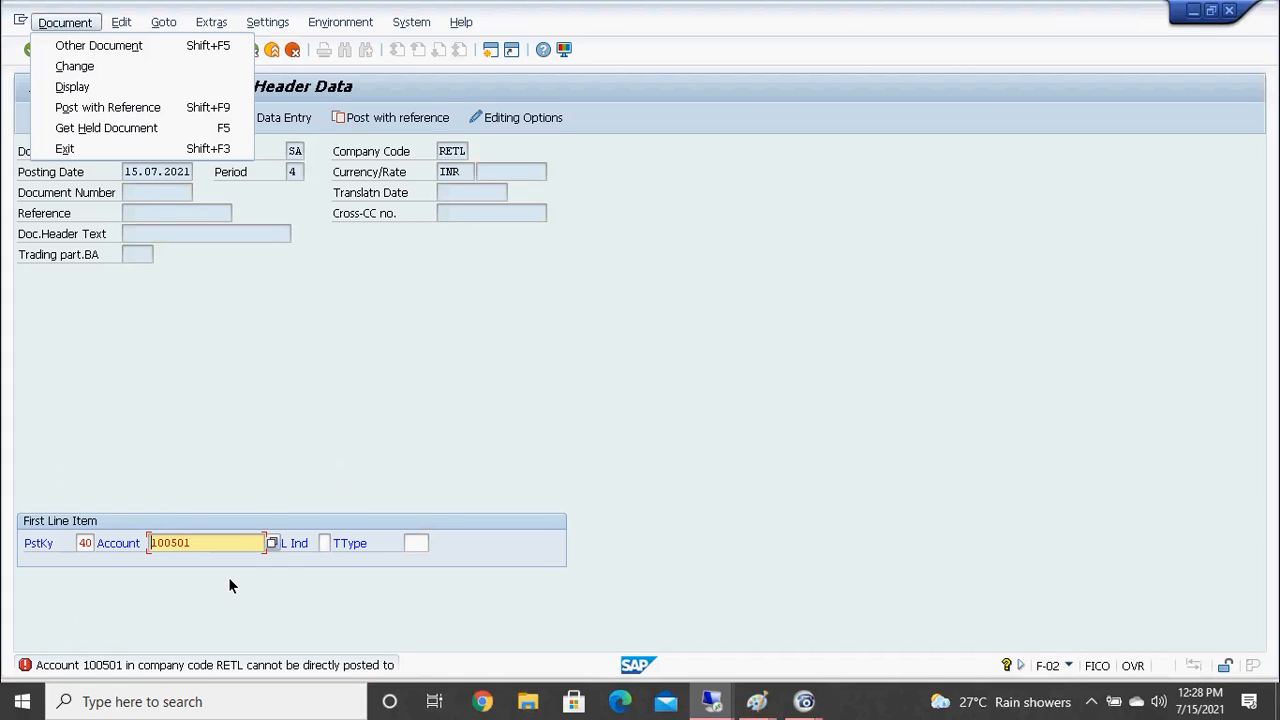
{"action": "left_click", "coordinate": [242, 484]}
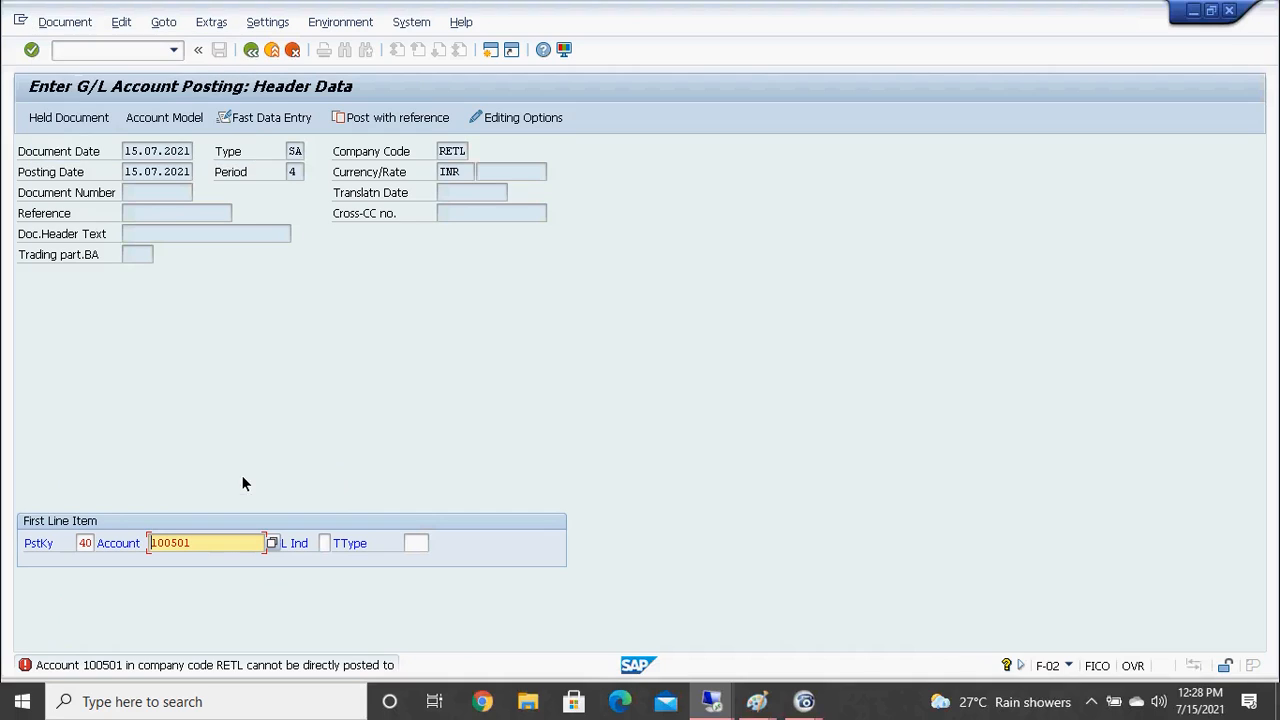
Open the G/L balance display with /nfaglb03 and run it for the Sundry creditors account (RM), company code RETL, fiscal year 2021
{"action": "left_click", "coordinate": [79, 52]}
{"action": "type", "text": "/n"}
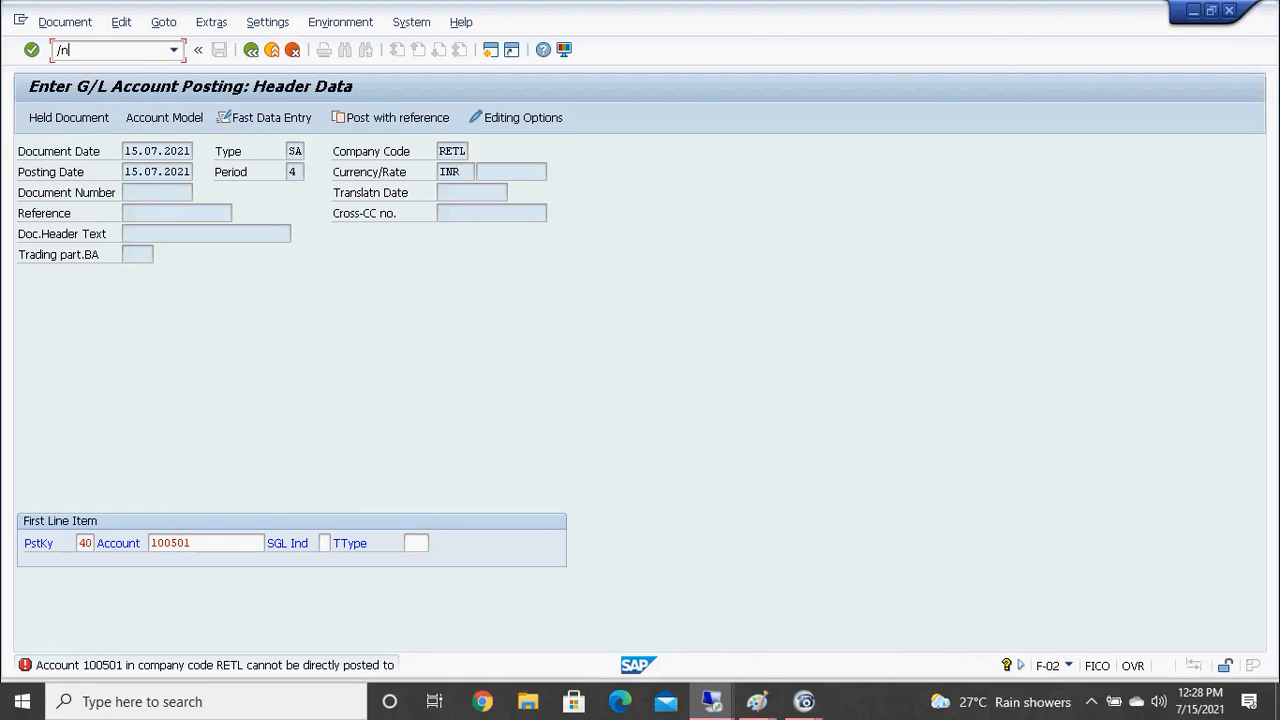
{"action": "type", "text": "faglb03"}
{"action": "key", "text": "Return"}
{"action": "type", "text": "1"}
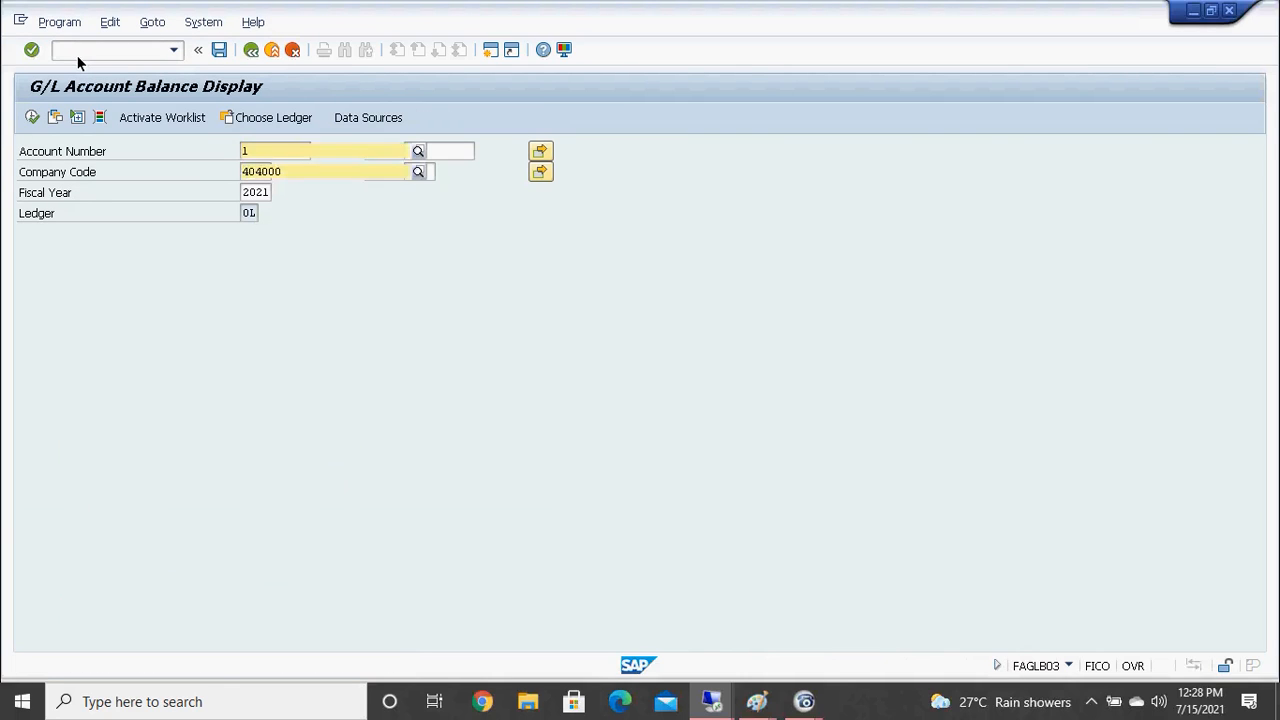
{"action": "type", "text": "00501"}
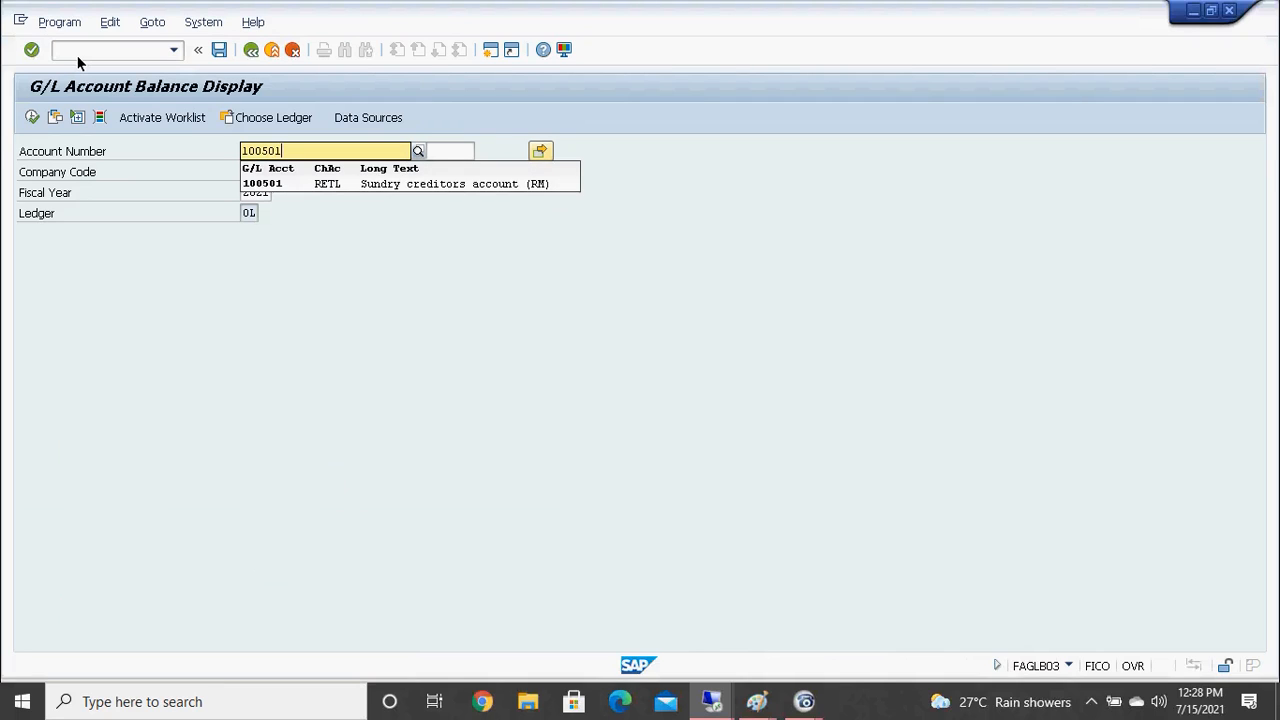
{"action": "key", "text": "Down"}
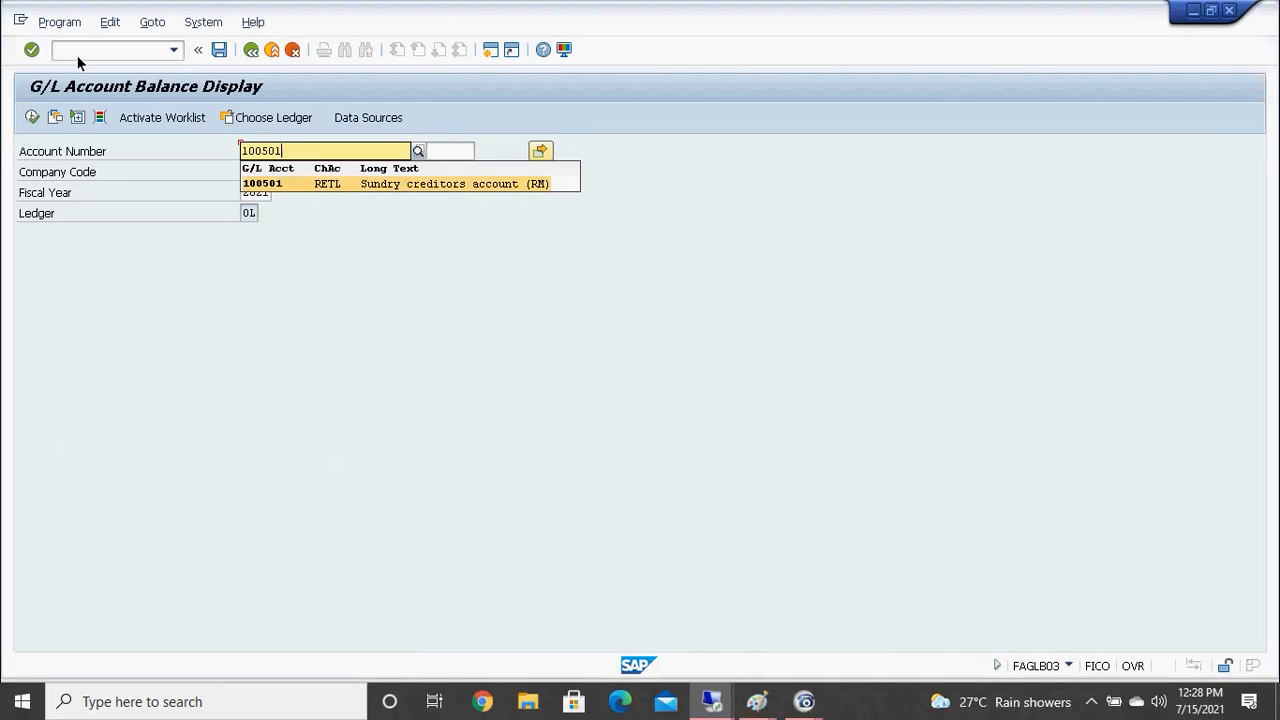
{"action": "key", "text": "Return"}
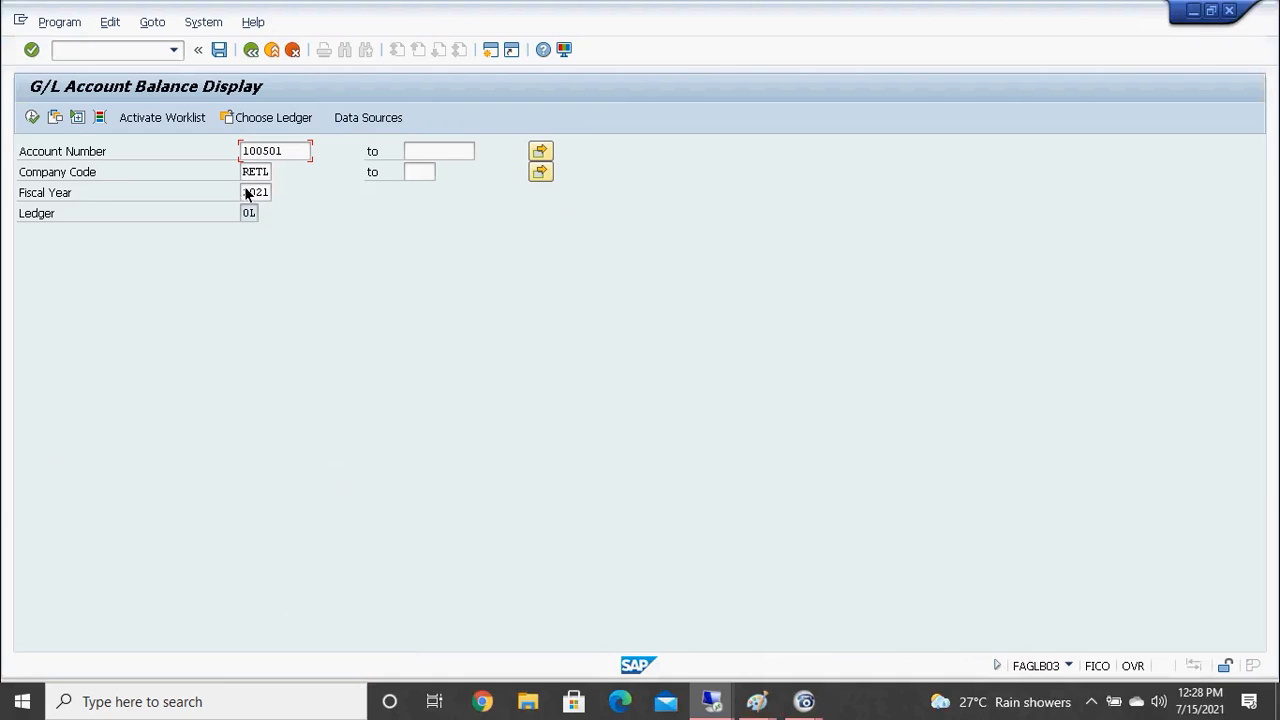
{"action": "left_click", "coordinate": [33, 118]}
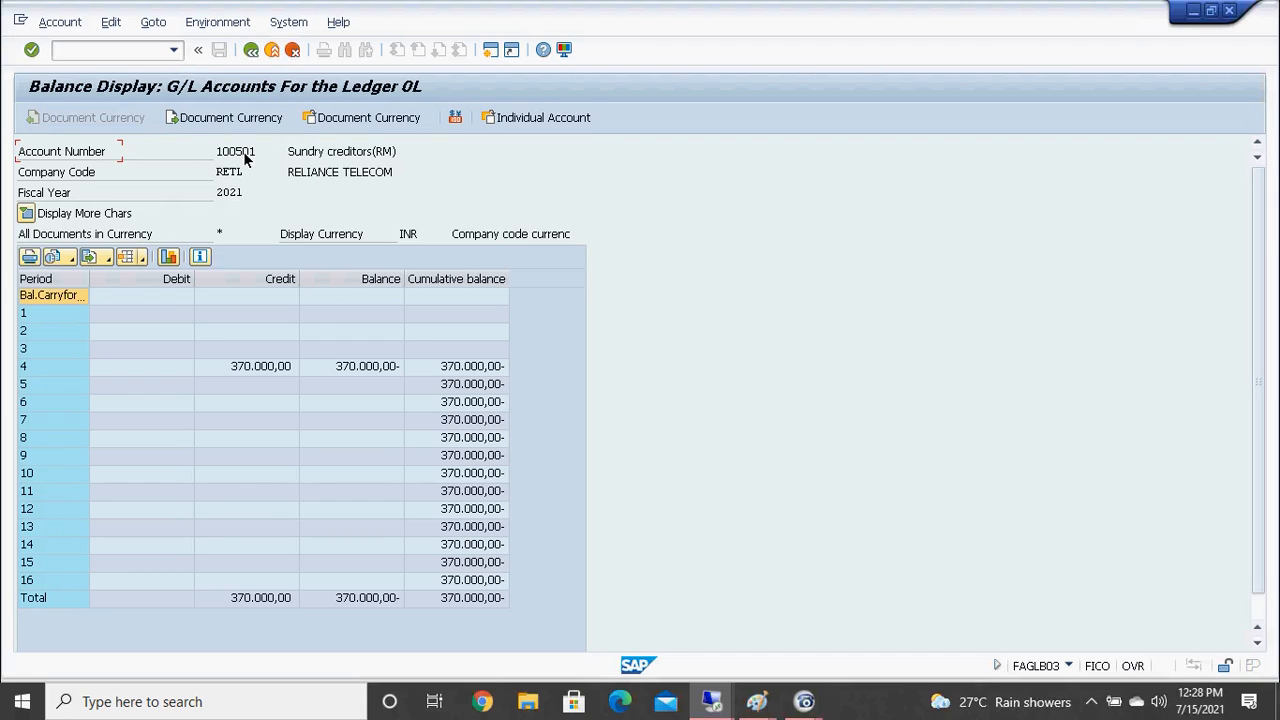
Drill into the line items behind the period 4 credit, and consult the AP intro config notes in Paint
{"action": "left_click", "coordinate": [235, 371]}
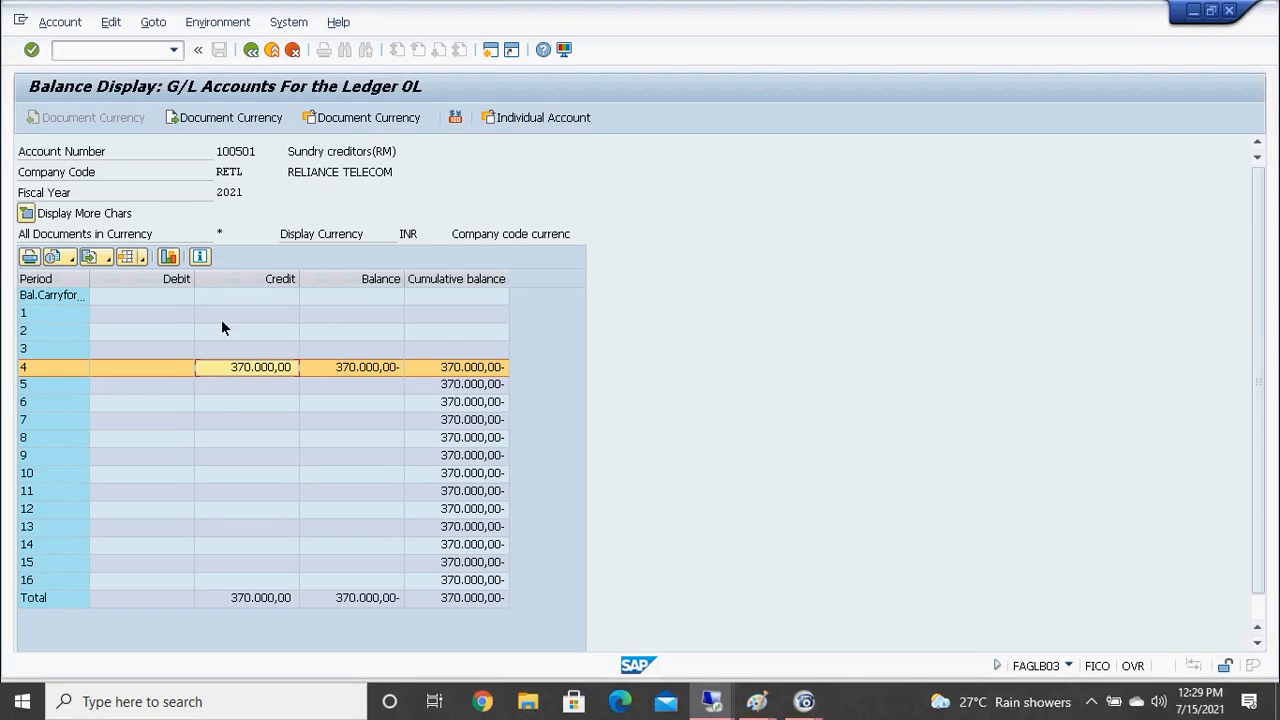
{"action": "double_click", "coordinate": [269, 370]}
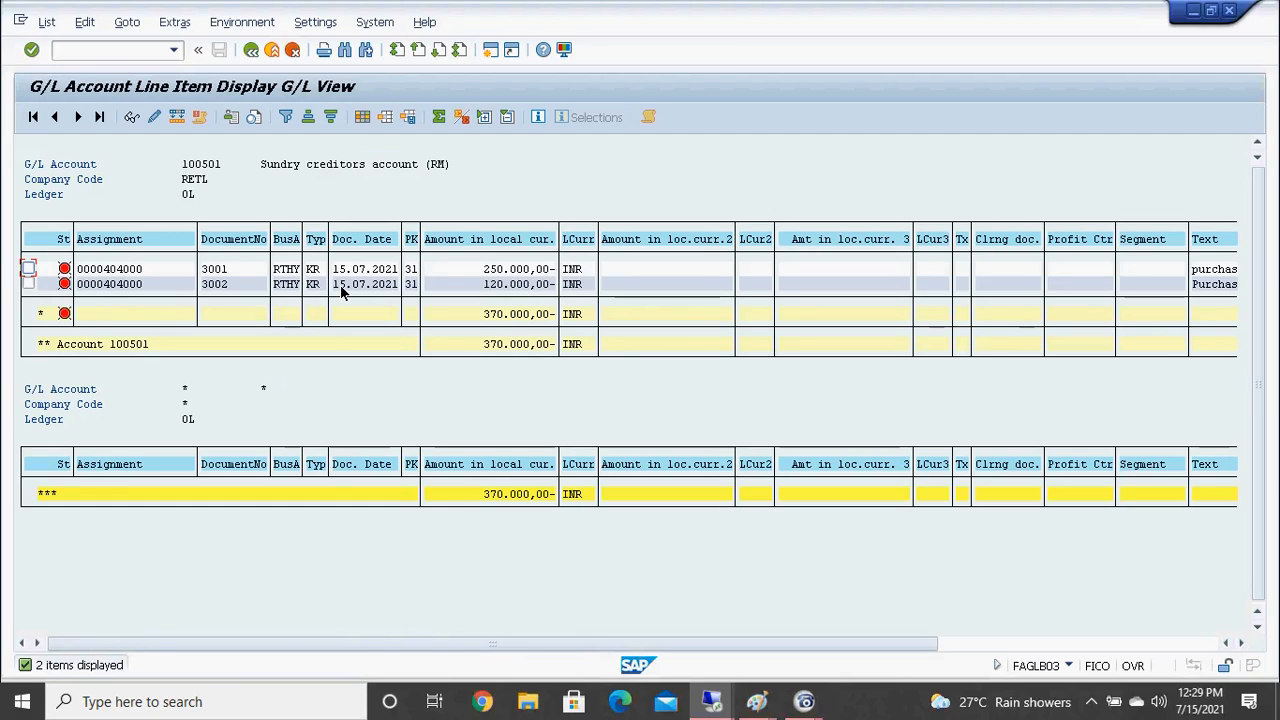
{"action": "left_click", "coordinate": [745, 708]}
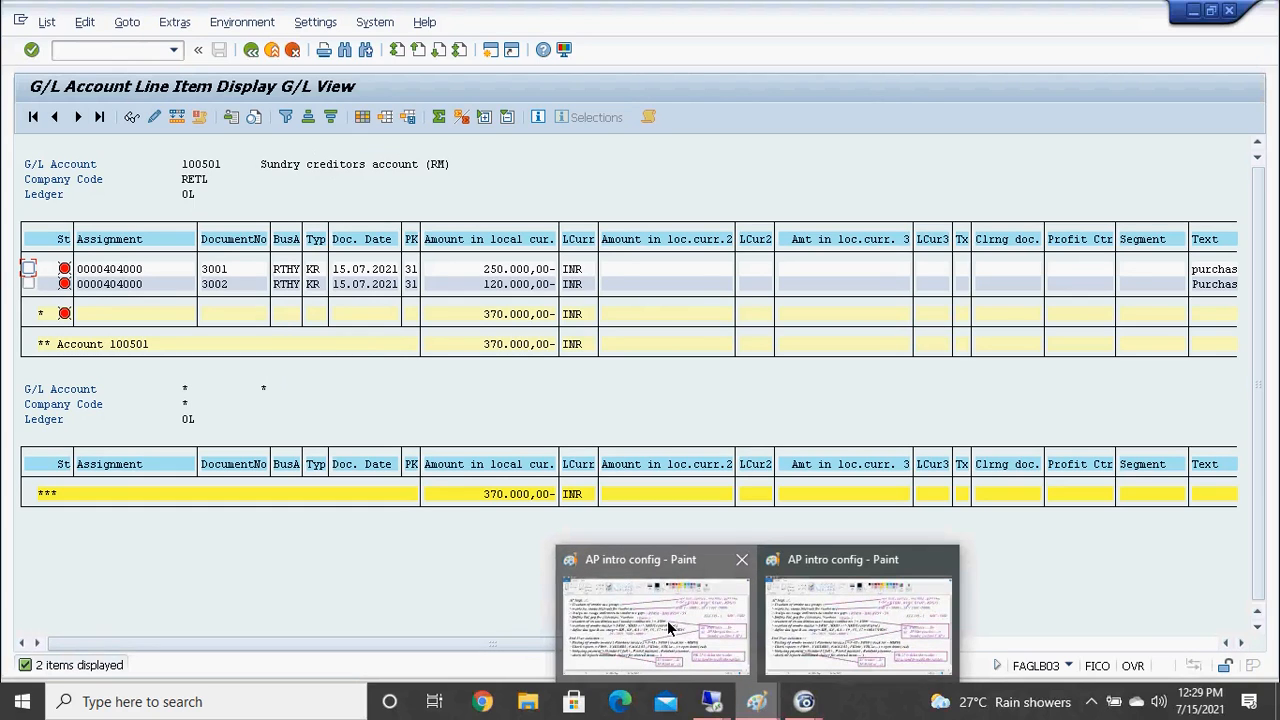
{"action": "left_click", "coordinate": [668, 621]}
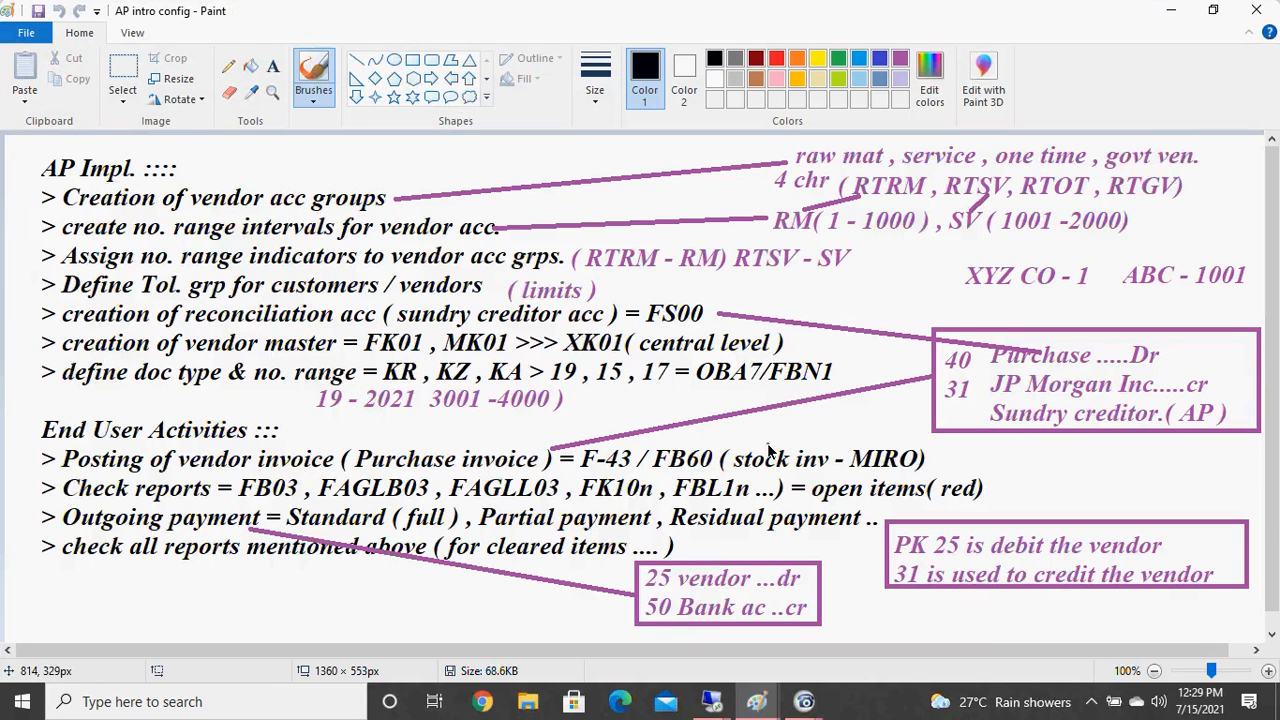
Switch back to SAP, open vendor invoice entry with /nfb60, and look up and select the vendor MIRZA ASSOCIATES - IN
{"action": "key", "text": "alt+Tab"}
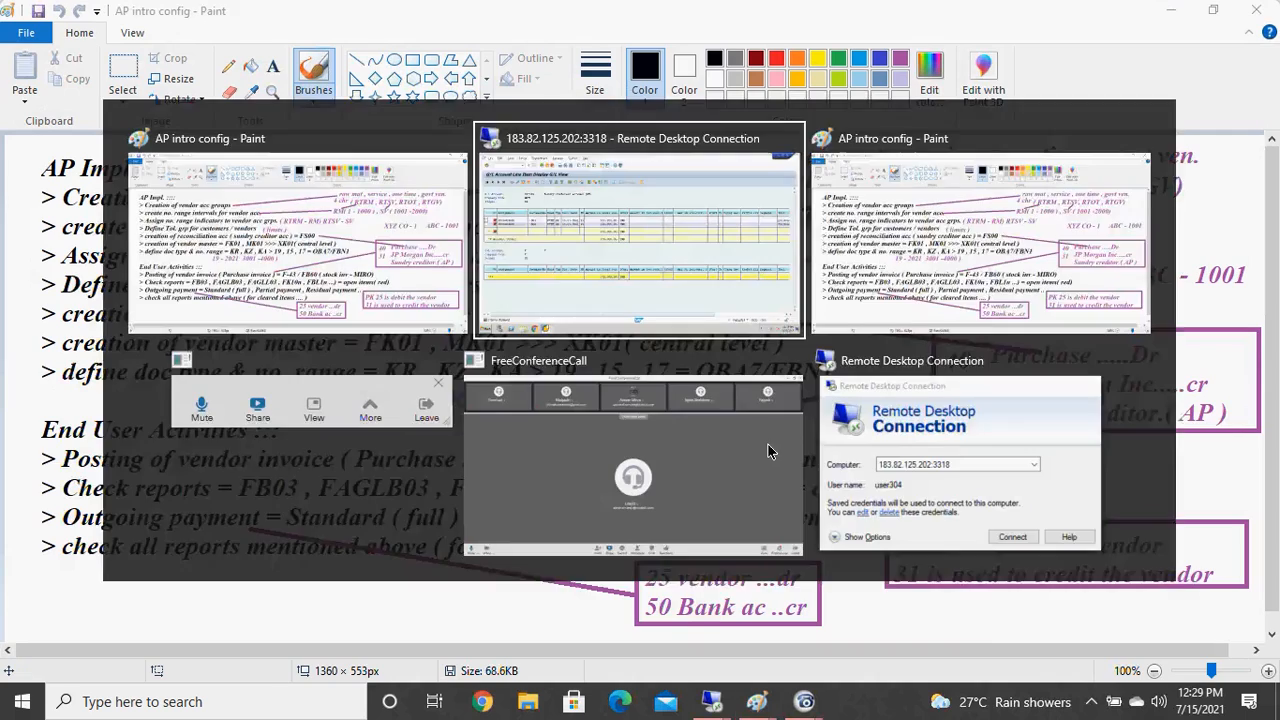
{"action": "key", "text": "ctrl+slash"}
{"action": "type", "text": "/n"}
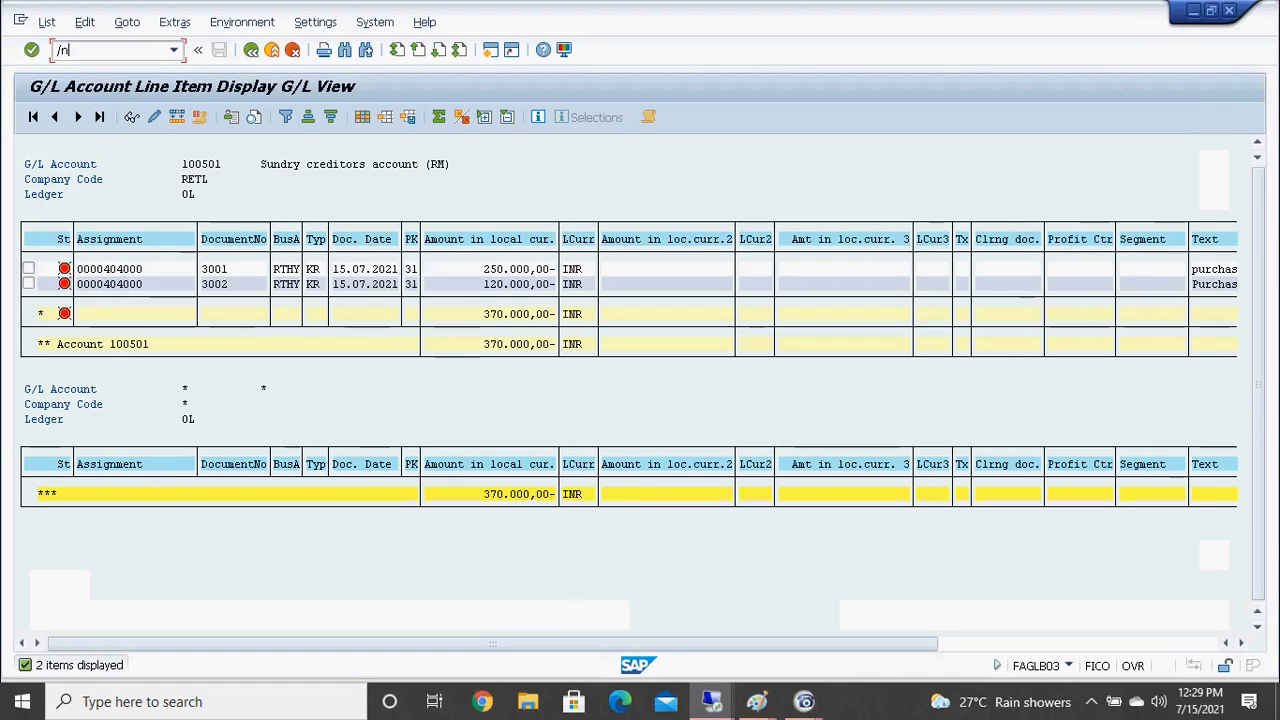
{"action": "type", "text": "fb60"}
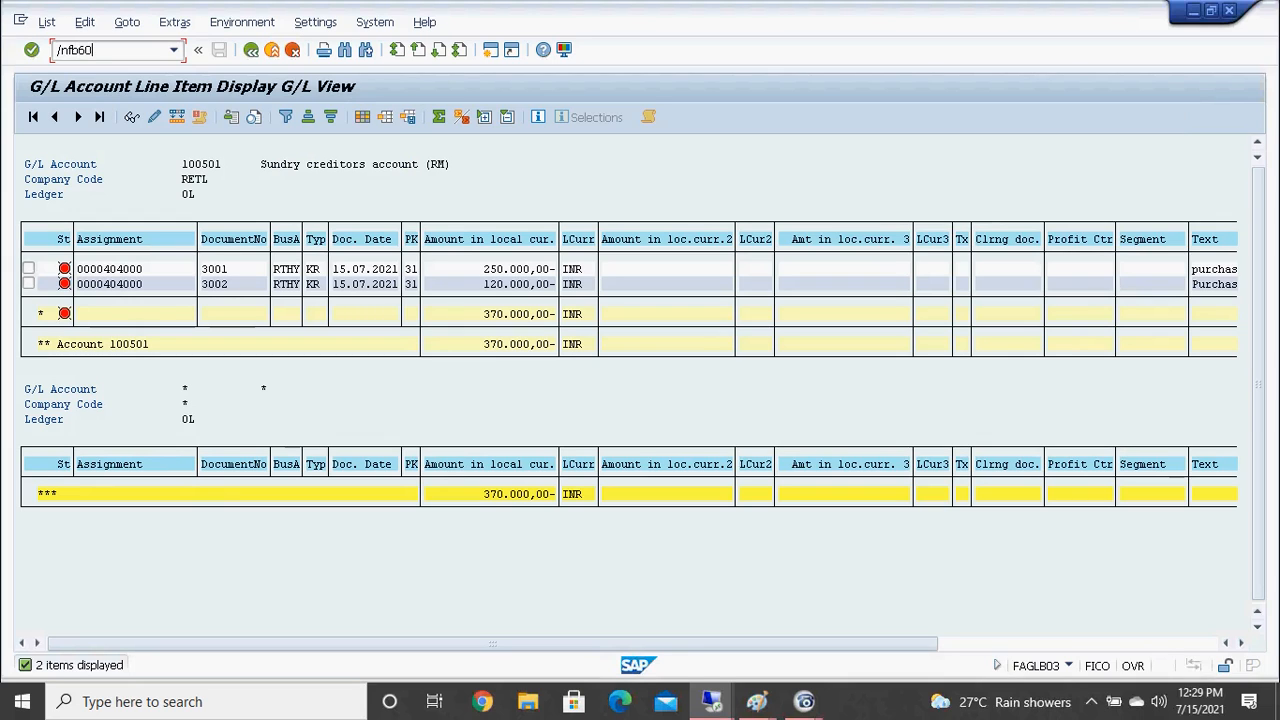
{"action": "key", "text": "Return"}
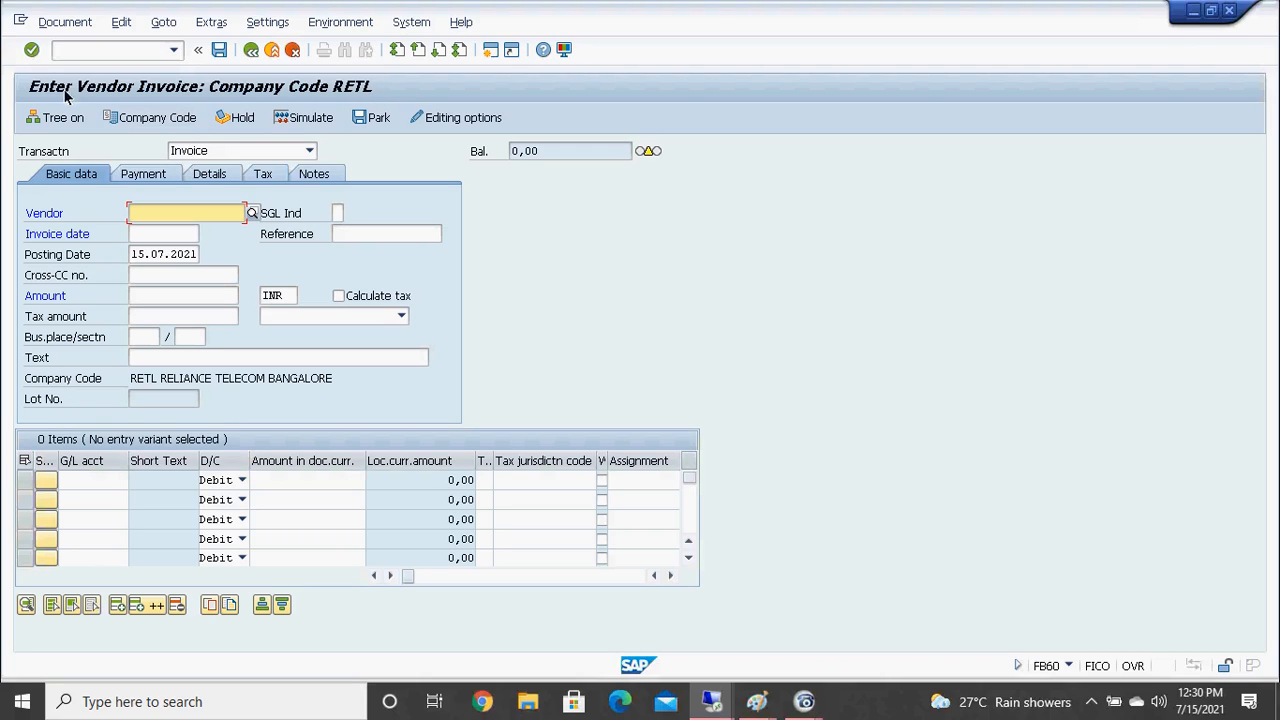
{"action": "key", "text": "F4"}
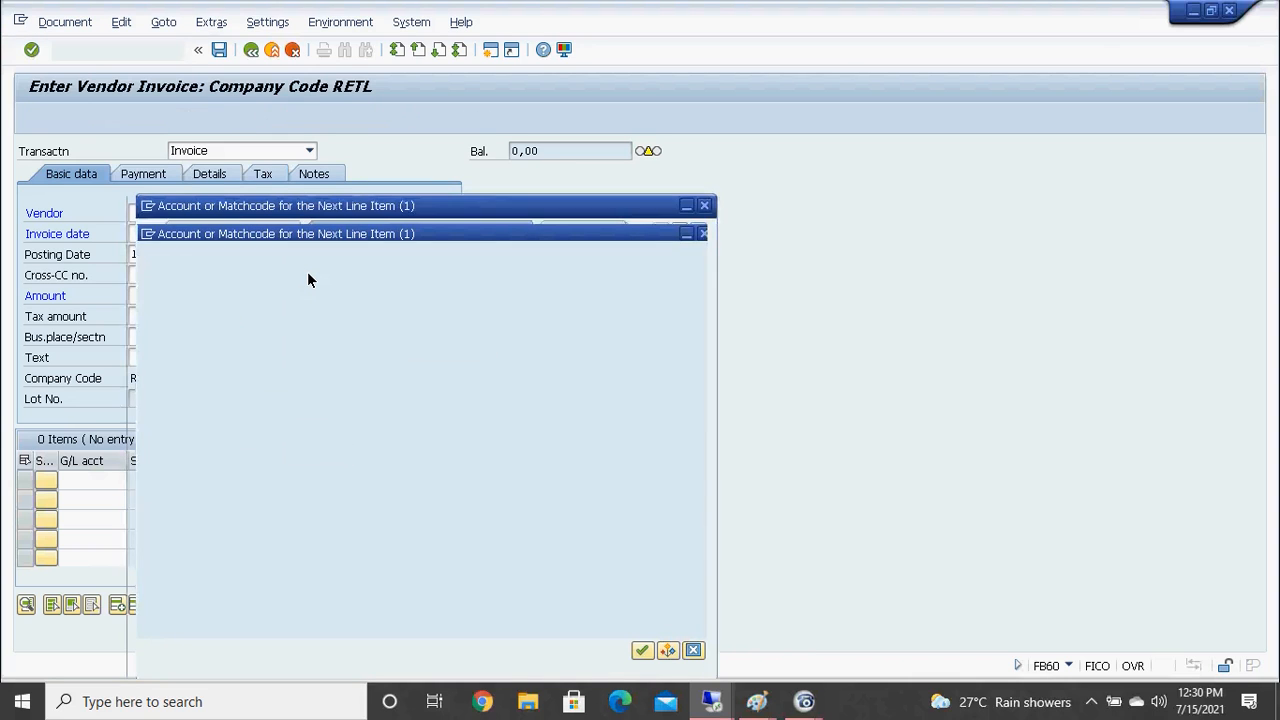
{"action": "key", "text": "Return"}
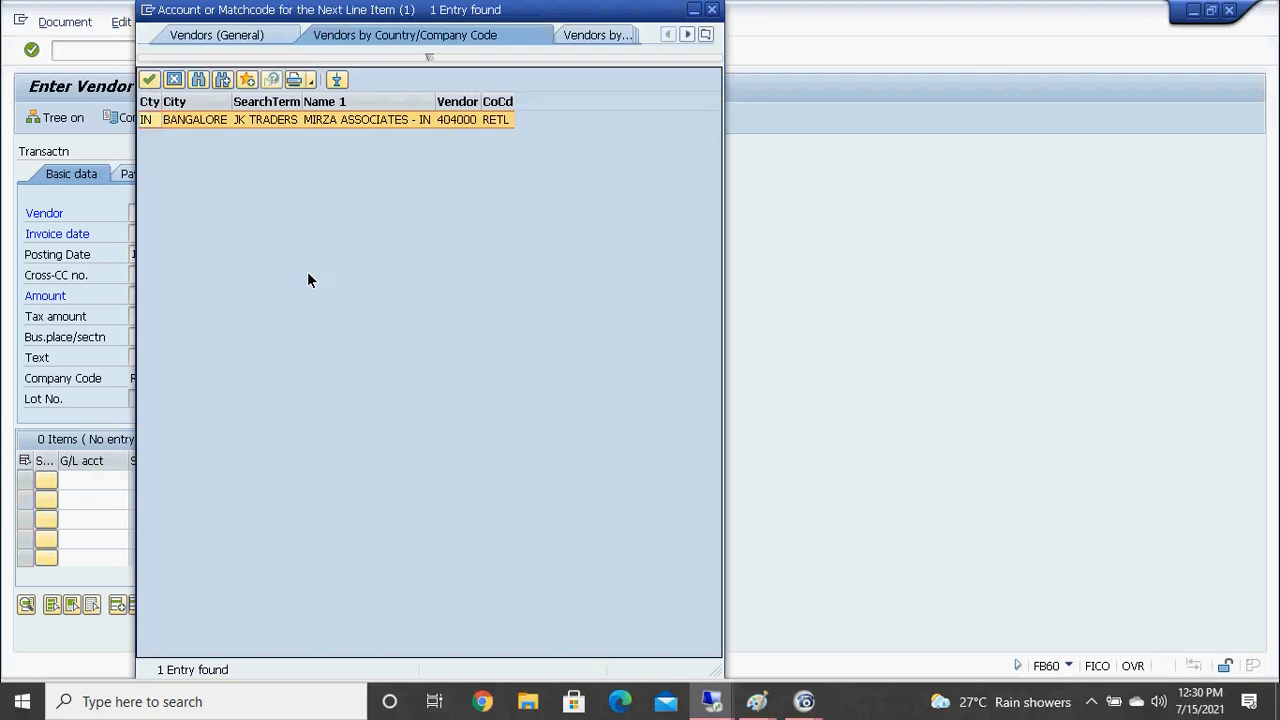
{"action": "key", "text": "Return"}
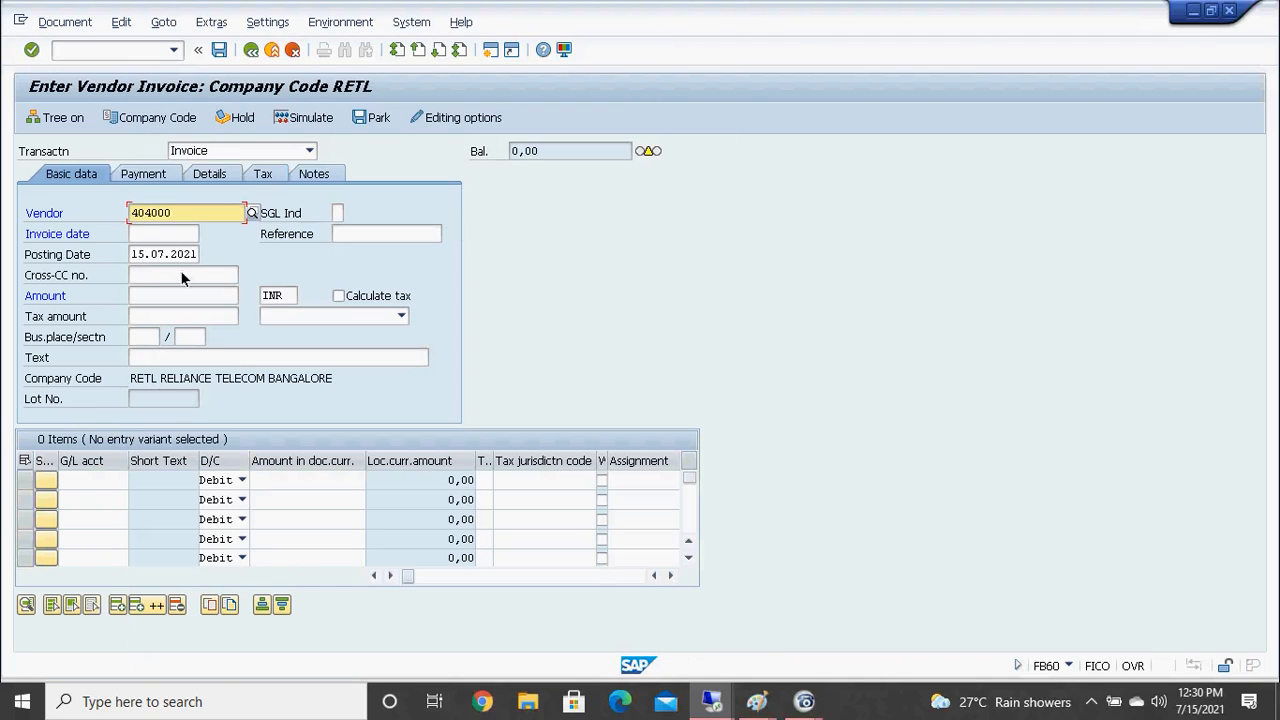
Set the invoice date to 15.07.2021 and the invoice amount to 130000 INR
{"action": "left_click", "coordinate": [141, 237]}
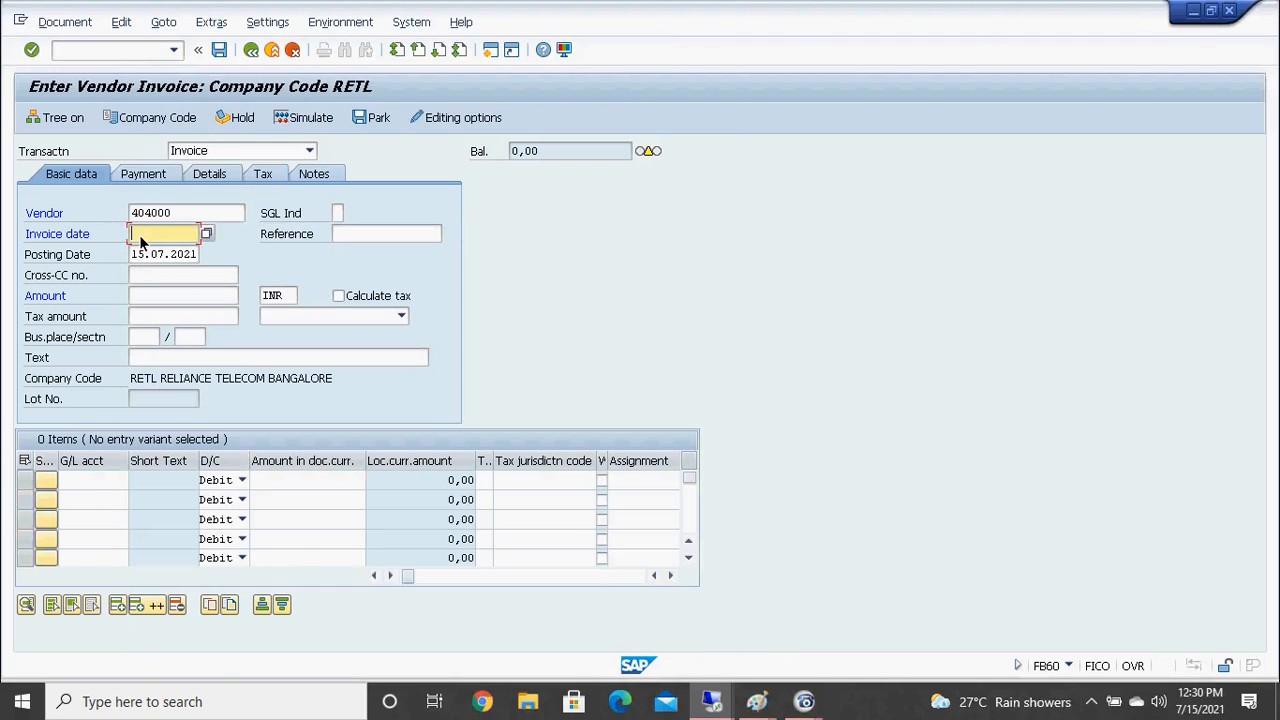
{"action": "key", "text": "F4"}
{"action": "key", "text": "Return"}
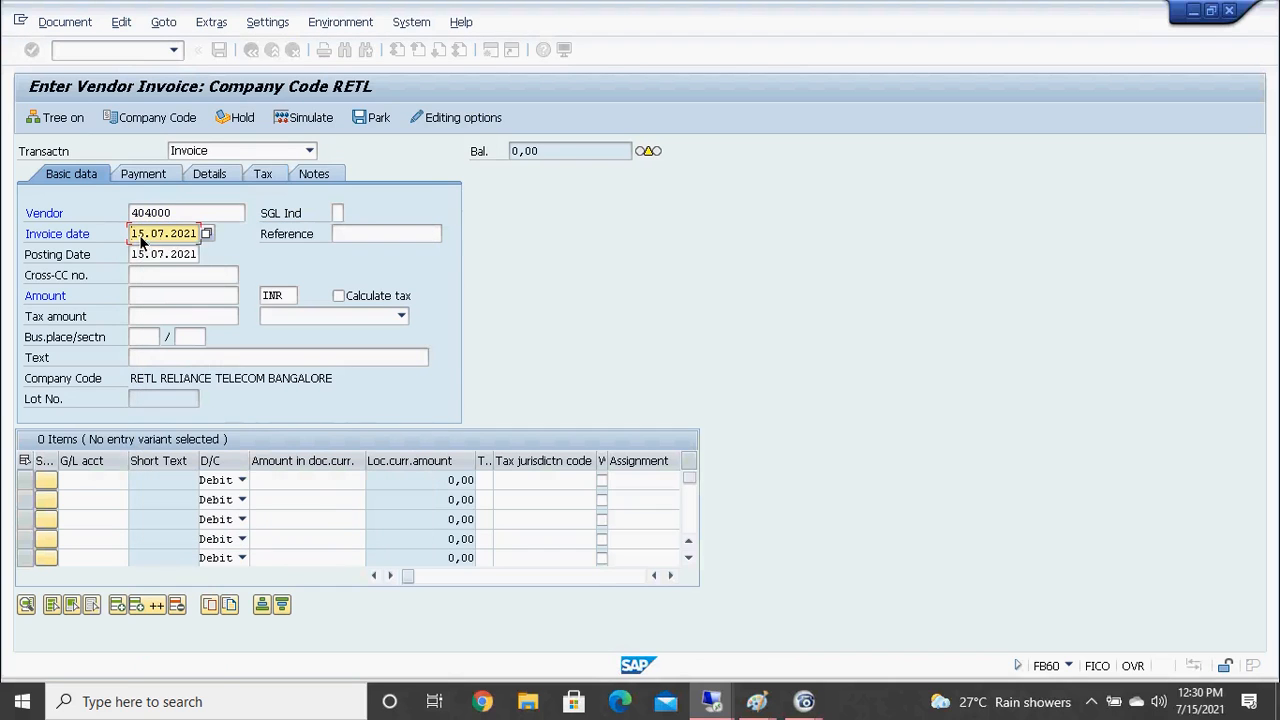
{"action": "left_click", "coordinate": [156, 295]}
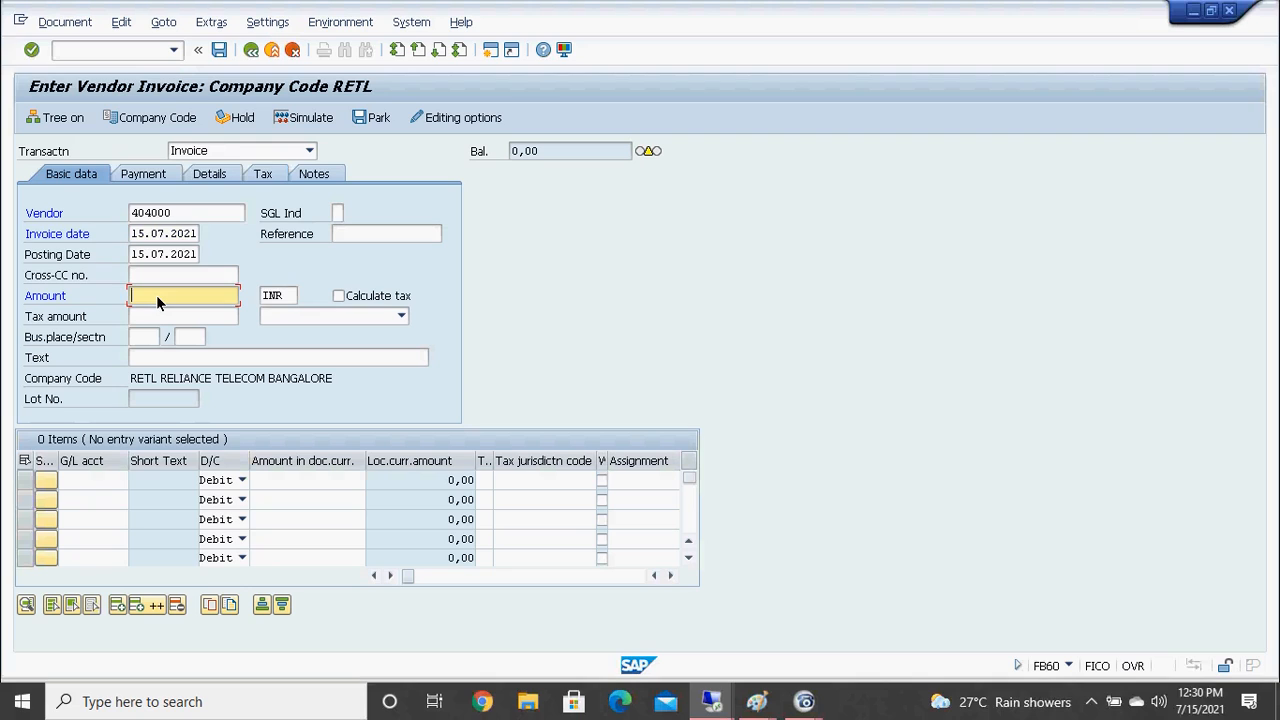
{"action": "type", "text": "130000"}
Enter the PO number as the invoice reference and set the text to "purchase with ref to PO no." followed by that number
{"action": "left_click", "coordinate": [185, 365]}
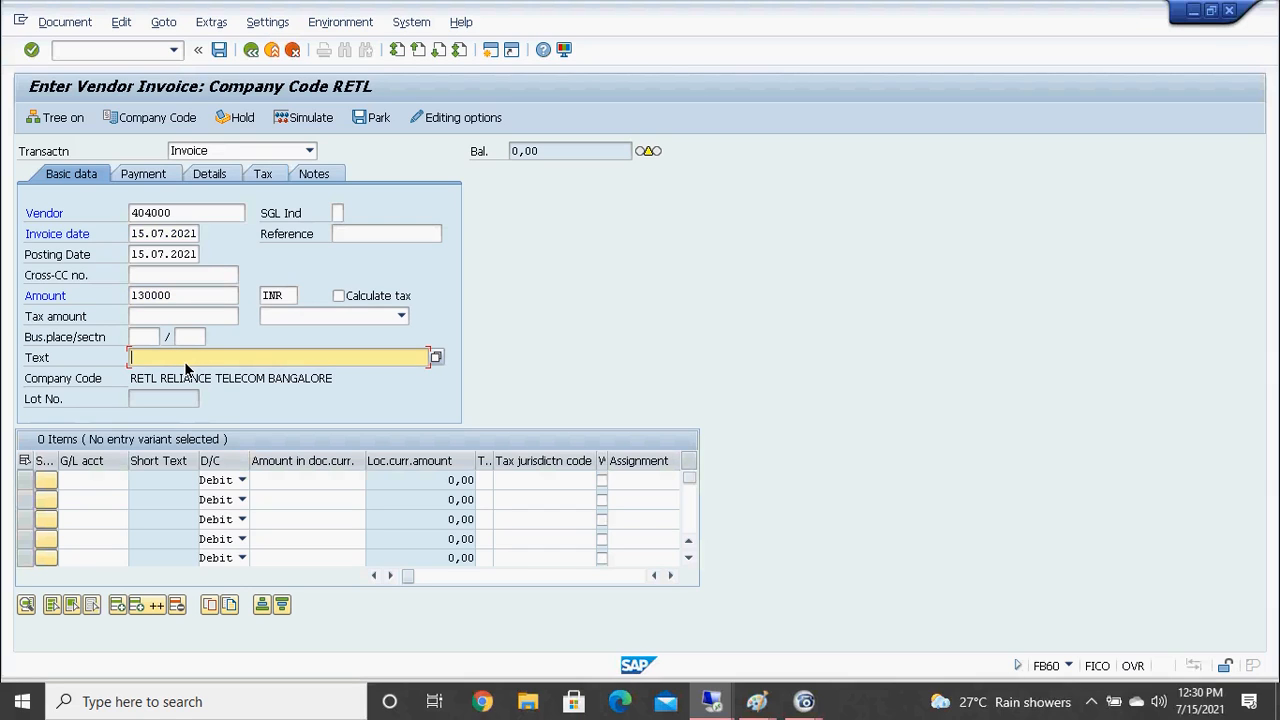
{"action": "type", "text": "purchase with ref to PO no."}
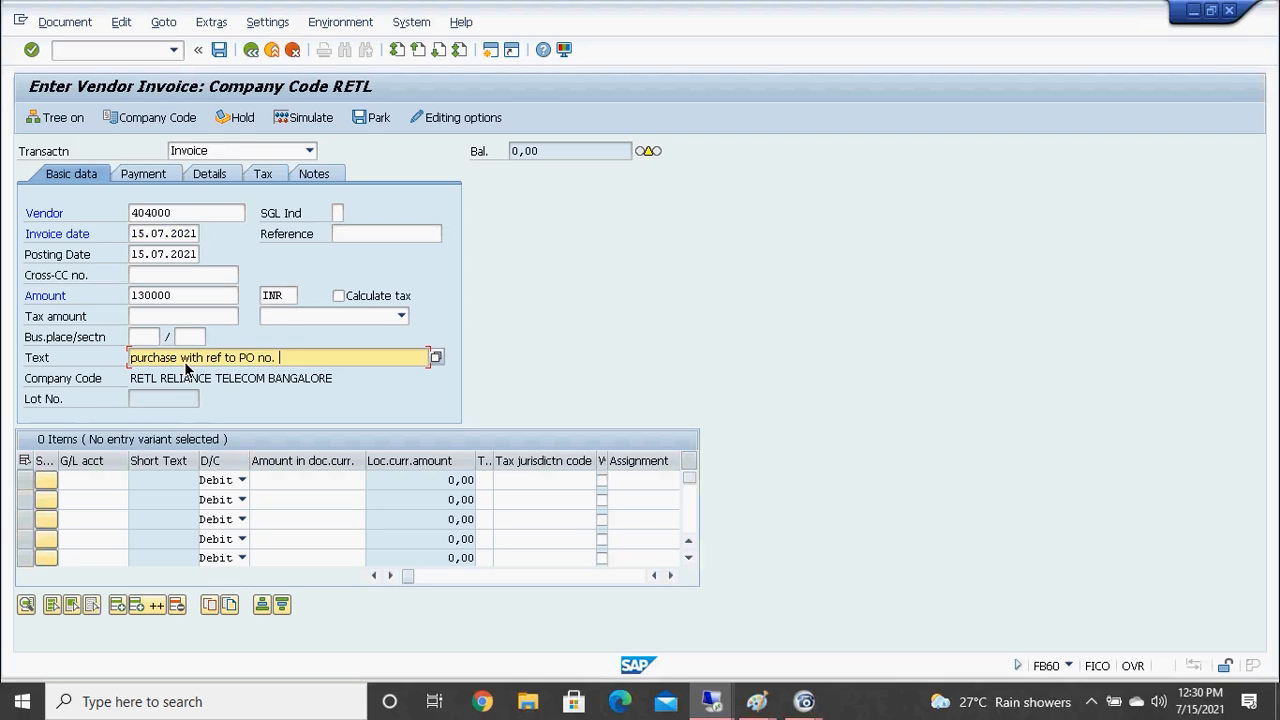
{"action": "left_click", "coordinate": [340, 234]}
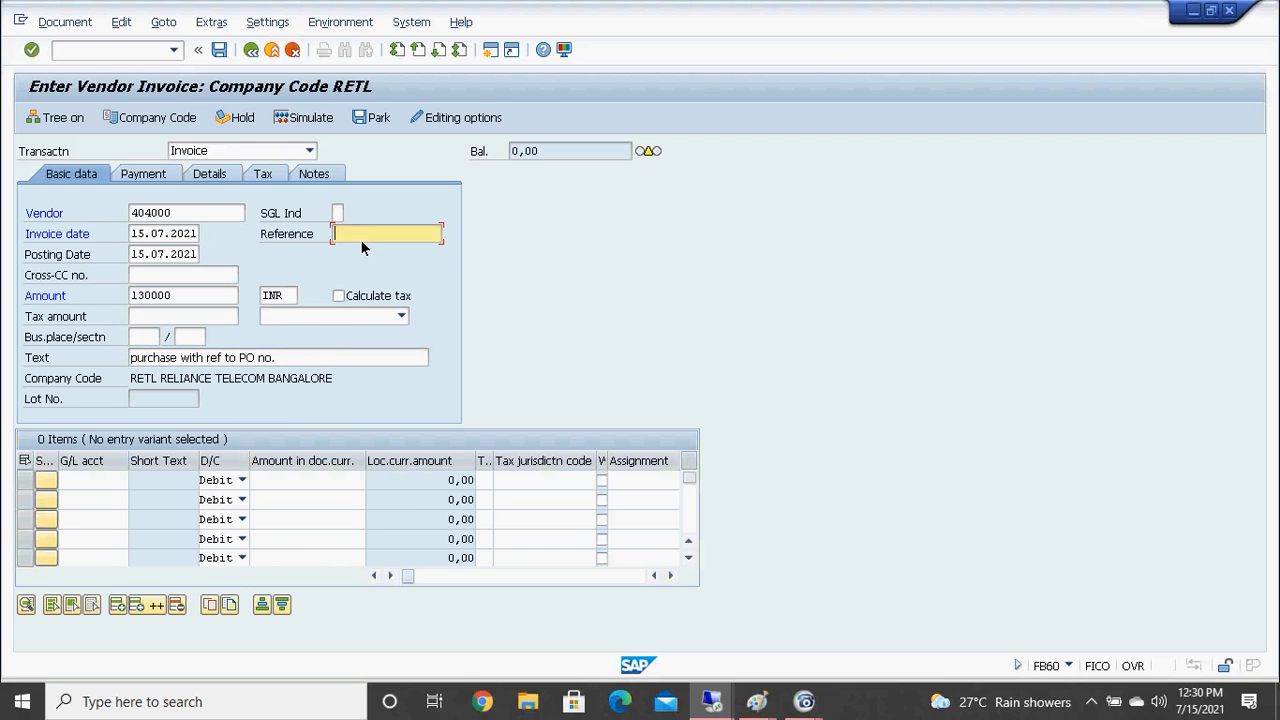
{"action": "type", "text": "6561"}
{"action": "left_click", "coordinate": [316, 357]}
{"action": "type", "text": "61"}
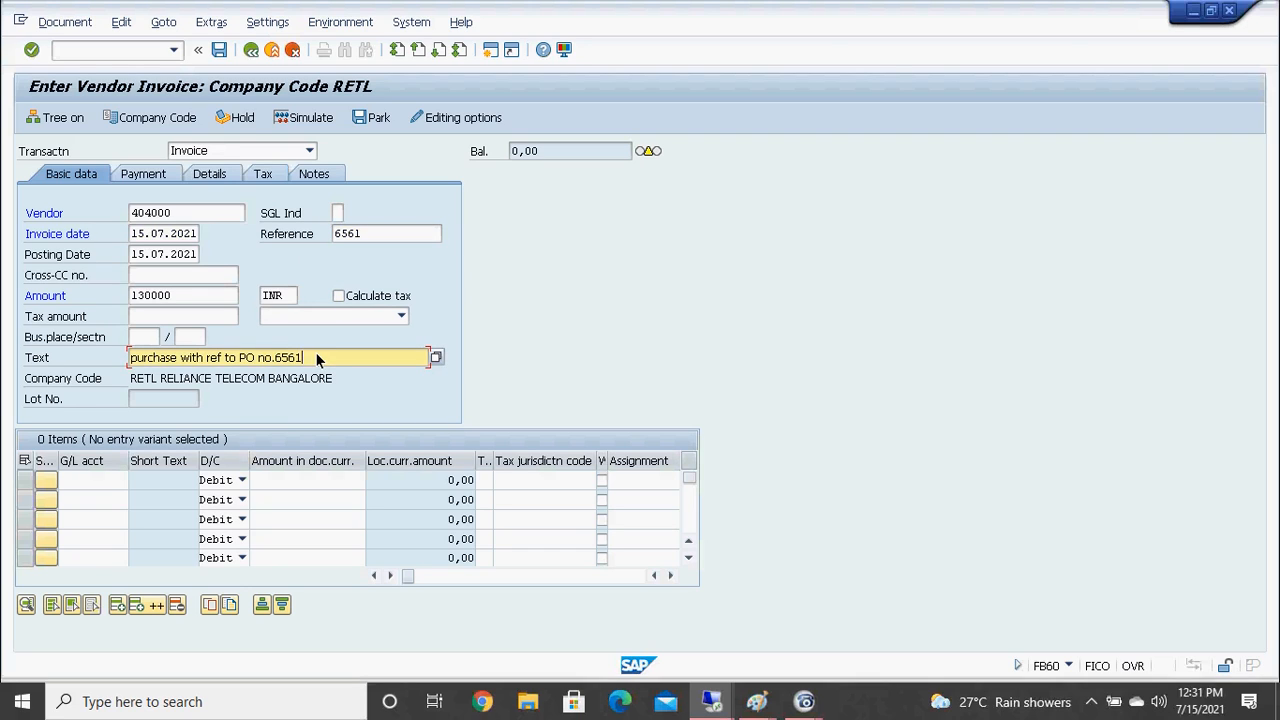
Start the first line item as a debit to the Purchase Account, with * as its document currency amount
{"action": "left_click", "coordinate": [64, 482]}
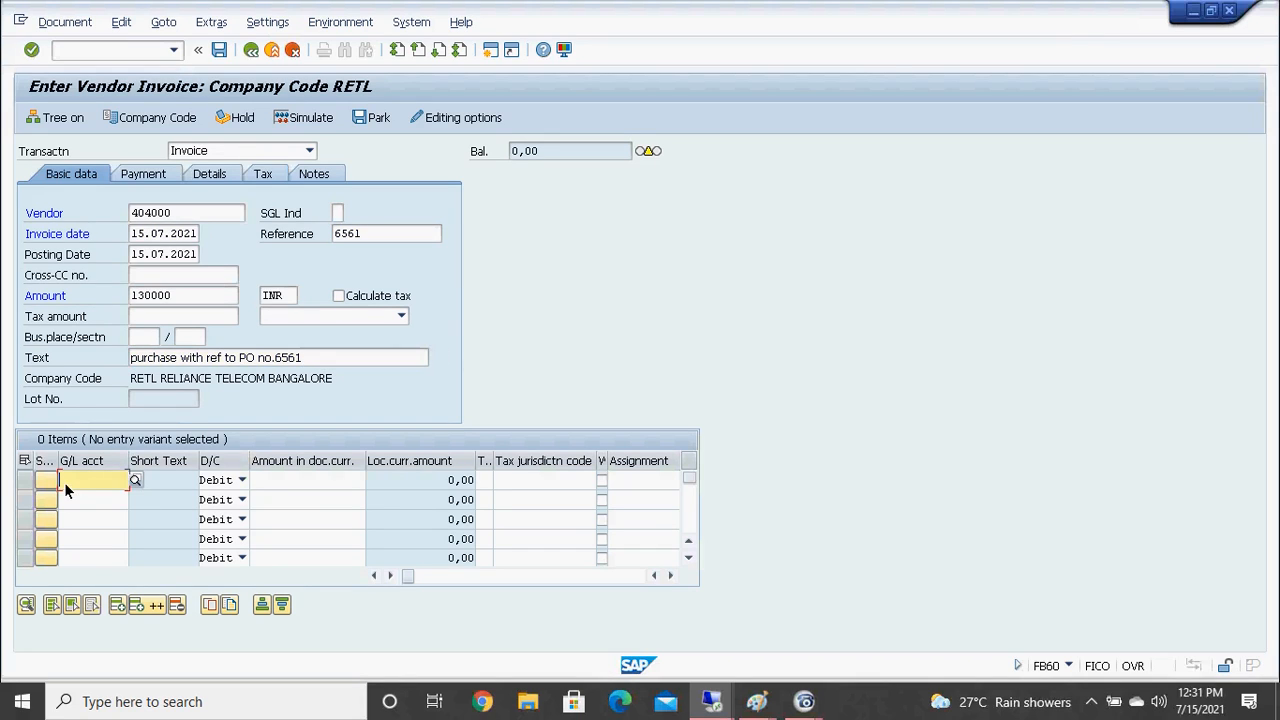
{"action": "type", "text": "400200"}
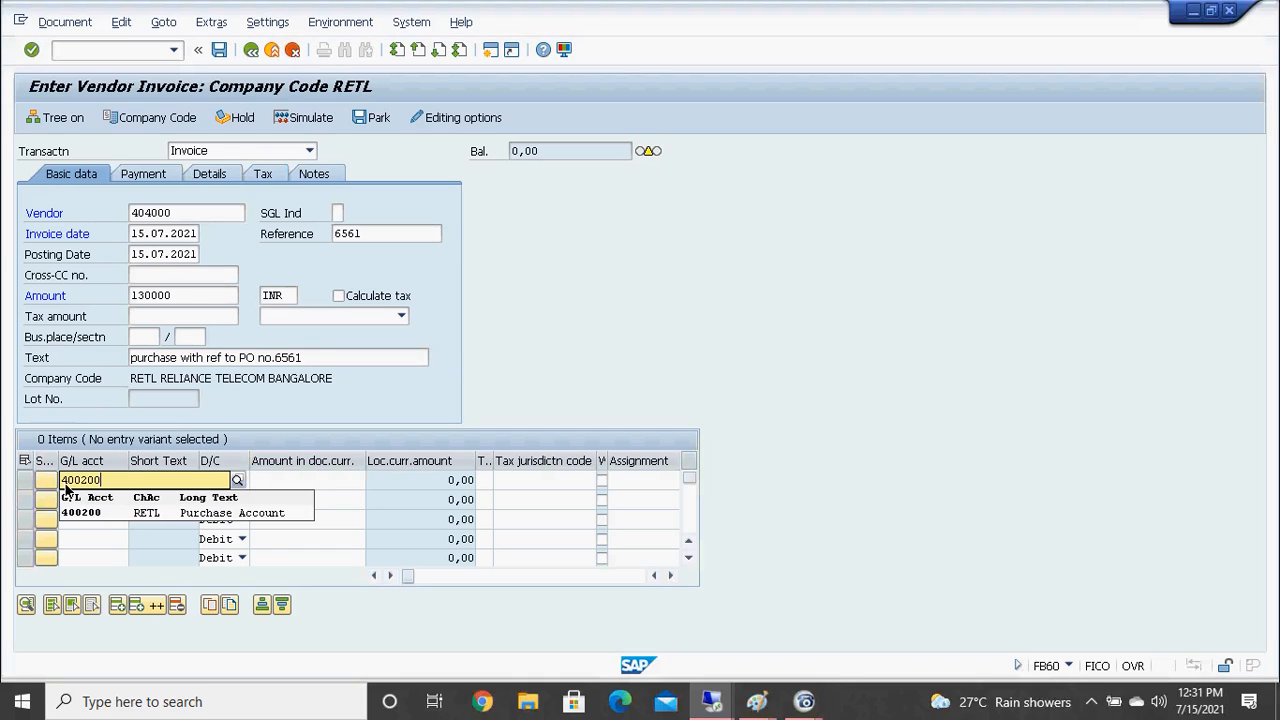
{"action": "key", "text": "Return"}
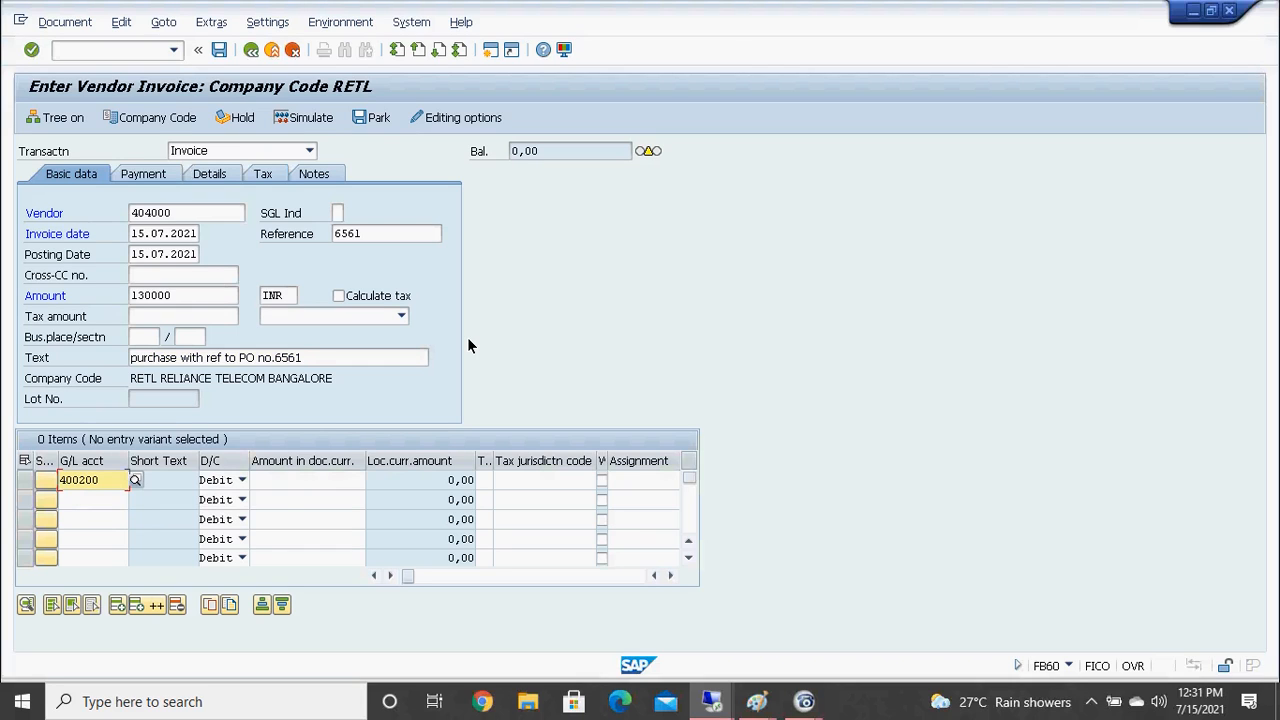
{"action": "left_click", "coordinate": [281, 484]}
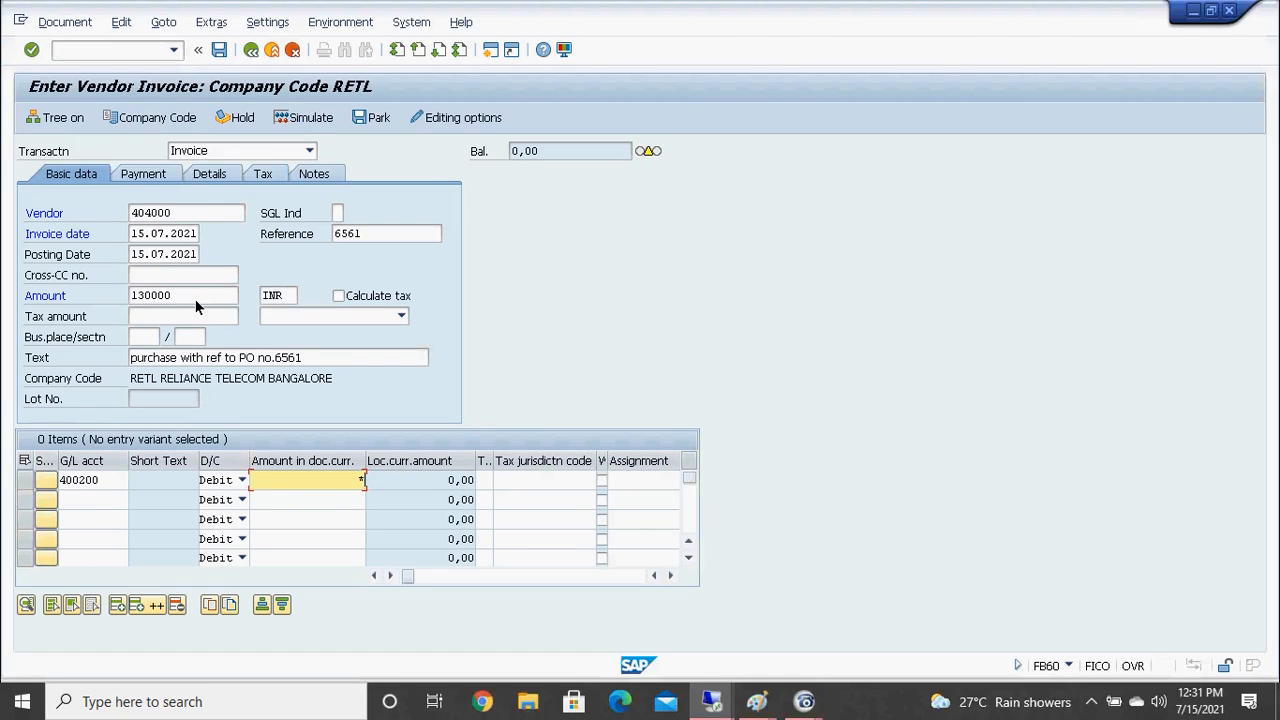
Set the Purchase Account line item's text to + so that it copies the invoice header text
{"action": "key", "text": "Tab"}
{"action": "key", "text": "Tab"}
{"action": "key", "text": "Tab"}
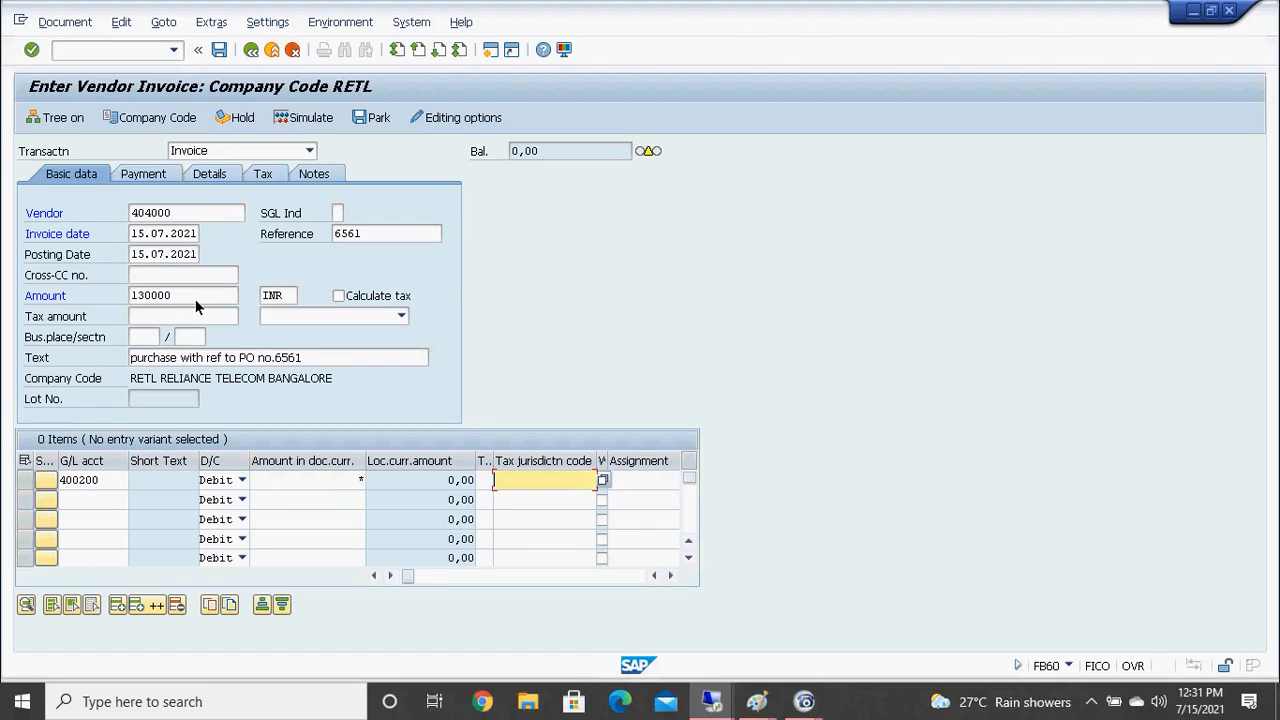
{"action": "key", "text": "Tab"}
{"action": "key", "text": "Tab"}
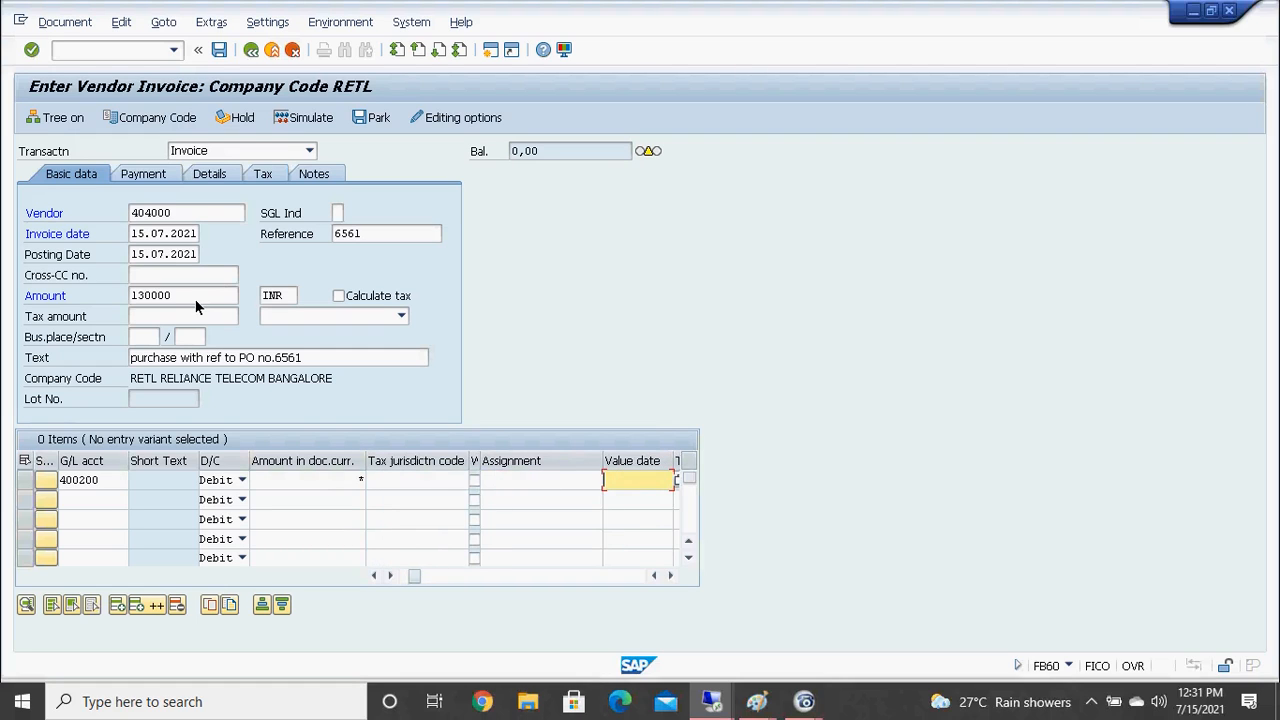
{"action": "key", "text": "Tab"}
{"action": "type", "text": "+"}
Set the line item's business area to RTHY, confirm the entries and post the vendor invoice
{"action": "key", "text": "Tab"}
{"action": "key", "text": "Tab"}
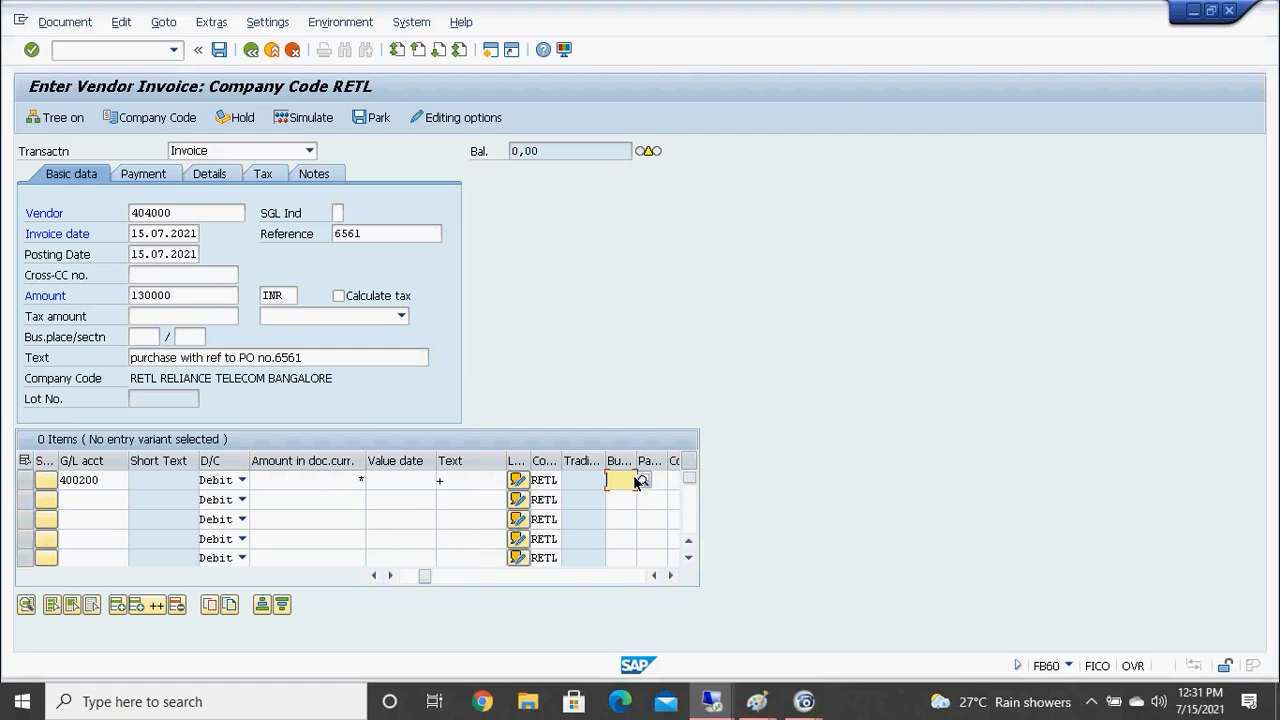
{"action": "type", "text": "rthy"}
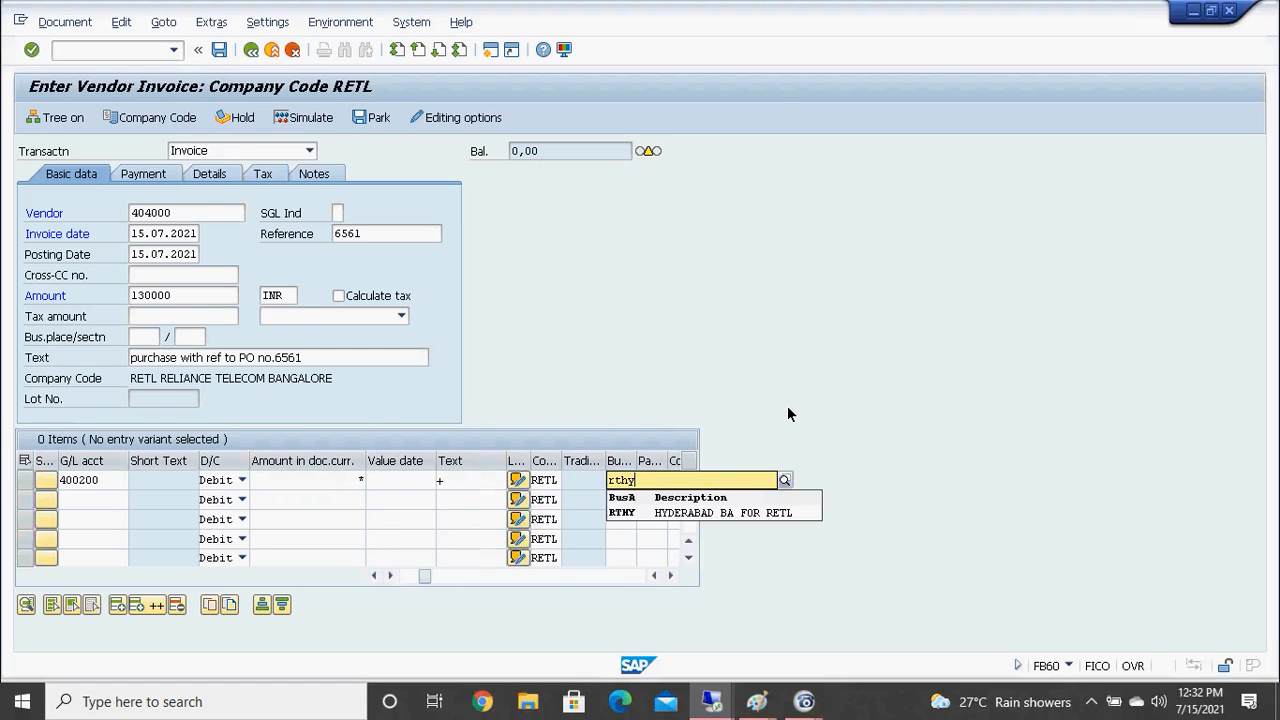
{"action": "key", "text": "Return"}
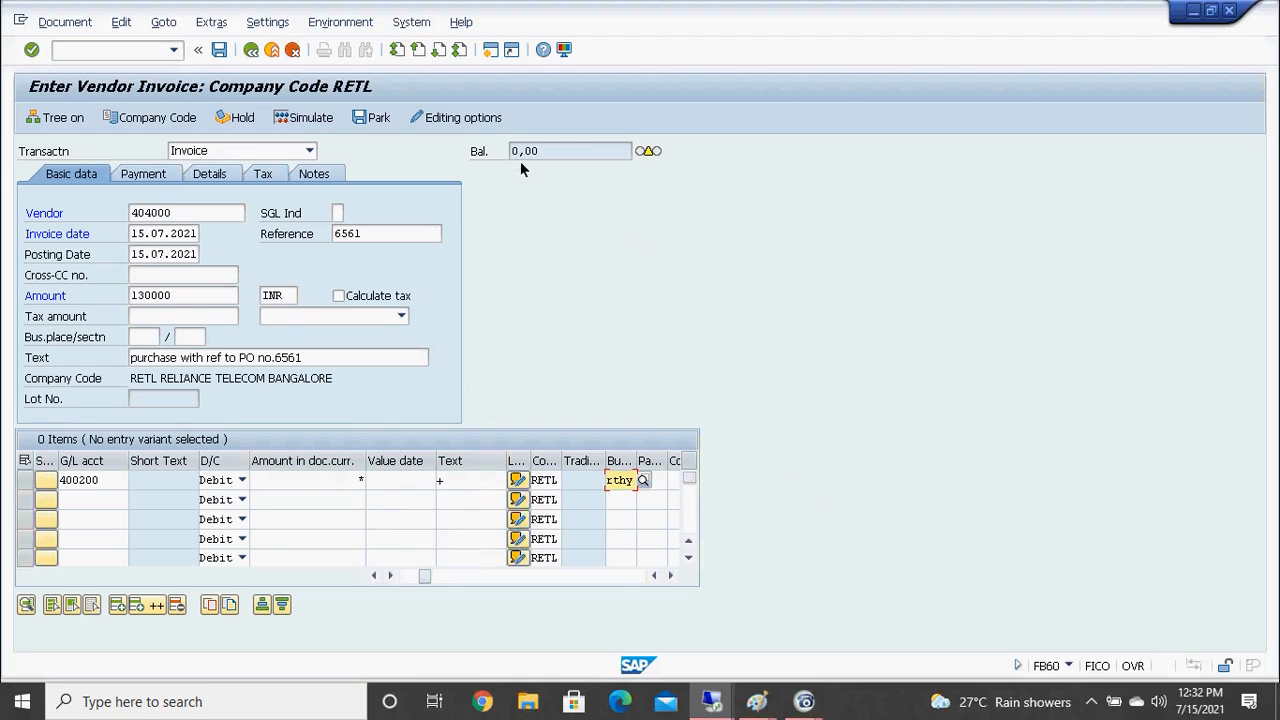
{"action": "mouse_move", "coordinate": [649, 157]}
{"action": "key", "text": "Return"}
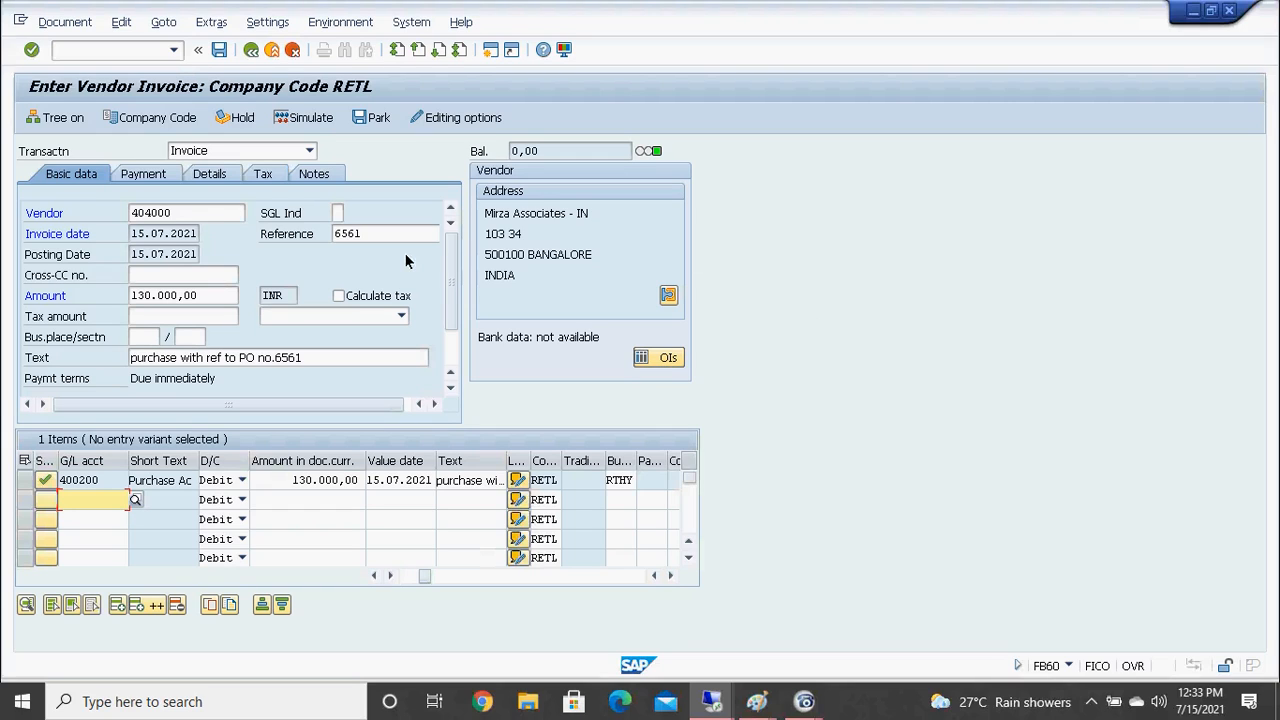
{"action": "left_click", "coordinate": [218, 50]}
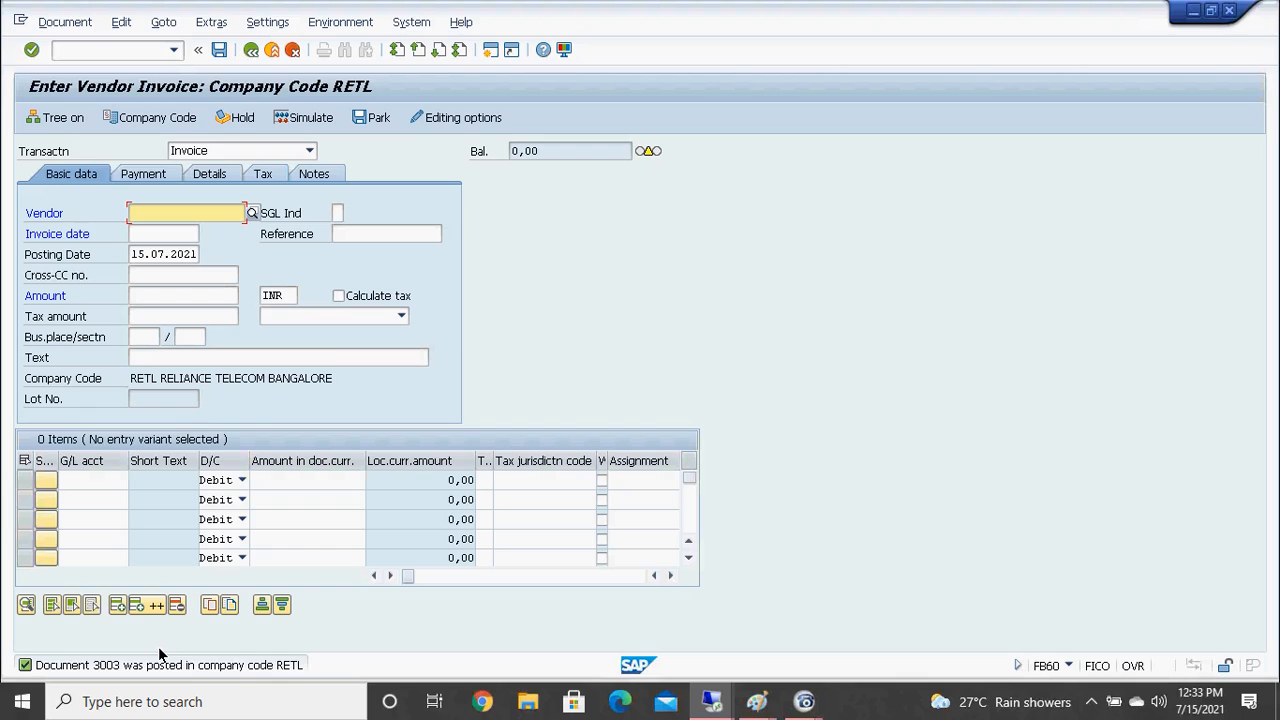
Display the vendor's open line items for company code RETL with /nfbl1n, and return to the SAP Easy Access menu
{"action": "left_click", "coordinate": [122, 48]}
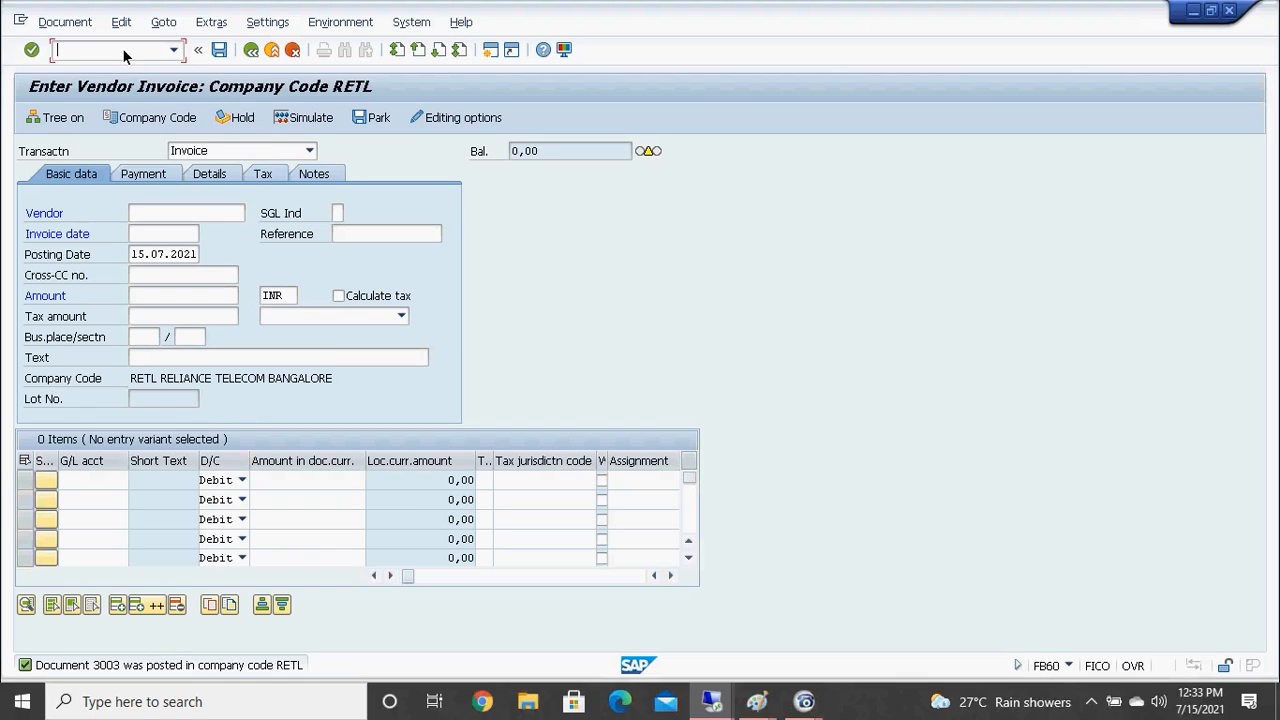
{"action": "type", "text": "/nfbl1n"}
{"action": "key", "text": "Return"}
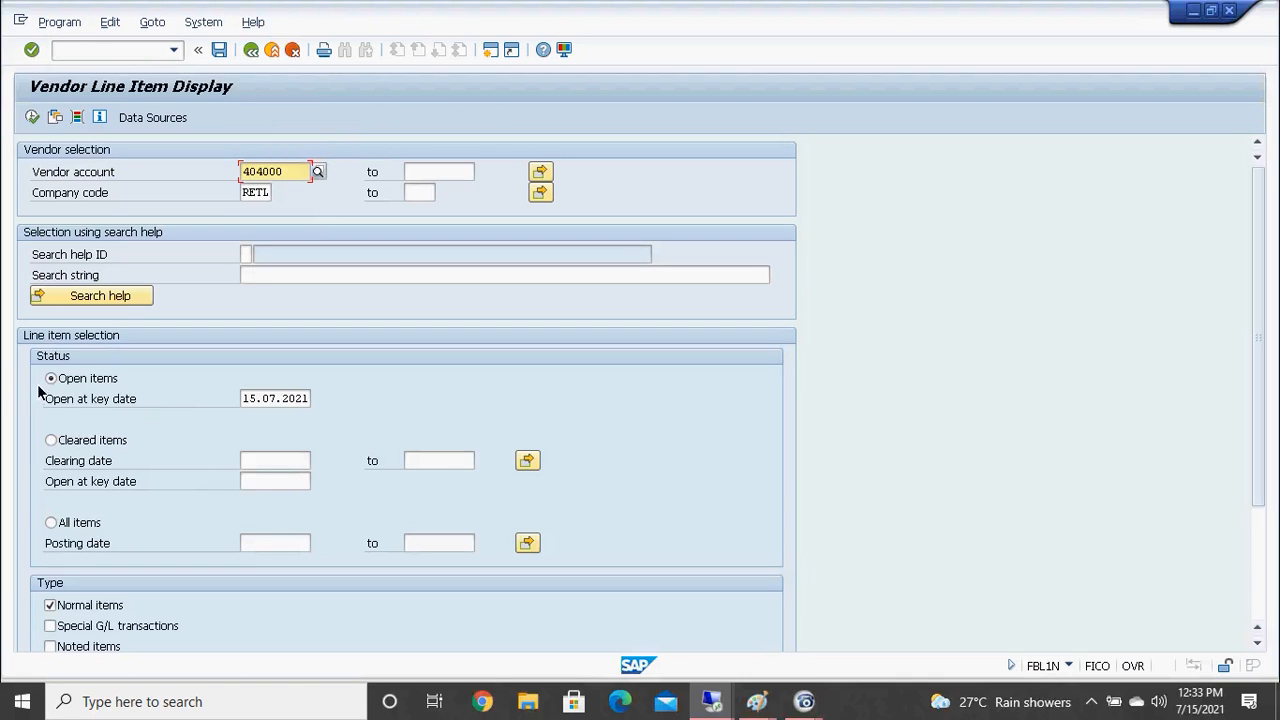
{"action": "left_click", "coordinate": [33, 118]}
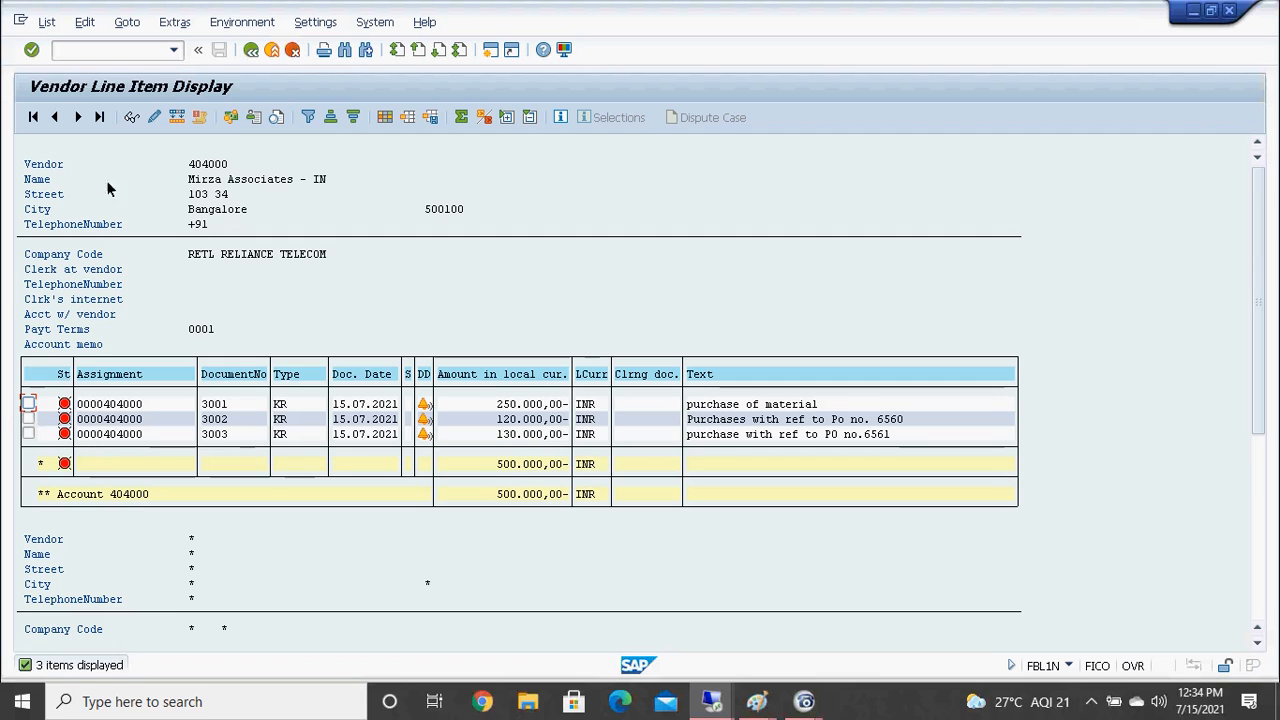
{"action": "left_click", "coordinate": [249, 53]}
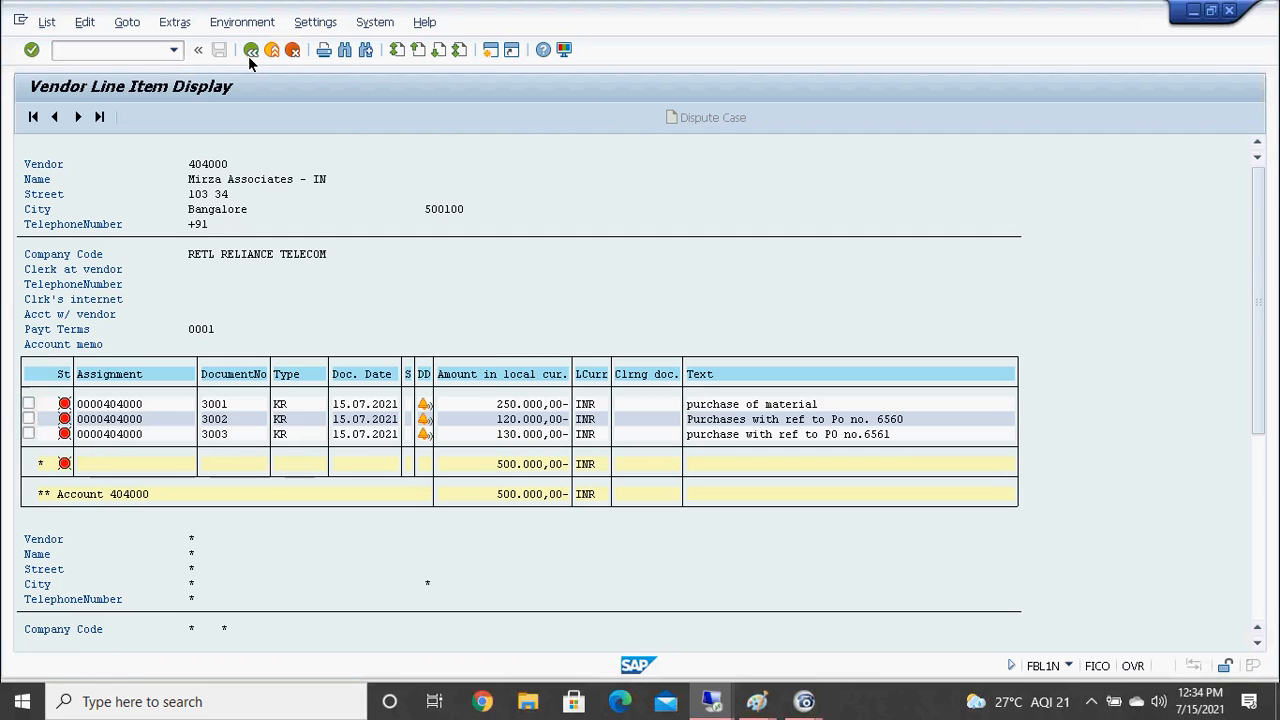
{"action": "left_click", "coordinate": [249, 53]}
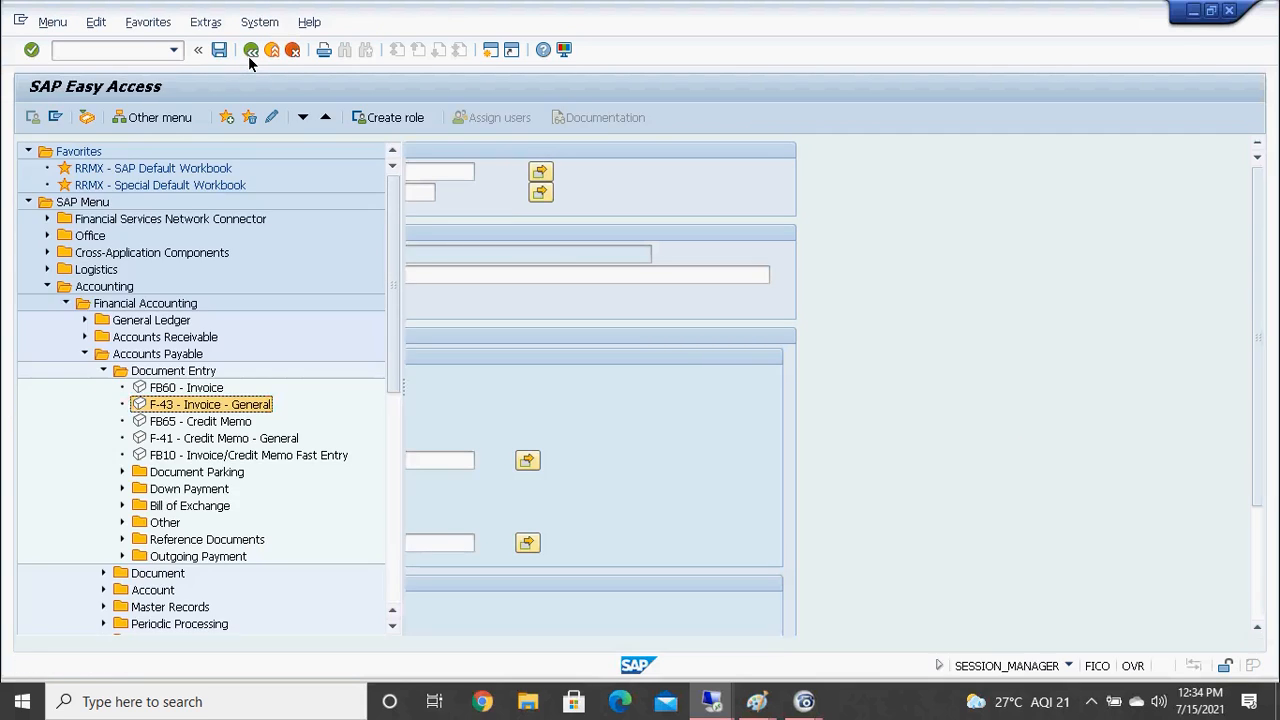
Collapse Document Entry under Accounts Payable and expand Information System down to Reports for Accounts Payable Accounting
{"action": "left_click", "coordinate": [175, 376]}
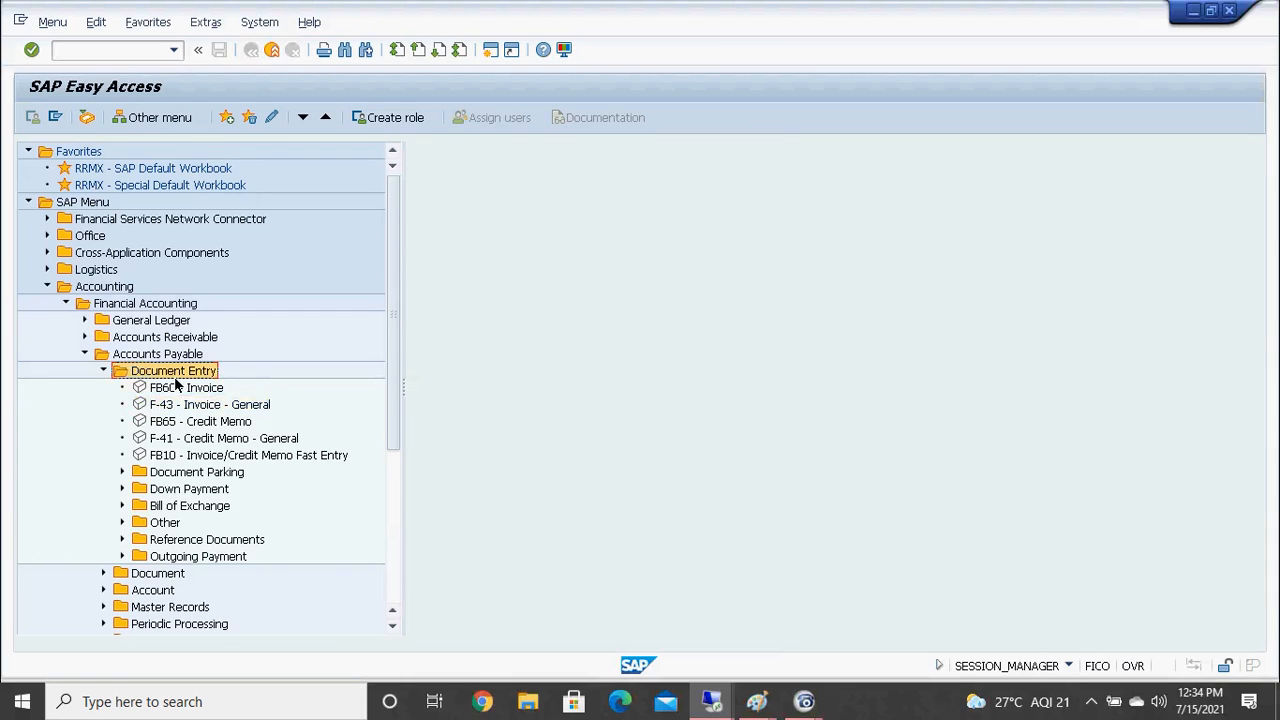
{"action": "double_click", "coordinate": [175, 378]}
{"action": "key", "text": "Down"}
{"action": "key", "text": "Down"}
{"action": "key", "text": "Down"}
{"action": "key", "text": "Down"}
{"action": "key", "text": "Down"}
{"action": "key", "text": "Down"}
{"action": "key", "text": "Down"}
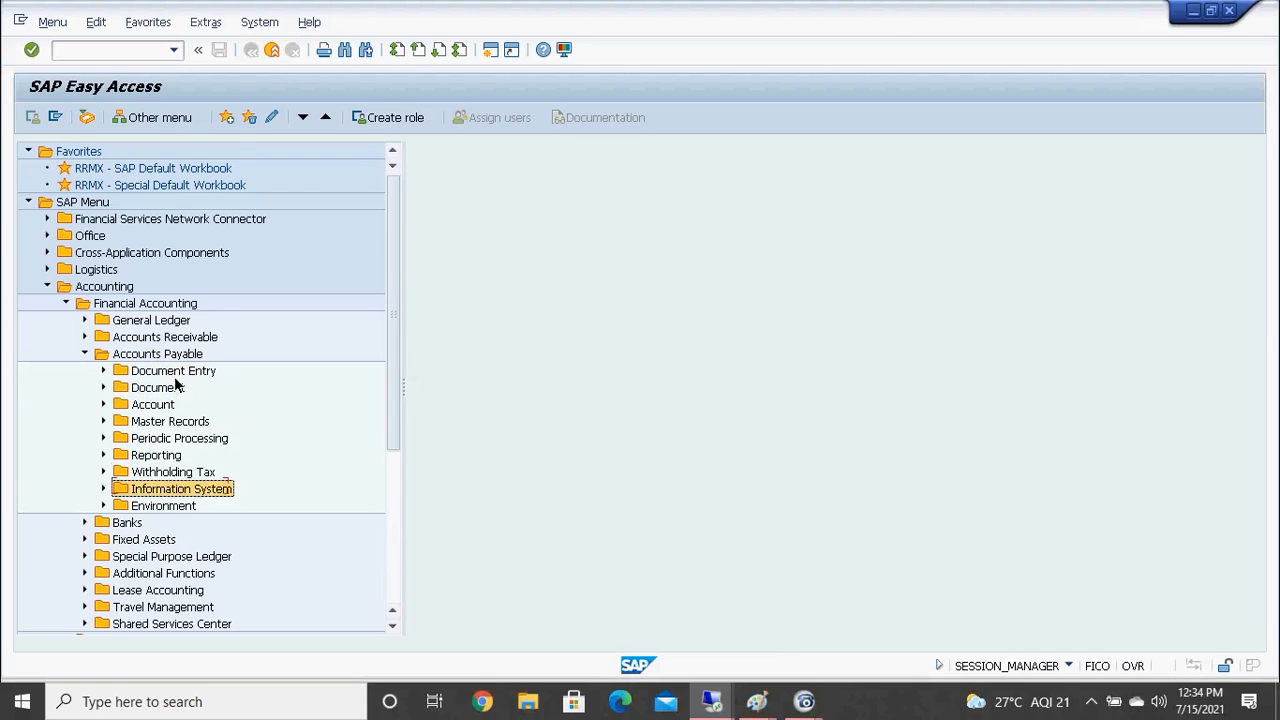
{"action": "key", "text": "Right"}
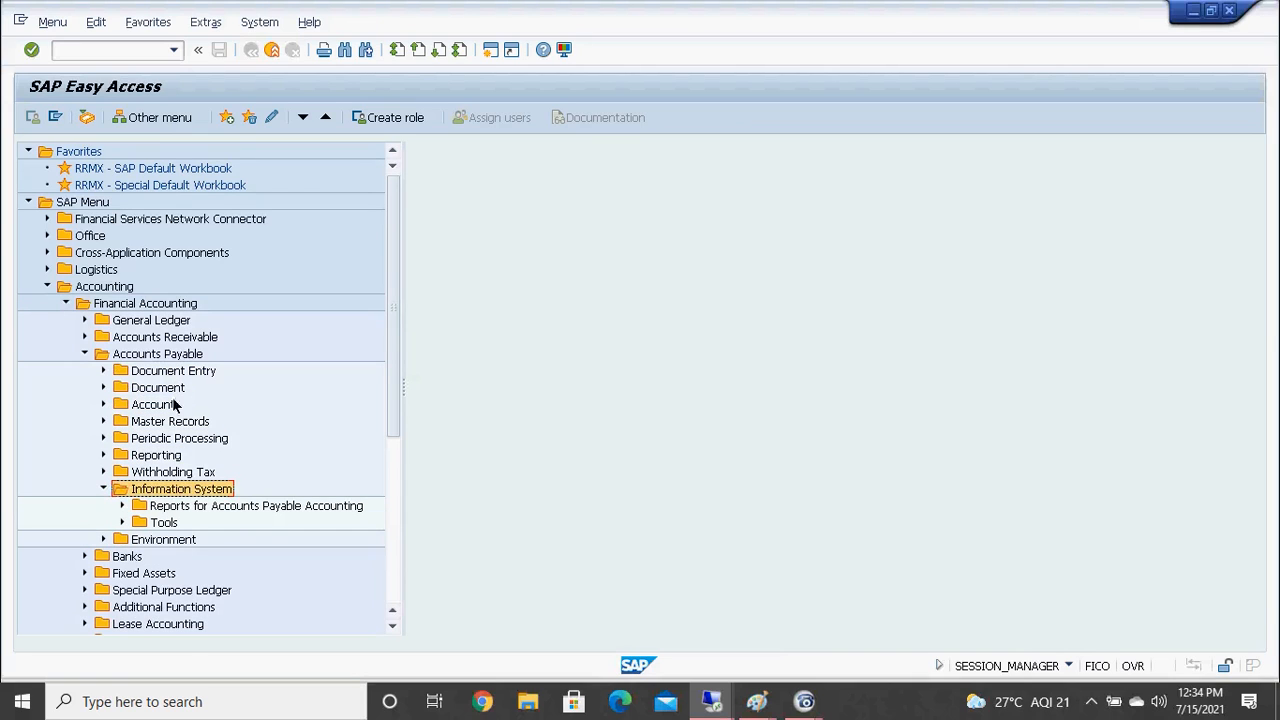
{"action": "left_click", "coordinate": [165, 508]}
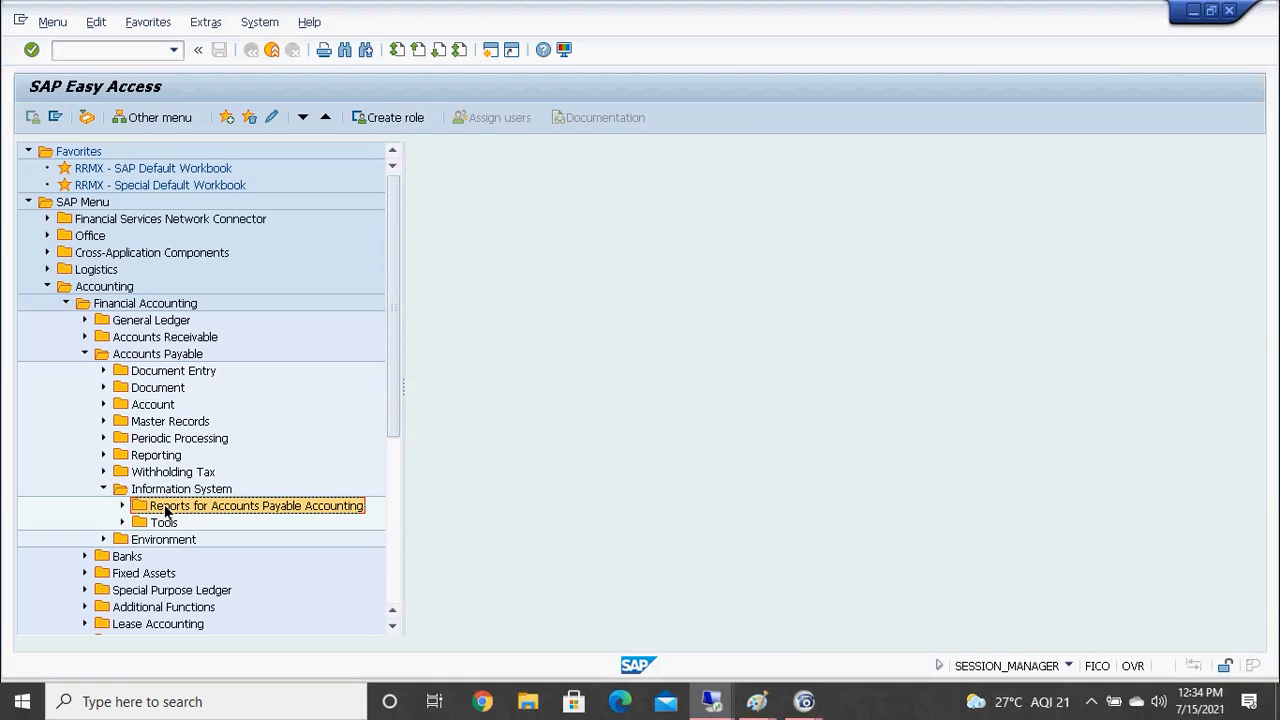
{"action": "key", "text": "Right"}
Look through the accounts payable report folders, expanding Vendor Balances, Vendors: Items and Master Data to view their reports
{"action": "key", "text": "Down"}
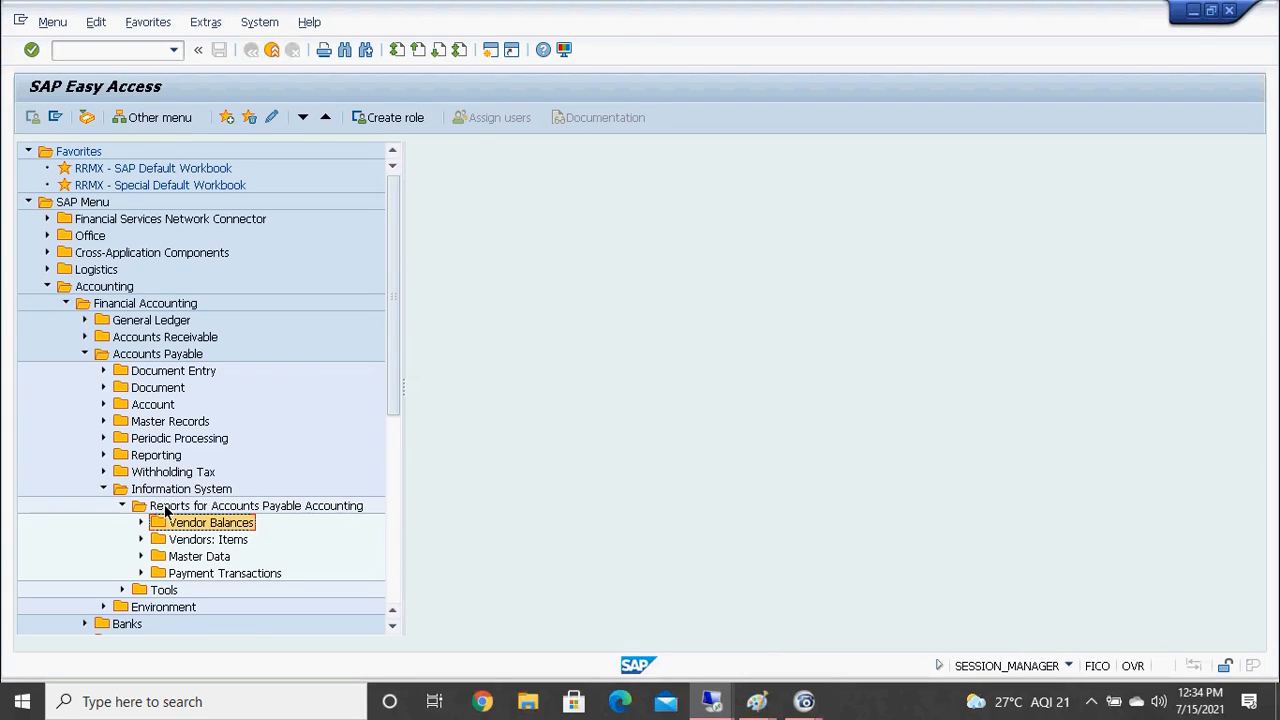
{"action": "key", "text": "Down"}
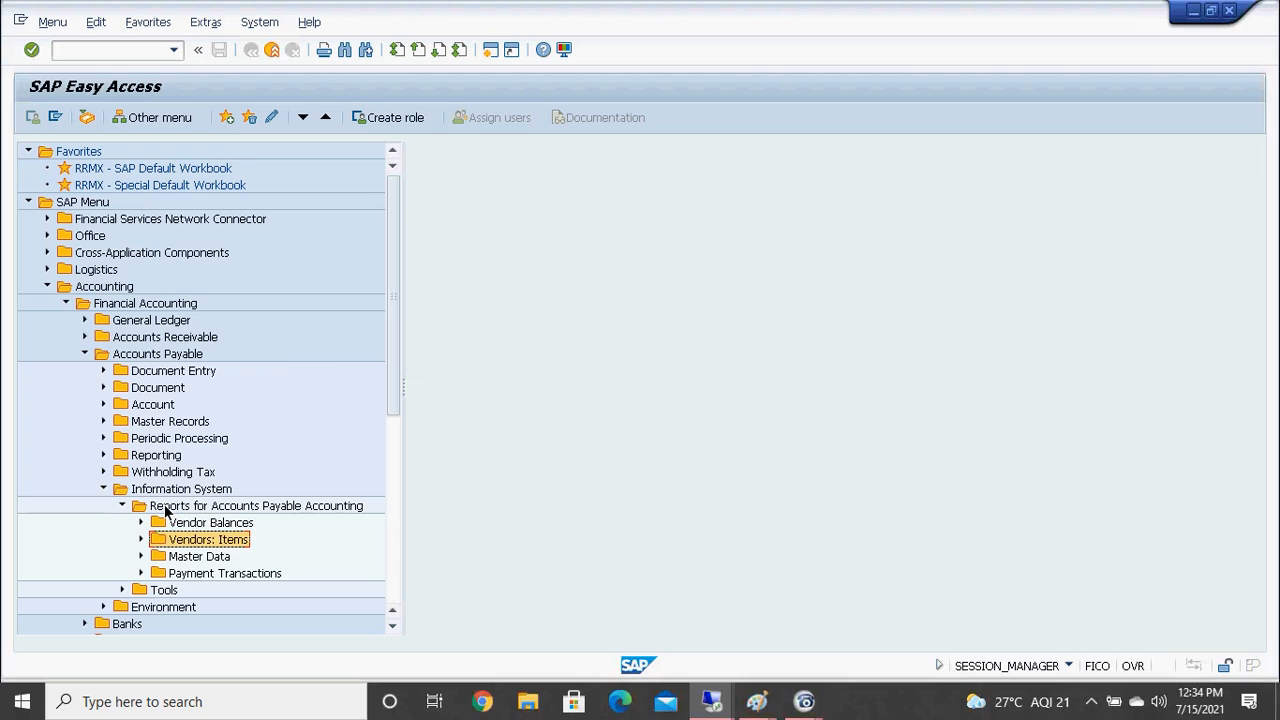
{"action": "key", "text": "Down"}
{"action": "key", "text": "Down"}
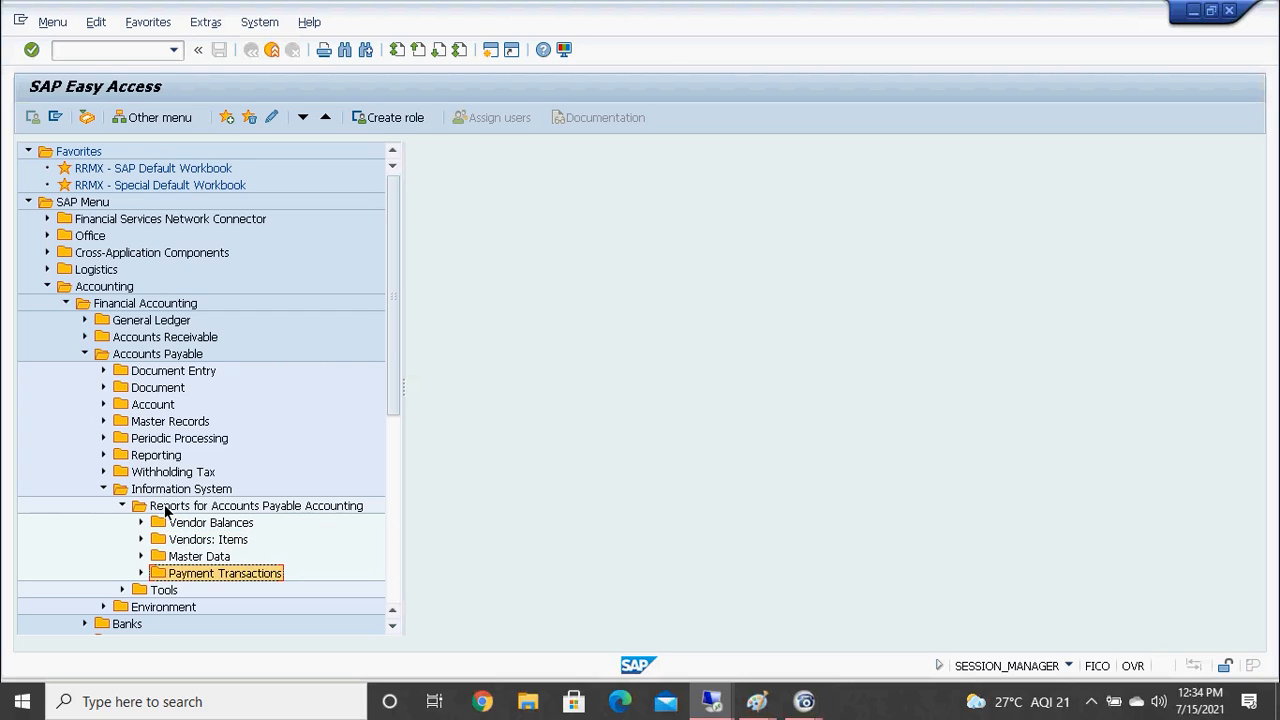
{"action": "key", "text": "Up"}
{"action": "key", "text": "Up"}
{"action": "key", "text": "Up"}
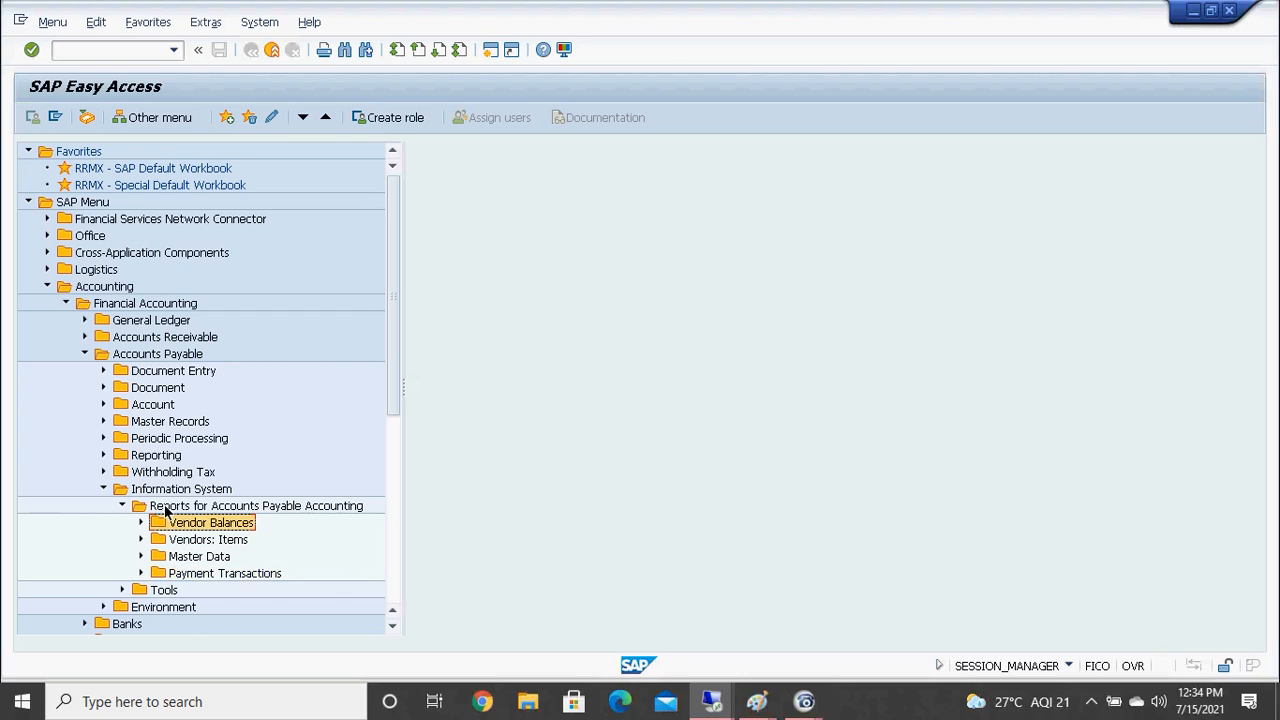
{"action": "key", "text": "Right"}
{"action": "key", "text": "Down"}
{"action": "key", "text": "Down"}
{"action": "key", "text": "Down"}
{"action": "key", "text": "Down"}
{"action": "key", "text": "Down"}
{"action": "key", "text": "Down"}
{"action": "key", "text": "Down"}
{"action": "key", "text": "Down"}
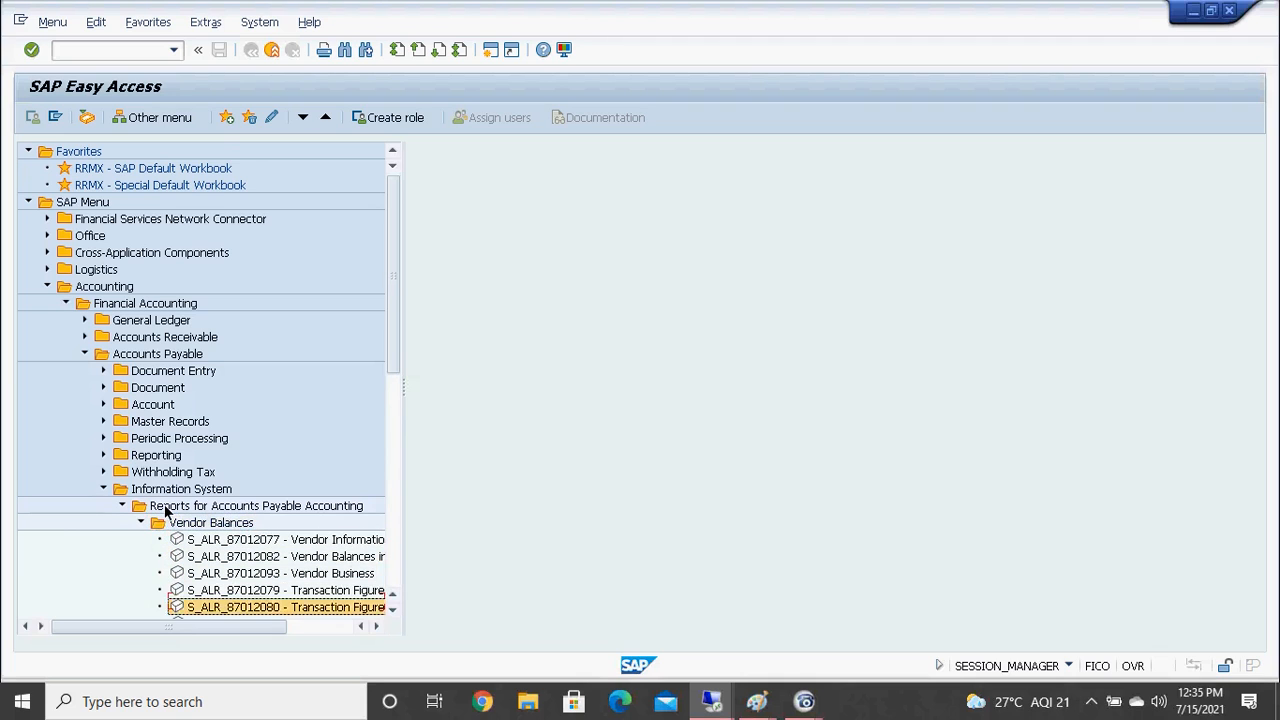
{"action": "key", "text": "Up"}
{"action": "key", "text": "Right"}
{"action": "key", "text": "Down"}
{"action": "key", "text": "Down"}
{"action": "key", "text": "Down"}
{"action": "key", "text": "Down"}
{"action": "key", "text": "Down"}
{"action": "key", "text": "Down"}
{"action": "key", "text": "Down"}
{"action": "key", "text": "Down"}
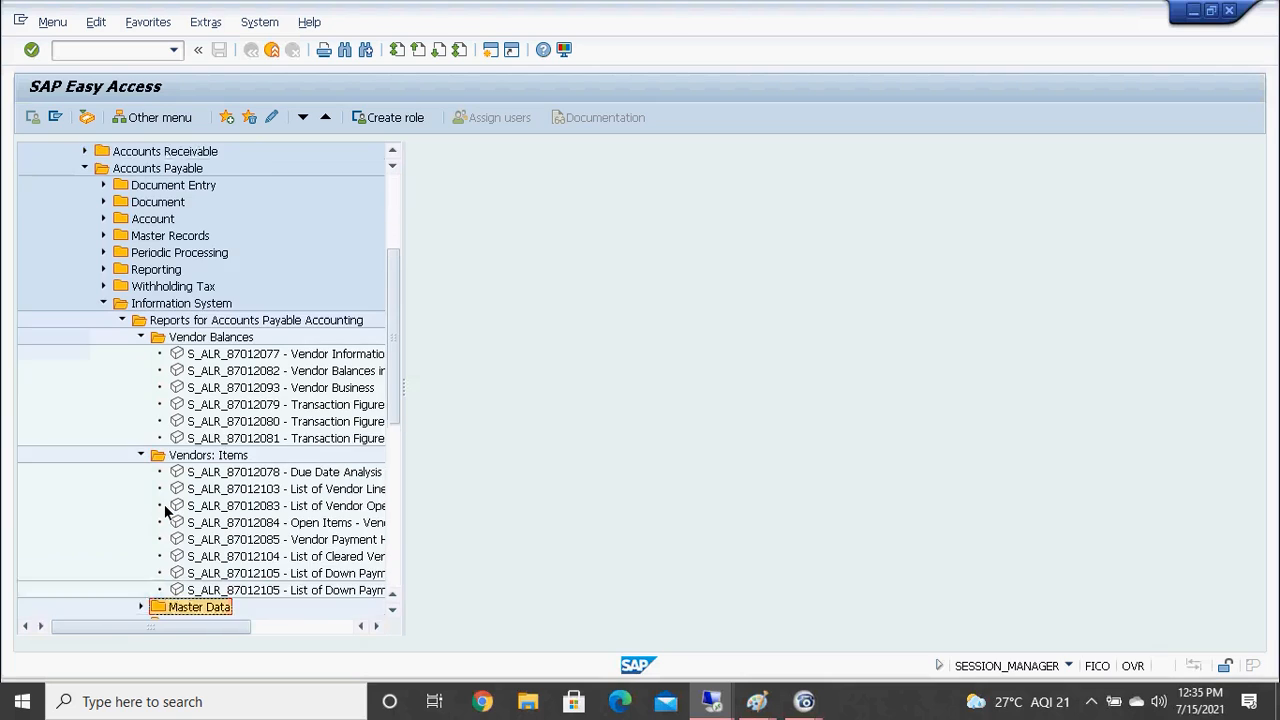
{"action": "key", "text": "Right"}
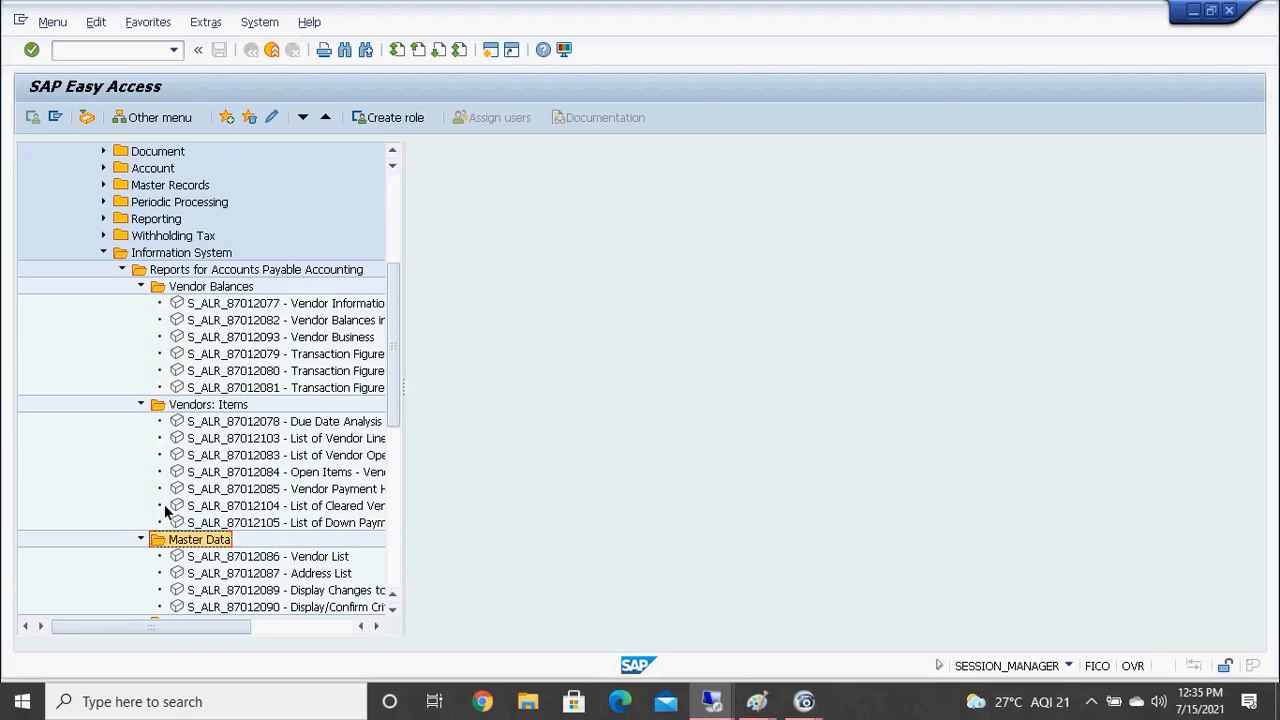
{"action": "key", "text": "Down"}
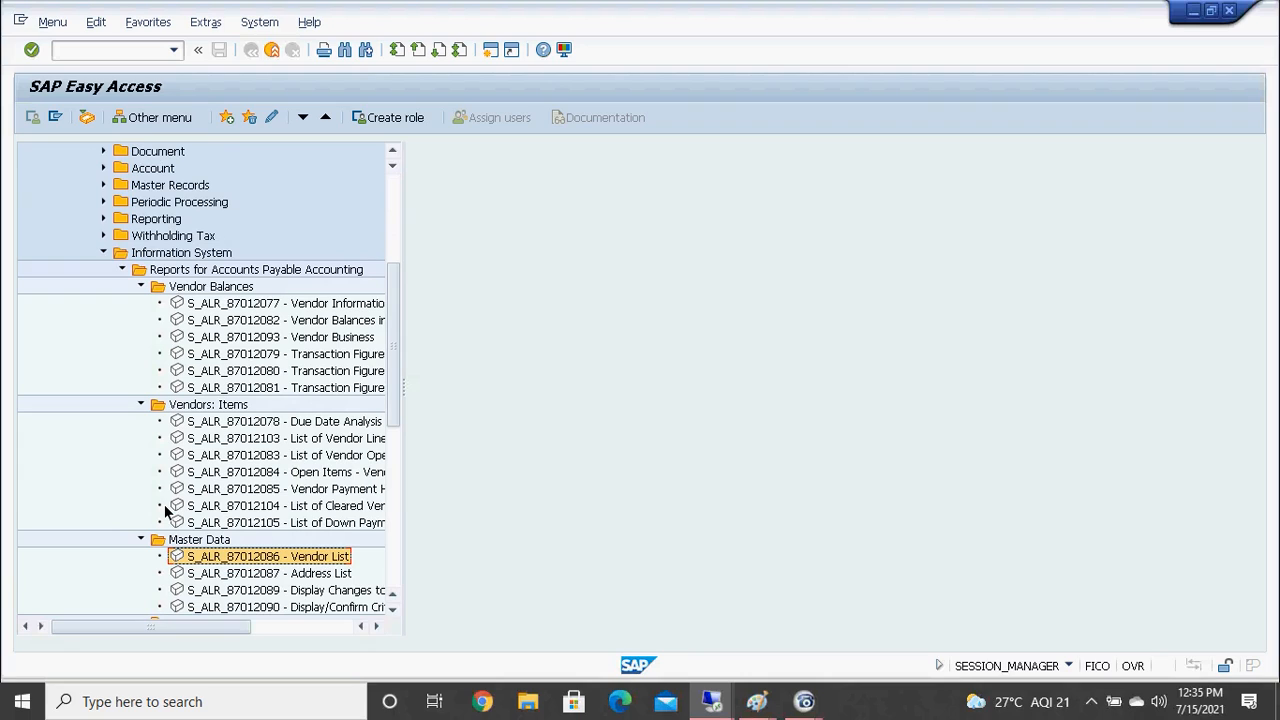
{"action": "key", "text": "Down"}
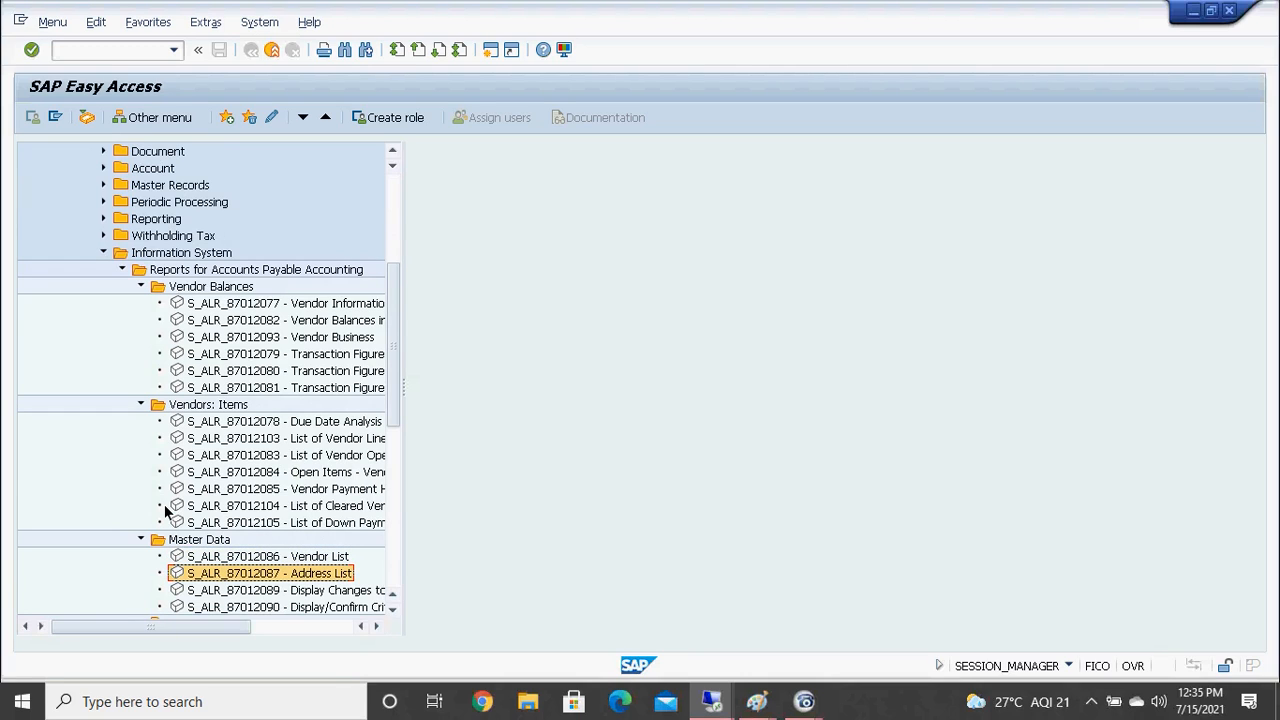
Collapse the Master Data, Vendors: Items and Vendor Balances folders, and close the Information System branch
{"action": "key", "text": "Up"}
{"action": "key", "text": "Up"}
{"action": "key", "text": "Left"}
{"action": "key", "text": "Up"}
{"action": "key", "text": "Up"}
{"action": "key", "text": "Up"}
{"action": "key", "text": "Up"}
{"action": "key", "text": "Up"}
{"action": "key", "text": "Up"}
{"action": "key", "text": "Up"}
{"action": "key", "text": "Left"}
{"action": "key", "text": "Up"}
{"action": "key", "text": "Up"}
{"action": "key", "text": "Up"}
{"action": "key", "text": "Up"}
{"action": "key", "text": "Up"}
{"action": "key", "text": "Up"}
{"action": "key", "text": "Up"}
{"action": "key", "text": "Left"}
{"action": "key", "text": "Up"}
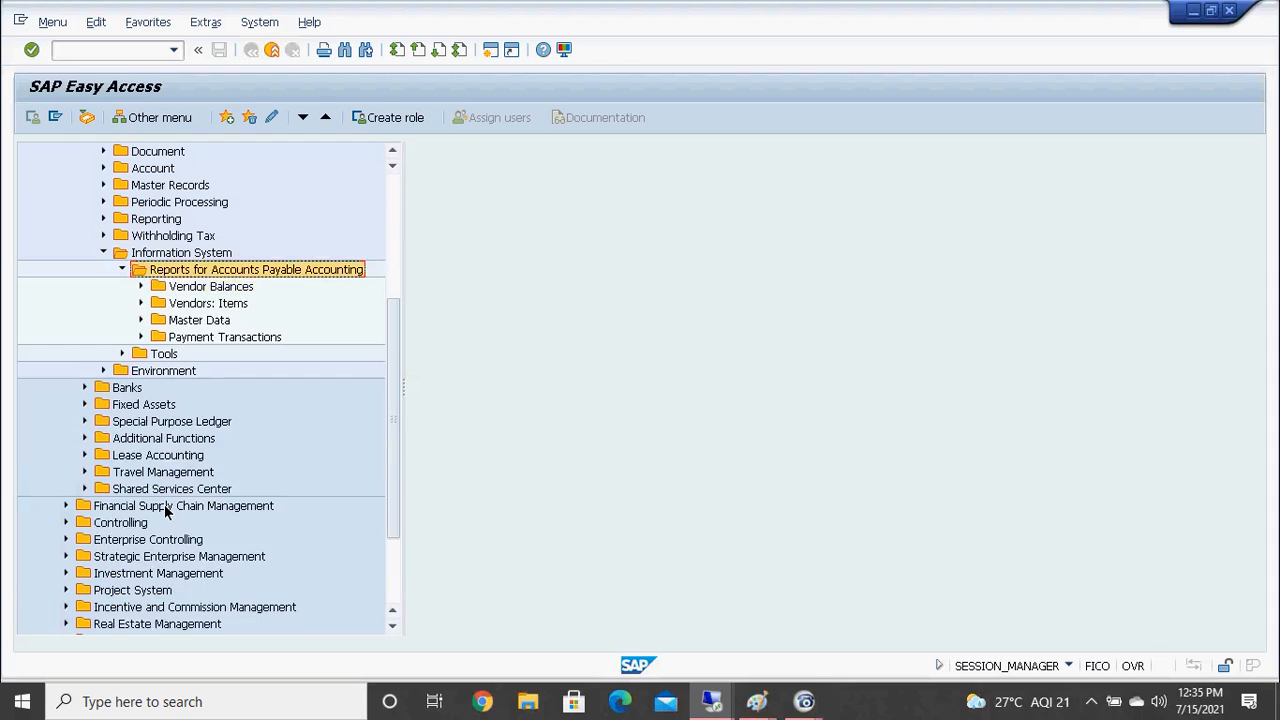
{"action": "key", "text": "Left"}
{"action": "key", "text": "Up"}
{"action": "key", "text": "Left"}
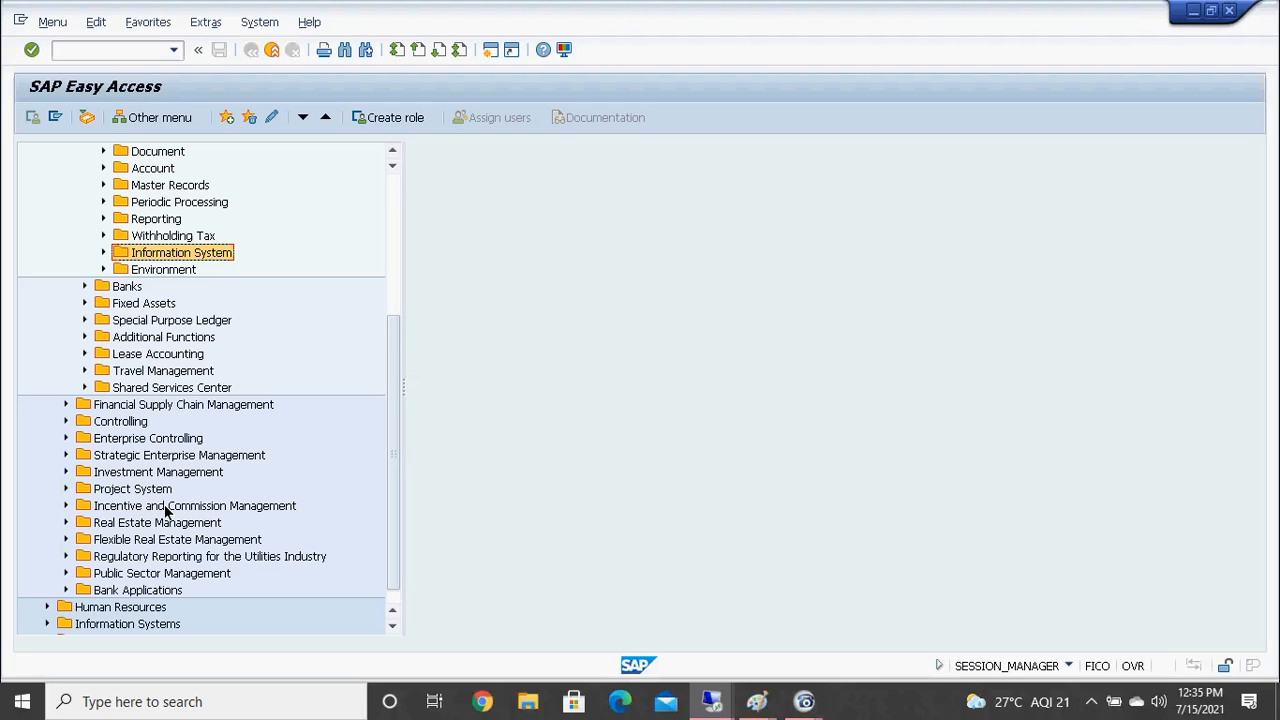
Go back up the menu tree and collapse the Accounts Payable folder
{"action": "key", "text": "Up"}
{"action": "key", "text": "Up"}
{"action": "key", "text": "Up"}
{"action": "key", "text": "Up"}
{"action": "key", "text": "Up"}
{"action": "key", "text": "Up"}
{"action": "key", "text": "Up"}
{"action": "key", "text": "Up"}
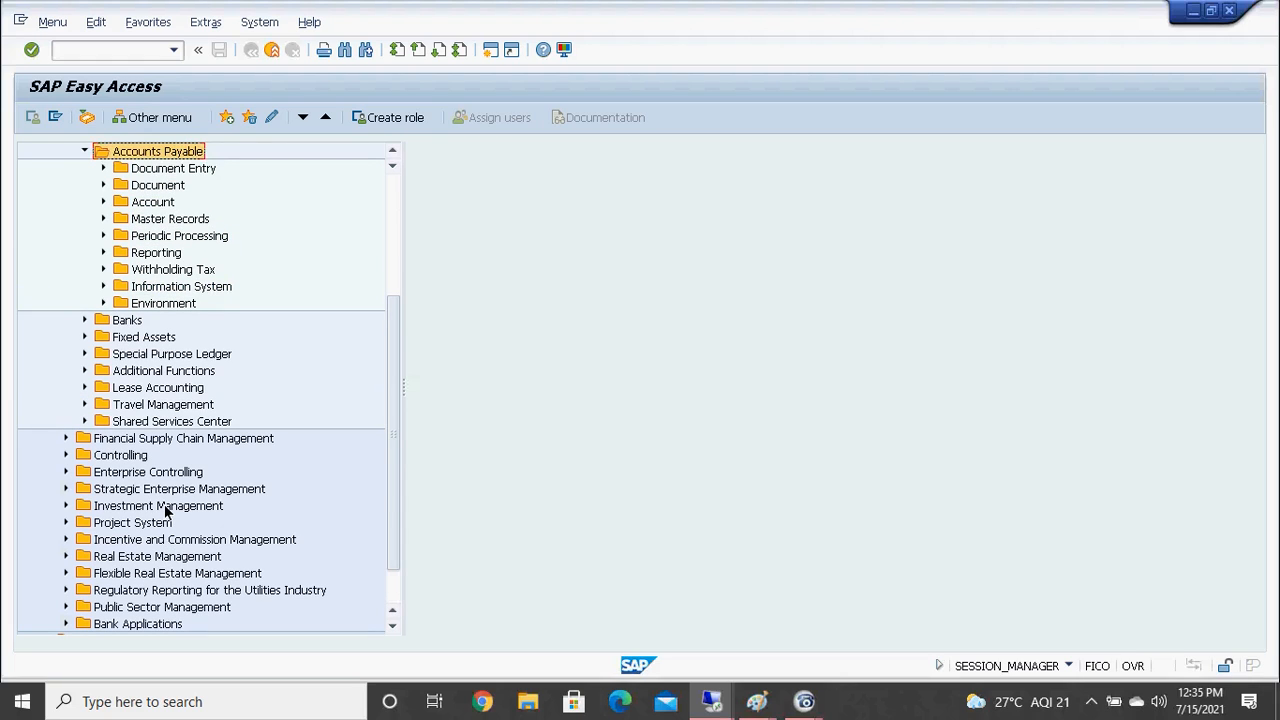
{"action": "key", "text": "Down"}
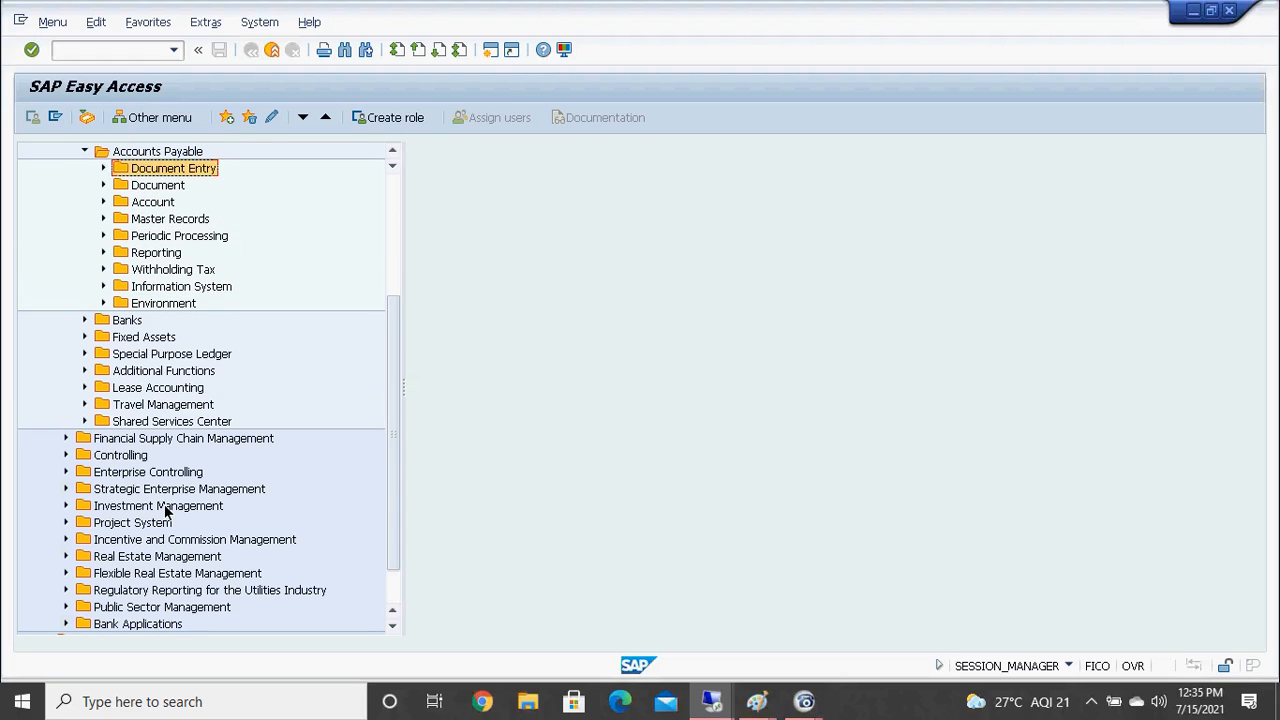
{"action": "key", "text": "Down"}
{"action": "key", "text": "Down"}
{"action": "key", "text": "Down"}
{"action": "key", "text": "Up"}
{"action": "key", "text": "Up"}
{"action": "key", "text": "Up"}
{"action": "key", "text": "Left"}
{"action": "key", "text": "Left"}
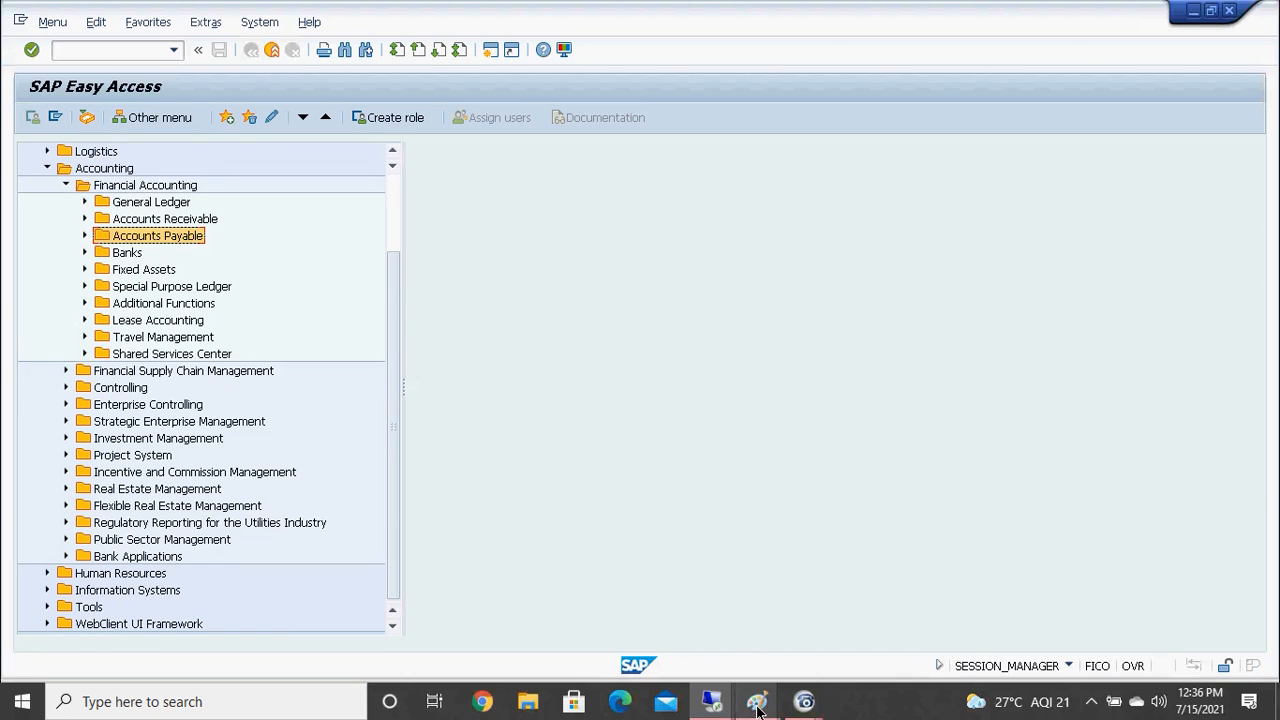
Switch to the AP intro config notes in Paint, review the end user activities, and switch back to SAP
{"action": "mouse_move", "coordinate": [757, 707]}
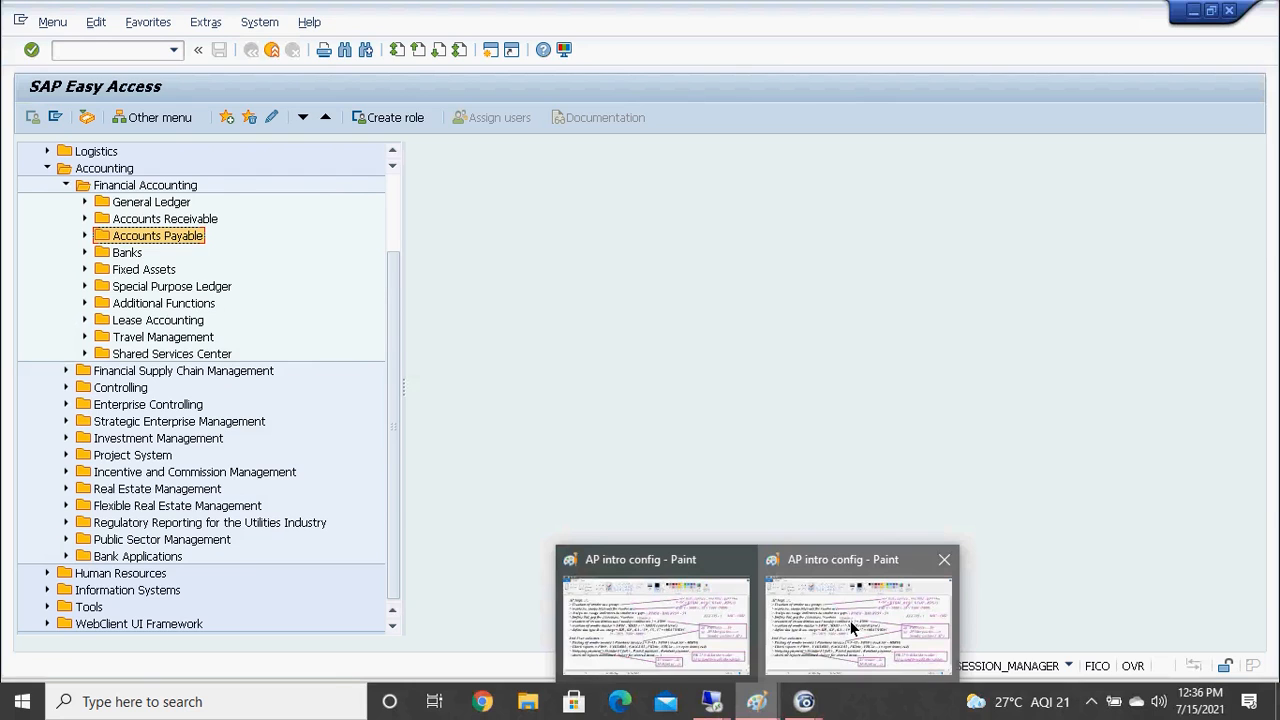
{"action": "left_click", "coordinate": [852, 628]}
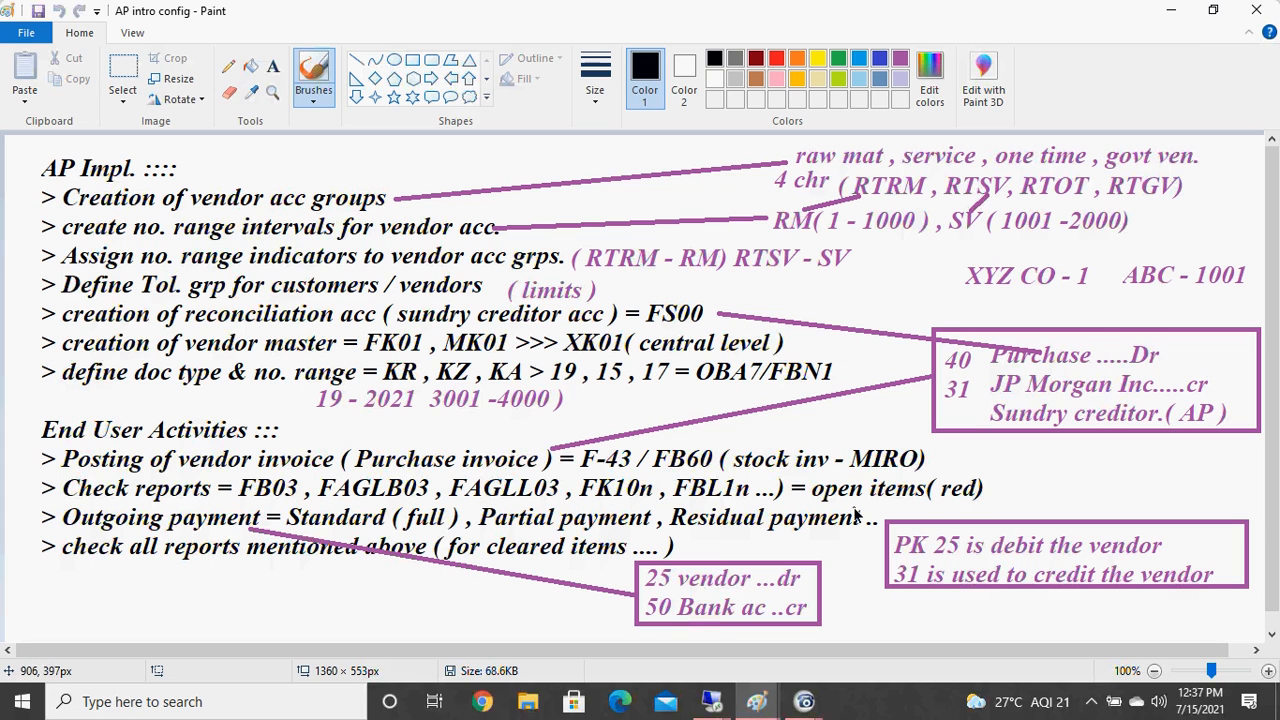
{"action": "key", "text": "alt+Tab"}
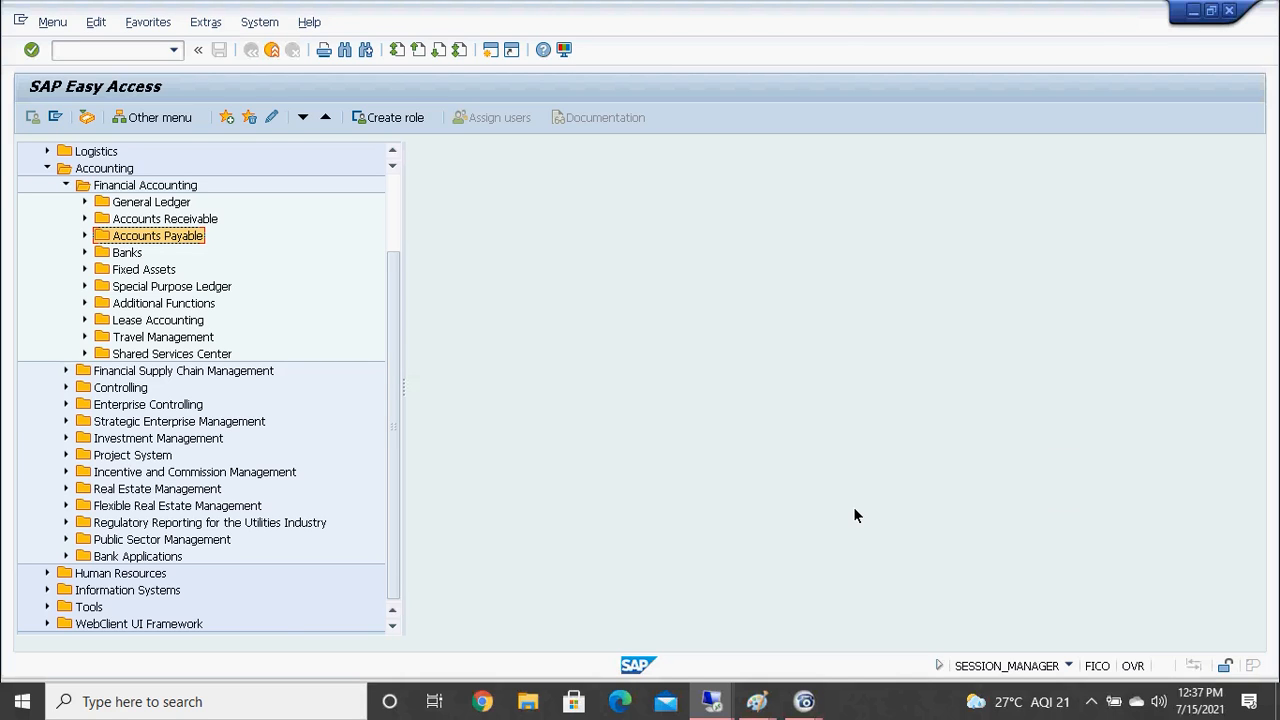
Open transaction F-53 - Post from the Outgoing Payment folder within Accounts Payable > Document Entry
{"action": "key", "text": "Right"}
{"action": "key", "text": "Down"}
{"action": "key", "text": "Right"}
{"action": "key", "text": "Down"}
{"action": "key", "text": "Down"}
{"action": "key", "text": "Down"}
{"action": "key", "text": "Down"}
{"action": "key", "text": "Down"}
{"action": "key", "text": "Down"}
{"action": "key", "text": "Down"}
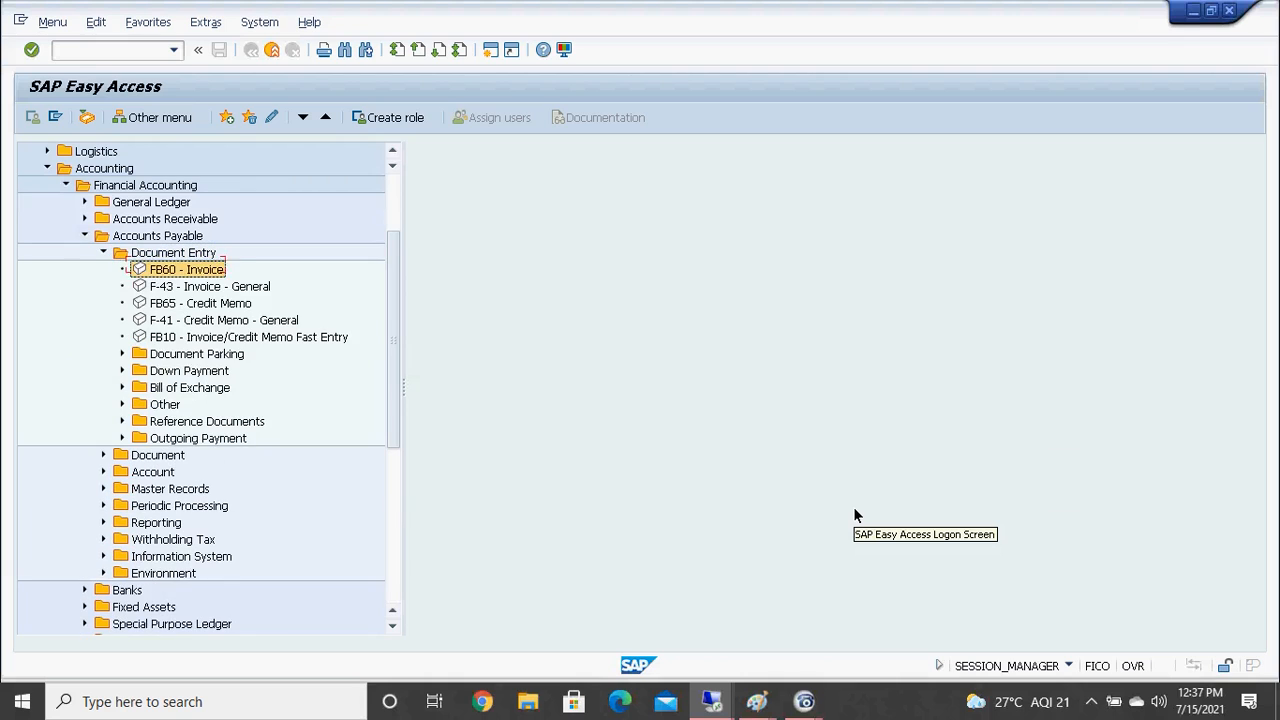
{"action": "key", "text": "Down"}
{"action": "key", "text": "Down"}
{"action": "key", "text": "Down"}
{"action": "key", "text": "Down"}
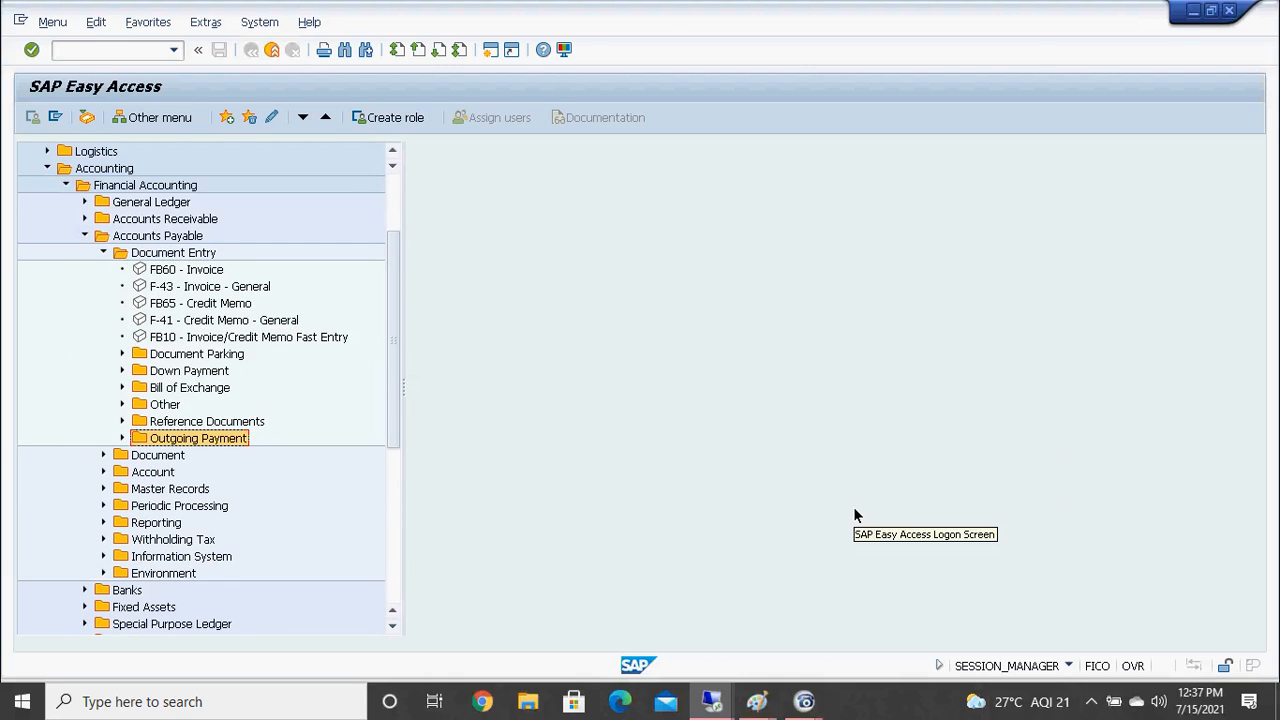
{"action": "key", "text": "Right"}
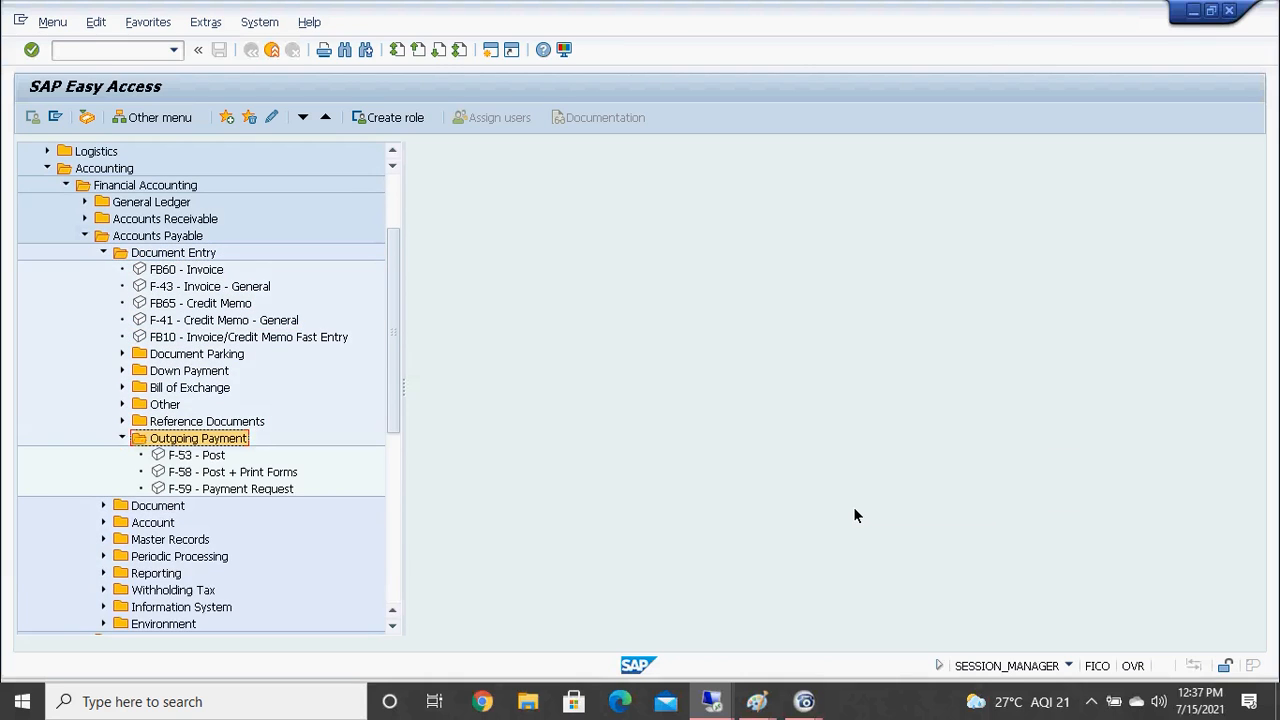
{"action": "key", "text": "Down"}
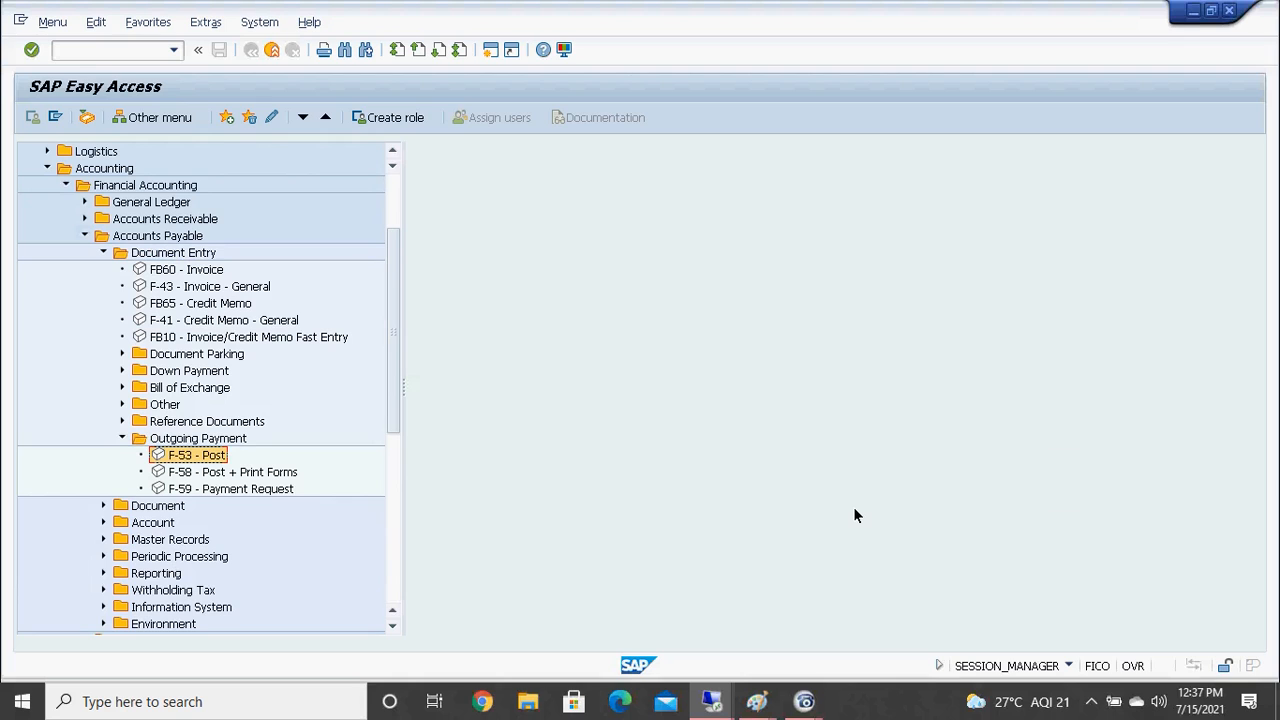
{"action": "key", "text": "Return"}
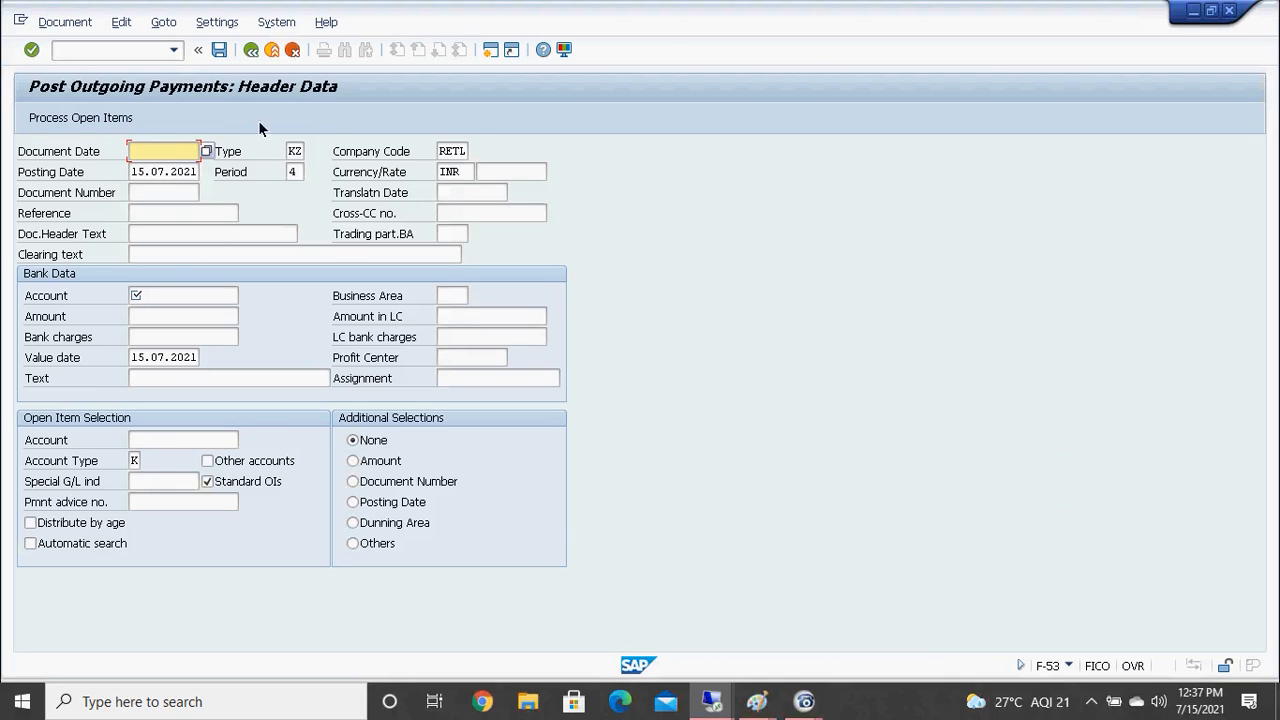
Set the payment's document date to 15.07.2021, enter the bank G/L account in Bank Data, and set the business area to RTHY
{"action": "key", "text": "F4"}
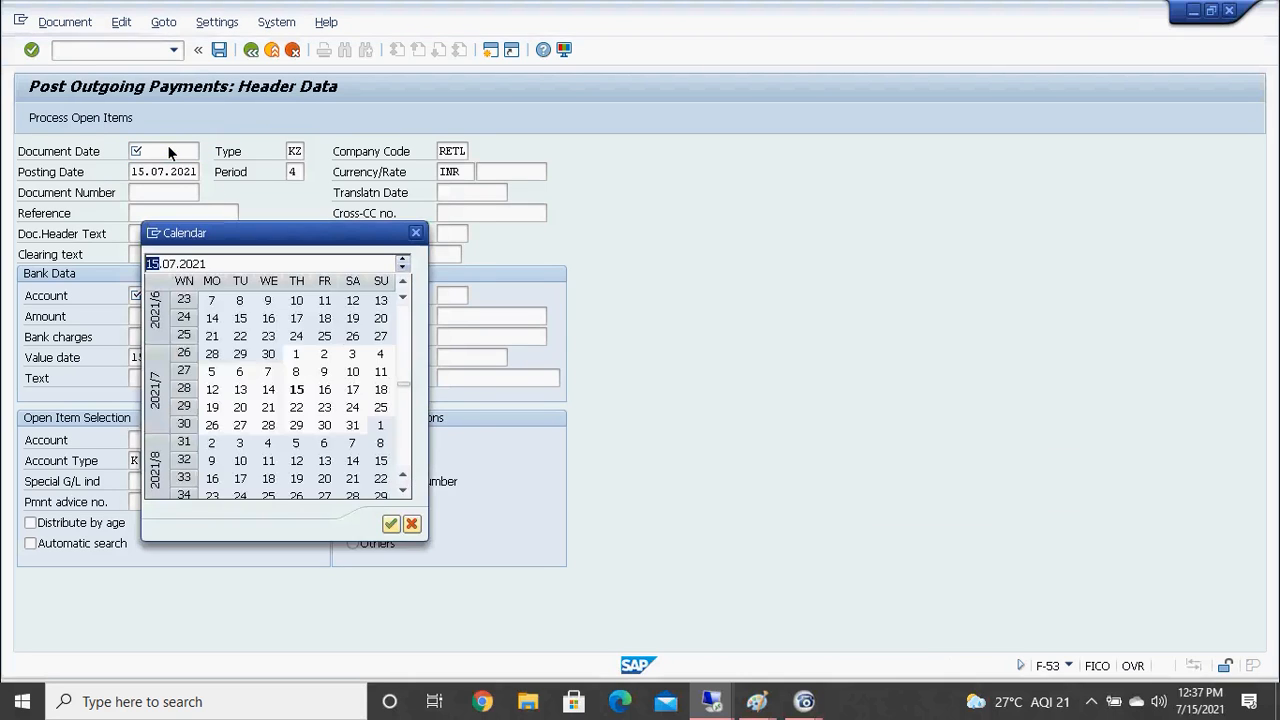
{"action": "key", "text": "Return"}
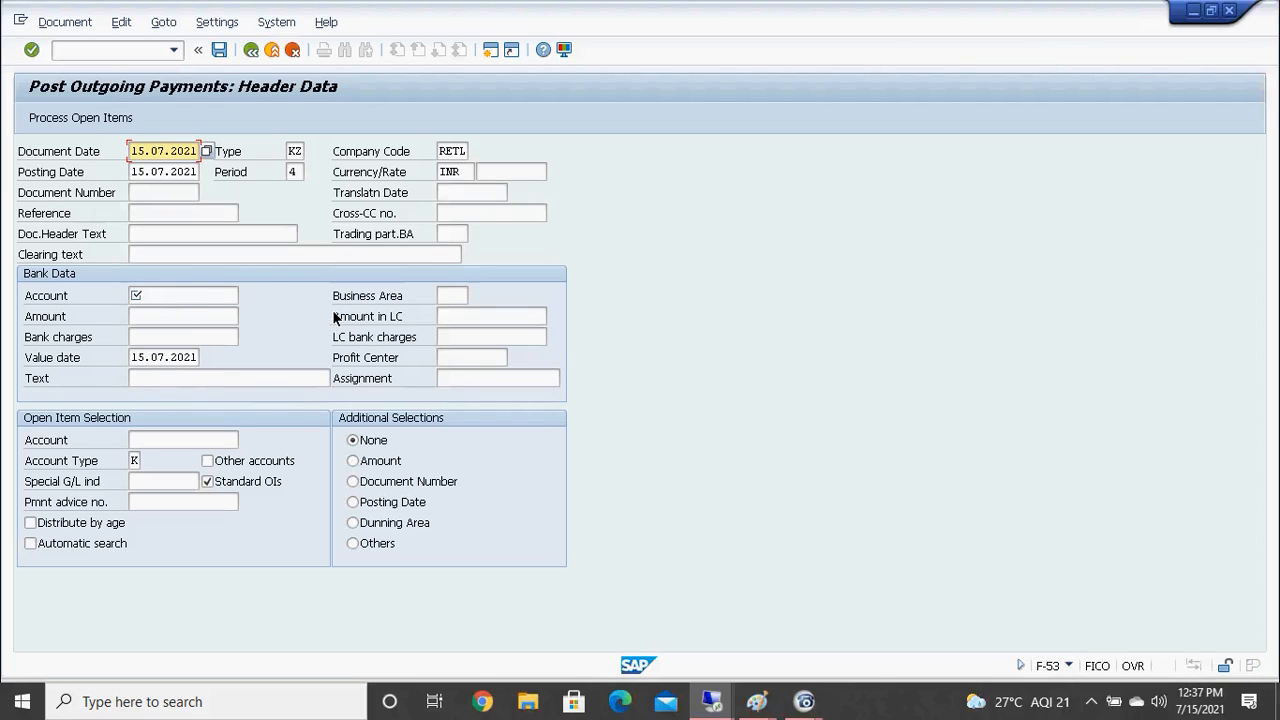
{"action": "left_click", "coordinate": [172, 298]}
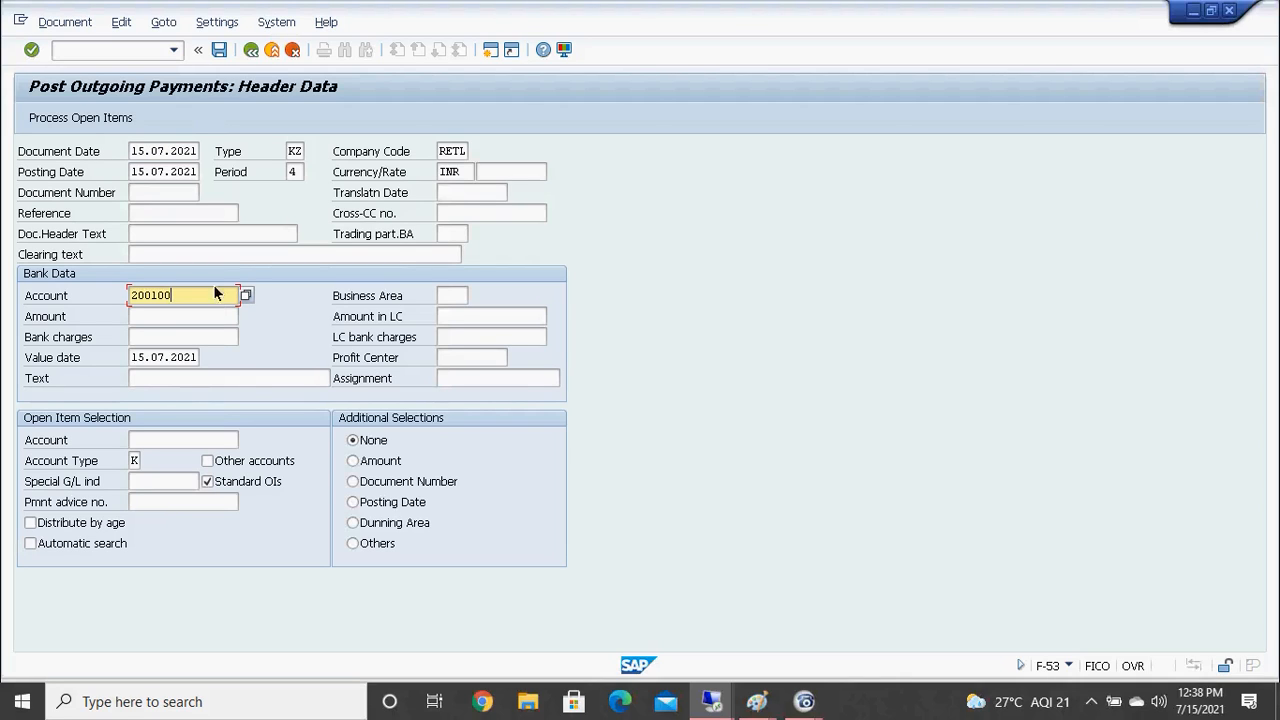
{"action": "left_click", "coordinate": [445, 298]}
{"action": "type", "text": "rthy"}
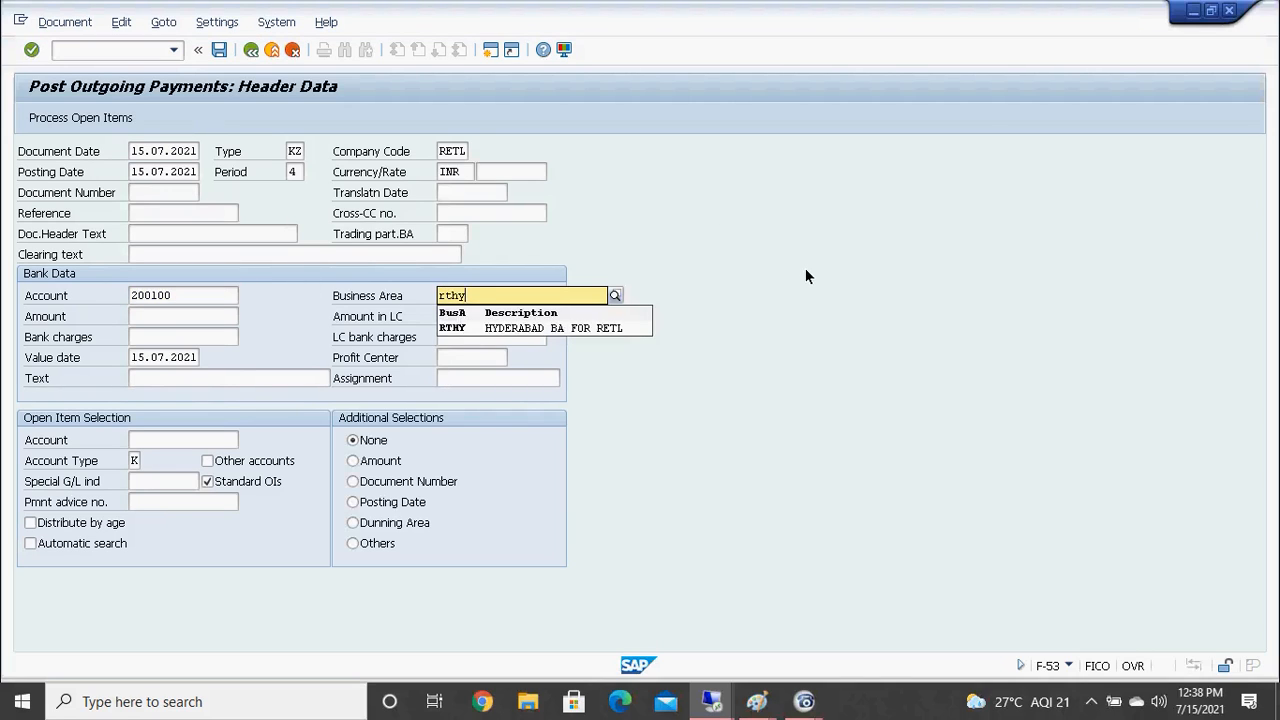
{"action": "left_click", "coordinate": [806, 269]}
{"action": "left_click", "coordinate": [210, 318]}
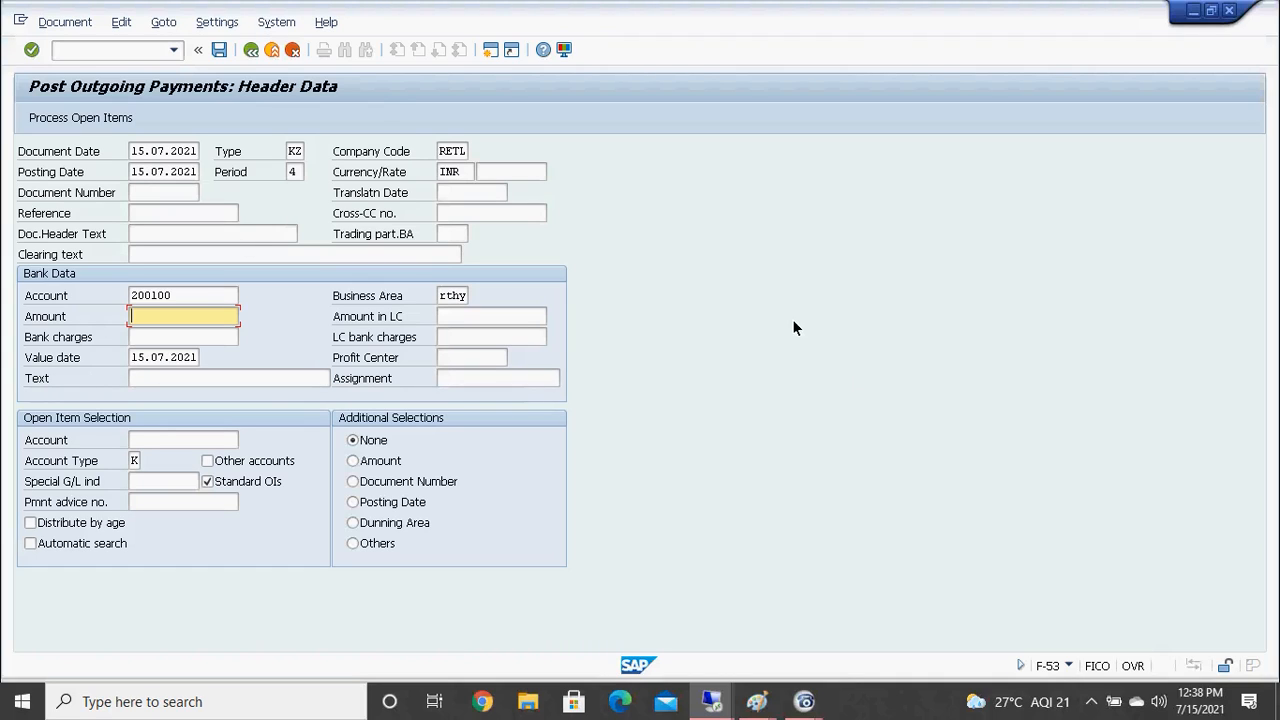
Run FBL1N in a new session for the vendor in company code RETL and check the open amount of invoice 3001
{"action": "left_click", "coordinate": [492, 53]}
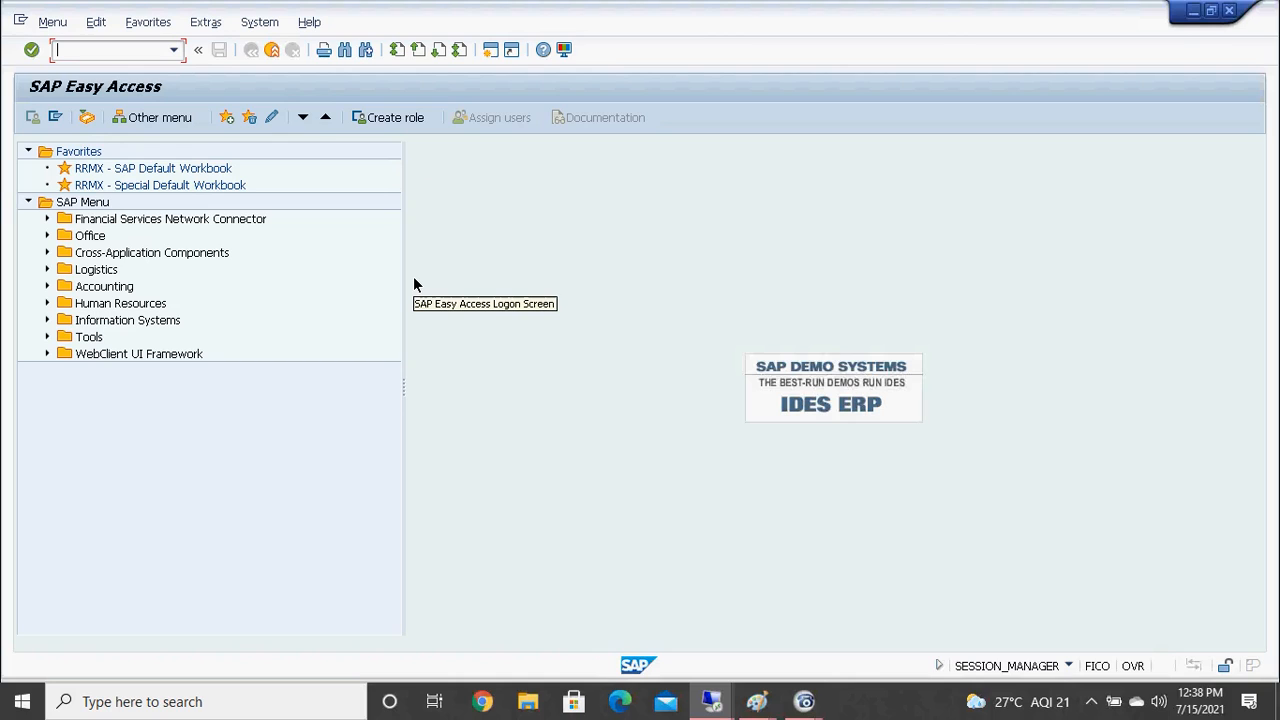
{"action": "type", "text": "fbl1n"}
{"action": "key", "text": "Return"}
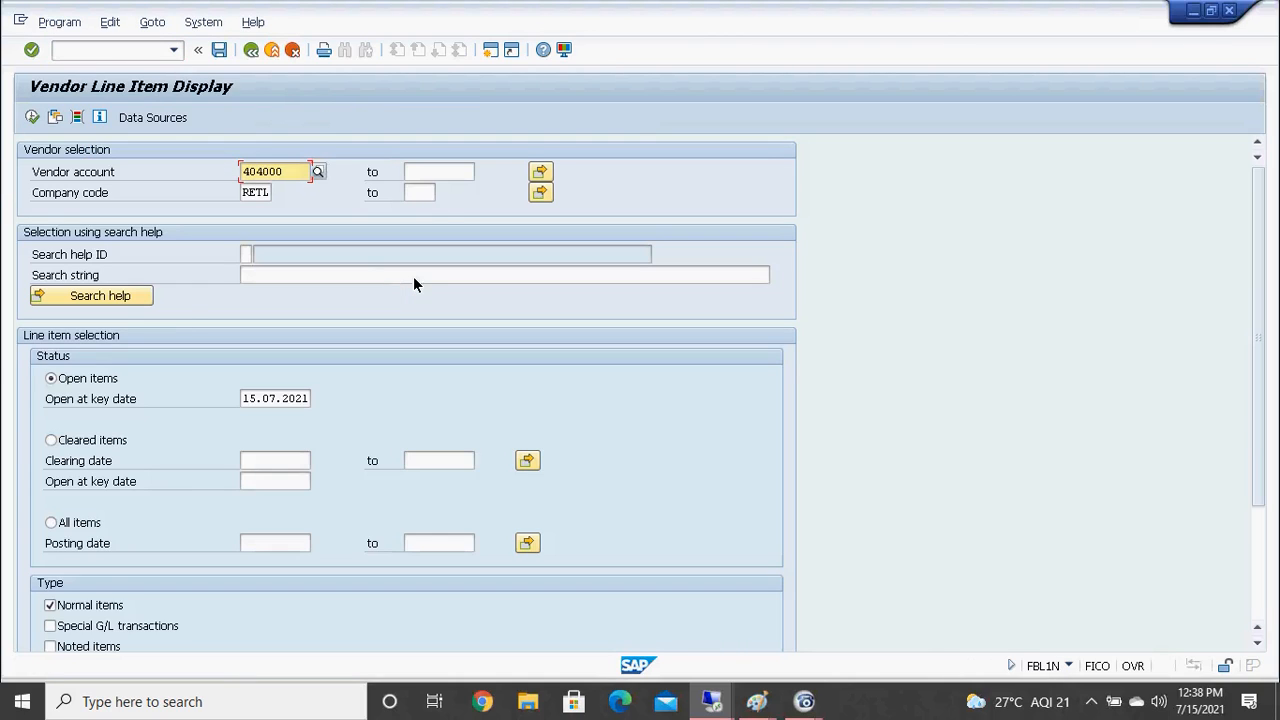
{"action": "left_click", "coordinate": [32, 117]}
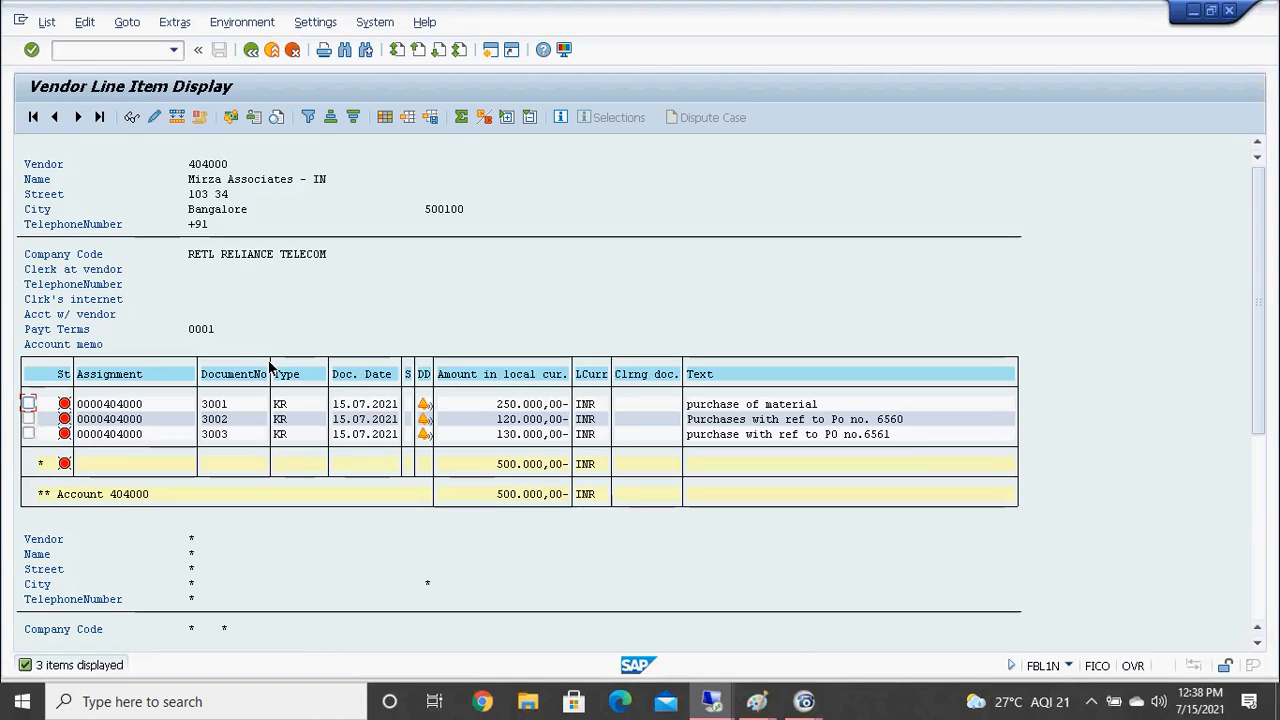
{"action": "left_click", "coordinate": [234, 404]}
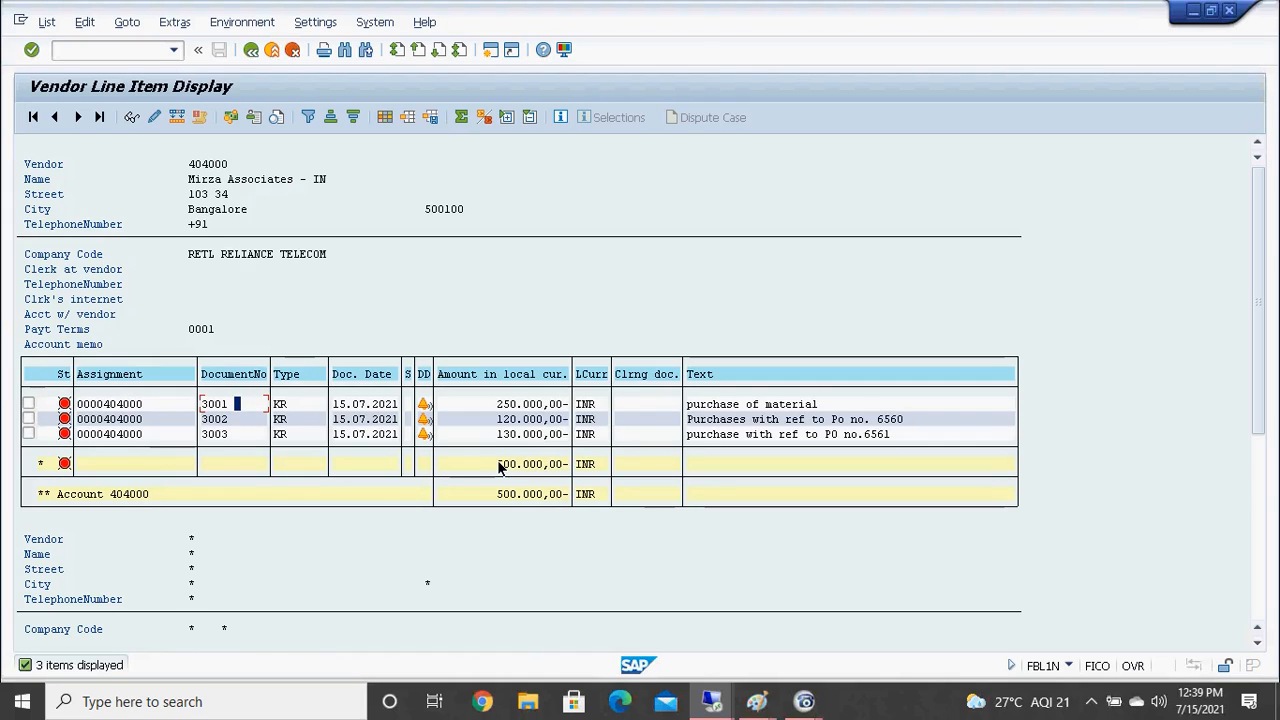
{"action": "left_click", "coordinate": [500, 404]}
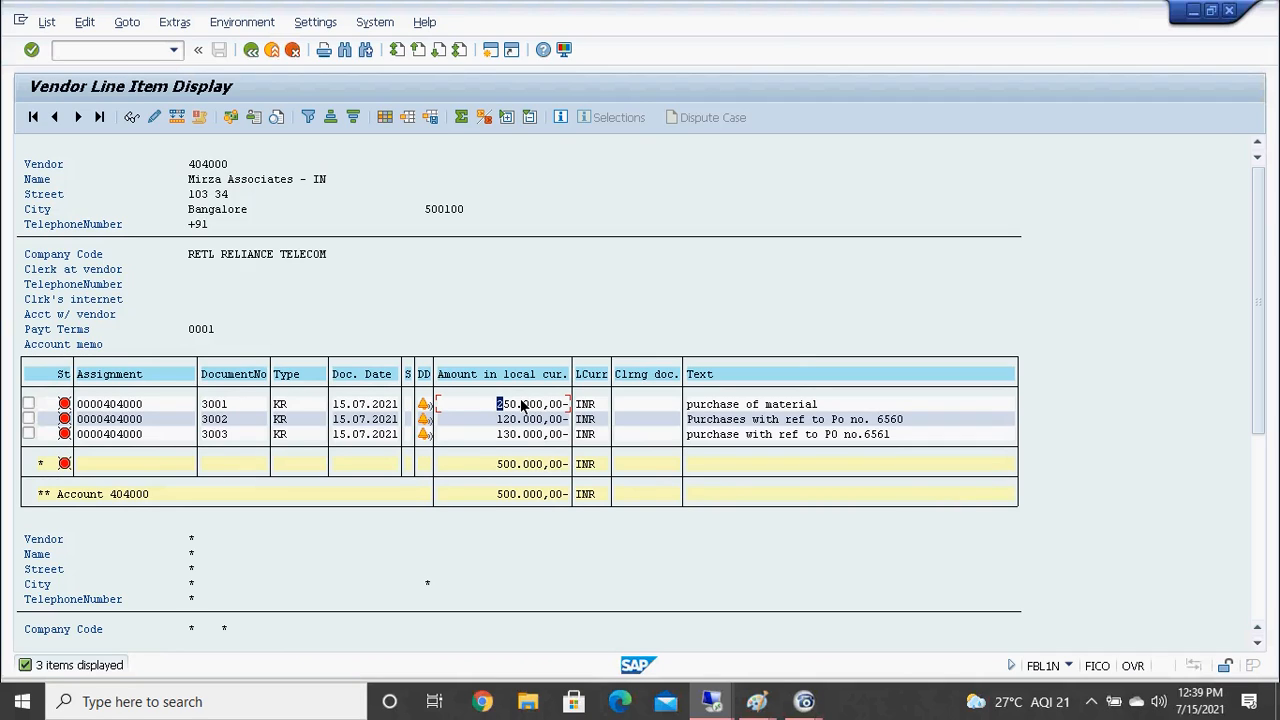
Back in the F-53 session, set the bank amount to 250000 and the text to "outgoing payment fr inv no.3001"
{"action": "key", "text": "alt+Tab"}
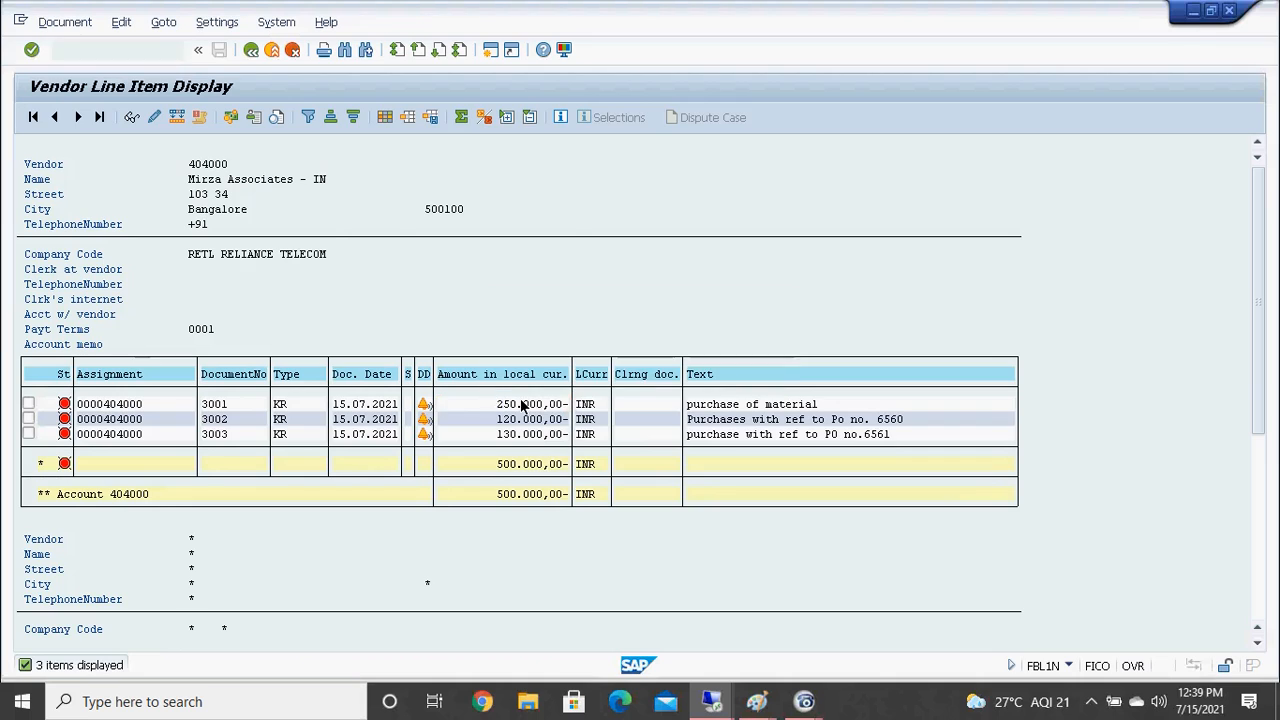
{"action": "type", "text": "250000"}
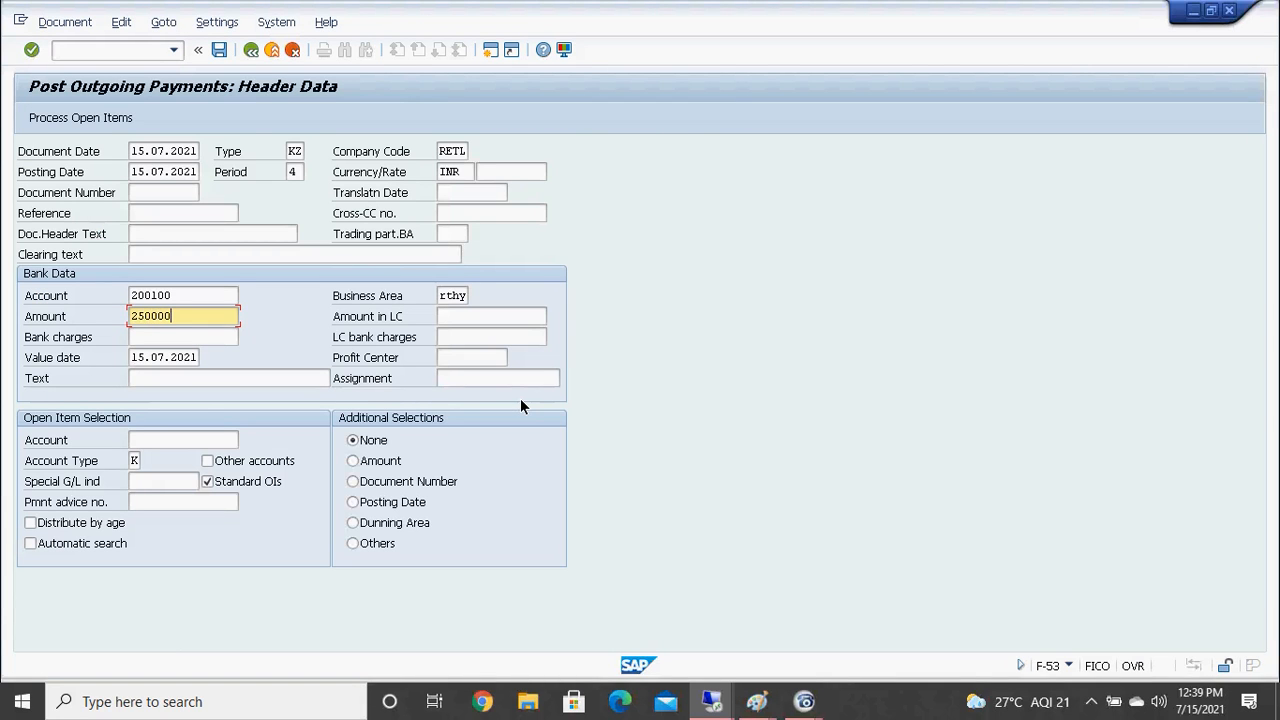
{"action": "left_click", "coordinate": [152, 377]}
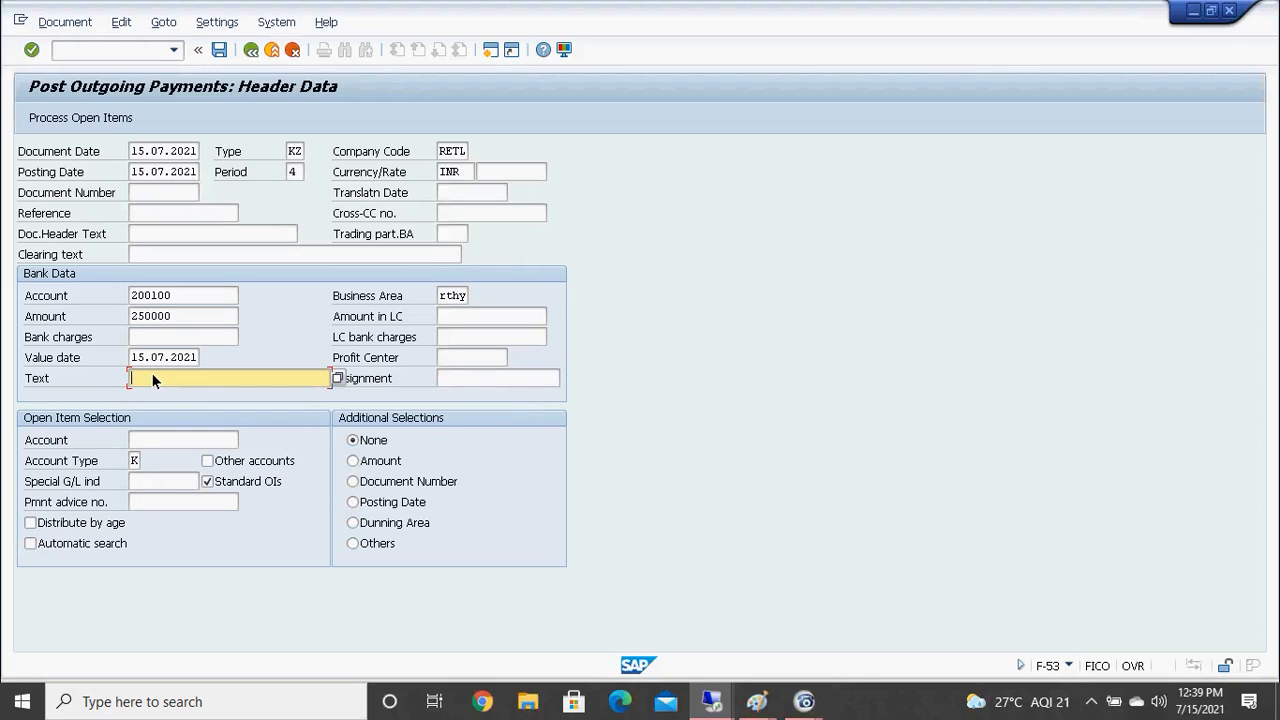
{"action": "type", "text": "outgoing payment fr inv no.3001"}
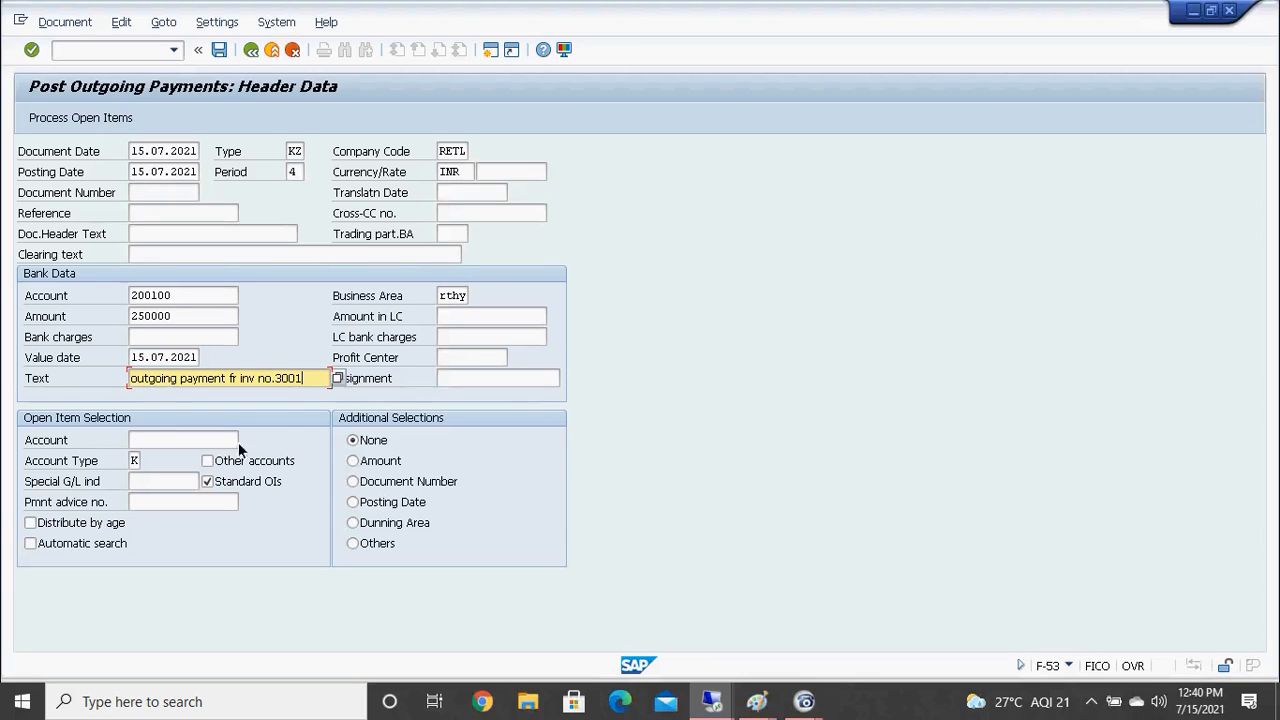
Look up vendors for company code RETL and choose Mirza Associates - IN as the open item selection account
{"action": "left_click", "coordinate": [140, 441]}
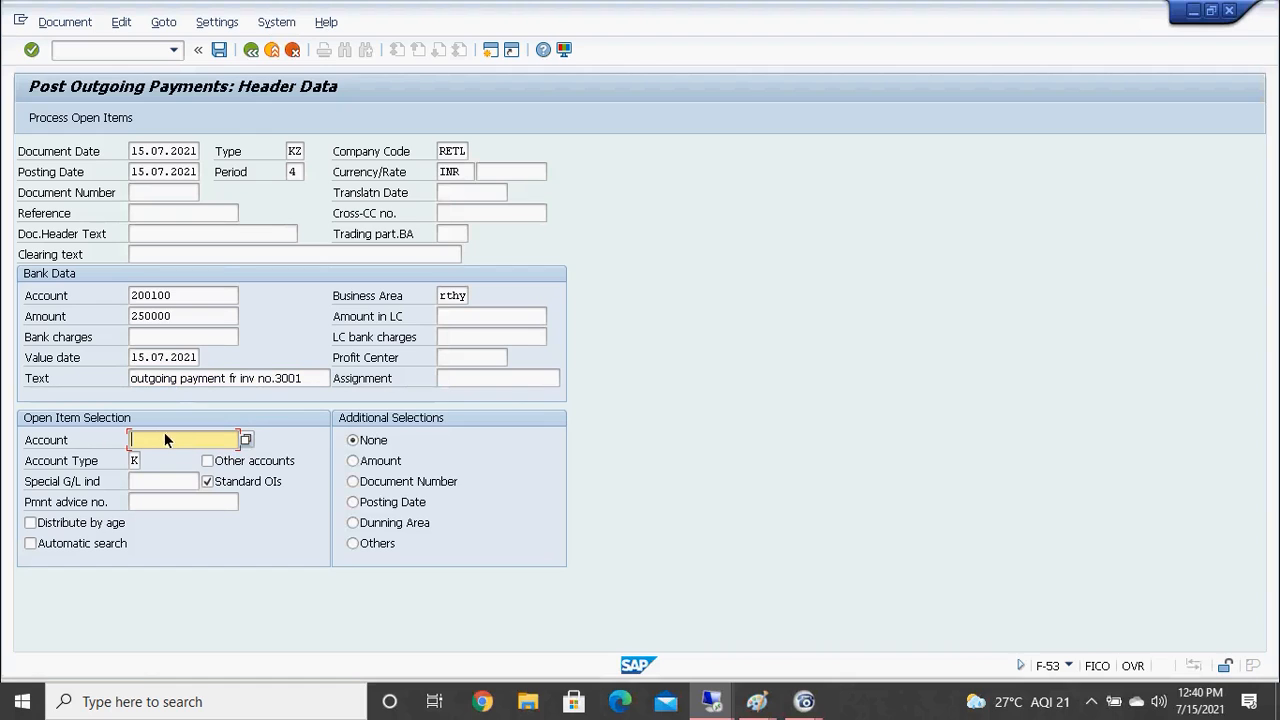
{"action": "left_click", "coordinate": [247, 440]}
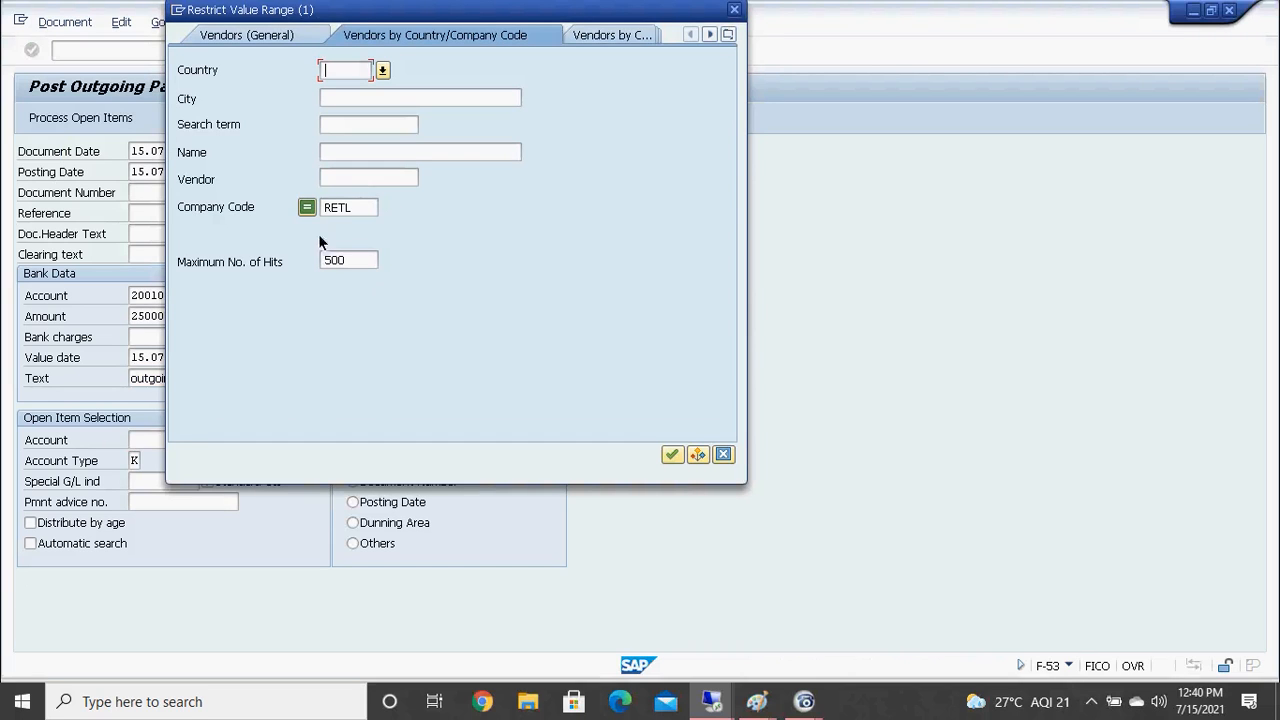
{"action": "left_click", "coordinate": [676, 456]}
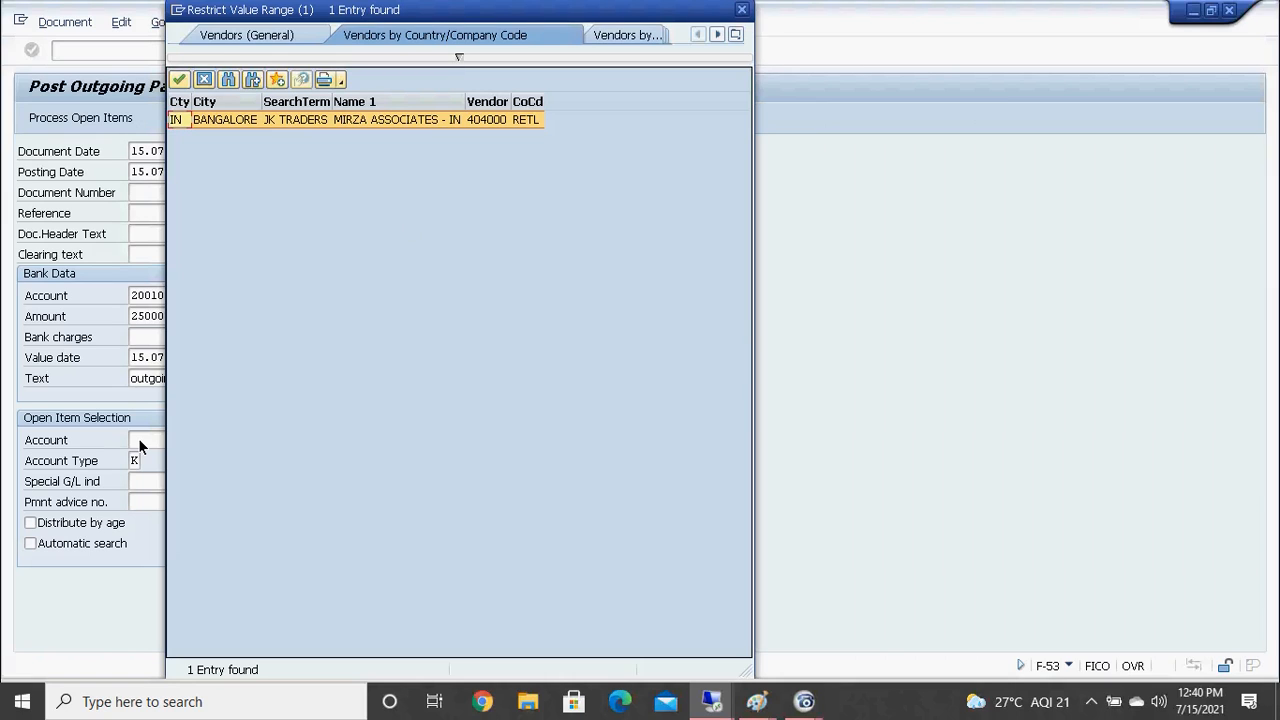
{"action": "double_click", "coordinate": [332, 120]}
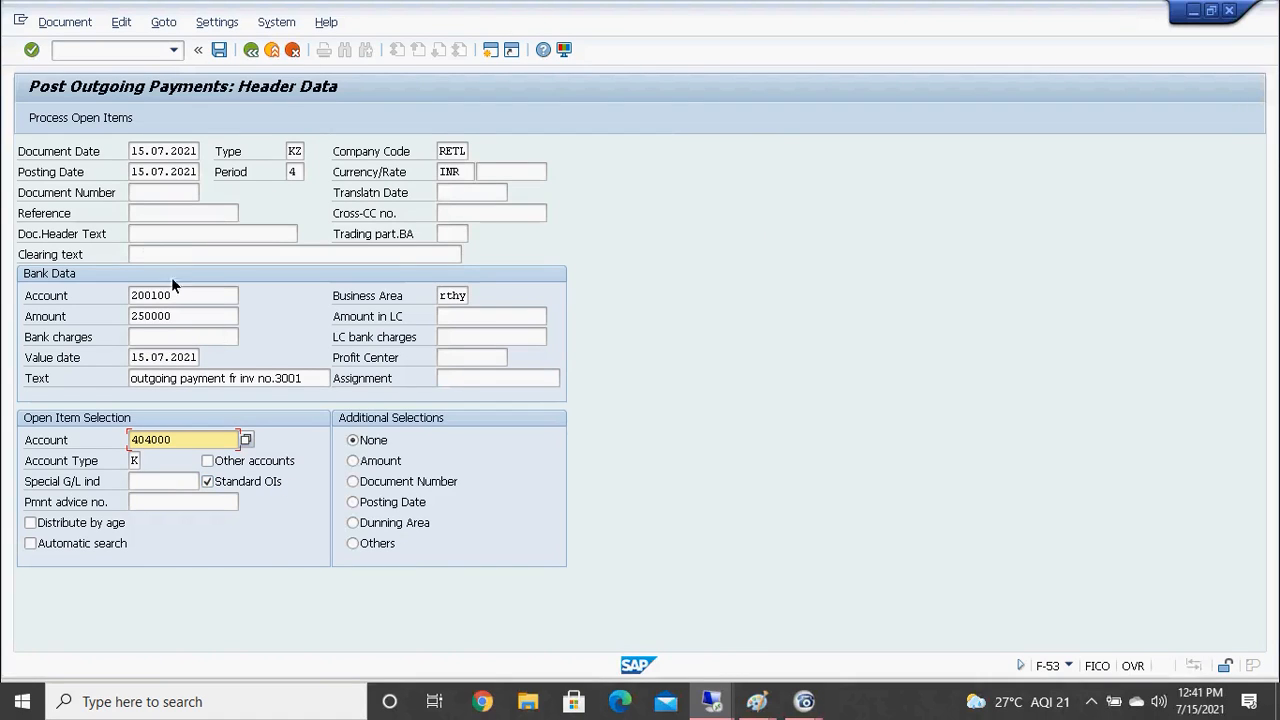
Process the open items with documents 3002 and 3003 deactivated, leaving only invoice 3001 assigned, and post the payment
{"action": "left_click", "coordinate": [80, 118]}
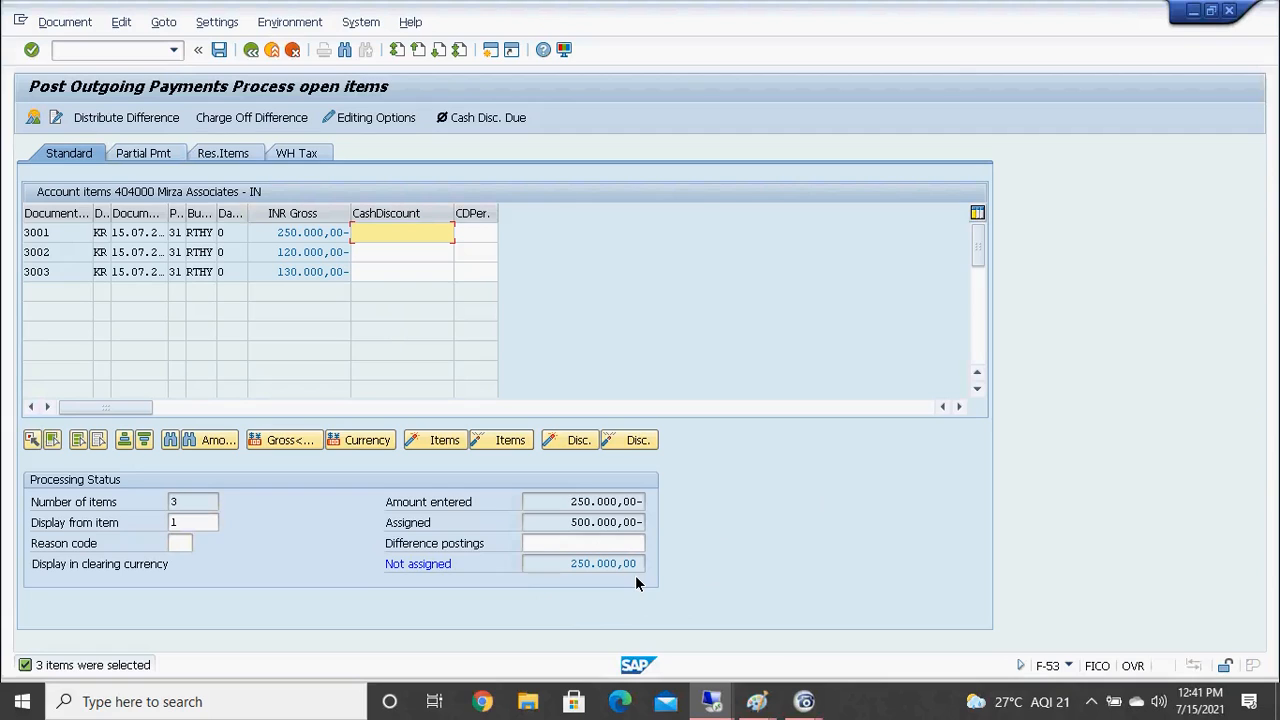
{"action": "left_click", "coordinate": [304, 255]}
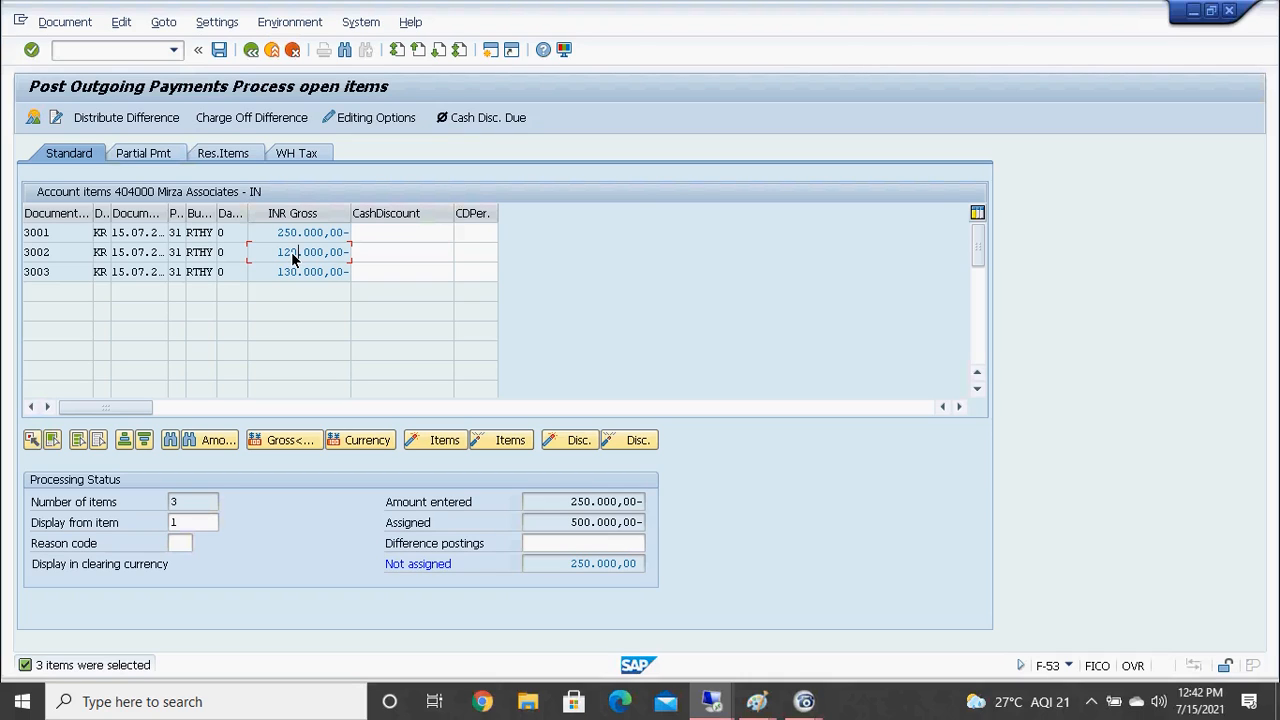
{"action": "double_click", "coordinate": [293, 258]}
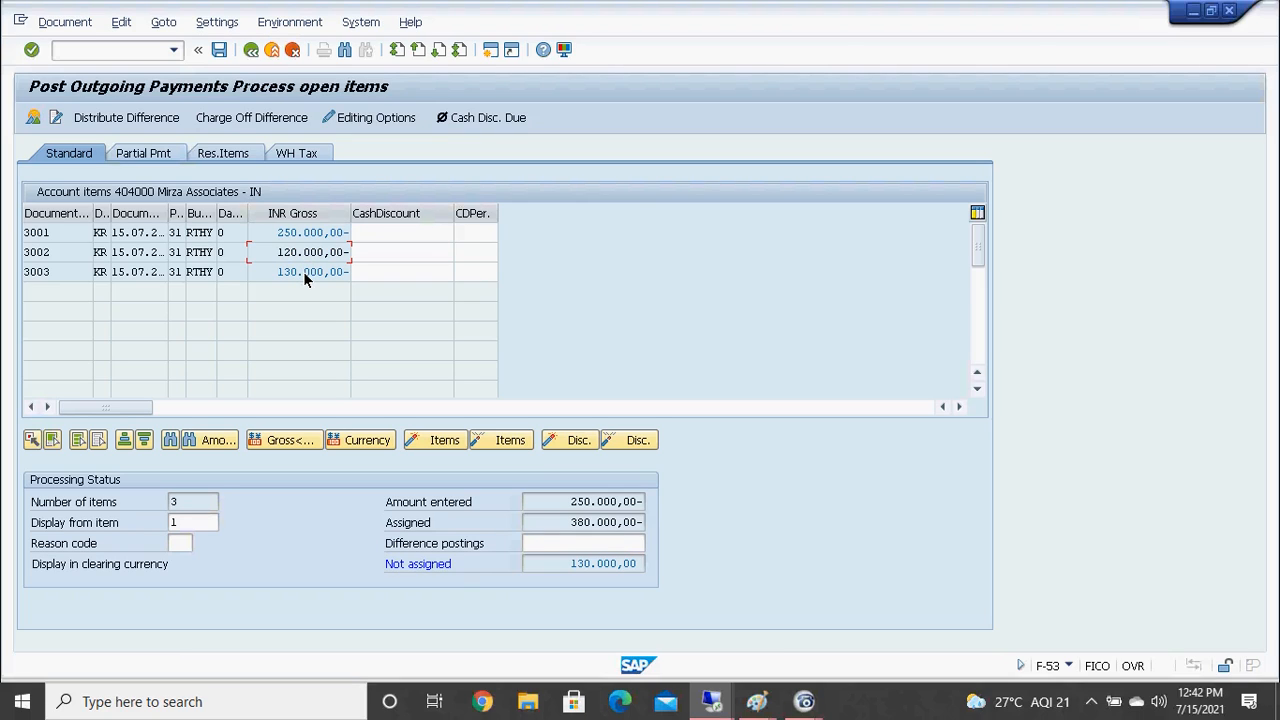
{"action": "double_click", "coordinate": [304, 274]}
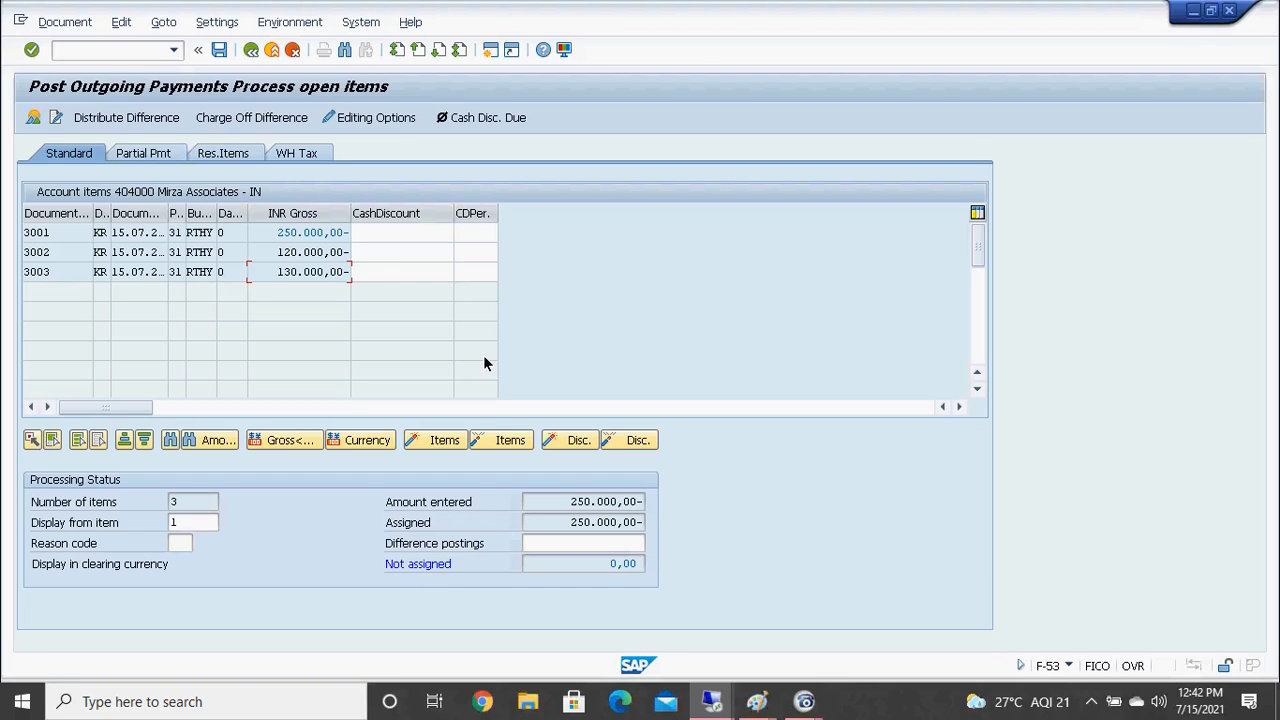
{"action": "left_click", "coordinate": [218, 52]}
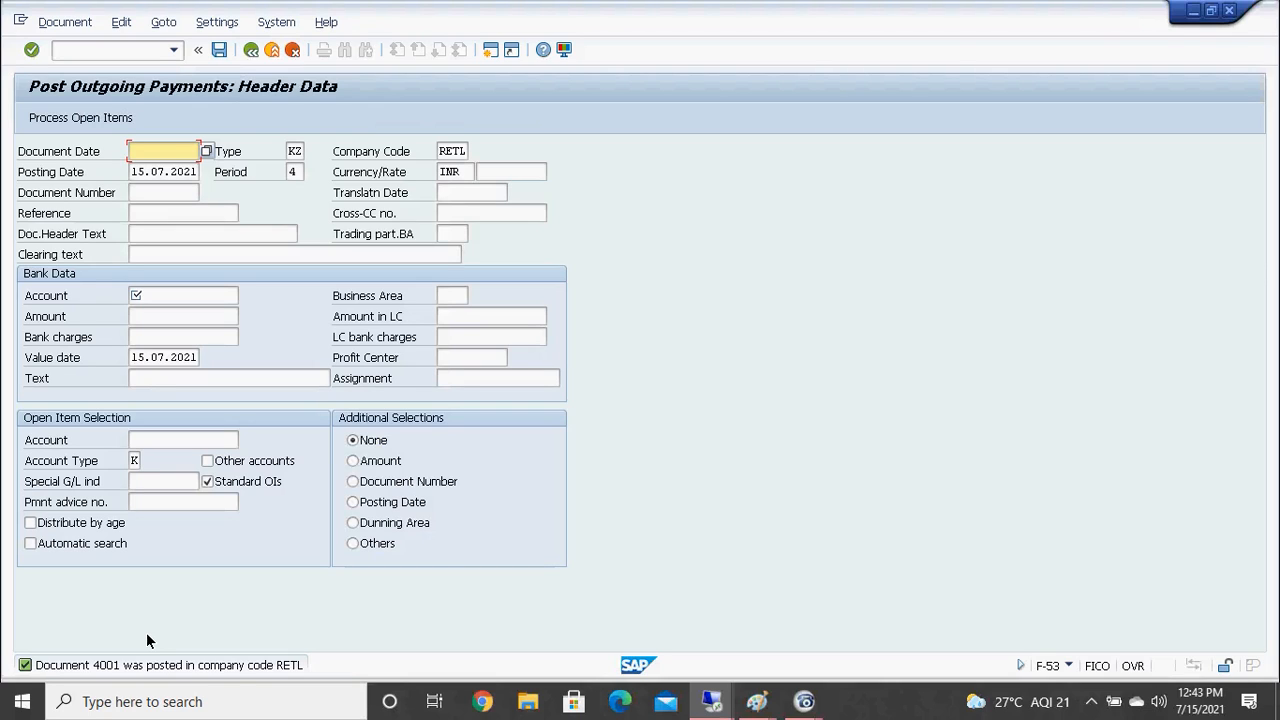
Go to FBL1N with /nfbl1n and display the vendor's remaining open items in company code RETL
{"action": "left_click", "coordinate": [174, 50]}
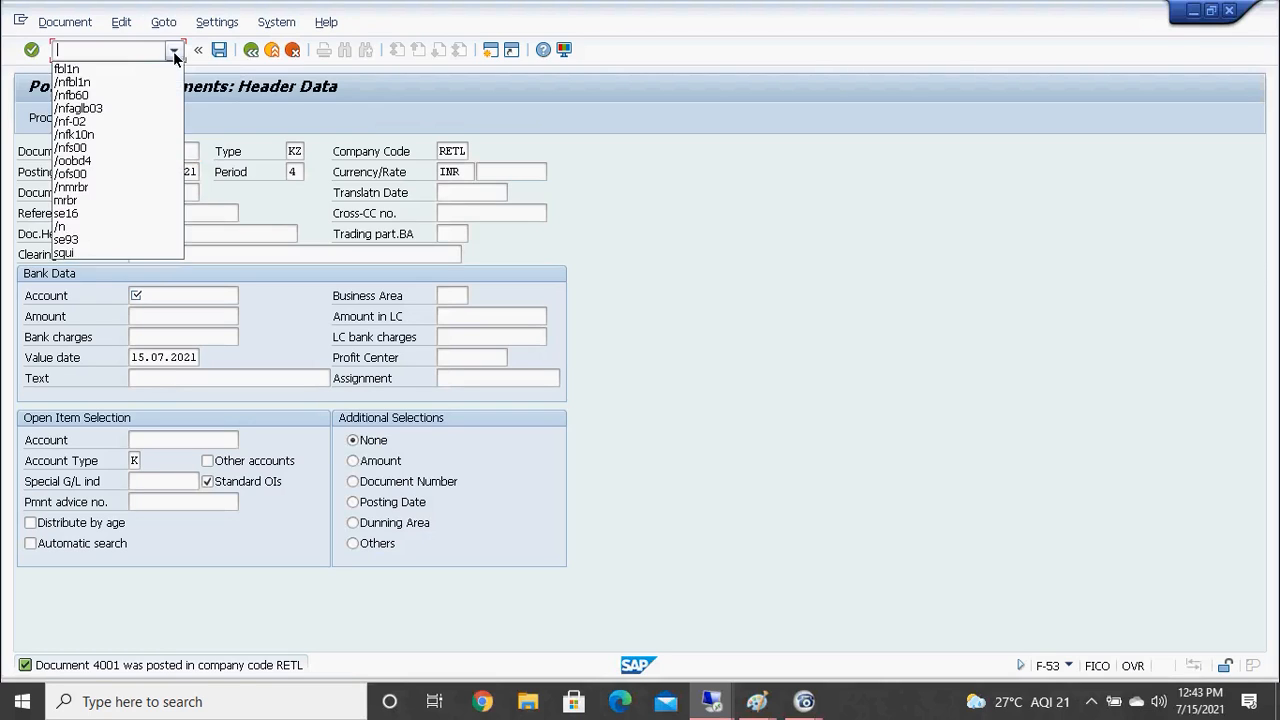
{"action": "left_click", "coordinate": [118, 82]}
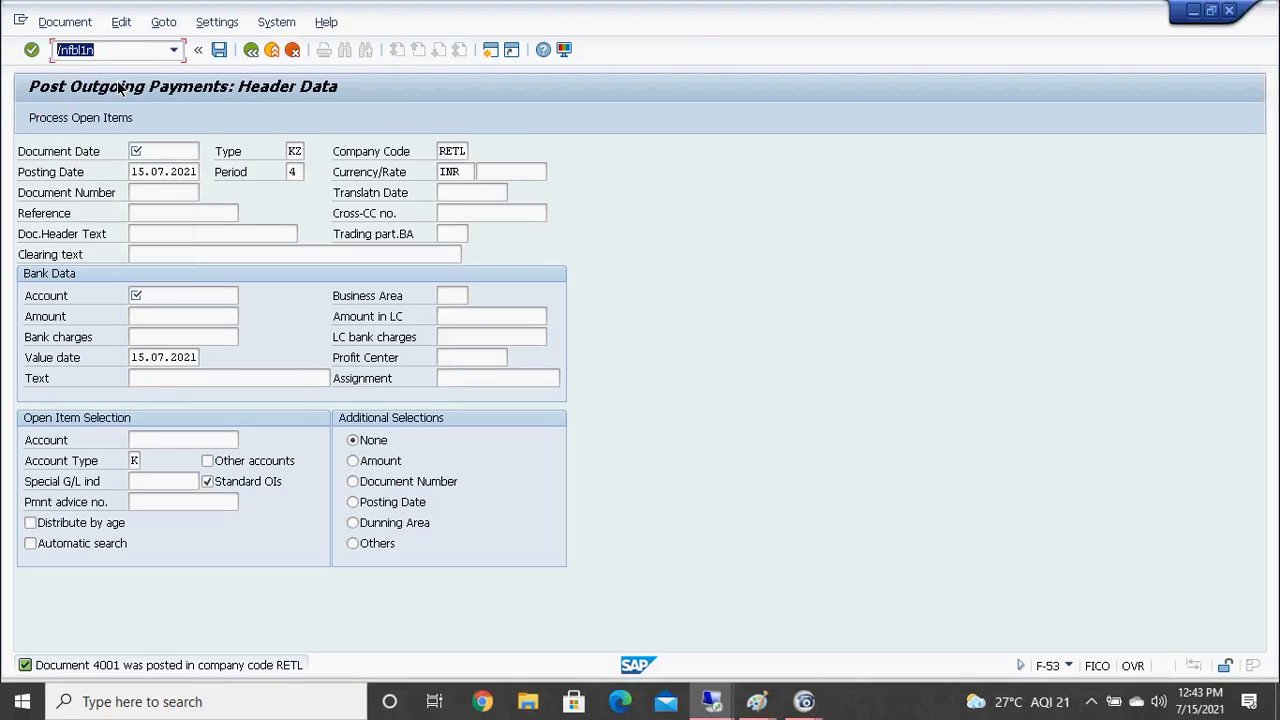
{"action": "left_click", "coordinate": [31, 50]}
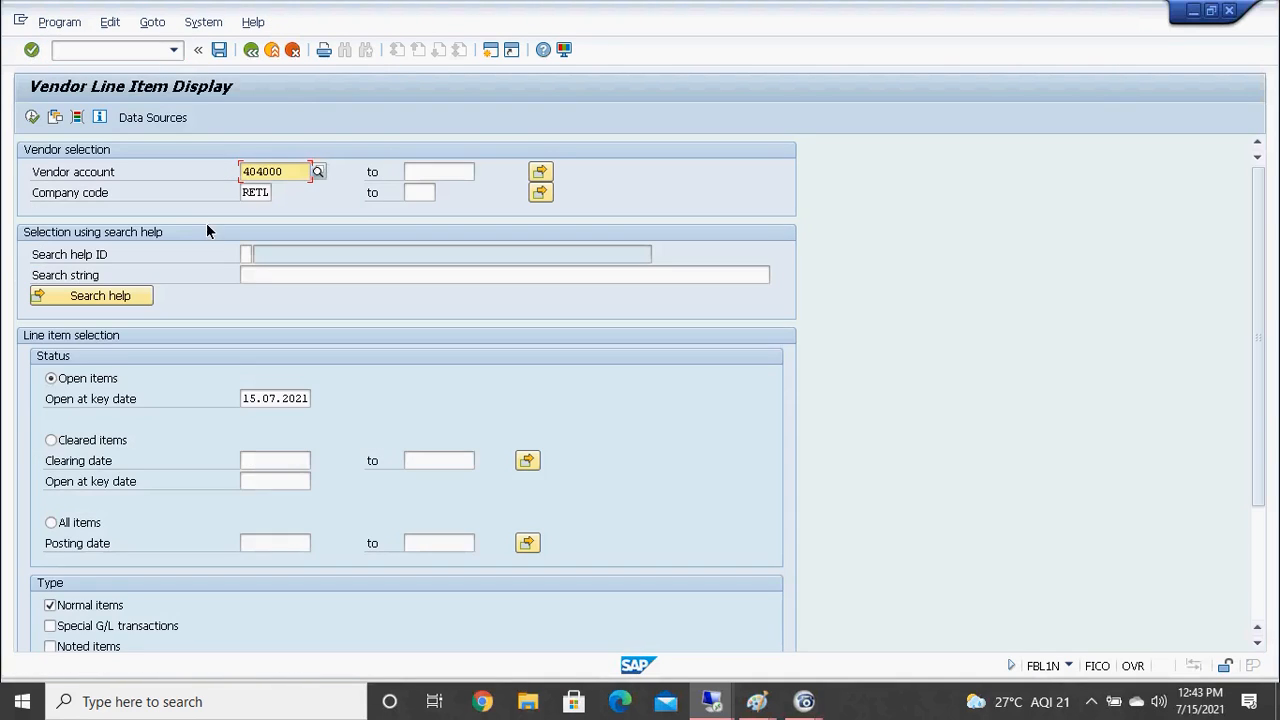
{"action": "left_click", "coordinate": [33, 117]}
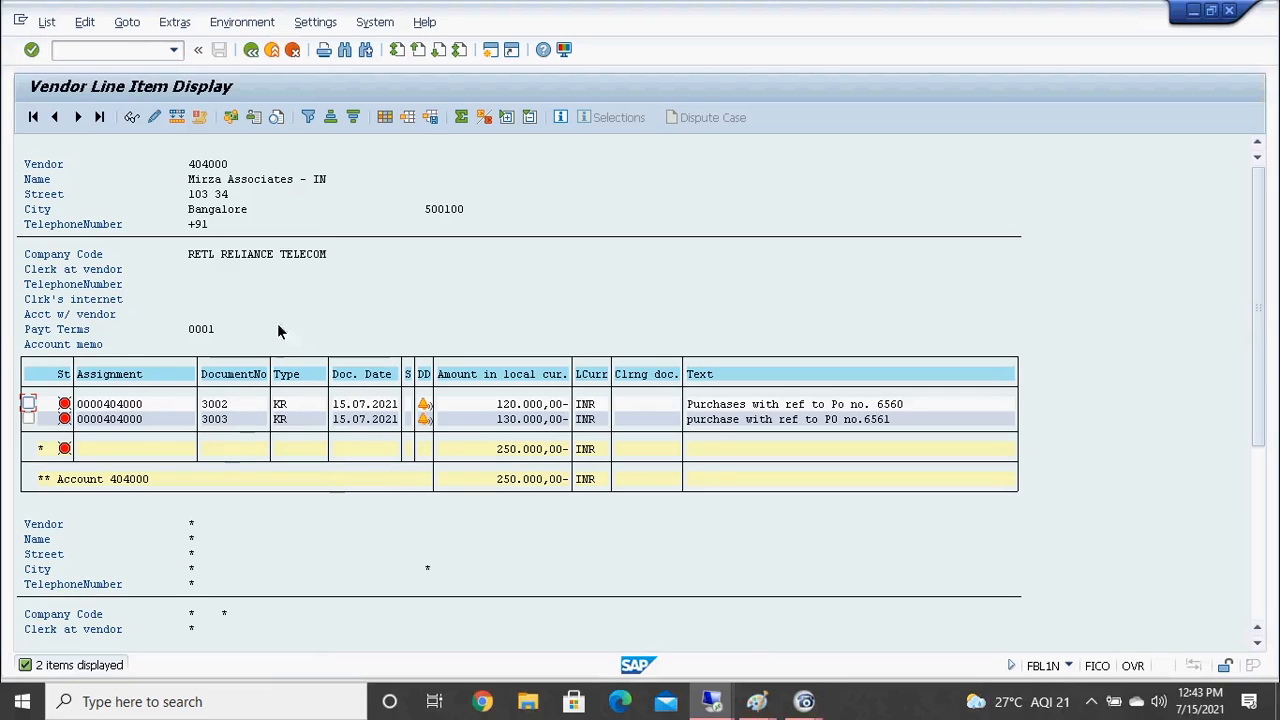
Return to the vendor line item selection and display the vendor's cleared items instead
{"action": "left_click", "coordinate": [251, 50]}
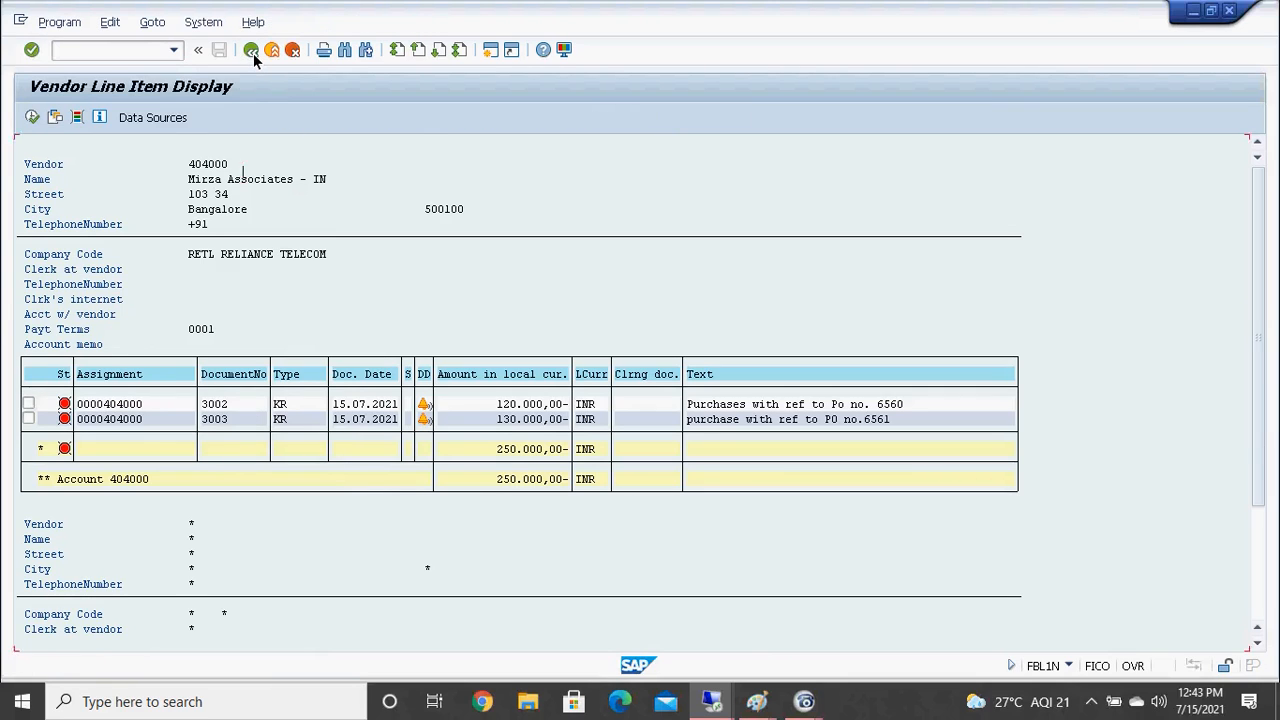
{"action": "left_click", "coordinate": [53, 441]}
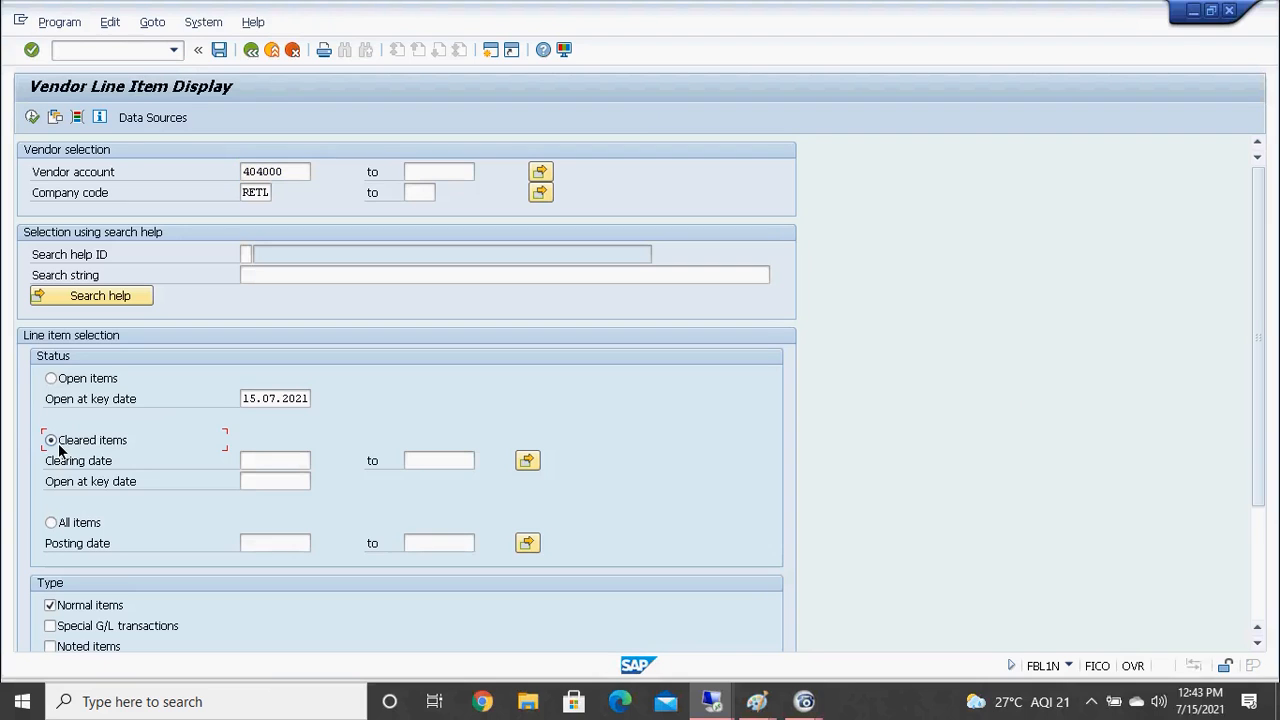
{"action": "left_click", "coordinate": [32, 117]}
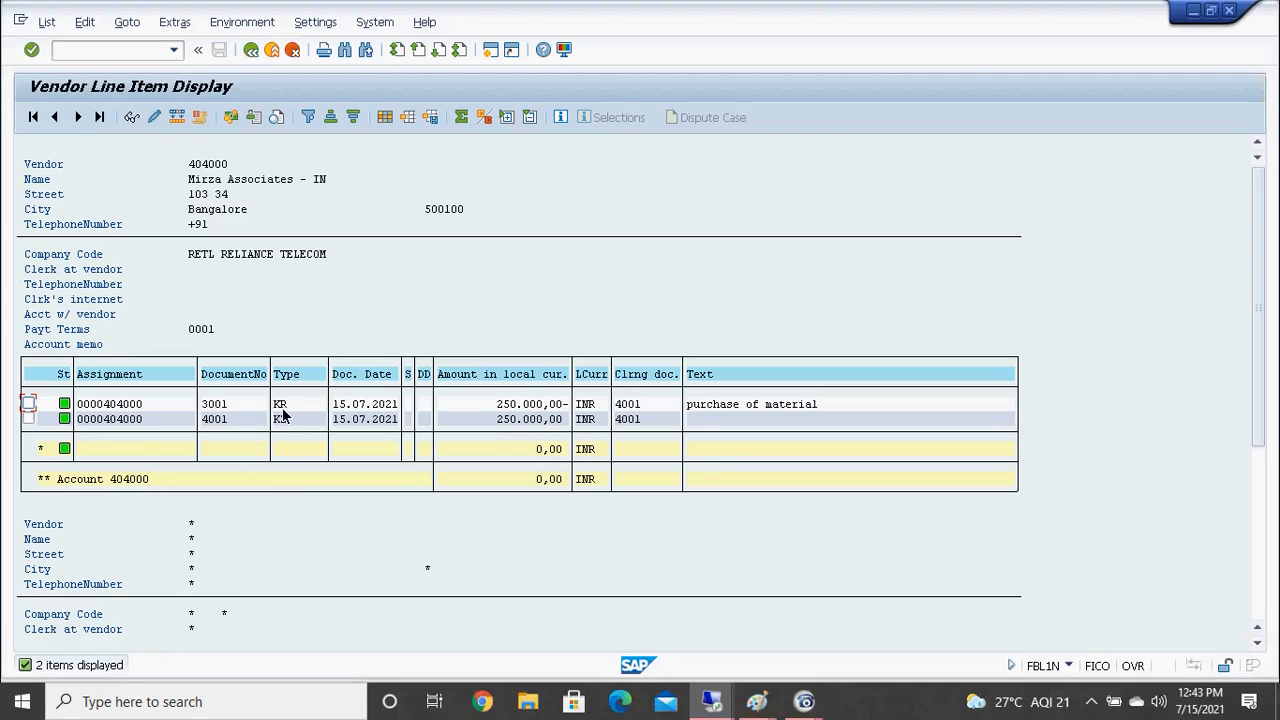
Check the document types and clearing document of the cleared vendor line items
{"action": "left_click", "coordinate": [234, 420]}
{"action": "left_click", "coordinate": [643, 403]}
{"action": "left_click", "coordinate": [664, 404]}
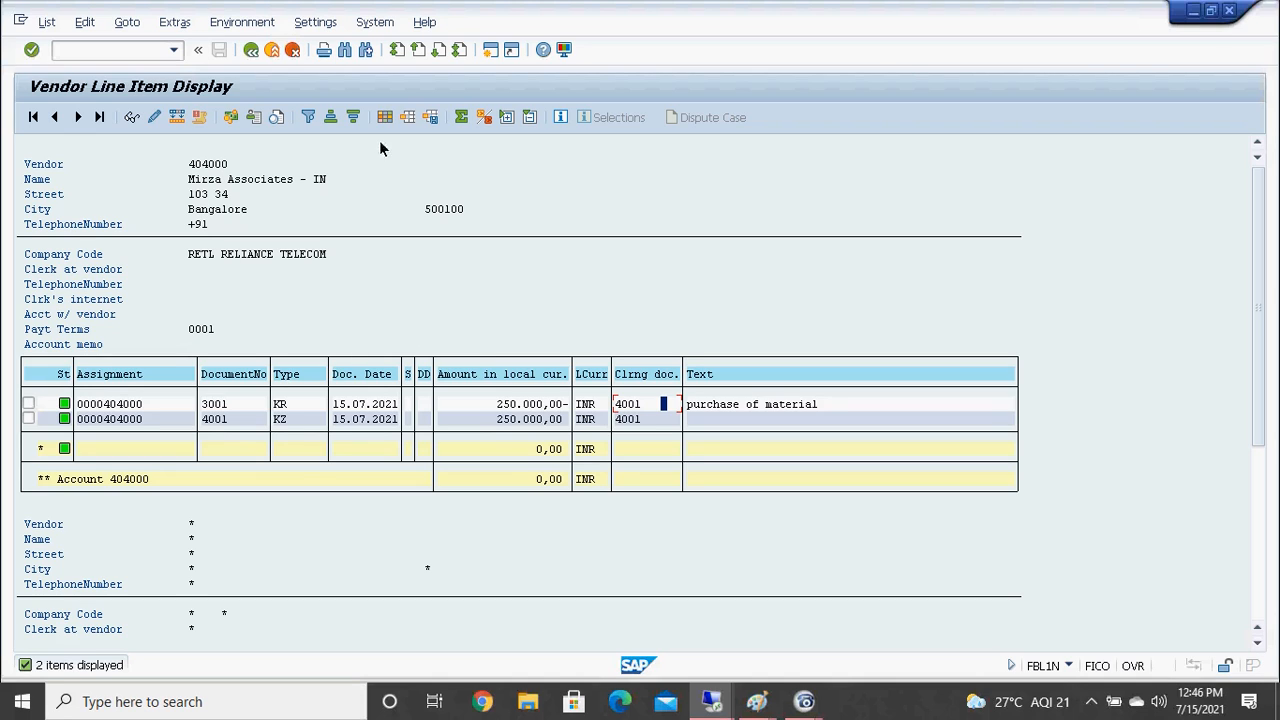
Go to outgoing payment posting with /nf-53 and set the document date to 15.07.2021
{"action": "left_click", "coordinate": [103, 52]}
{"action": "left_click", "coordinate": [103, 52]}
{"action": "type", "text": "/nf-53"}
{"action": "key", "text": "Return"}
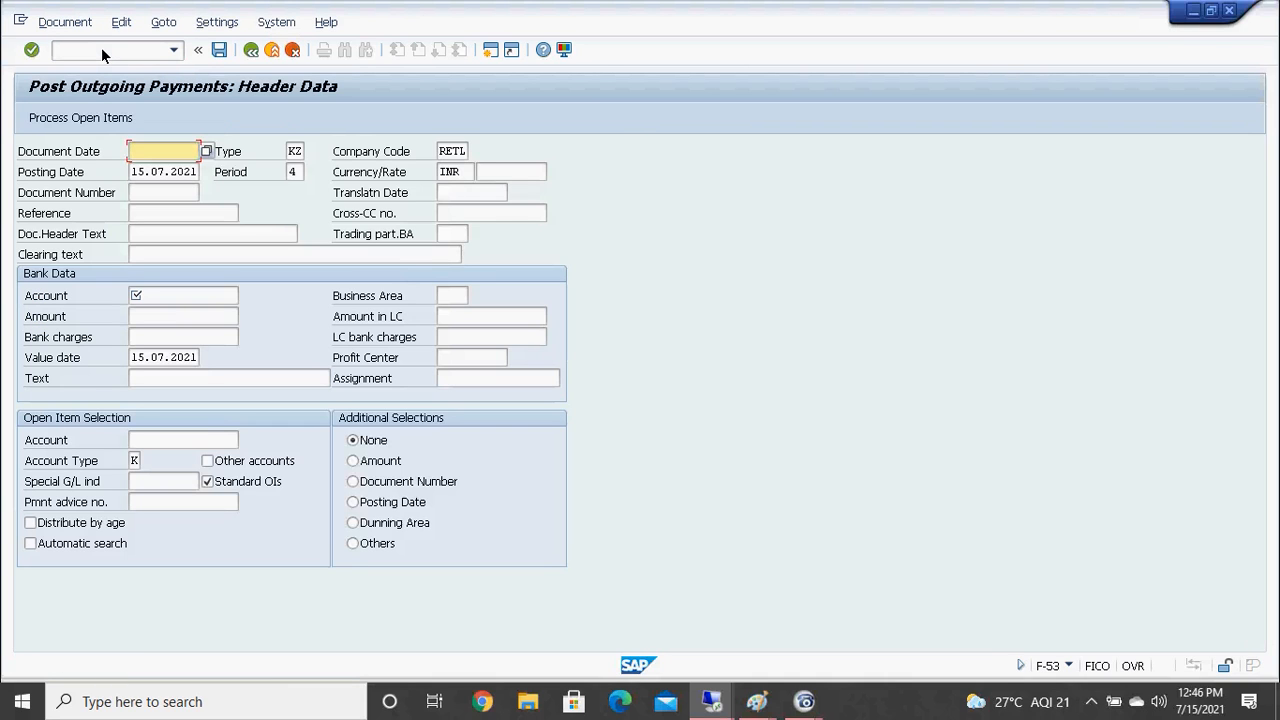
{"action": "key", "text": "F4"}
{"action": "key", "text": "Return"}
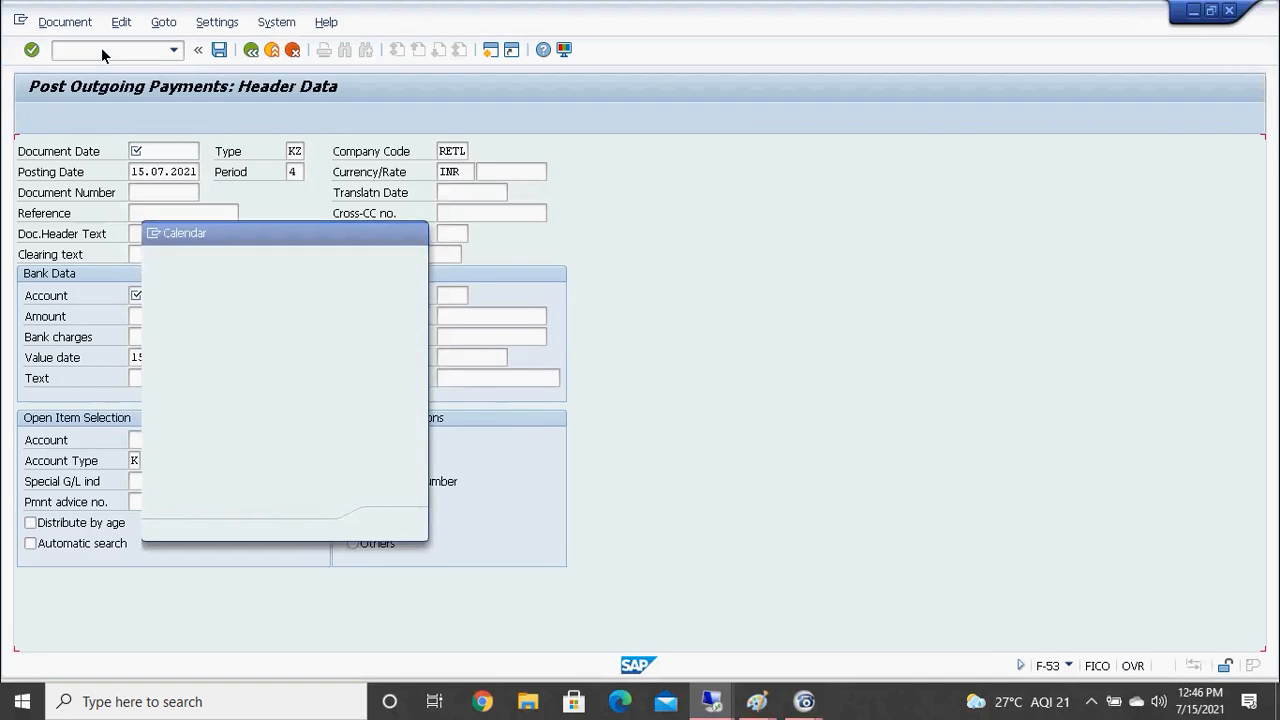
Review invoices 3001 and 3002 in the earlier open item list of Mirza Associates - IN, and return to the payment entry
{"action": "key", "text": "alt+Tab"}
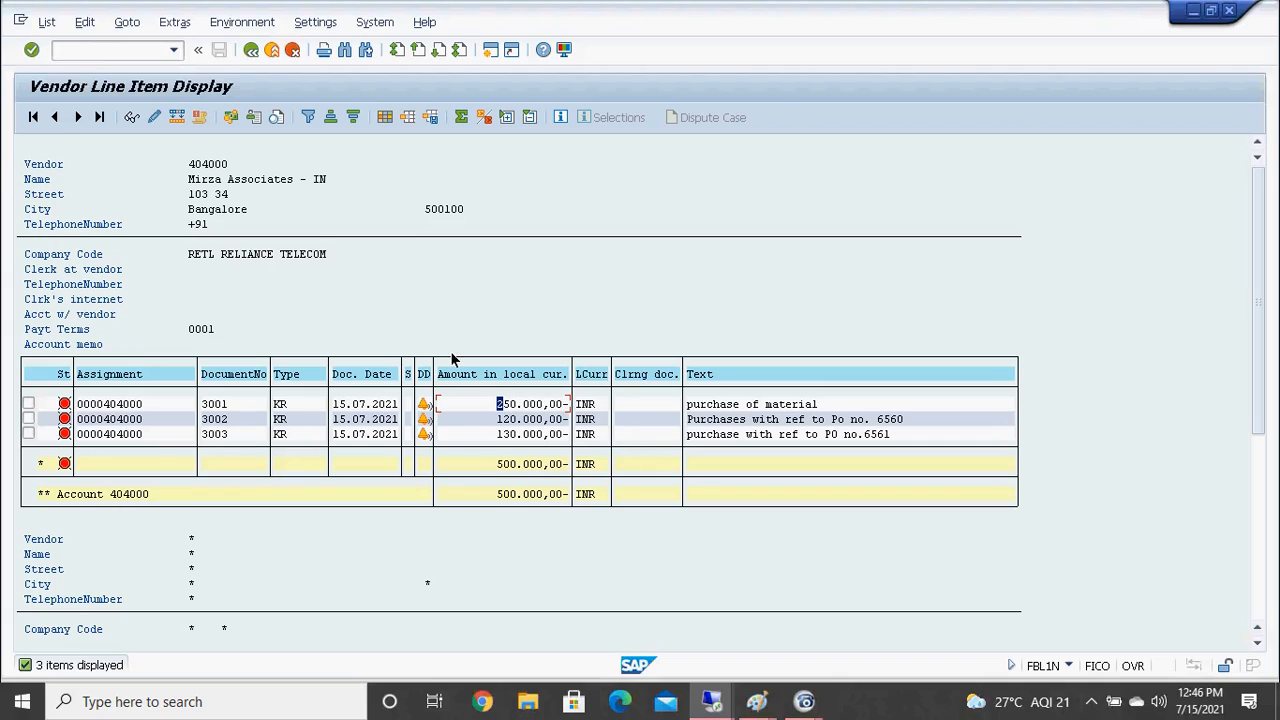
{"action": "left_click", "coordinate": [229, 405]}
{"action": "left_click", "coordinate": [512, 422]}
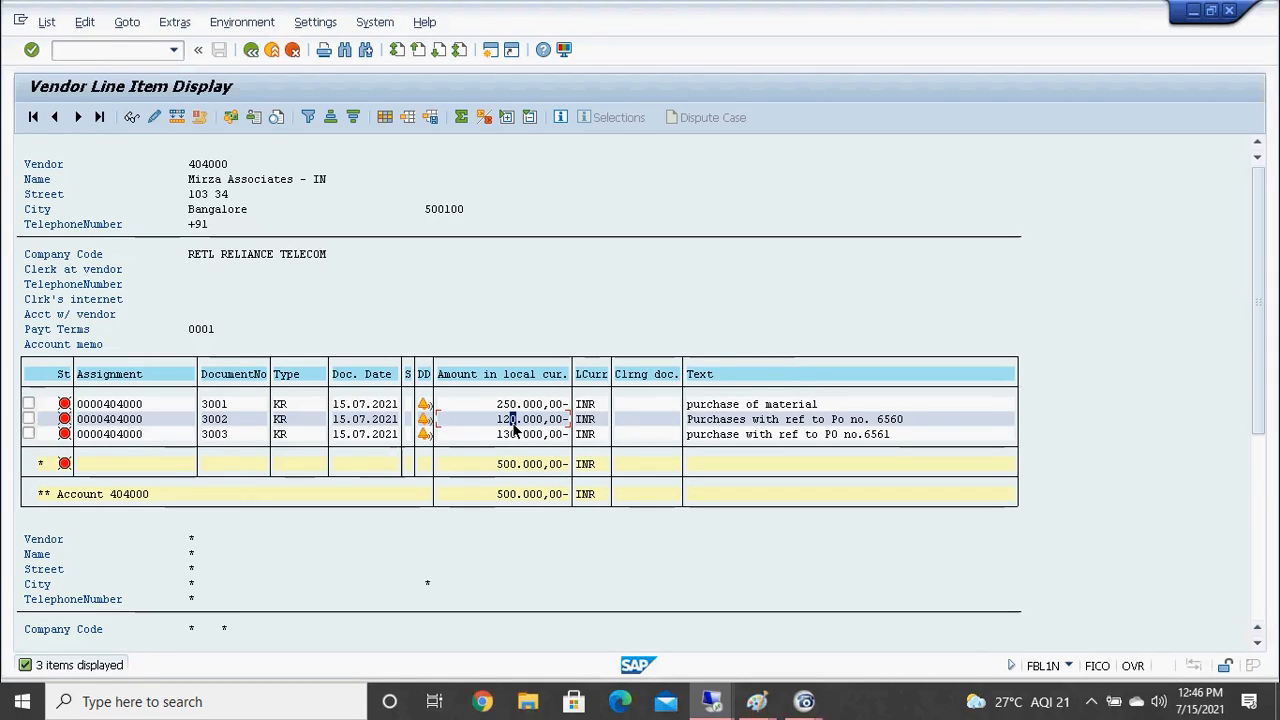
{"action": "key", "text": "alt+Tab"}
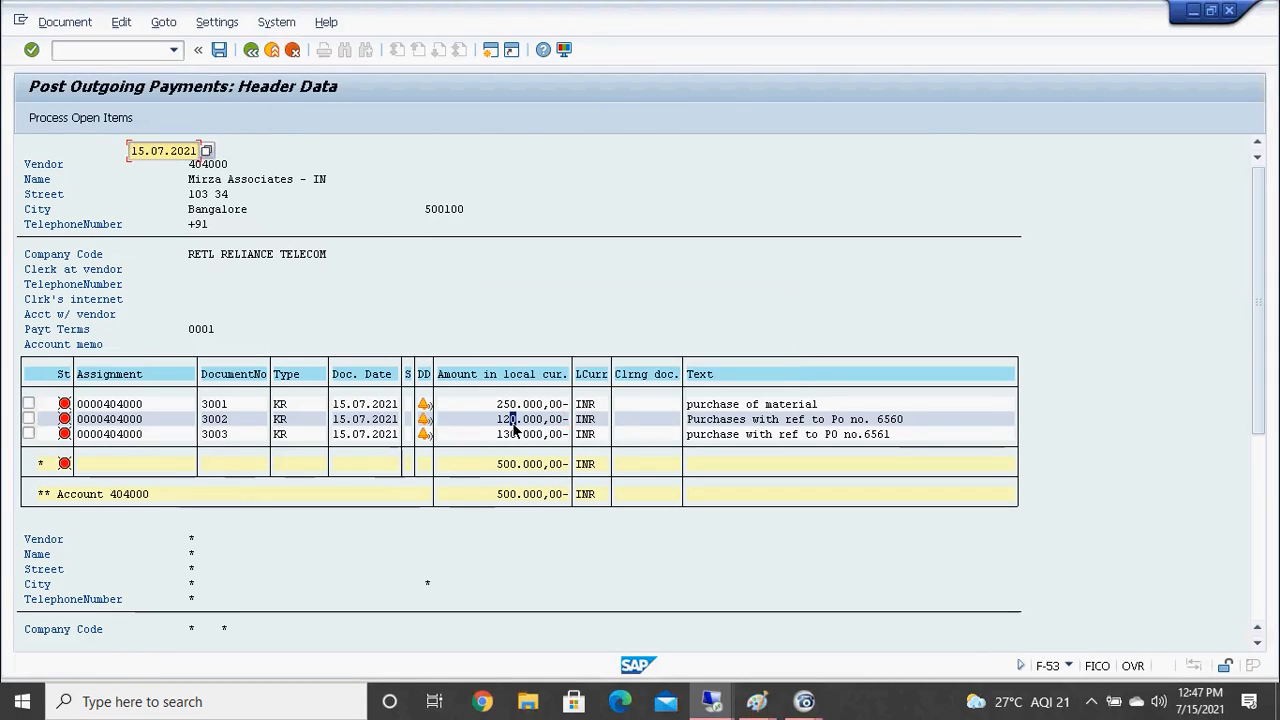
Enter the bank G/L account number and business area rthy in the bank data of the outgoing payment
{"action": "key", "text": "Tab"}
{"action": "key", "text": "Tab"}
{"action": "key", "text": "Tab"}
{"action": "key", "text": "Tab"}
{"action": "key", "text": "Tab"}
{"action": "key", "text": "Tab"}
{"action": "key", "text": "Tab"}
{"action": "key", "text": "Tab"}
{"action": "key", "text": "Tab"}
{"action": "key", "text": "Tab"}
{"action": "key", "text": "Tab"}
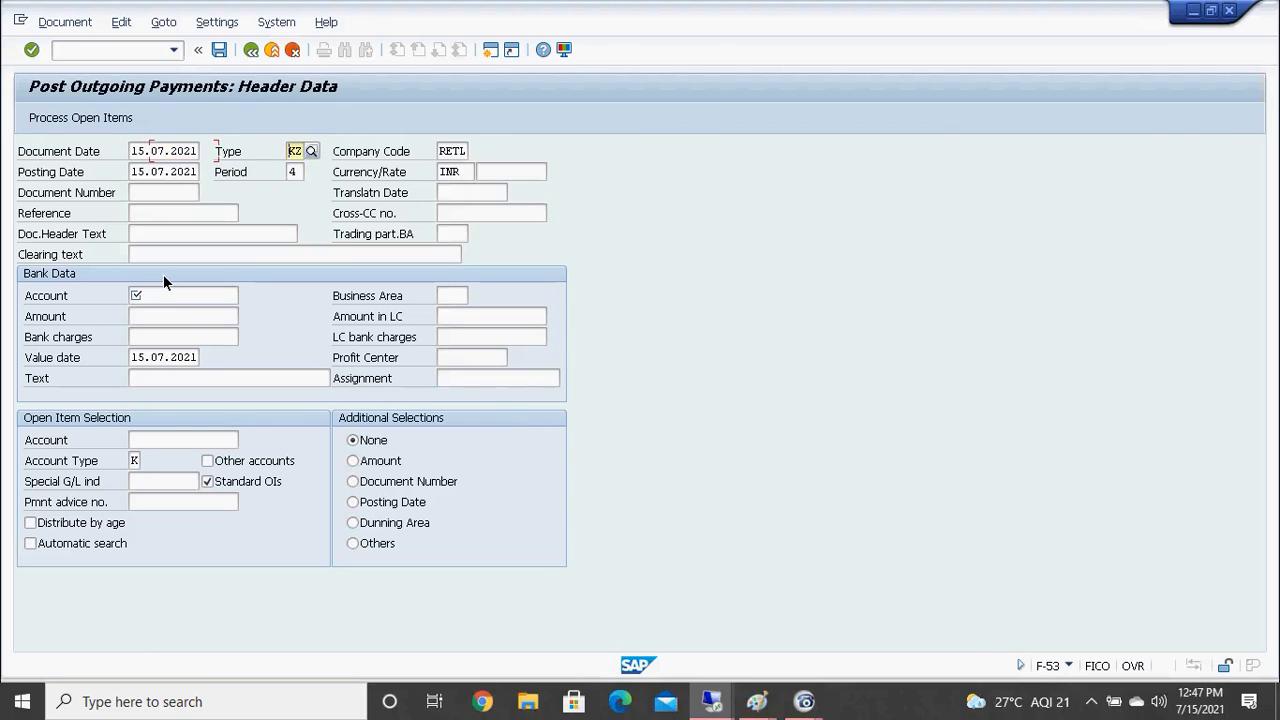
{"action": "key", "text": "Tab"}
{"action": "key", "text": "Tab"}
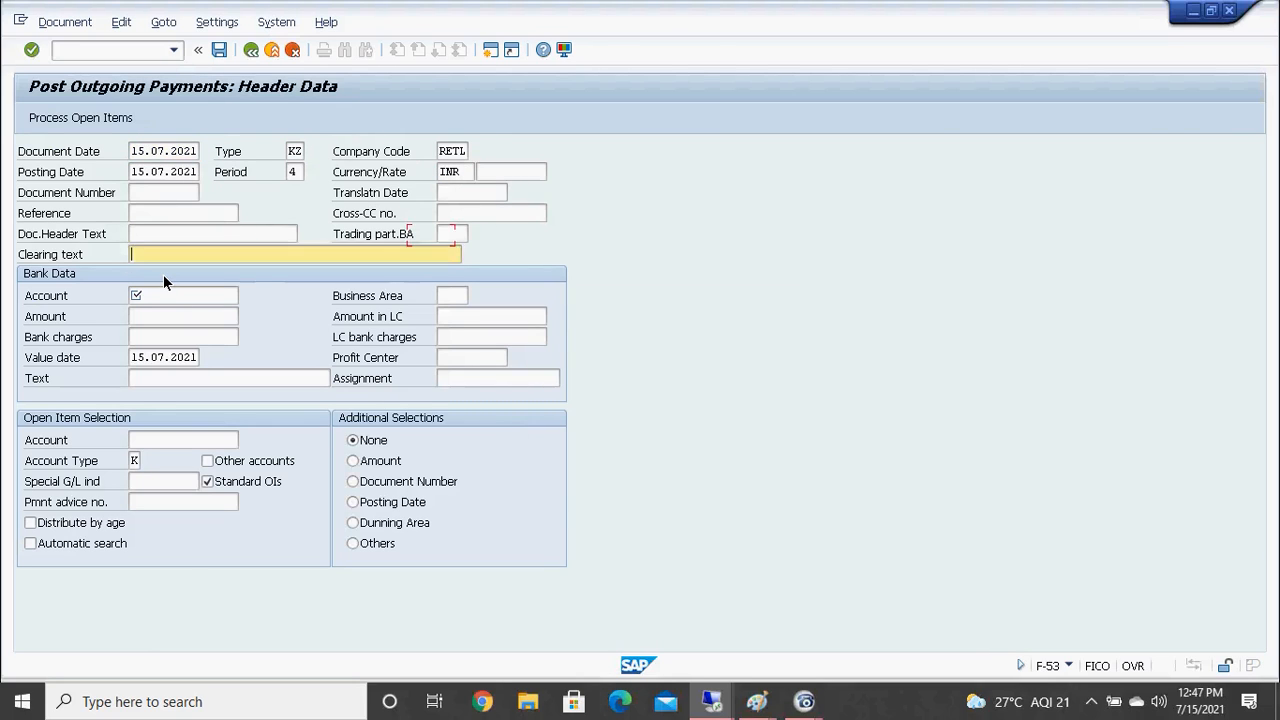
{"action": "type", "text": "200100"}
{"action": "key", "text": "Tab"}
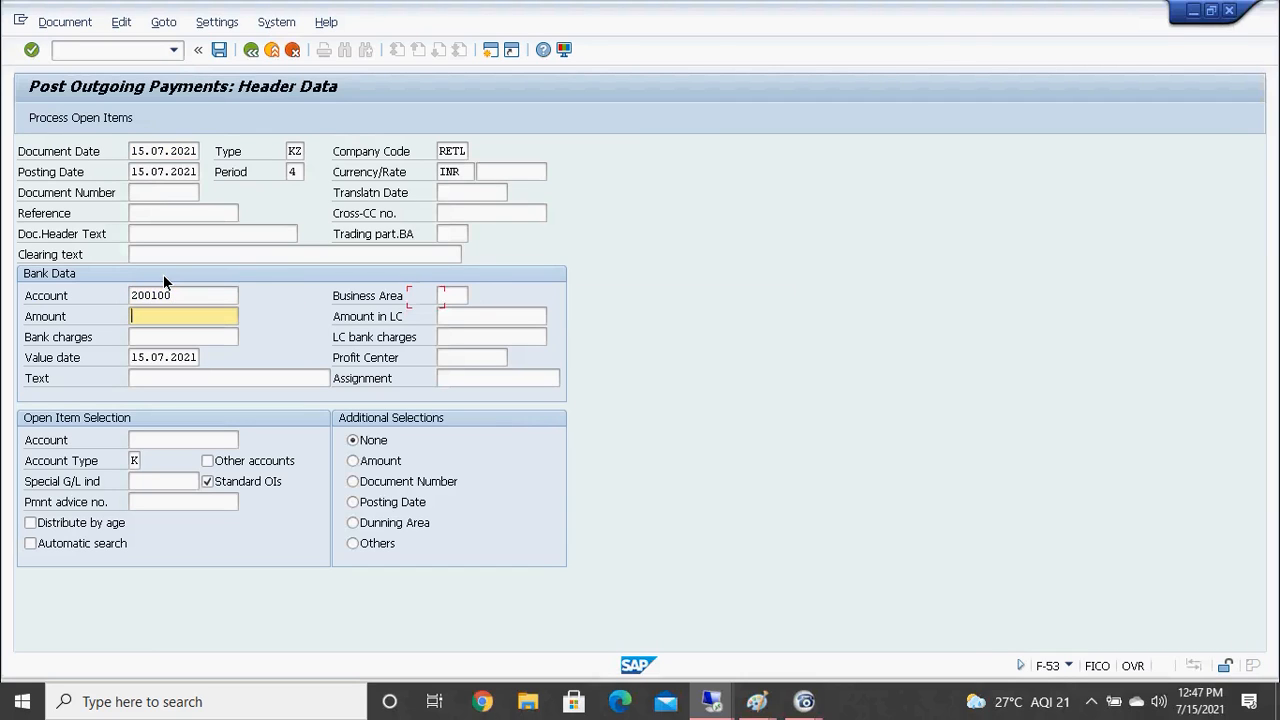
{"action": "key", "text": "shift+Tab"}
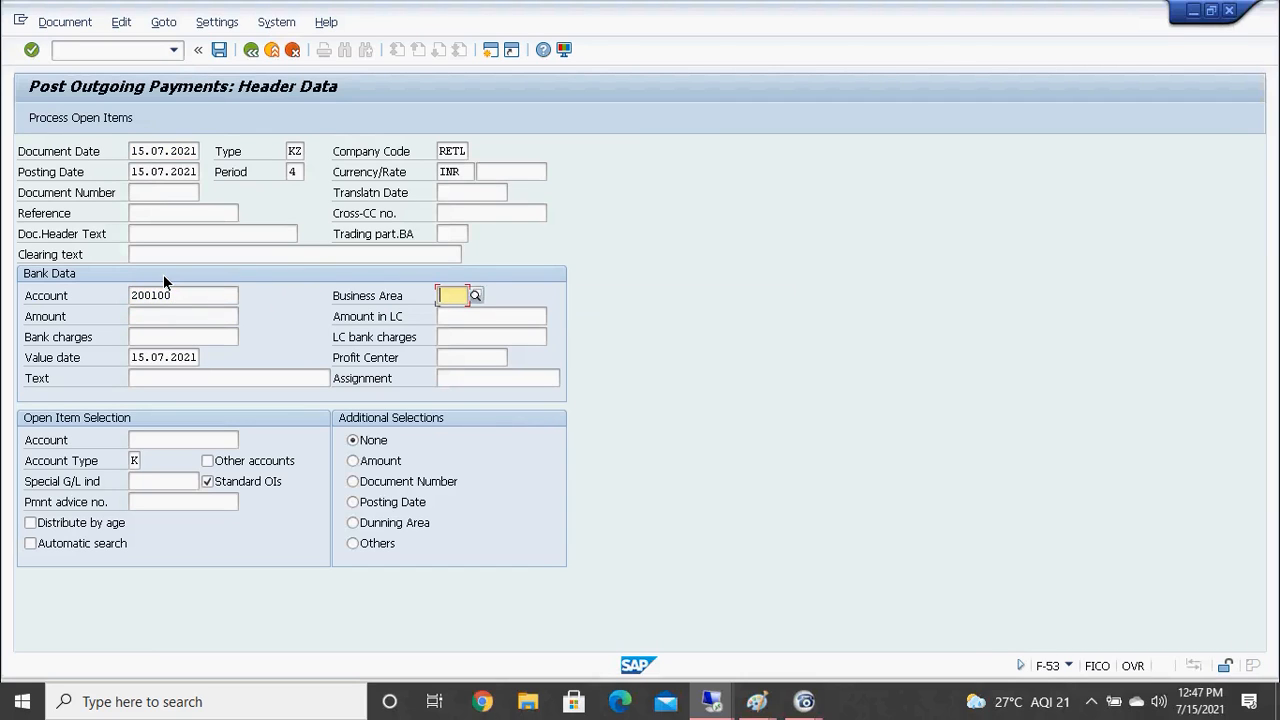
{"action": "type", "text": "rthy"}
{"action": "key", "text": "Tab"}
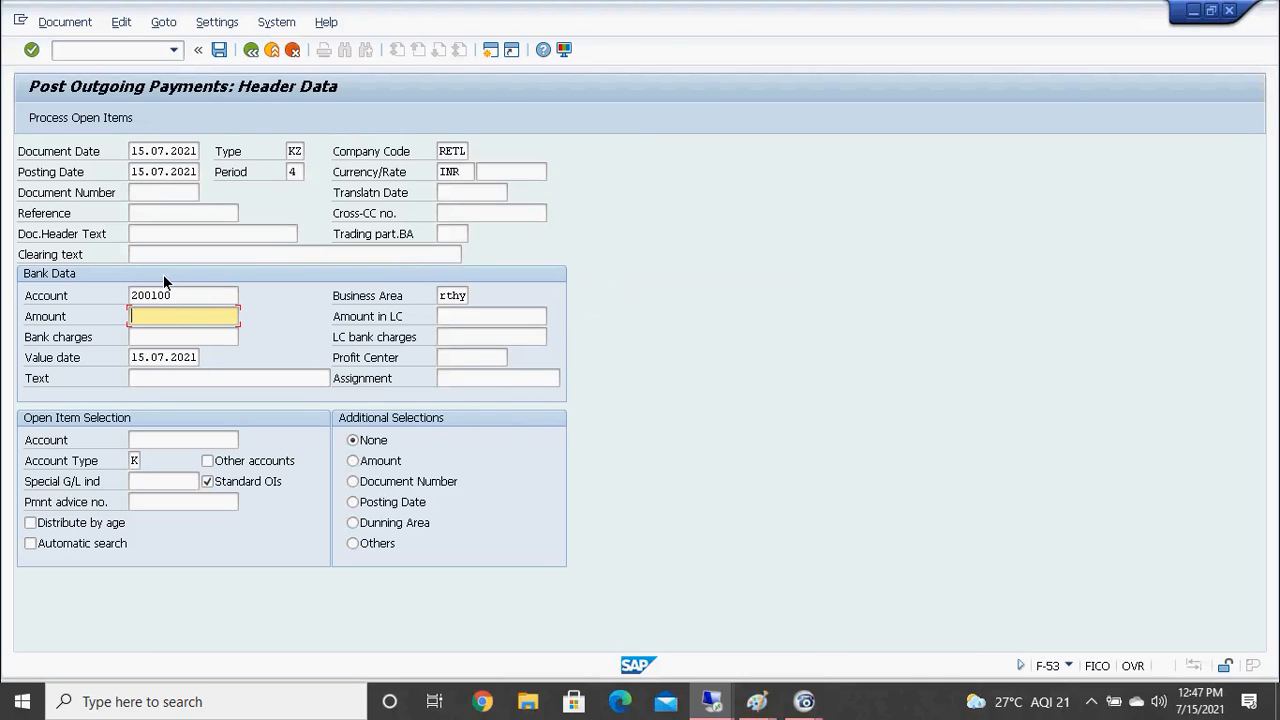
Set the payment amount to 50000 and the text to "outgoing payment fr inv no.3002"
{"action": "type", "text": "50000"}
{"action": "key", "text": "Tab"}
{"action": "key", "text": "Tab"}
{"action": "key", "text": "Tab"}
{"action": "key", "text": "Tab"}
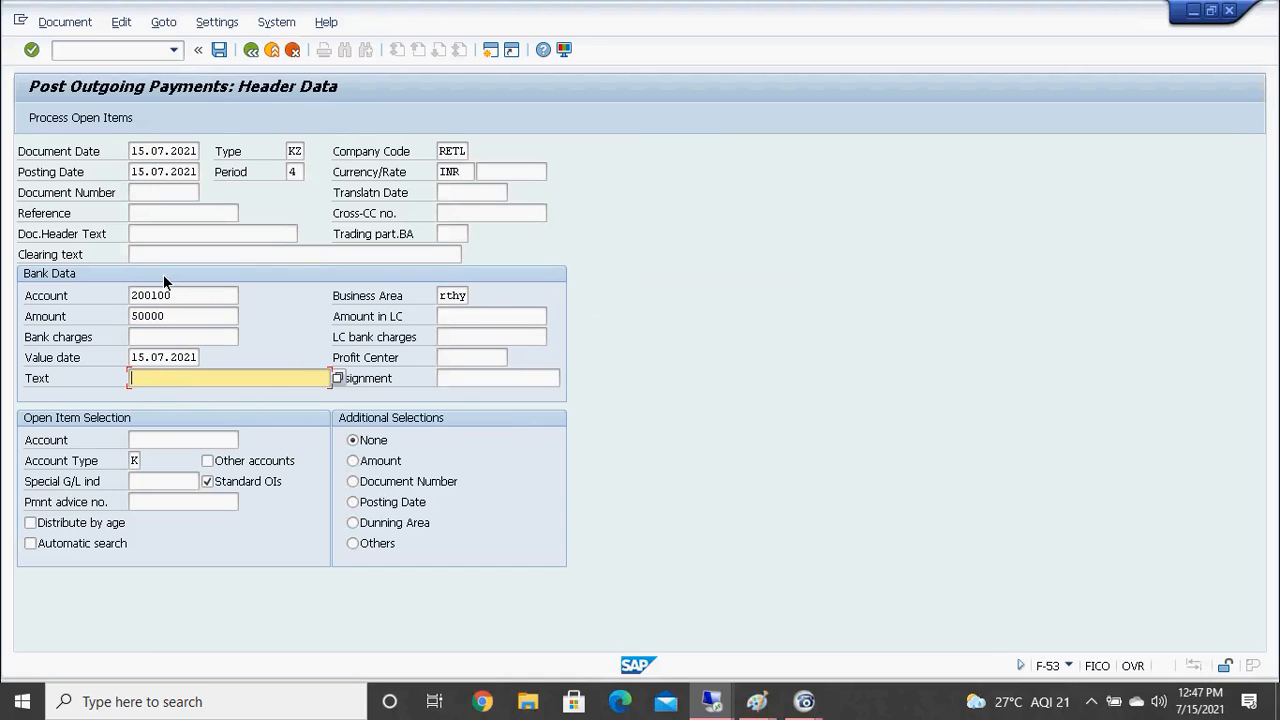
{"action": "type", "text": "out"}
{"action": "key", "text": "Down"}
{"action": "key", "text": "Return"}
{"action": "key", "text": "BackSpace"}
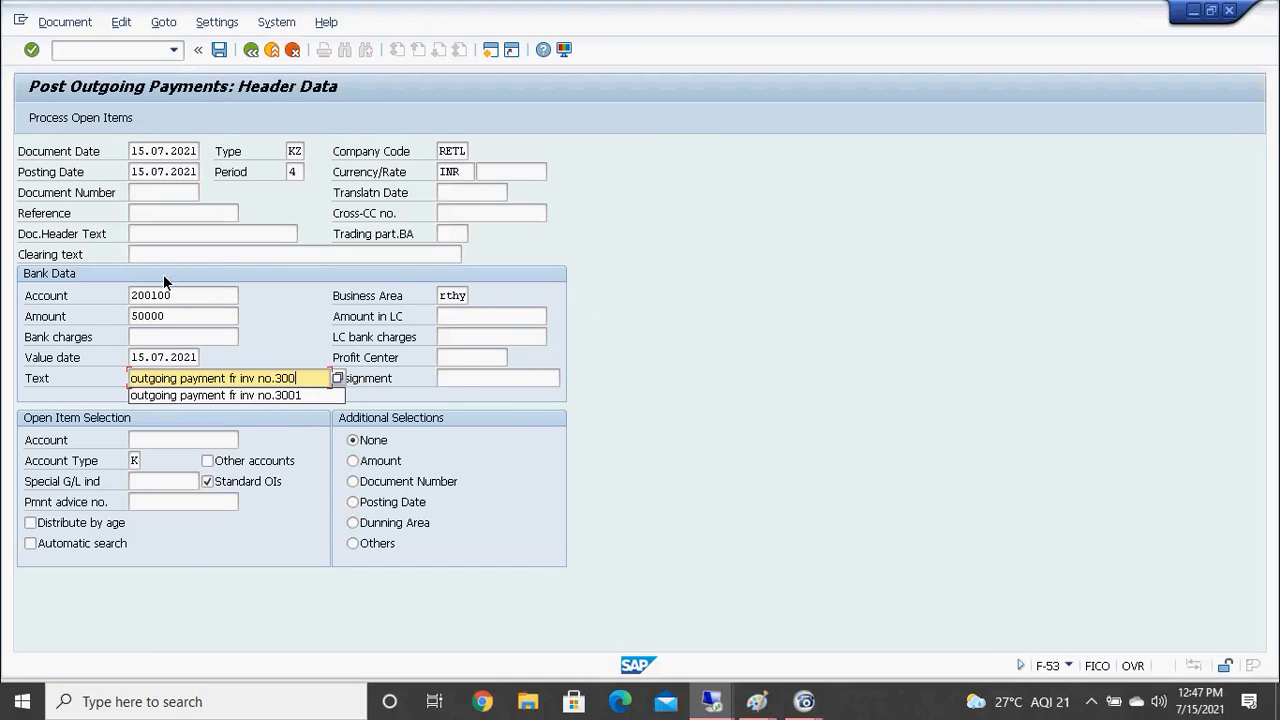
{"action": "type", "text": "2"}
{"action": "key", "text": "Tab"}
{"action": "key", "text": "Tab"}
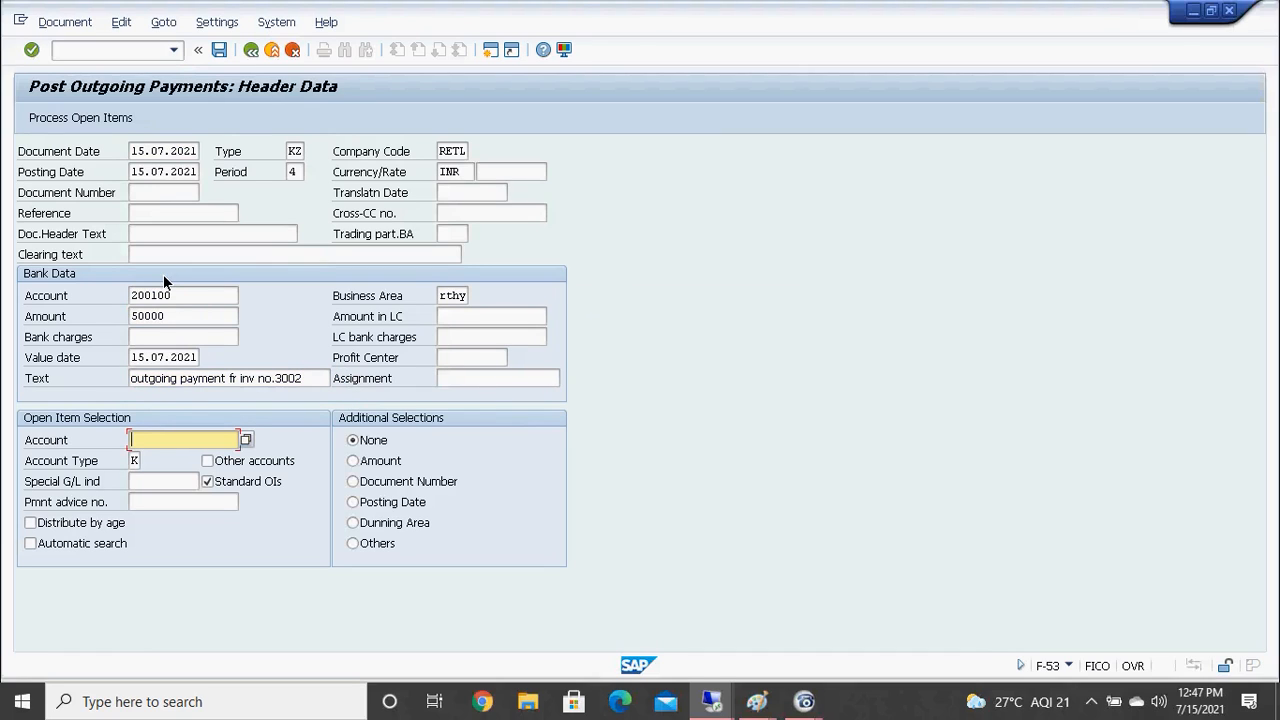
Enter Mirza Associates - IN's vendor account, process its open items and try to post the payment
{"action": "type", "text": "404000"}
{"action": "left_click", "coordinate": [83, 117]}
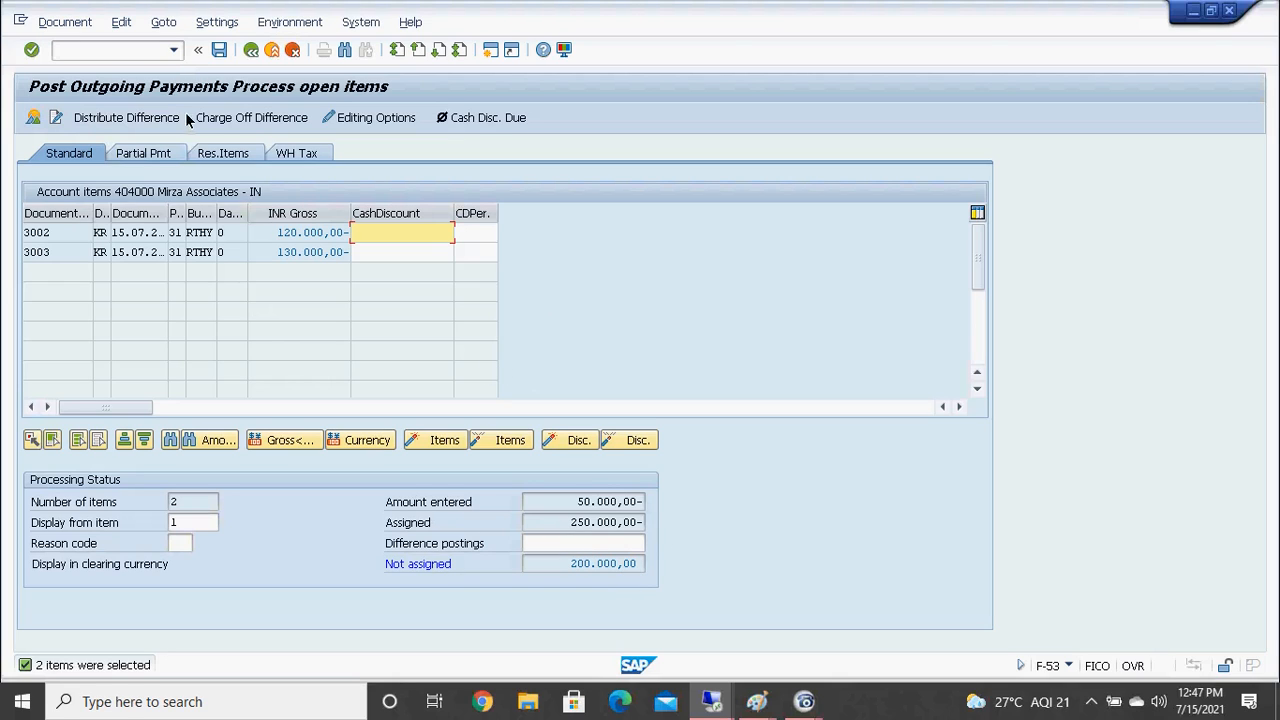
{"action": "left_click", "coordinate": [218, 50]}
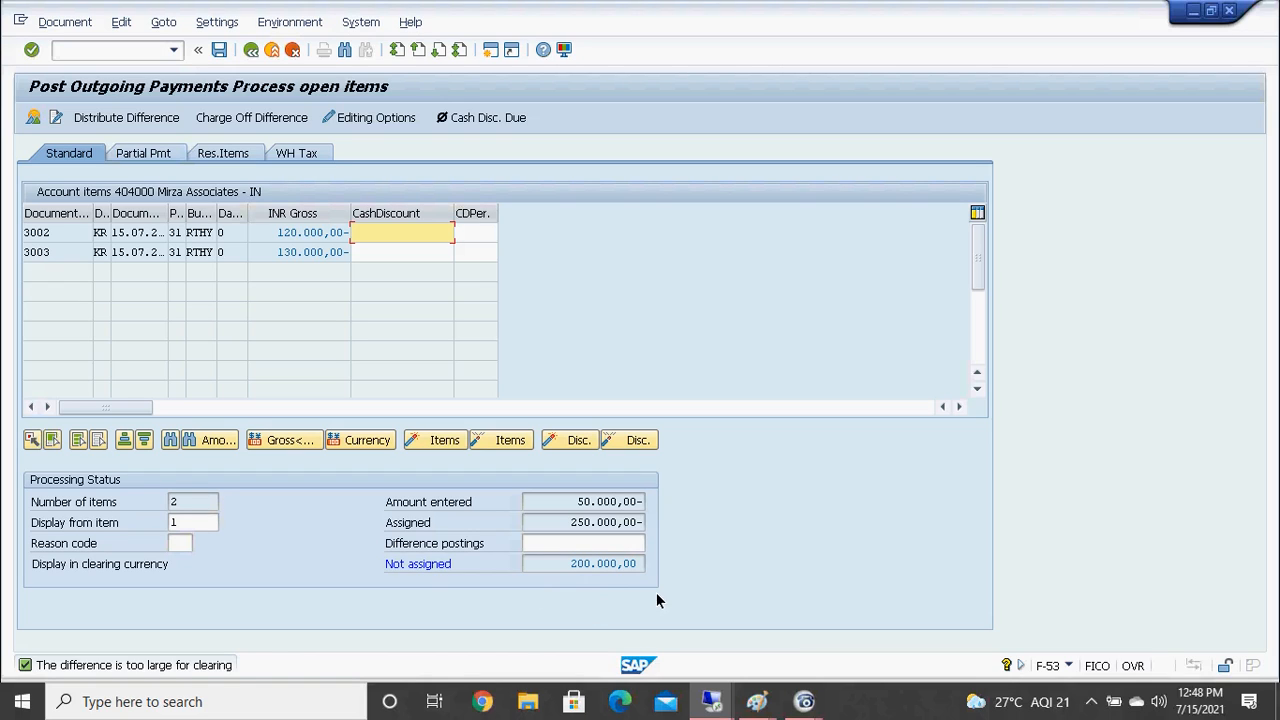
Switch to partial payments with document 3003 deactivated and set the payment amount of document 3002 to 50000
{"action": "left_click", "coordinate": [140, 155]}
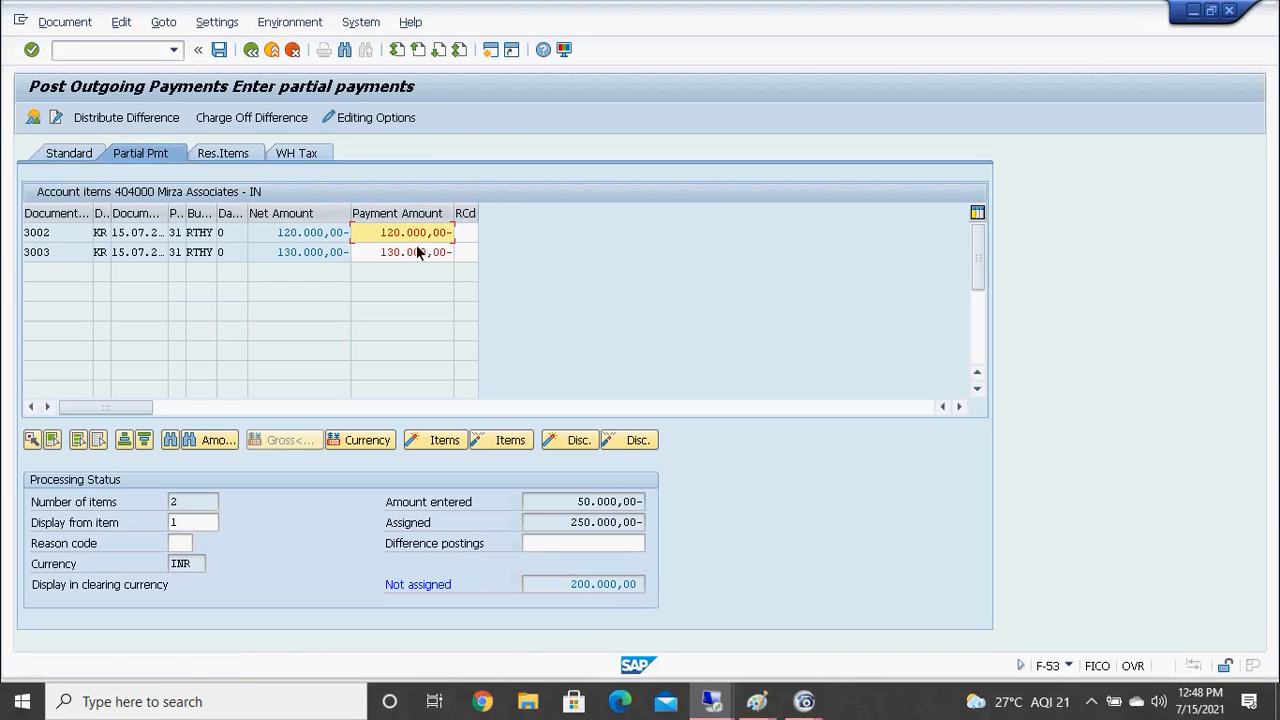
{"action": "double_click", "coordinate": [311, 252]}
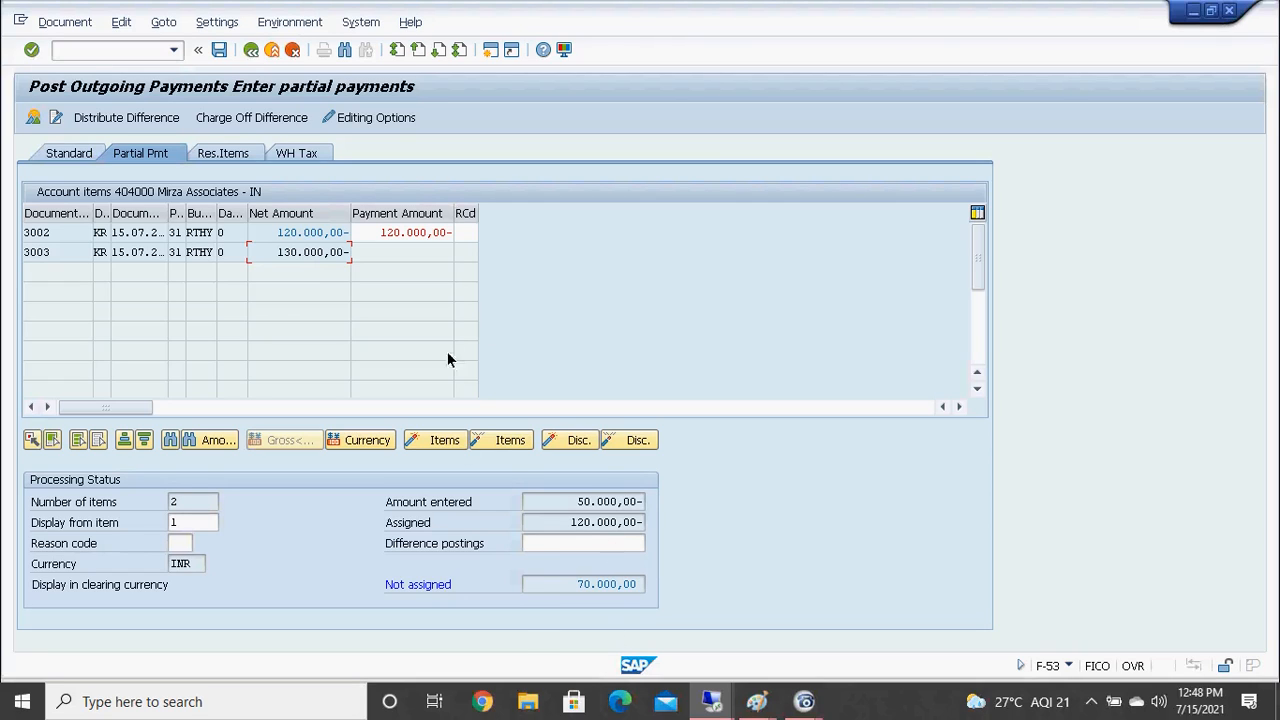
{"action": "left_click", "coordinate": [378, 235]}
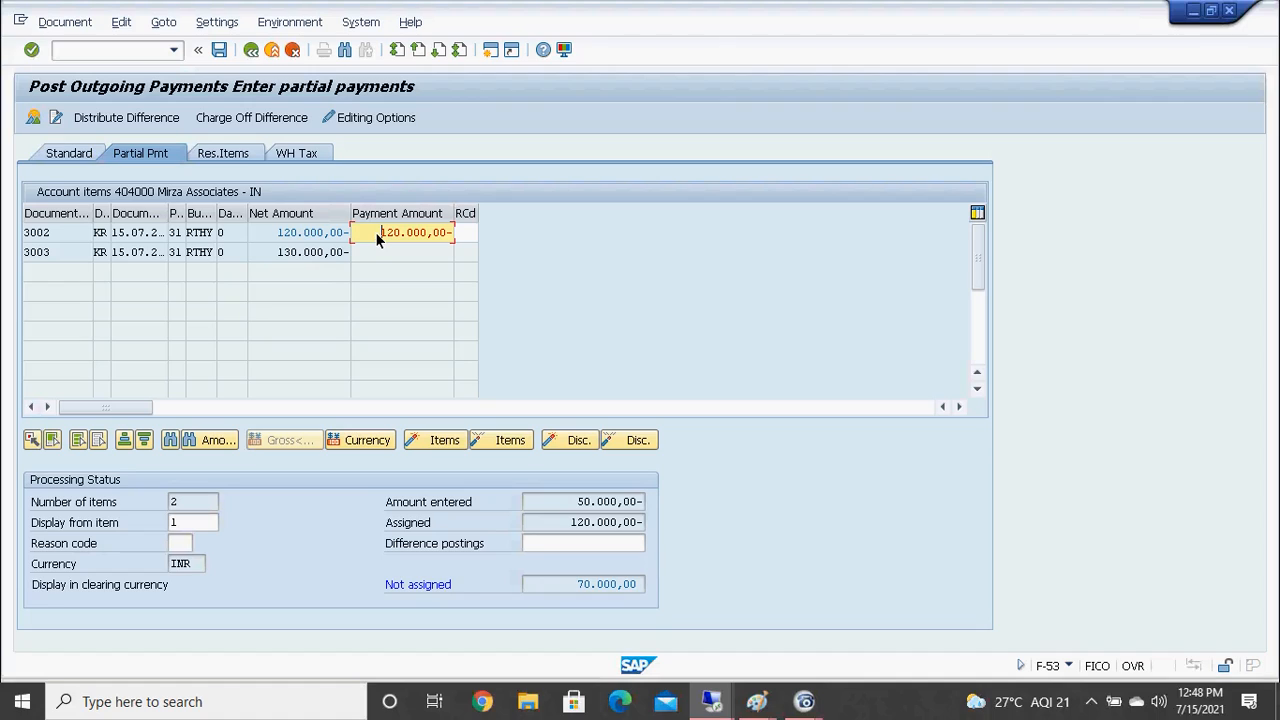
{"action": "key", "text": "Delete"}
{"action": "key", "text": "Delete"}
{"action": "key", "text": "Delete"}
{"action": "key", "text": "Delete"}
{"action": "key", "text": "Delete"}
{"action": "key", "text": "Delete"}
{"action": "key", "text": "Delete"}
{"action": "key", "text": "Delete"}
{"action": "key", "text": "Delete"}
{"action": "key", "text": "Delete"}
{"action": "key", "text": "Delete"}
{"action": "type", "text": "50000"}
{"action": "key", "text": "Return"}
Set the partial payment amount of document 3002 back to 120000
{"action": "key", "text": "Delete"}
{"action": "key", "text": "Delete"}
{"action": "key", "text": "Delete"}
{"action": "key", "text": "Delete"}
{"action": "key", "text": "Delete"}
{"action": "key", "text": "Delete"}
{"action": "key", "text": "Delete"}
{"action": "key", "text": "Delete"}
{"action": "key", "text": "Delete"}
{"action": "key", "text": "Delete"}
{"action": "type", "text": "120000"}
{"action": "key", "text": "Return"}
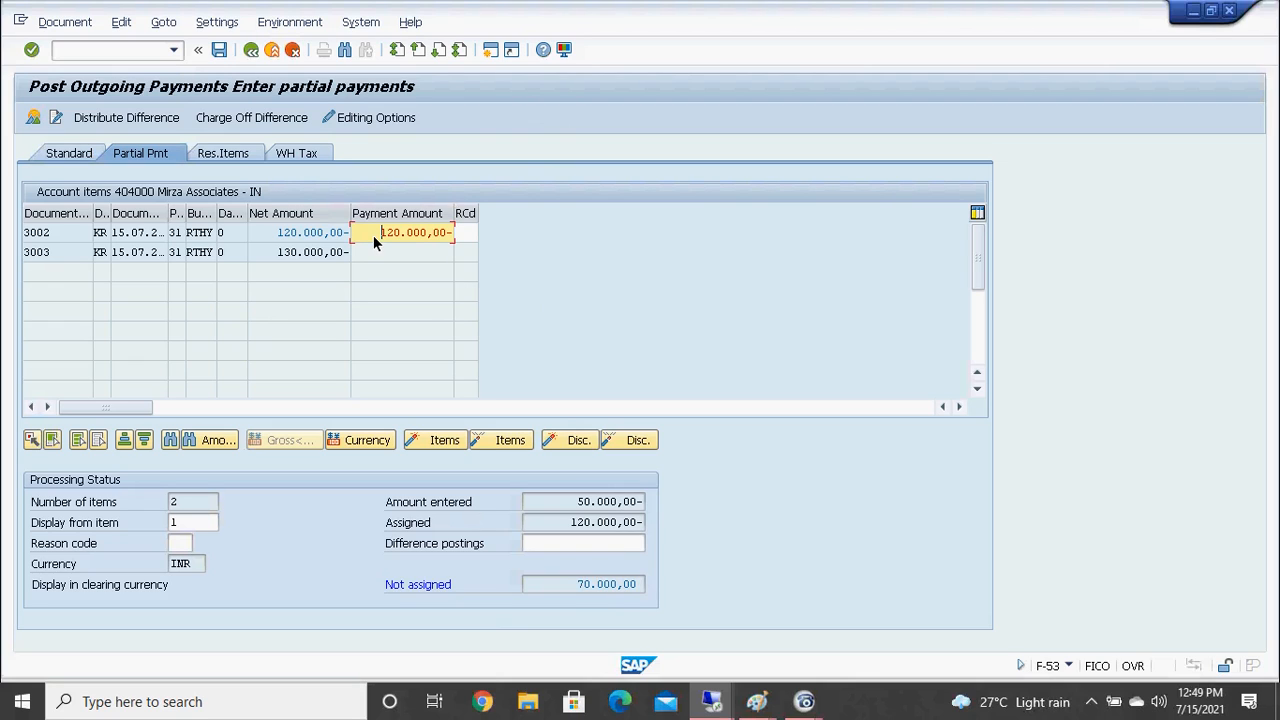
Set the partial payment amount of document 3002 to 50000 again
{"action": "type", "text": "50000"}
{"action": "key", "text": "Return"}
{"action": "key", "text": "Delete"}
{"action": "key", "text": "Delete"}
{"action": "key", "text": "Delete"}
{"action": "key", "text": "Delete"}
{"action": "key", "text": "Delete"}
{"action": "key", "text": "Delete"}
{"action": "key", "text": "Delete"}
{"action": "key", "text": "Delete"}
{"action": "key", "text": "Delete"}
Reactivate document 3003 and set the partial payment amount of document 3002 to 25000
{"action": "left_click", "coordinate": [284, 256]}
{"action": "double_click", "coordinate": [284, 256]}
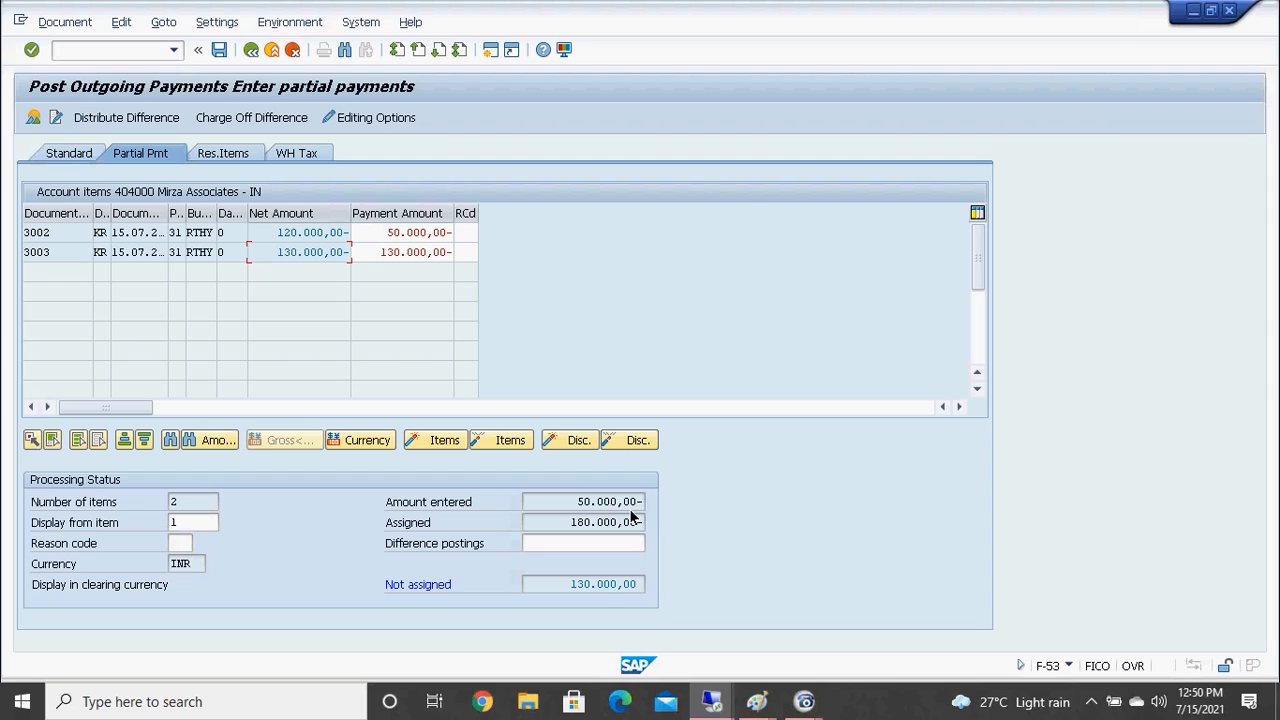
{"action": "left_click", "coordinate": [386, 236]}
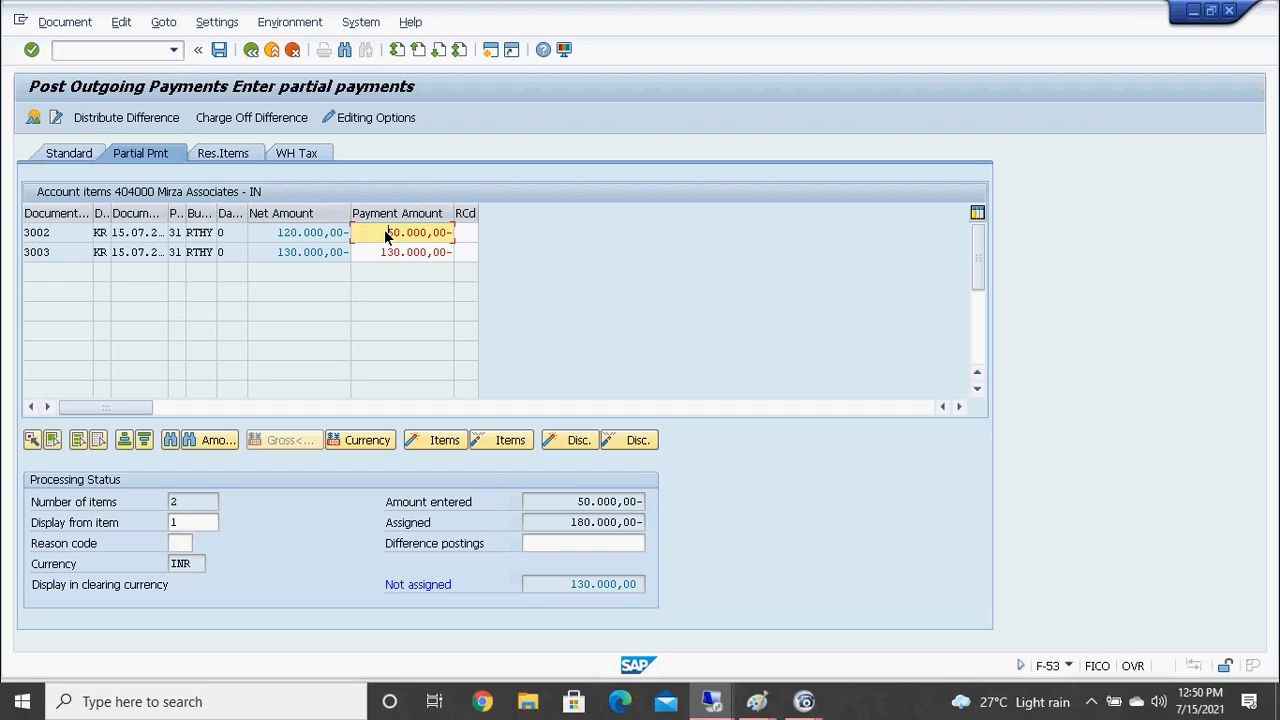
{"action": "key", "text": "Delete"}
{"action": "key", "text": "Delete"}
{"action": "key", "text": "Delete"}
{"action": "key", "text": "Delete"}
{"action": "key", "text": "Delete"}
{"action": "key", "text": "Delete"}
{"action": "key", "text": "Delete"}
{"action": "key", "text": "Delete"}
{"action": "key", "text": "Delete"}
{"action": "key", "text": "Delete"}
{"action": "type", "text": "25000"}
{"action": "key", "text": "Down"}
Set the partial payment amount of document 3003 to 25000
{"action": "key", "text": "Delete"}
{"action": "key", "text": "Delete"}
{"action": "key", "text": "Delete"}
{"action": "key", "text": "Delete"}
{"action": "key", "text": "Delete"}
{"action": "key", "text": "Delete"}
{"action": "key", "text": "Delete"}
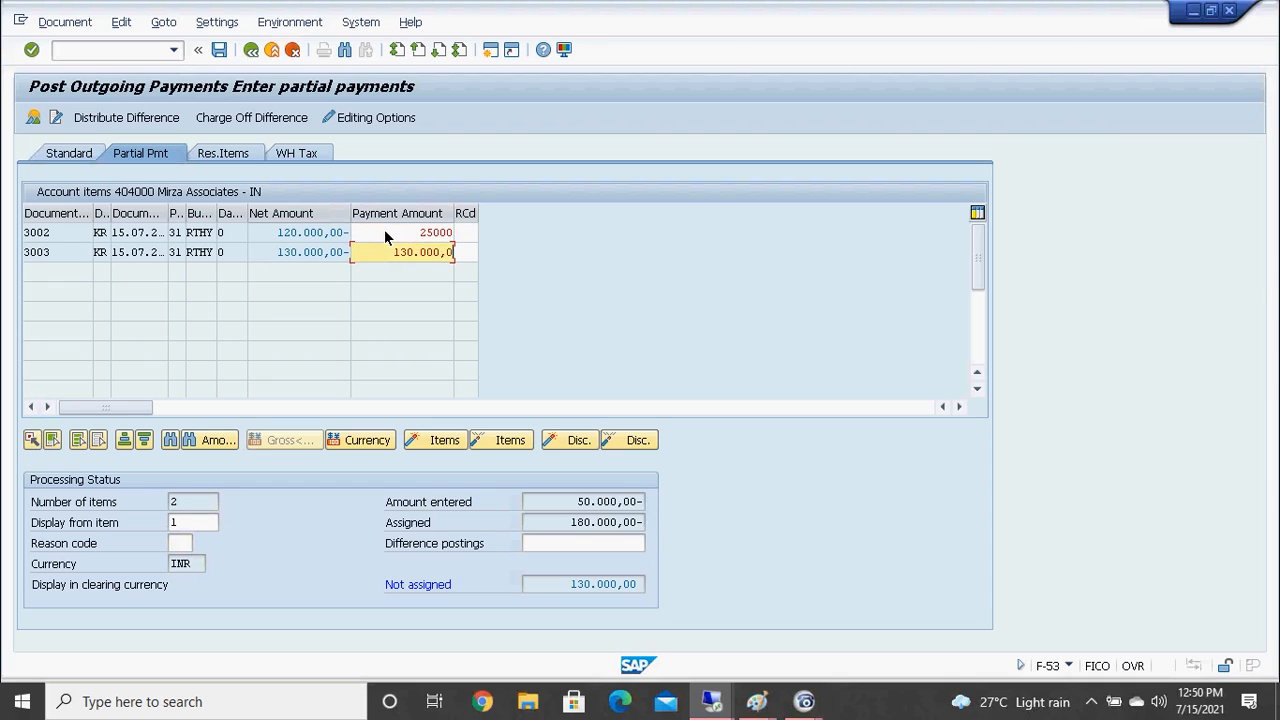
{"action": "key", "text": "Delete"}
{"action": "key", "text": "Delete"}
{"action": "key", "text": "Delete"}
{"action": "key", "text": "Delete"}
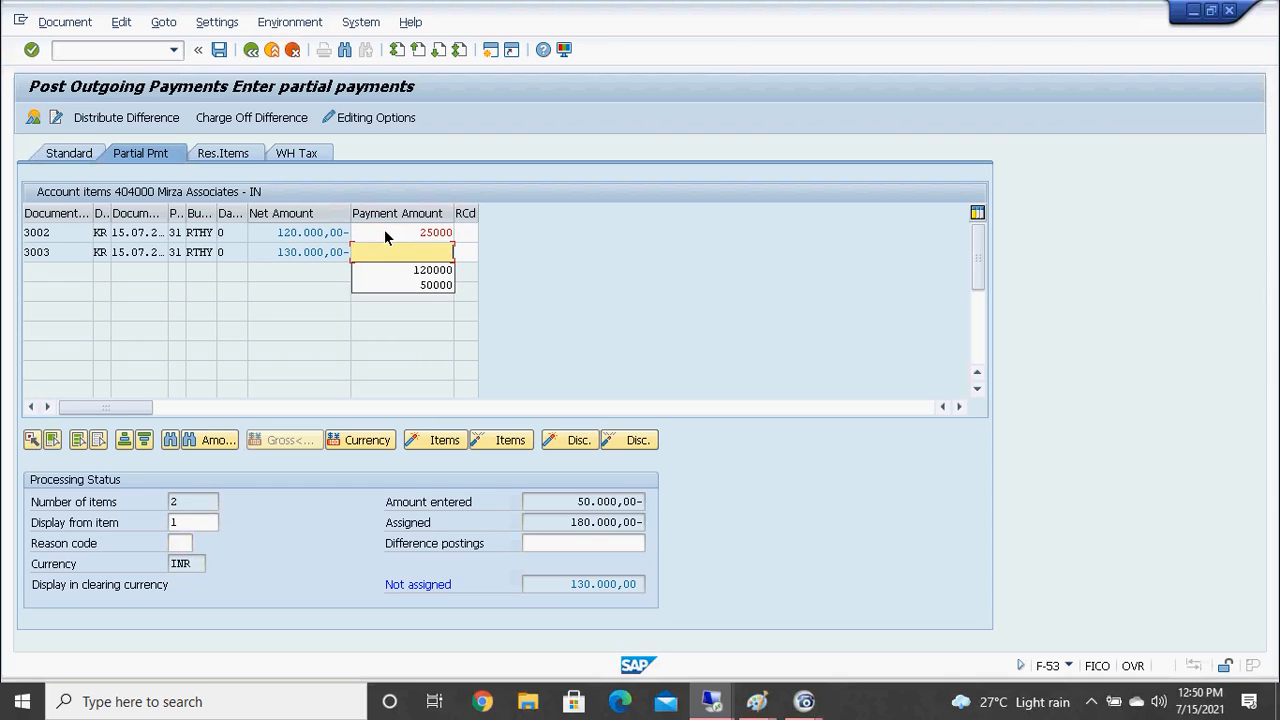
{"action": "type", "text": "25000"}
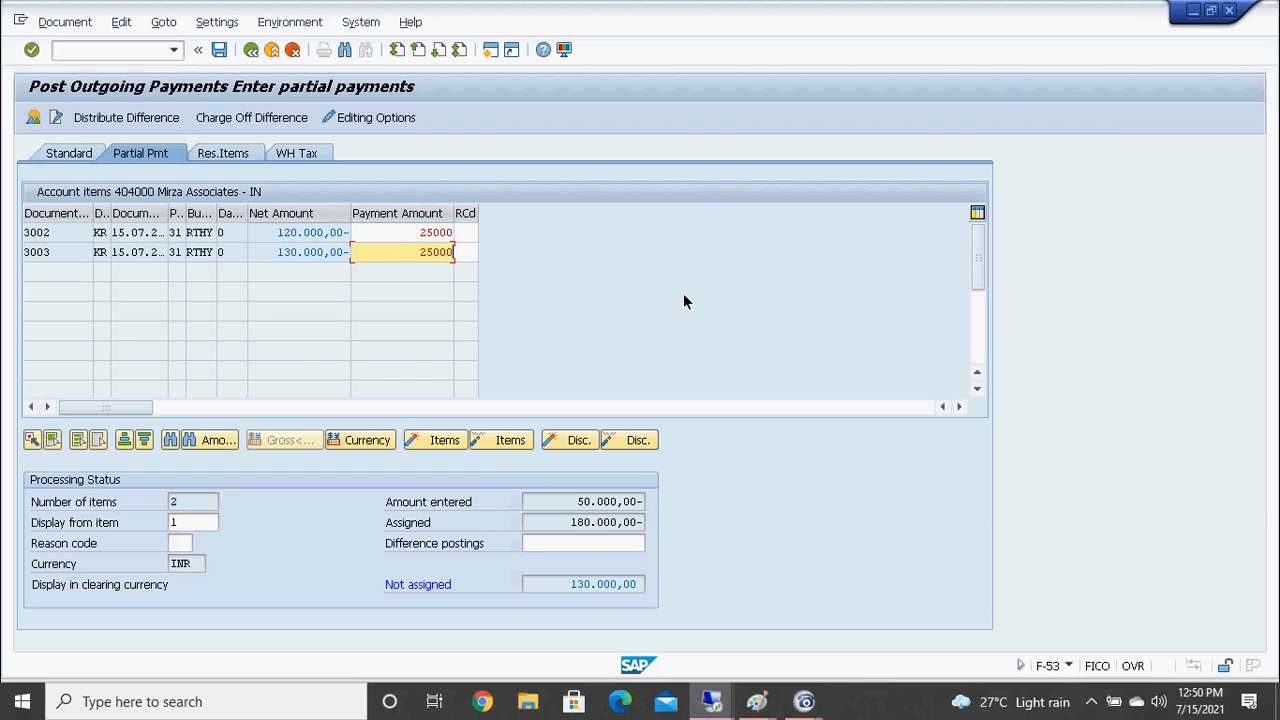
{"action": "key", "text": "Return"}
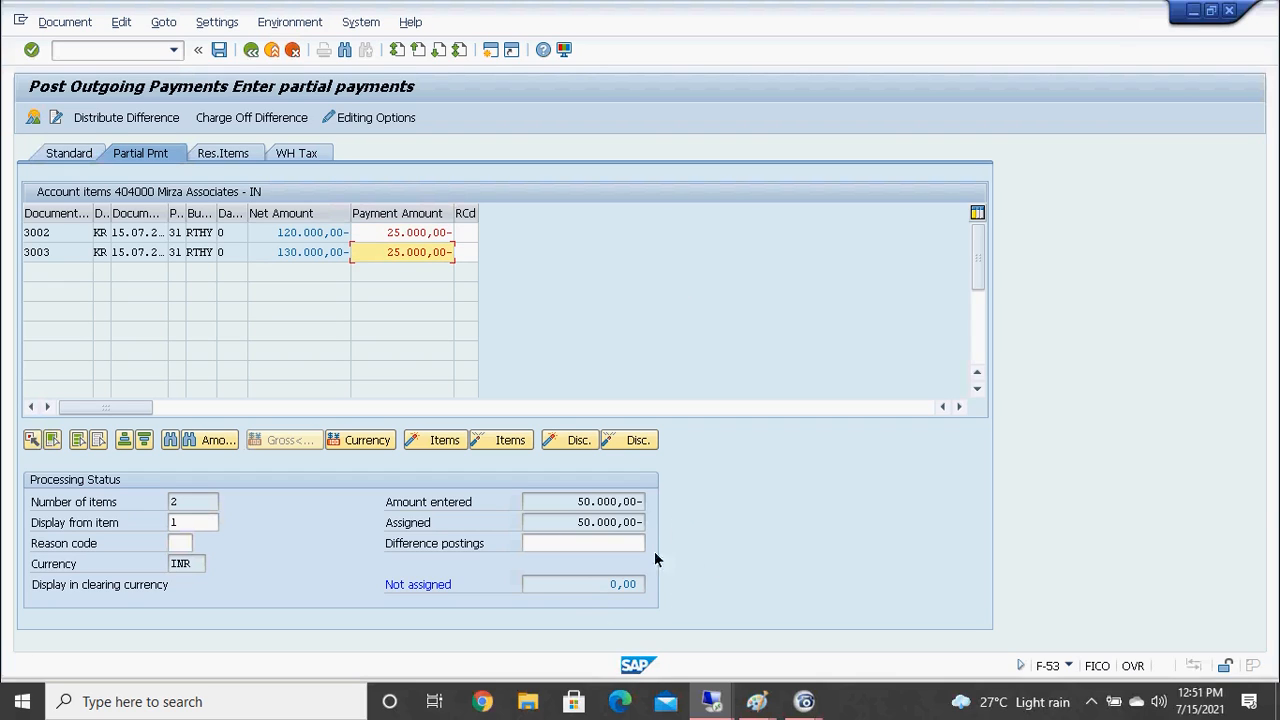
Search the open items by document number for 3002
{"action": "left_click", "coordinate": [550, 505]}
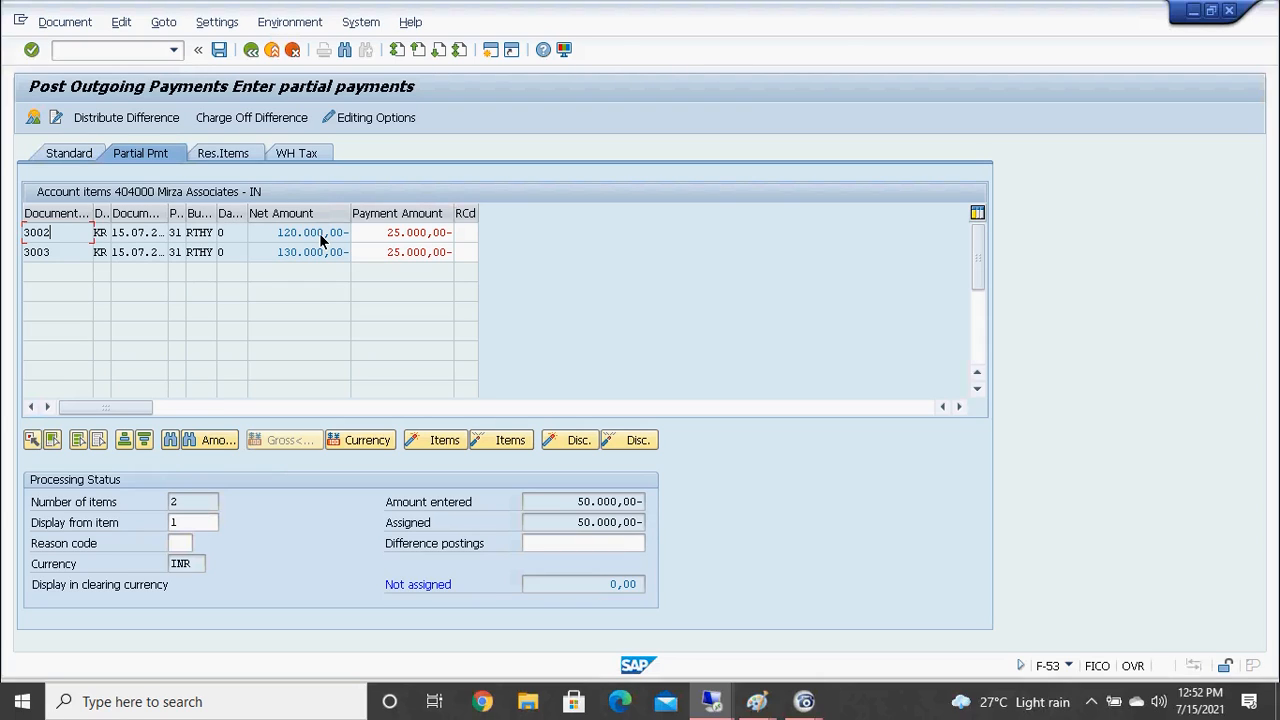
{"action": "left_click", "coordinate": [169, 441]}
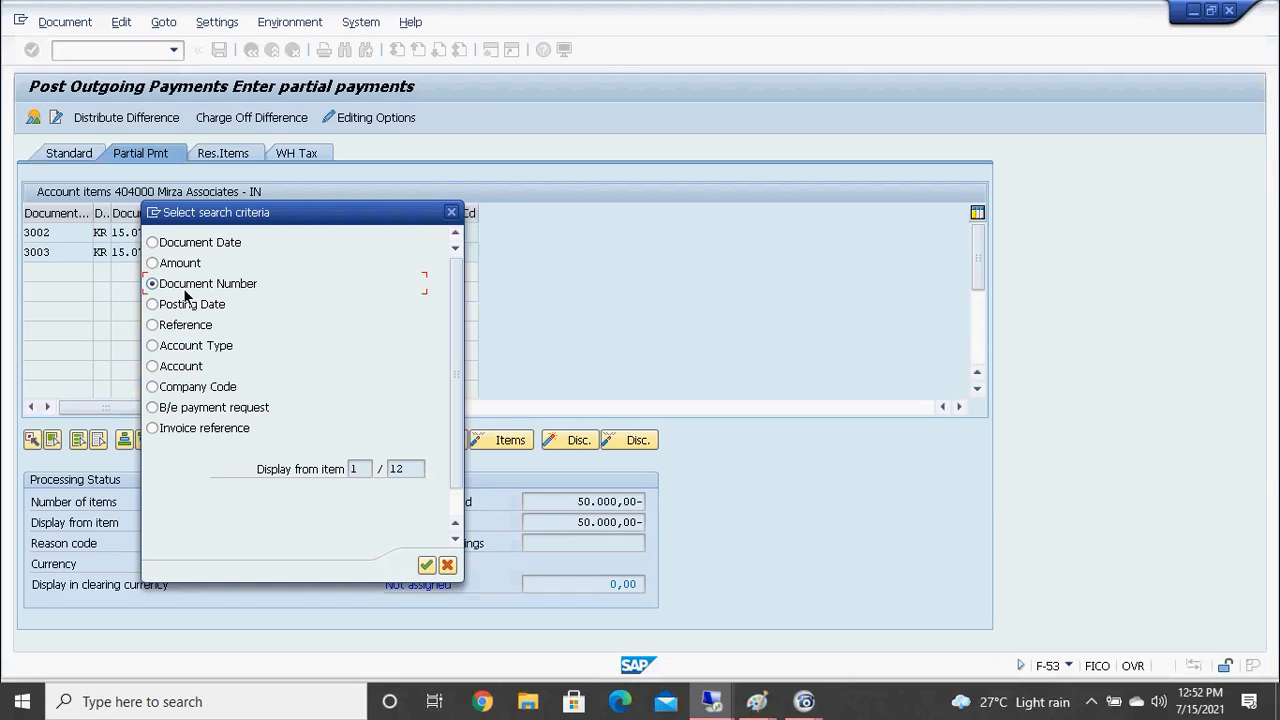
{"action": "left_click", "coordinate": [426, 566]}
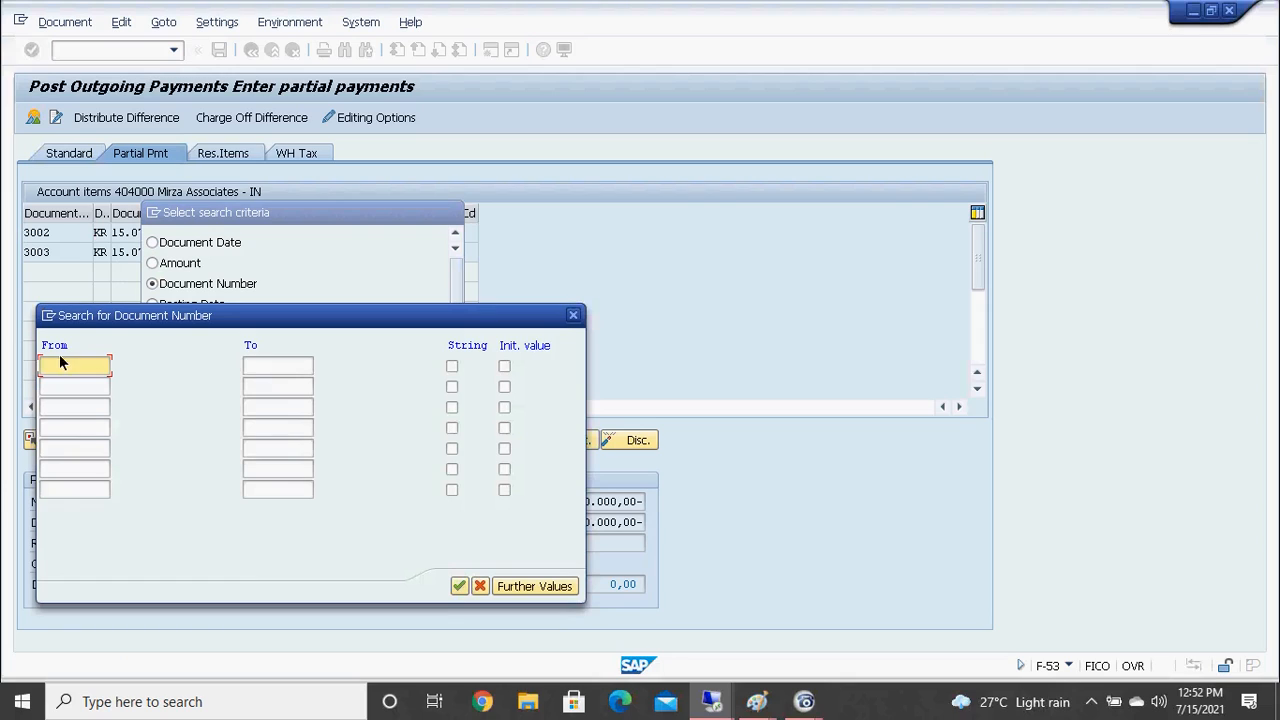
{"action": "type", "text": "3002"}
{"action": "left_click", "coordinate": [458, 586]}
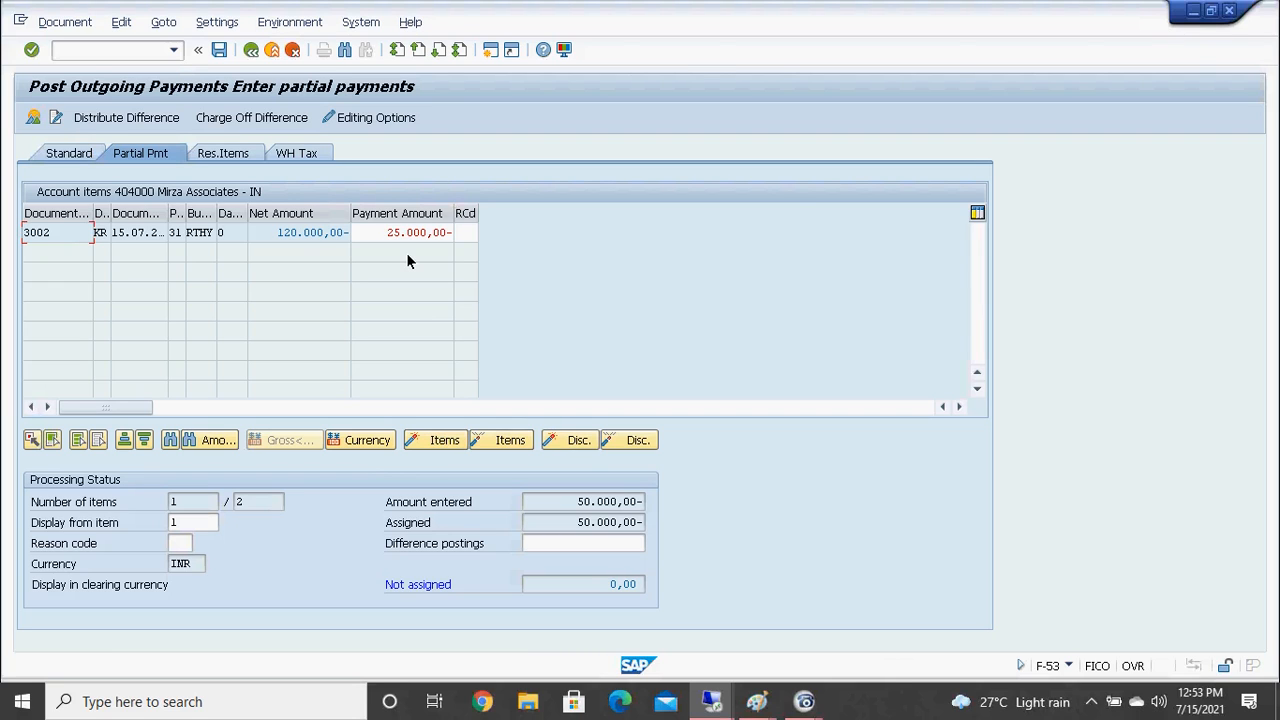
Discard the unposted payment entry and return to an empty outgoing payment header
{"action": "left_click", "coordinate": [293, 50]}
{"action": "left_click", "coordinate": [291, 50]}
{"action": "left_click", "coordinate": [294, 391]}
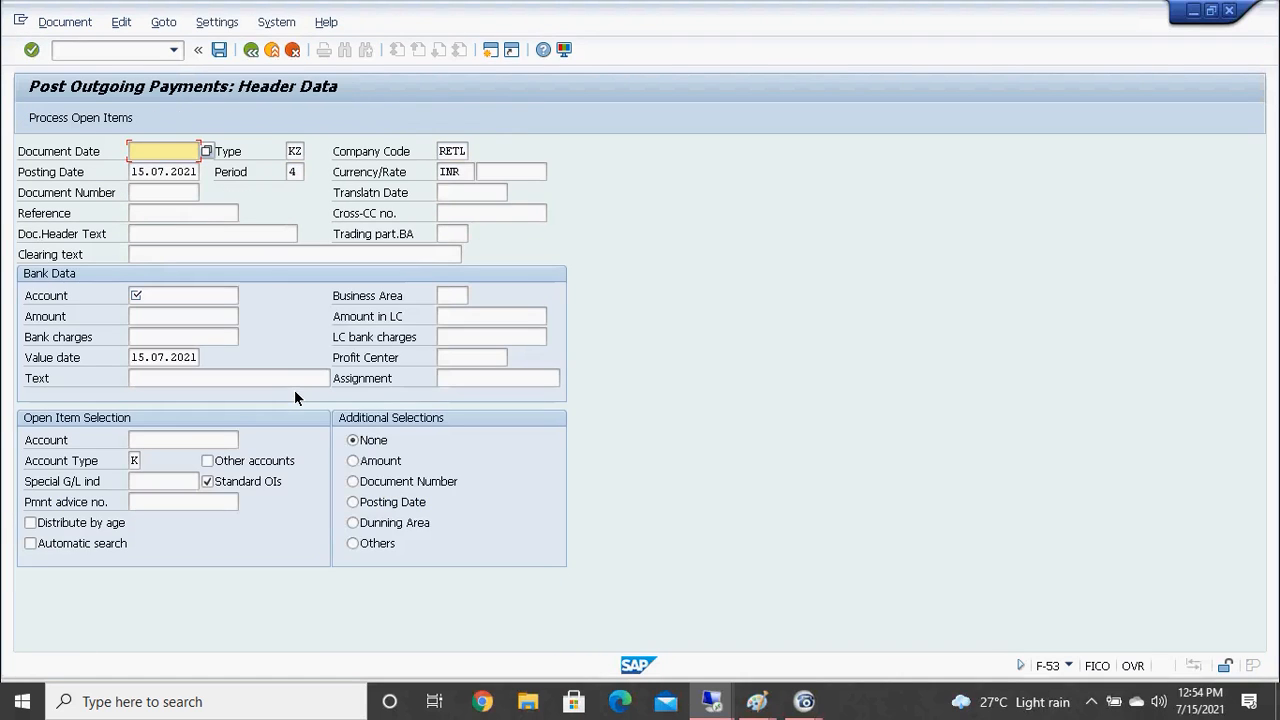
Set the document date to 15.07.2021 and enter the bank G/L account number and business area rthy
{"action": "key", "text": "F4"}
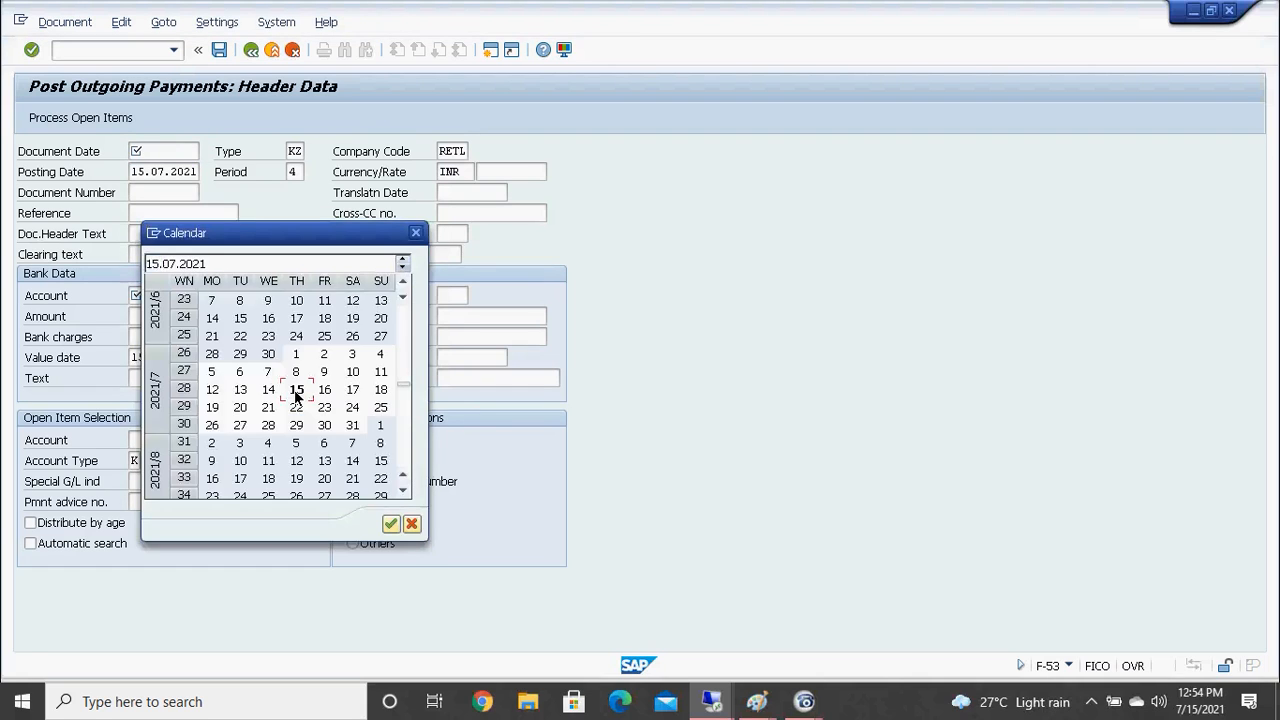
{"action": "double_click", "coordinate": [296, 390]}
{"action": "key", "text": "Tab"}
{"action": "key", "text": "Tab"}
{"action": "key", "text": "Tab"}
{"action": "key", "text": "Tab"}
{"action": "key", "text": "Tab"}
{"action": "key", "text": "Tab"}
{"action": "key", "text": "Tab"}
{"action": "key", "text": "Tab"}
{"action": "key", "text": "Tab"}
{"action": "key", "text": "Tab"}
{"action": "key", "text": "Tab"}
{"action": "key", "text": "Tab"}
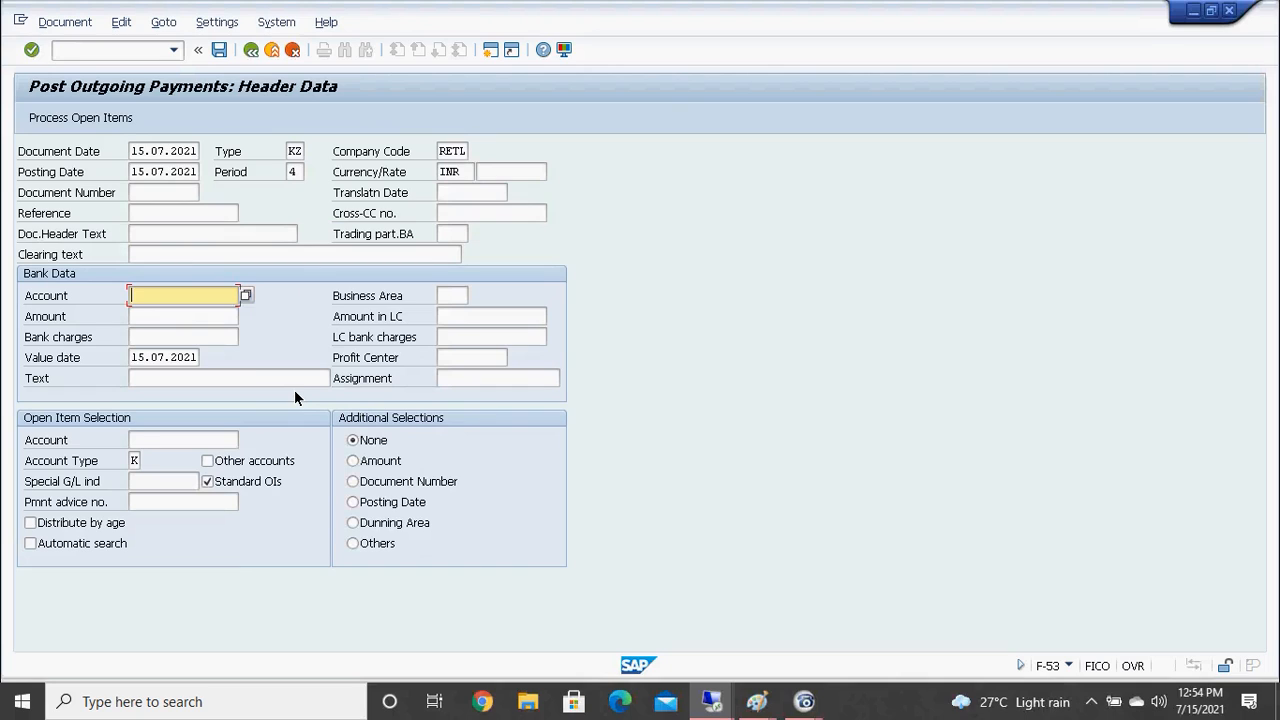
{"action": "type", "text": "200100"}
{"action": "key", "text": "Tab"}
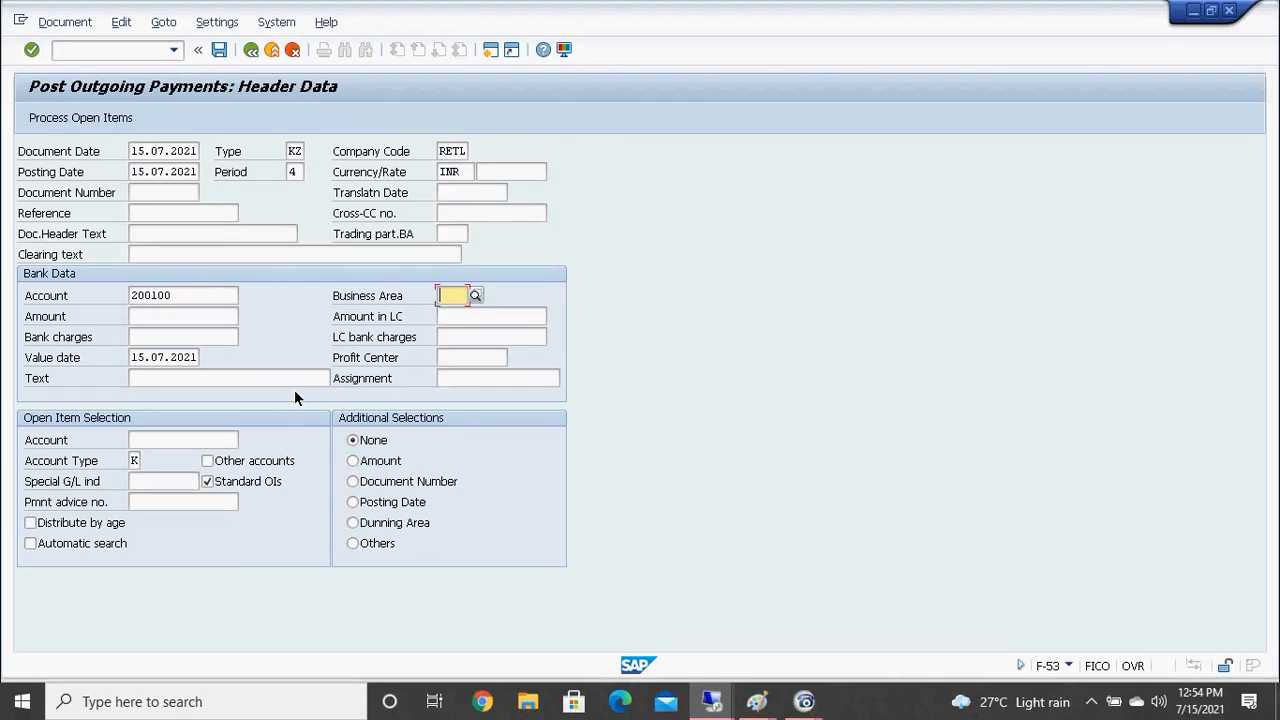
{"action": "type", "text": "rthy"}
{"action": "key", "text": "Tab"}
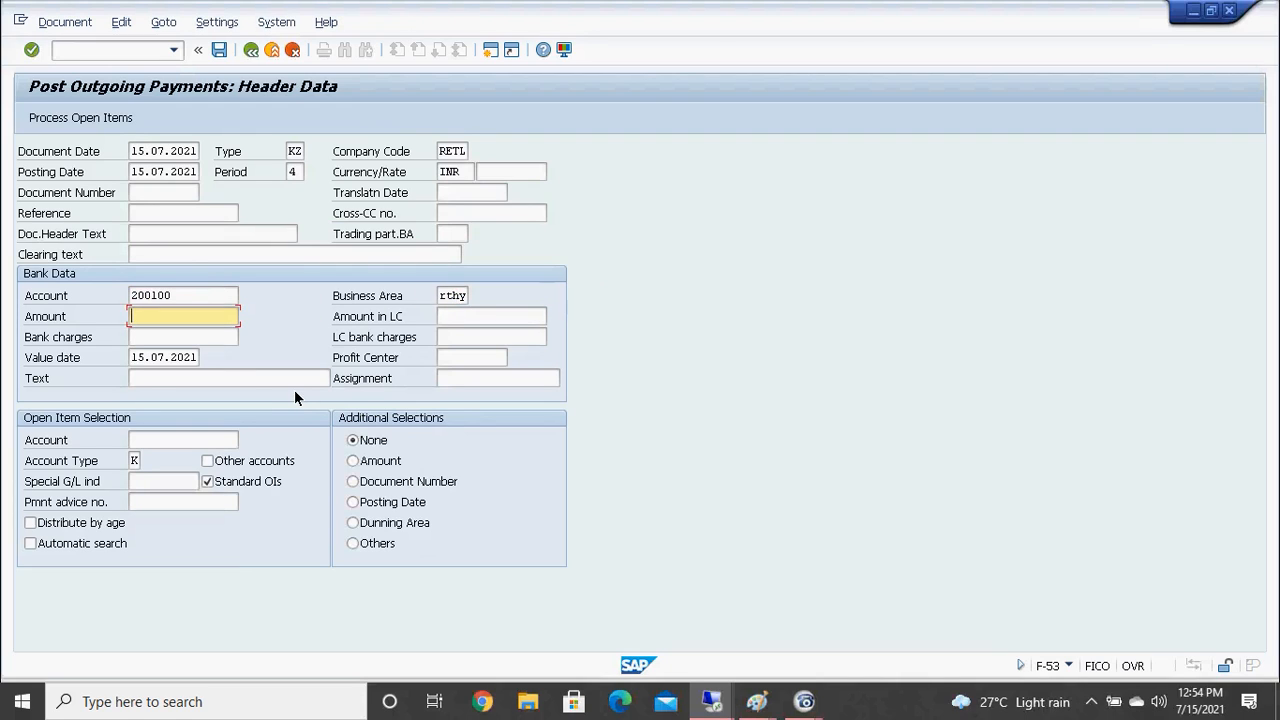
Set the bank amount to 50000 and the text to "outgoing payment fr inv no.3002"
{"action": "type", "text": "50000"}
{"action": "key", "text": "Tab"}
{"action": "key", "text": "Tab"}
{"action": "key", "text": "Tab"}
{"action": "key", "text": "Tab"}
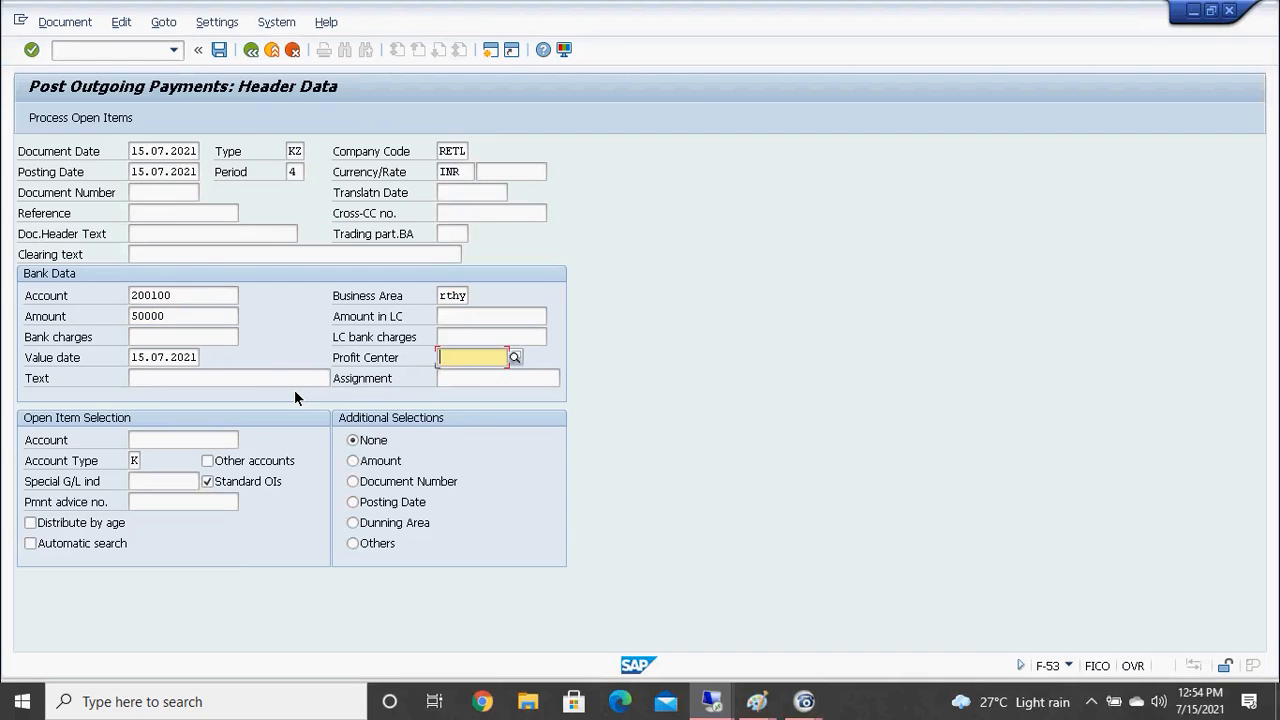
{"action": "key", "text": "Tab"}
{"action": "type", "text": "o"}
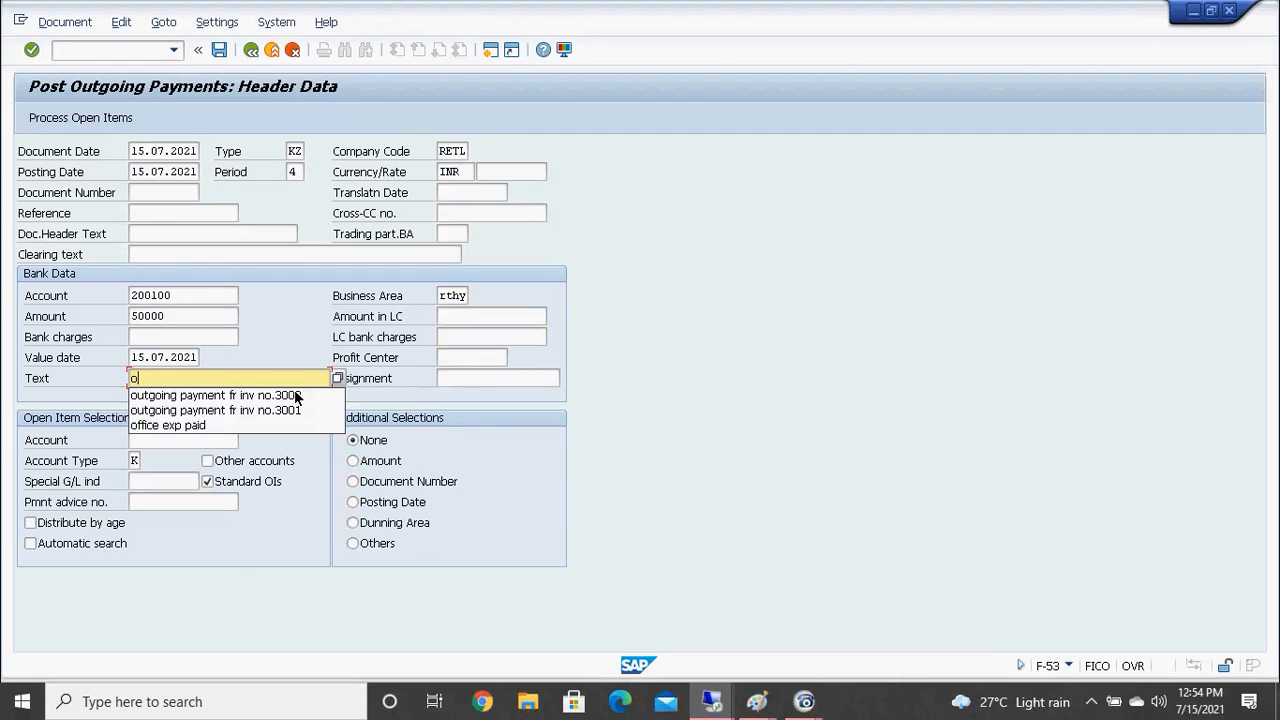
{"action": "left_click", "coordinate": [294, 392]}
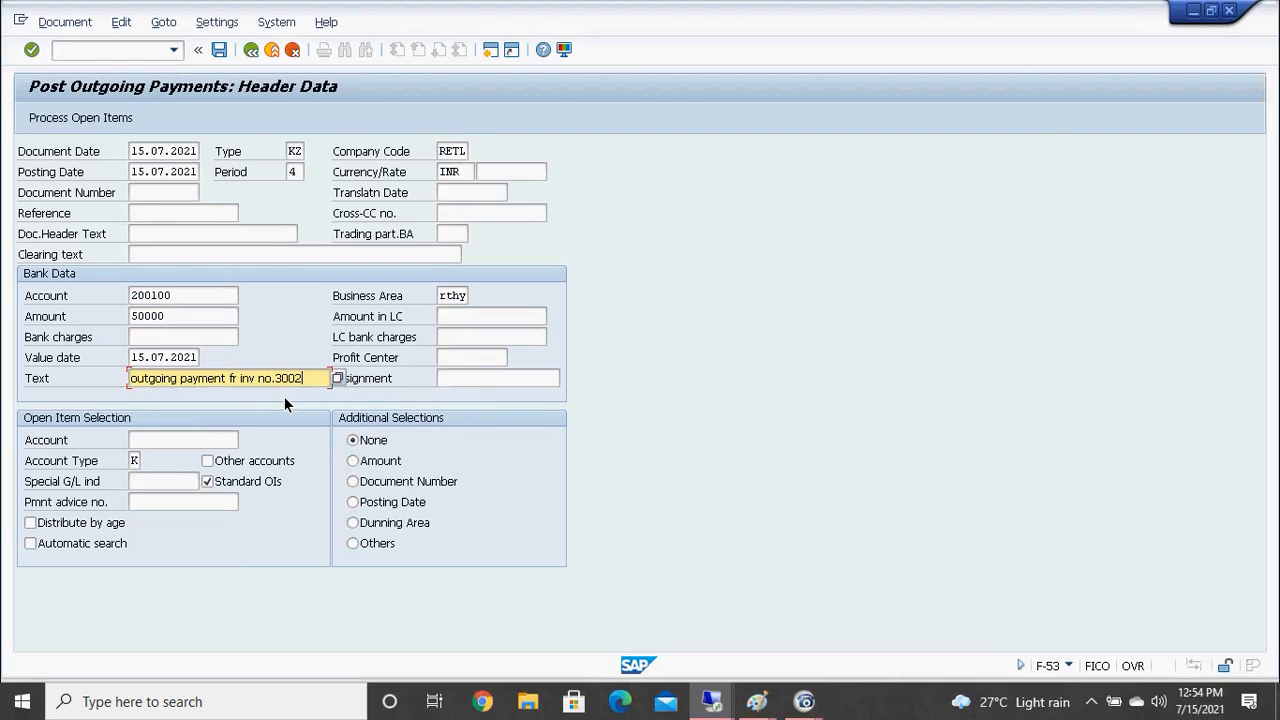
Enter the vendor account number for the open item selection and process its open items
{"action": "left_click", "coordinate": [169, 437]}
{"action": "type", "text": "404000"}
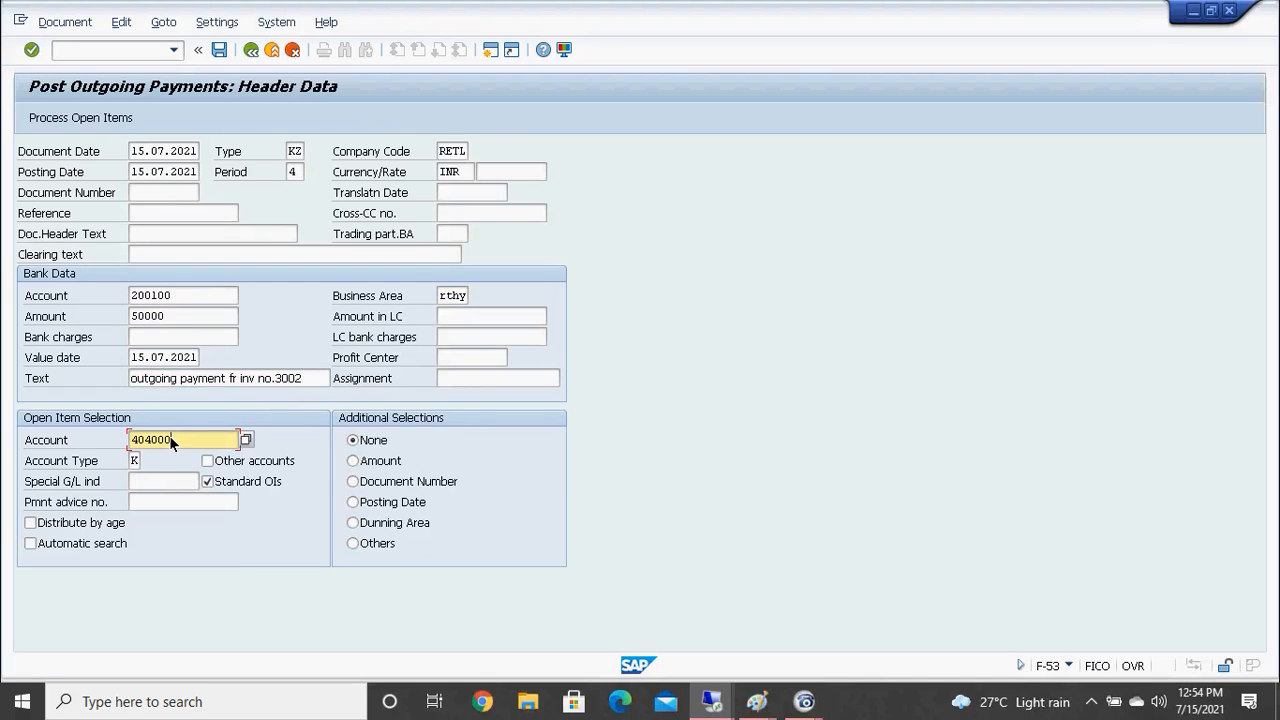
{"action": "left_click", "coordinate": [95, 118]}
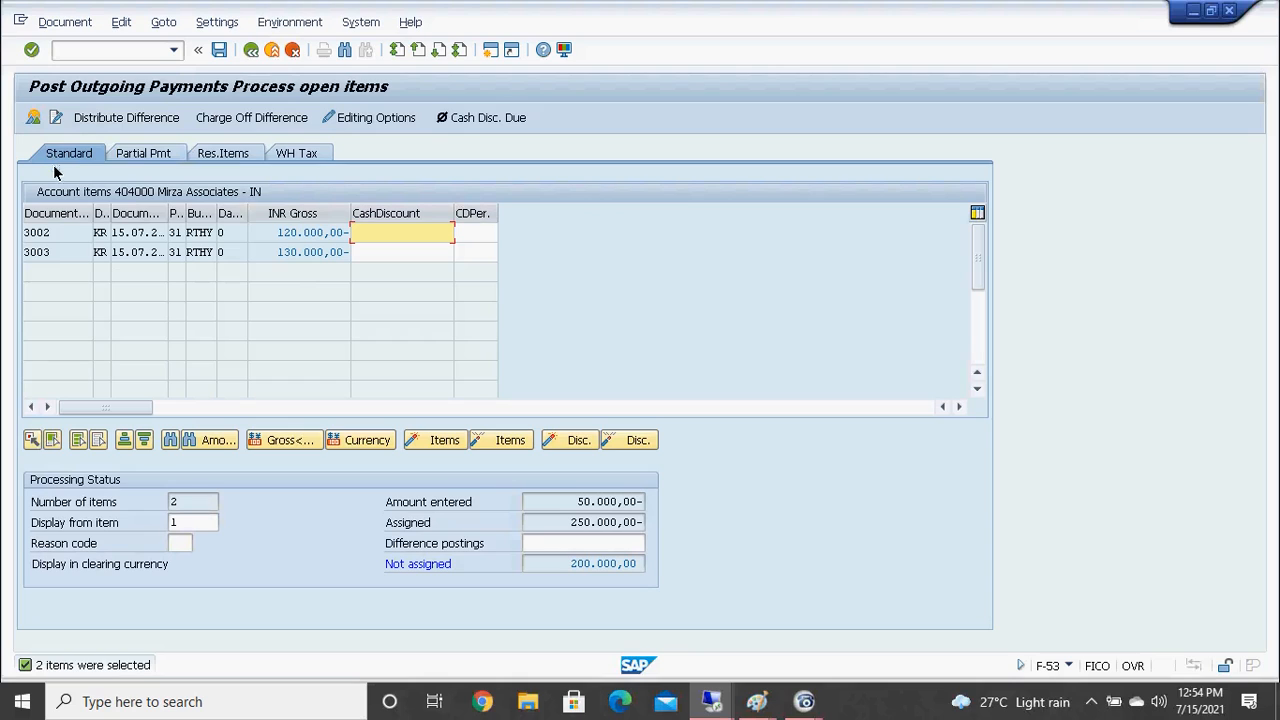
Assign the amount as a partial payment to document 3002 only, deactivating document 3003, and post the payment
{"action": "left_click", "coordinate": [140, 158]}
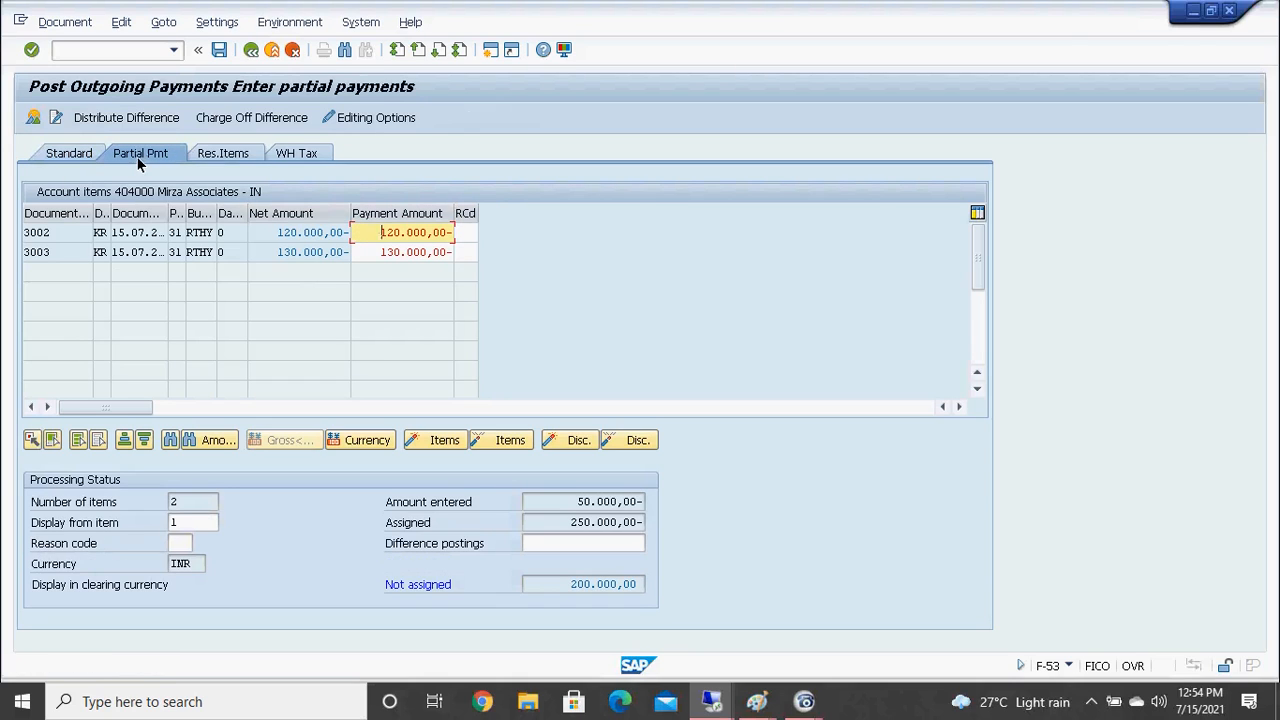
{"action": "double_click", "coordinate": [295, 256]}
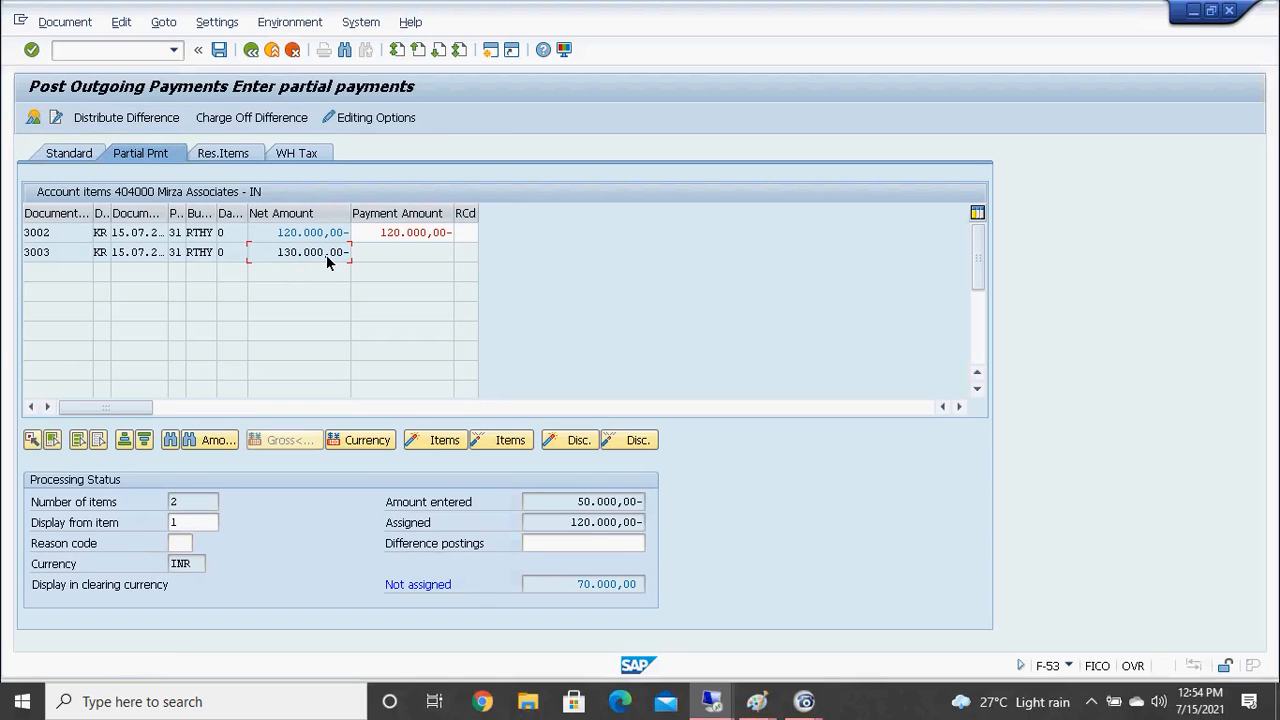
{"action": "left_click", "coordinate": [379, 239]}
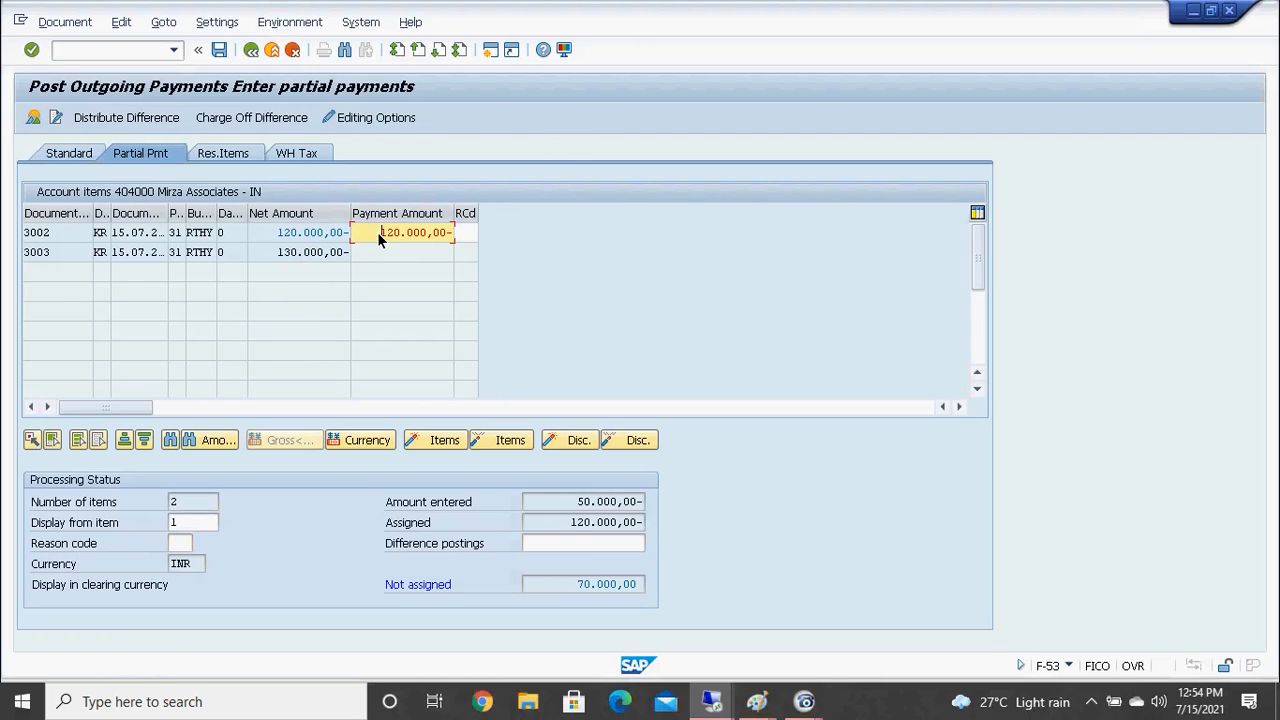
{"action": "double_click", "coordinate": [380, 239]}
{"action": "left_click", "coordinate": [221, 54]}
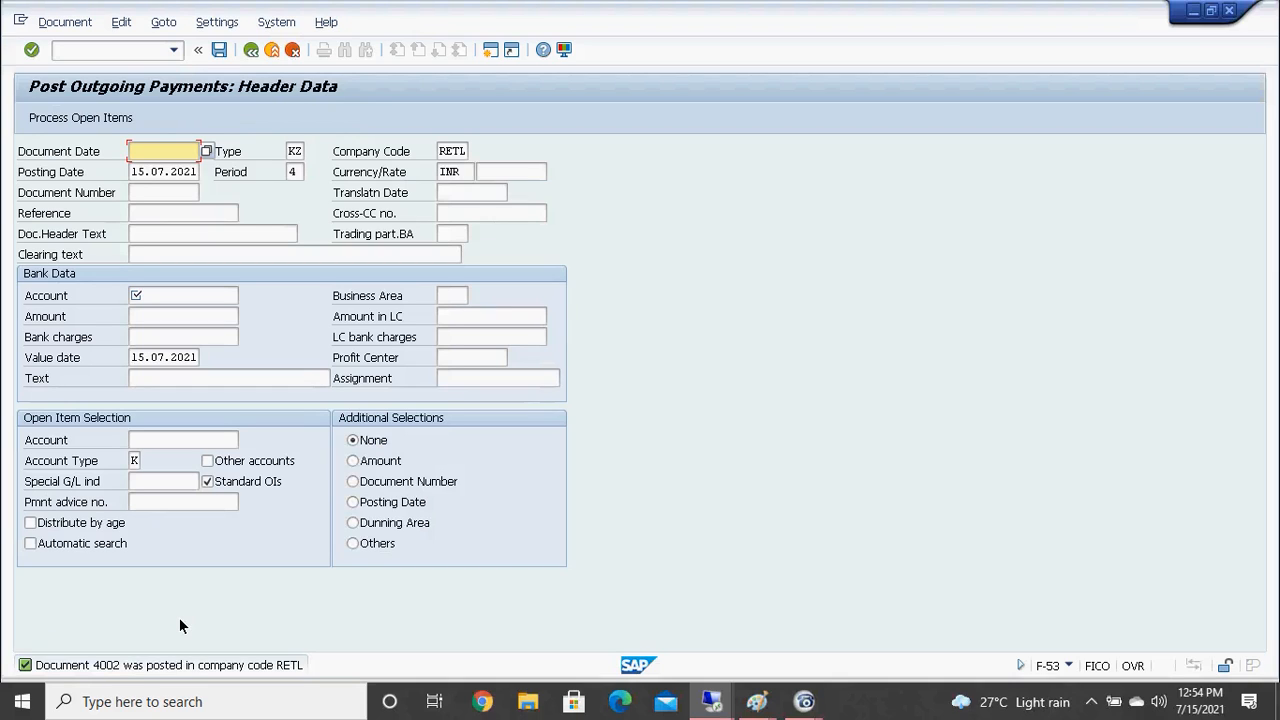
Display the vendor's open items in FBL1N and compare invoice 3002 with partial payment document 4002
{"action": "left_click", "coordinate": [174, 50]}
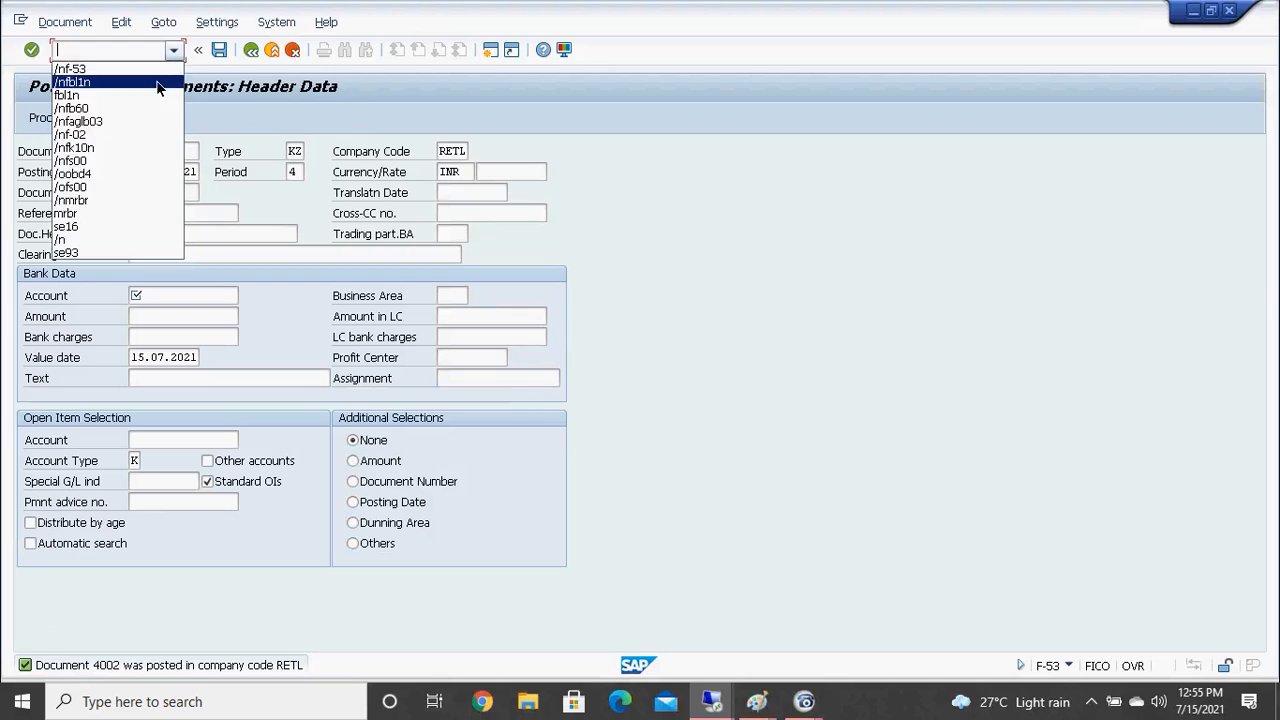
{"action": "left_click", "coordinate": [157, 85]}
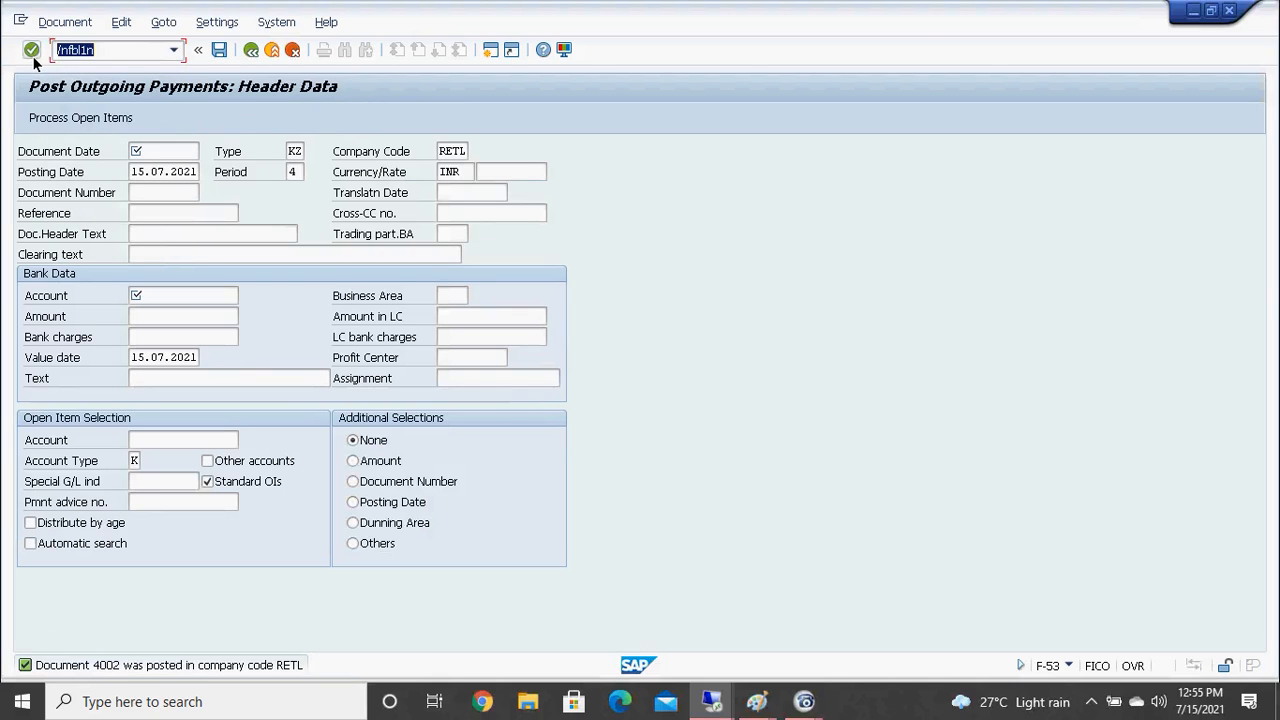
{"action": "left_click", "coordinate": [33, 58]}
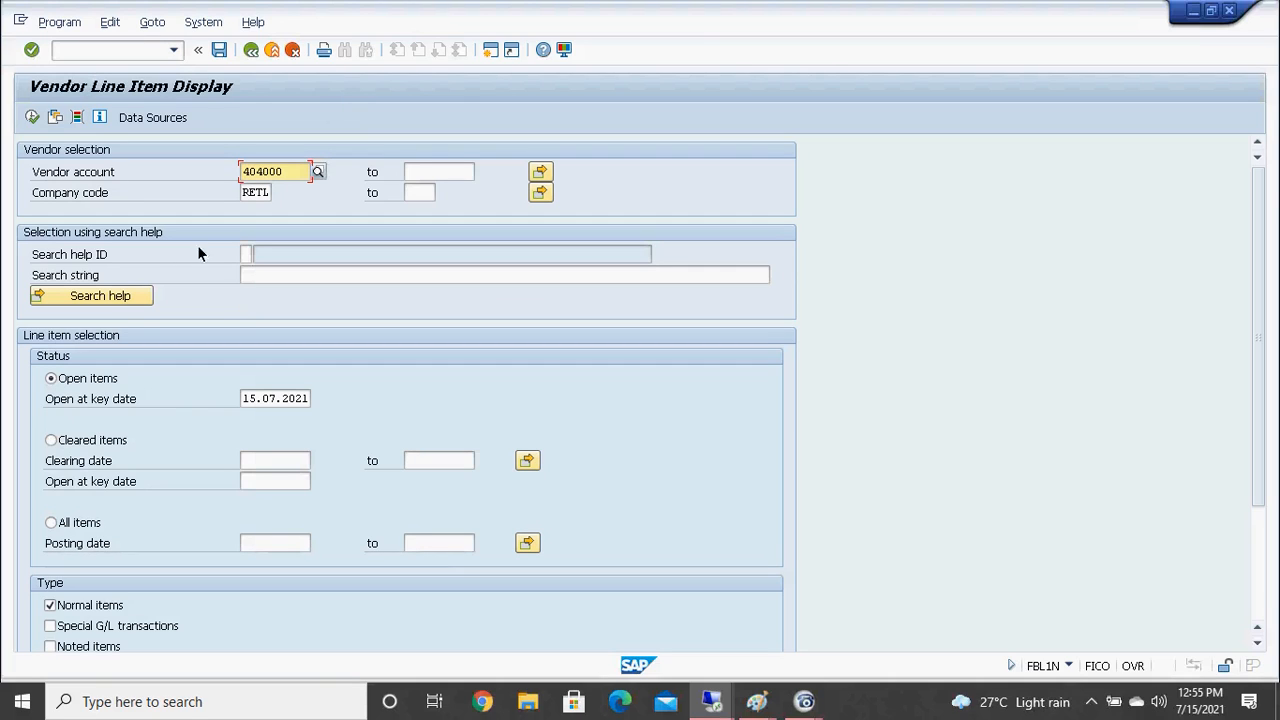
{"action": "left_click", "coordinate": [28, 119]}
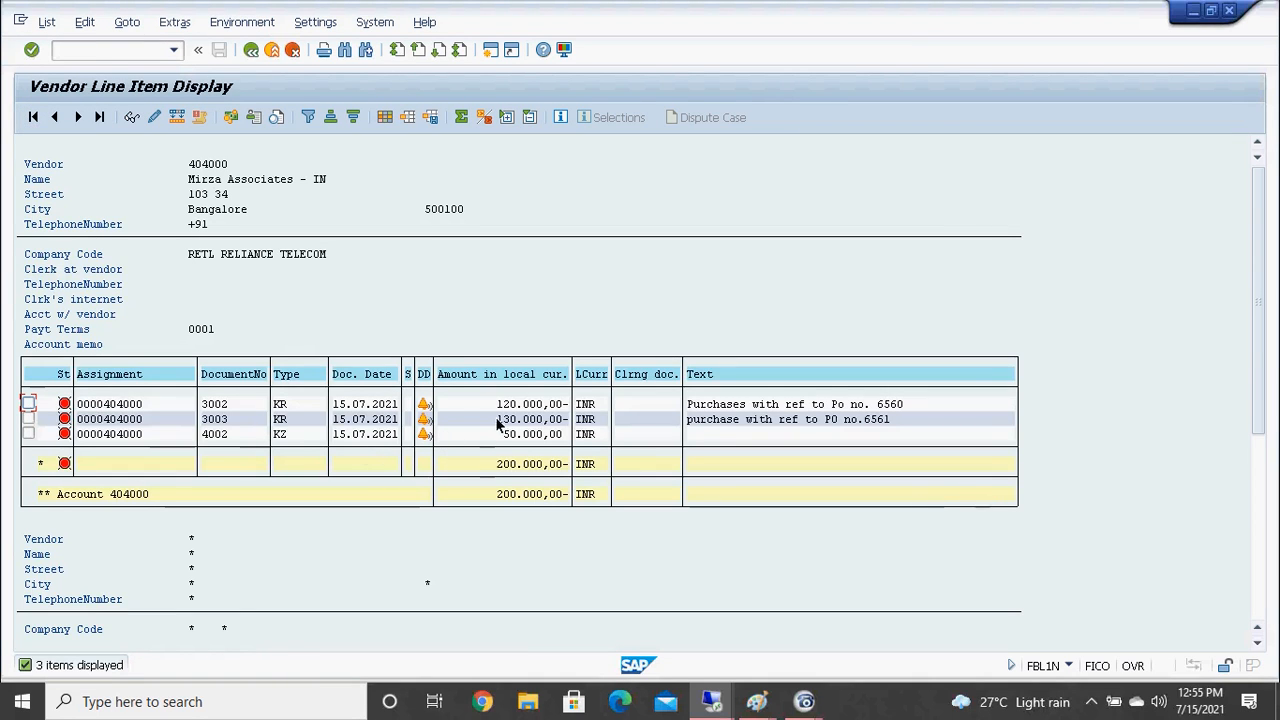
{"action": "left_click", "coordinate": [517, 405]}
{"action": "left_click", "coordinate": [510, 436]}
{"action": "left_click", "coordinate": [224, 435]}
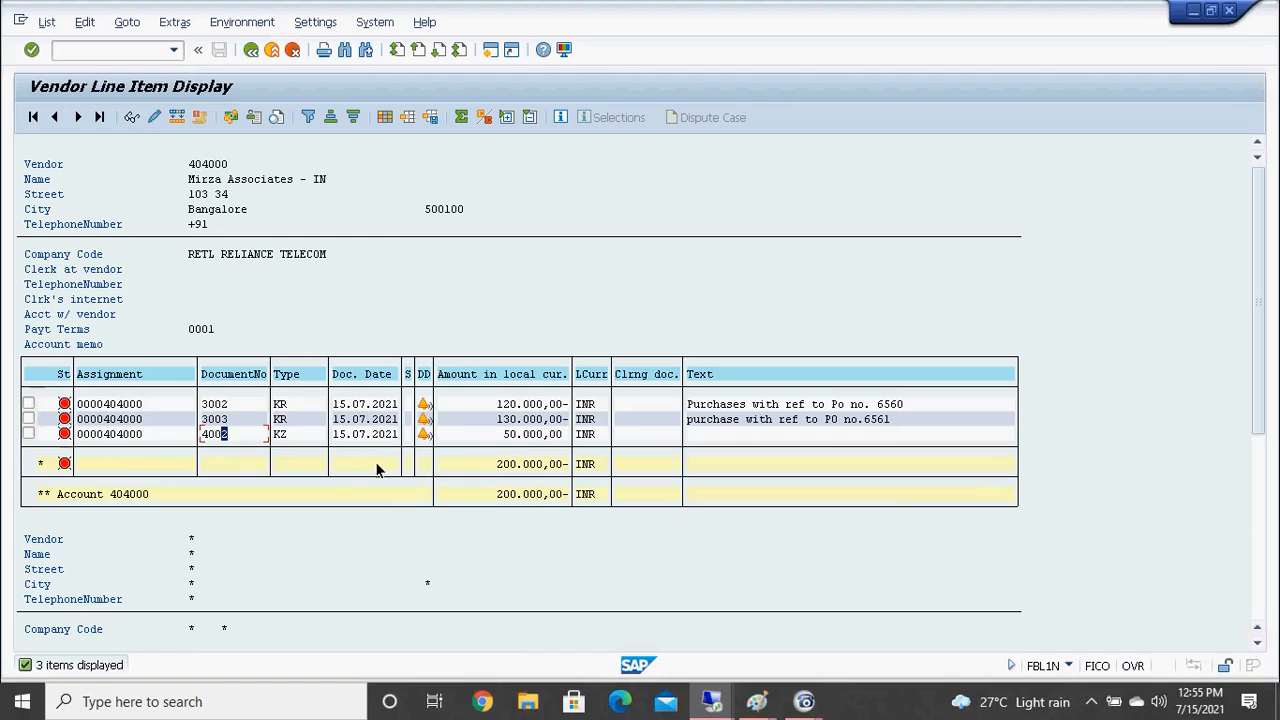
{"action": "left_click", "coordinate": [225, 404]}
{"action": "left_click", "coordinate": [515, 435]}
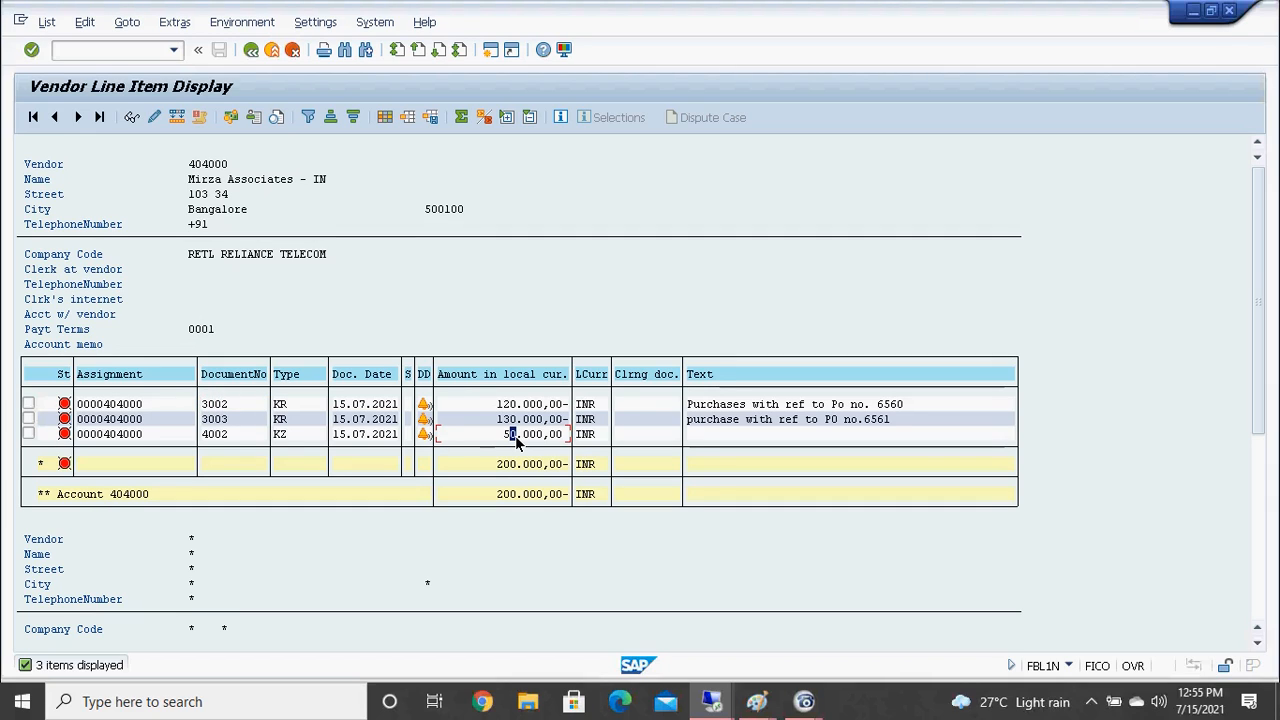
Start a new outgoing payment in F-53 with the document date 15.07.2021
{"action": "left_click", "coordinate": [107, 50]}
{"action": "type", "text": "/nf-53"}
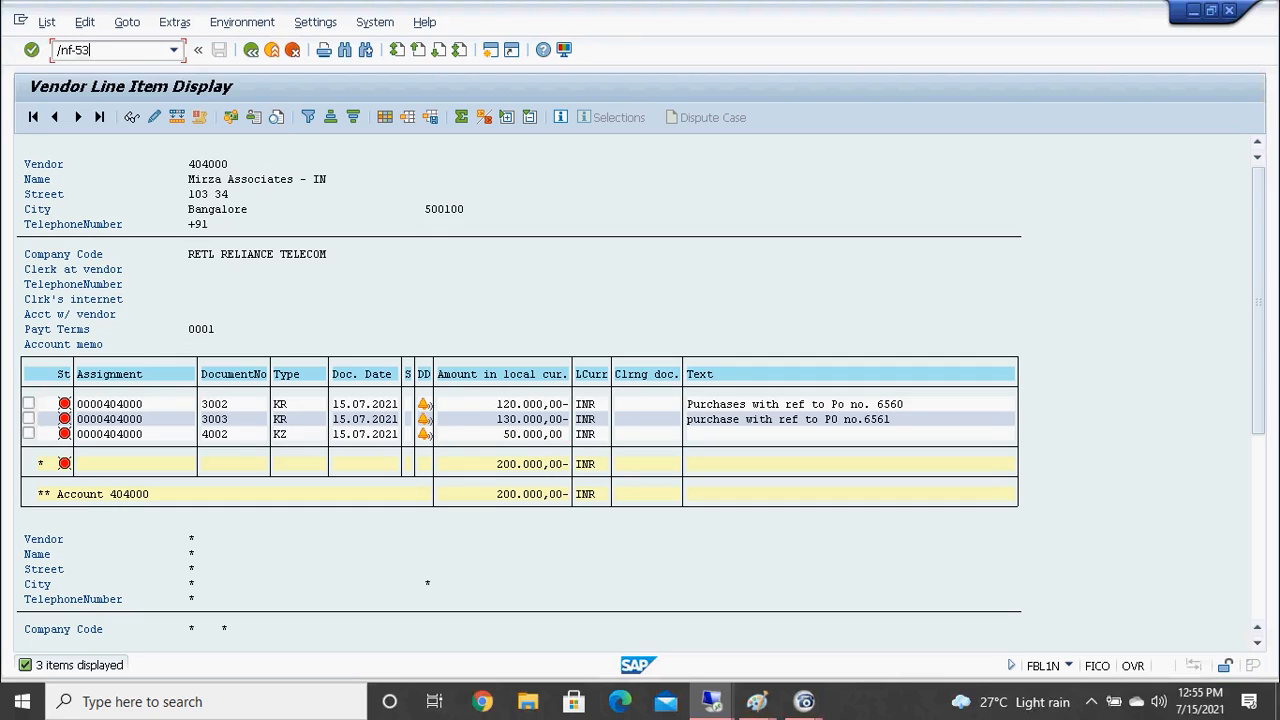
{"action": "key", "text": "Return"}
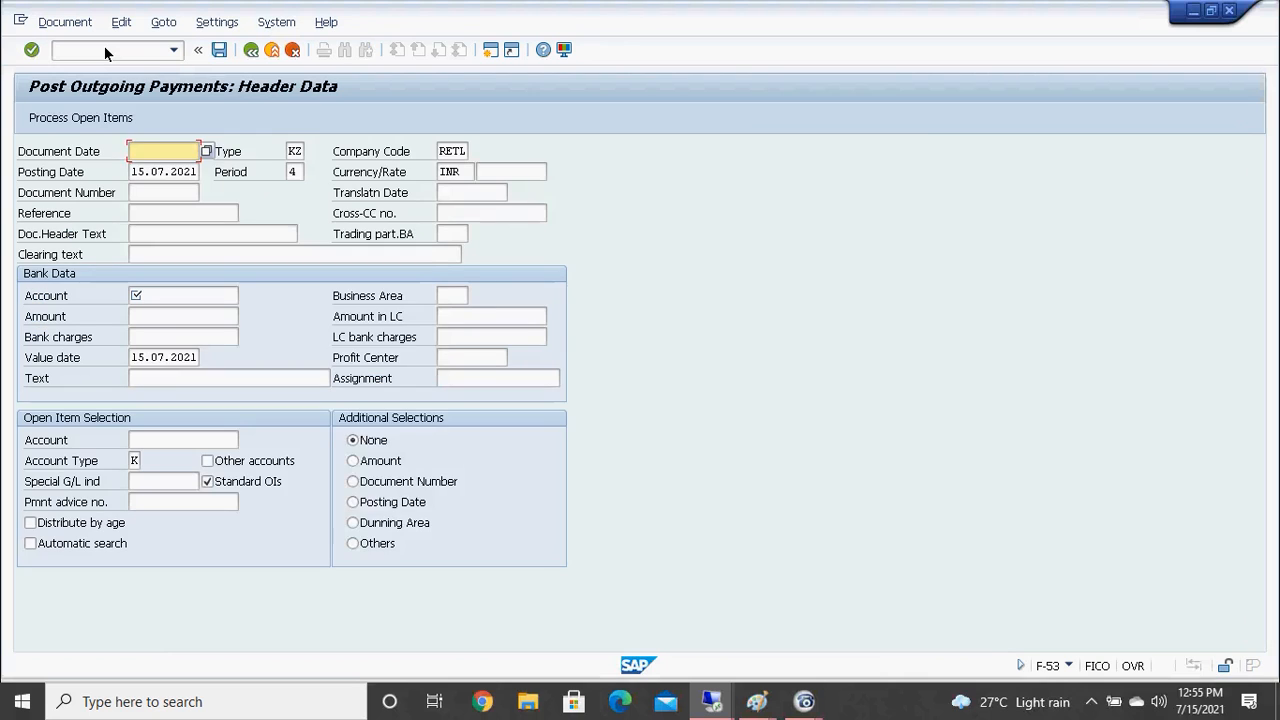
{"action": "key", "text": "F4"}
{"action": "key", "text": "Return"}
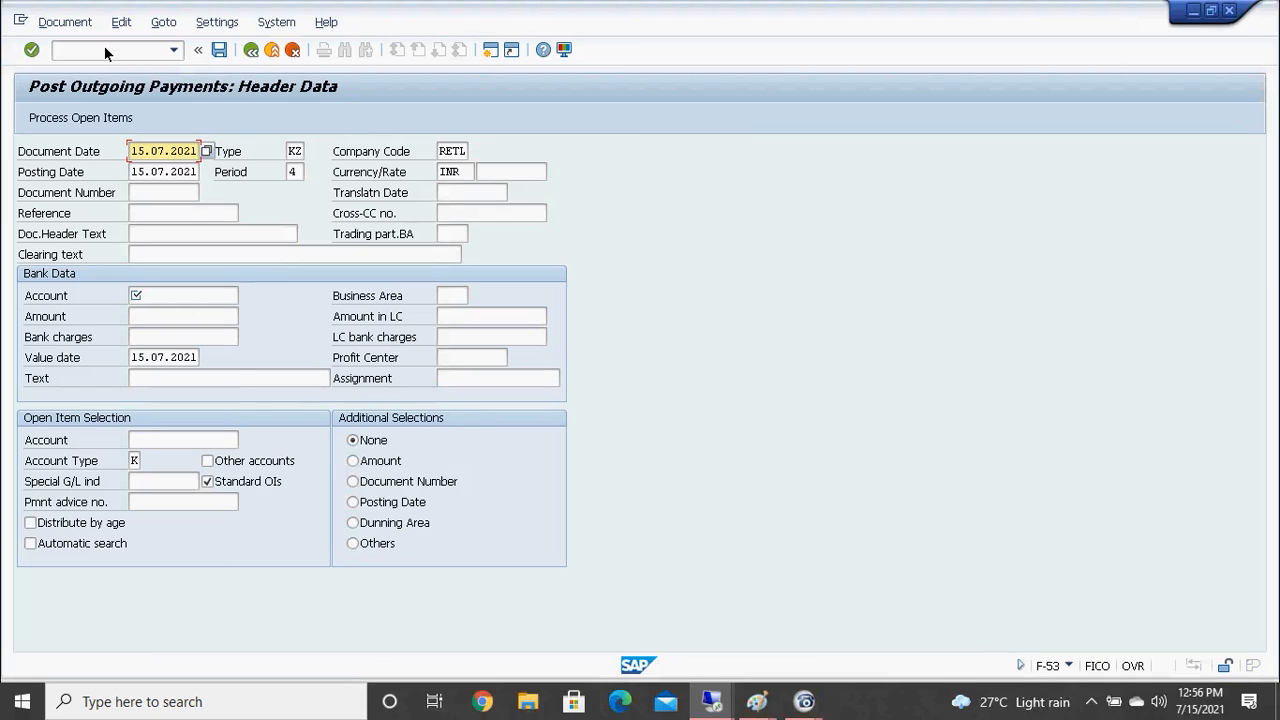
Enter the bank G/L account number and business area rthy in the bank data
{"action": "key", "text": "Tab"}
{"action": "key", "text": "Tab"}
{"action": "key", "text": "Tab"}
{"action": "key", "text": "Tab"}
{"action": "key", "text": "Tab"}
{"action": "key", "text": "Tab"}
{"action": "key", "text": "Tab"}
{"action": "key", "text": "Tab"}
{"action": "key", "text": "Tab"}
{"action": "key", "text": "Tab"}
{"action": "key", "text": "Tab"}
{"action": "key", "text": "Tab"}
{"action": "key", "text": "Tab"}
{"action": "key", "text": "Tab"}
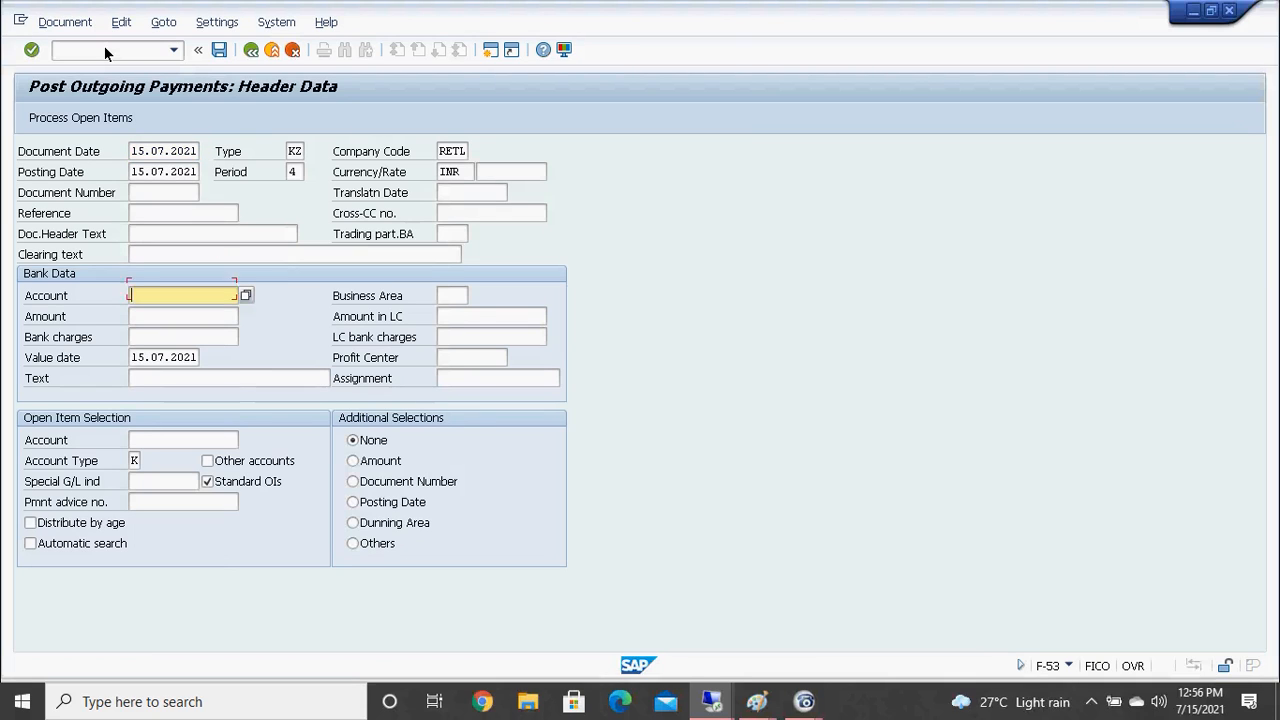
{"action": "type", "text": "20"}
{"action": "type", "text": "0100"}
{"action": "key", "text": "Tab"}
{"action": "type", "text": "rthy"}
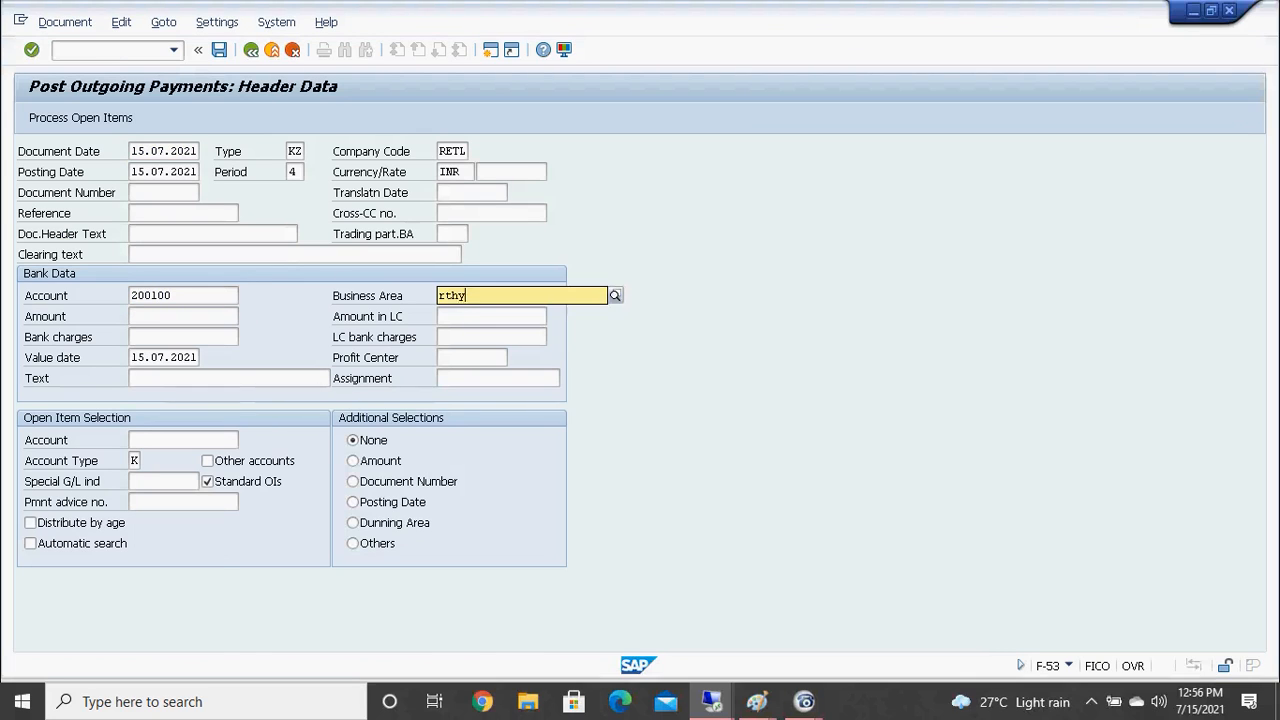
{"action": "key", "text": "Tab"}
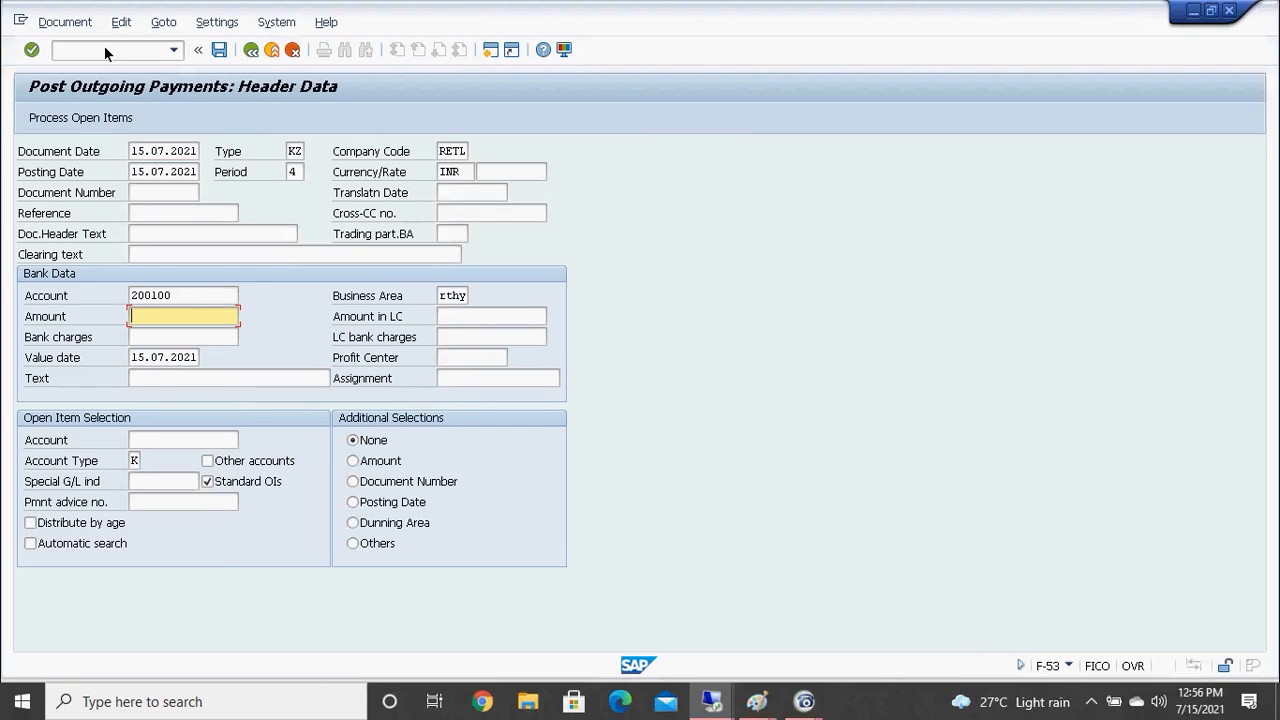
Set the bank amount to 70000 and the text to "outgoing payment fr inv no.3002"
{"action": "type", "text": "70000"}
{"action": "key", "text": "Tab"}
{"action": "key", "text": "Tab"}
{"action": "key", "text": "Tab"}
{"action": "key", "text": "Tab"}
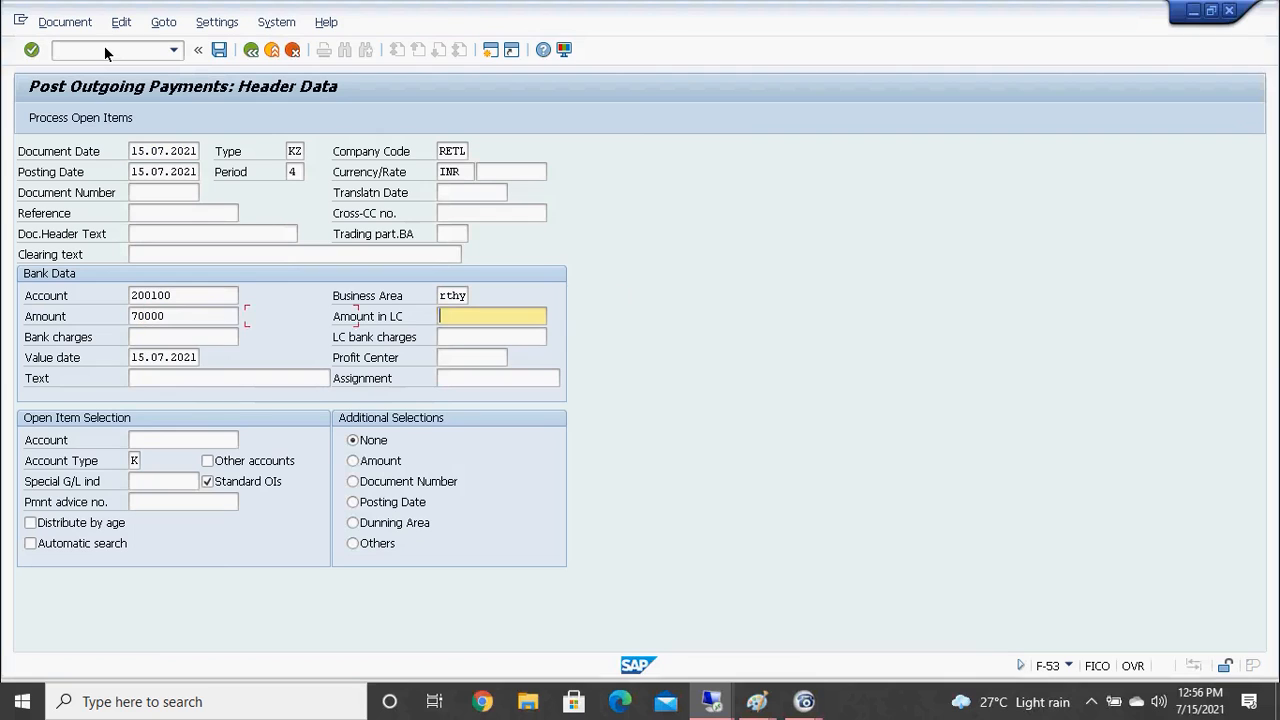
{"action": "type", "text": "o"}
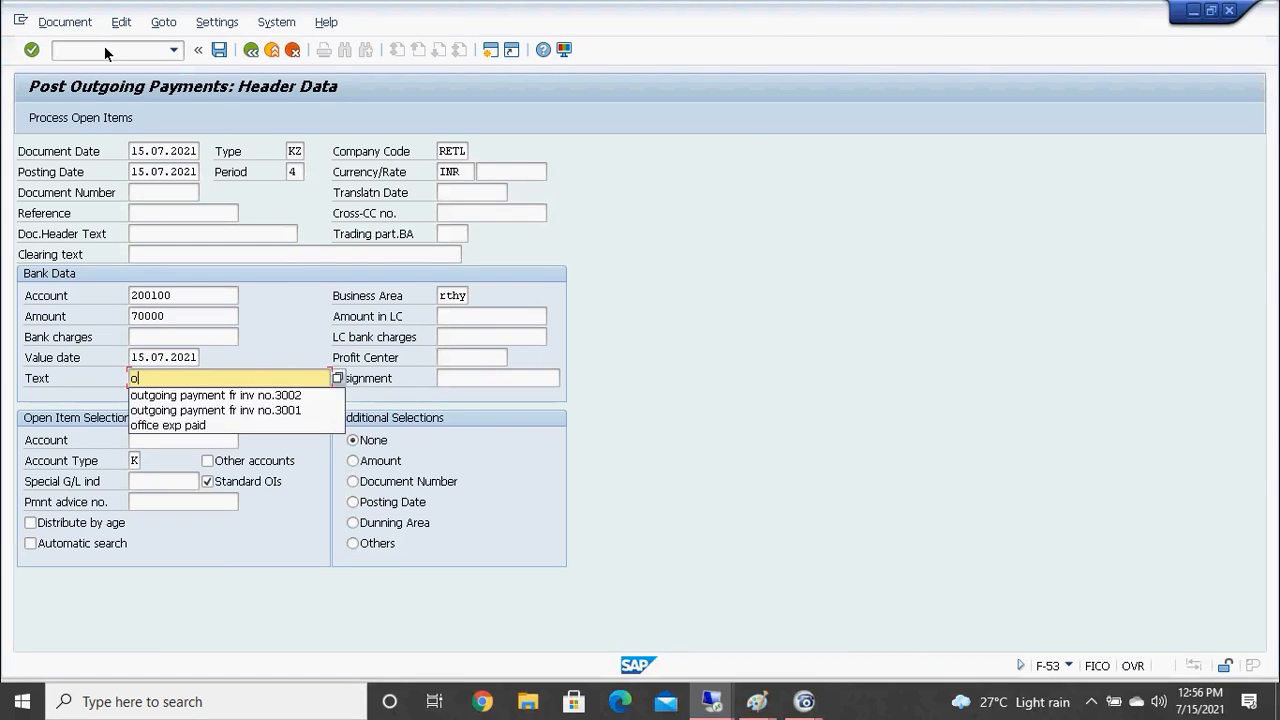
{"action": "key", "text": "Down"}
{"action": "key", "text": "Return"}
{"action": "key", "text": "Tab"}
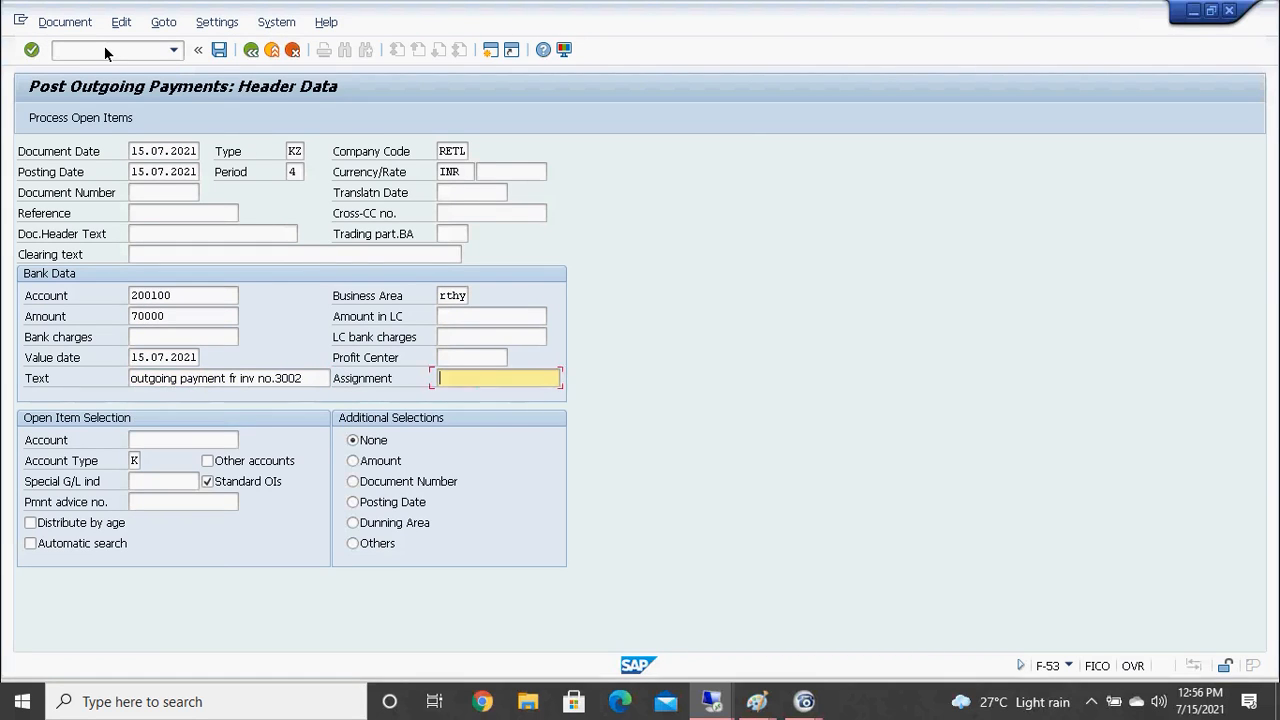
Enter the vendor account number and open its items for clearing
{"action": "key", "text": "Tab"}
{"action": "type", "text": "404000"}
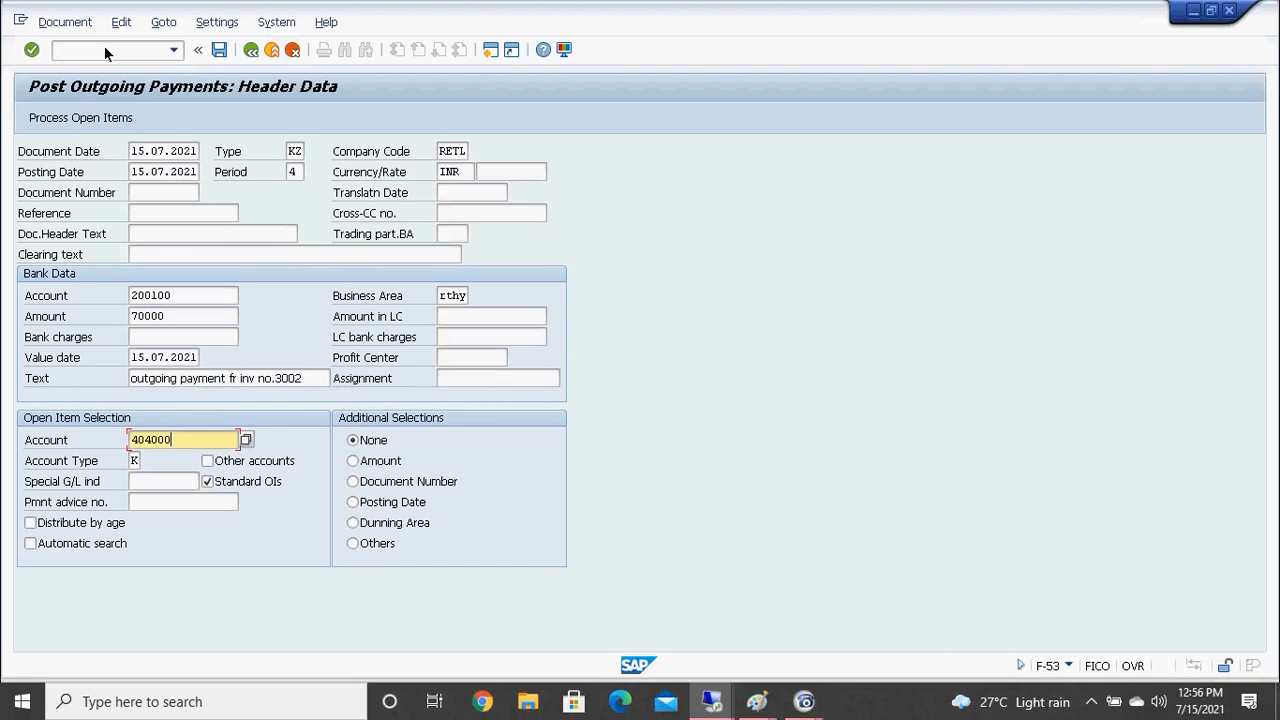
{"action": "key", "text": "Return"}
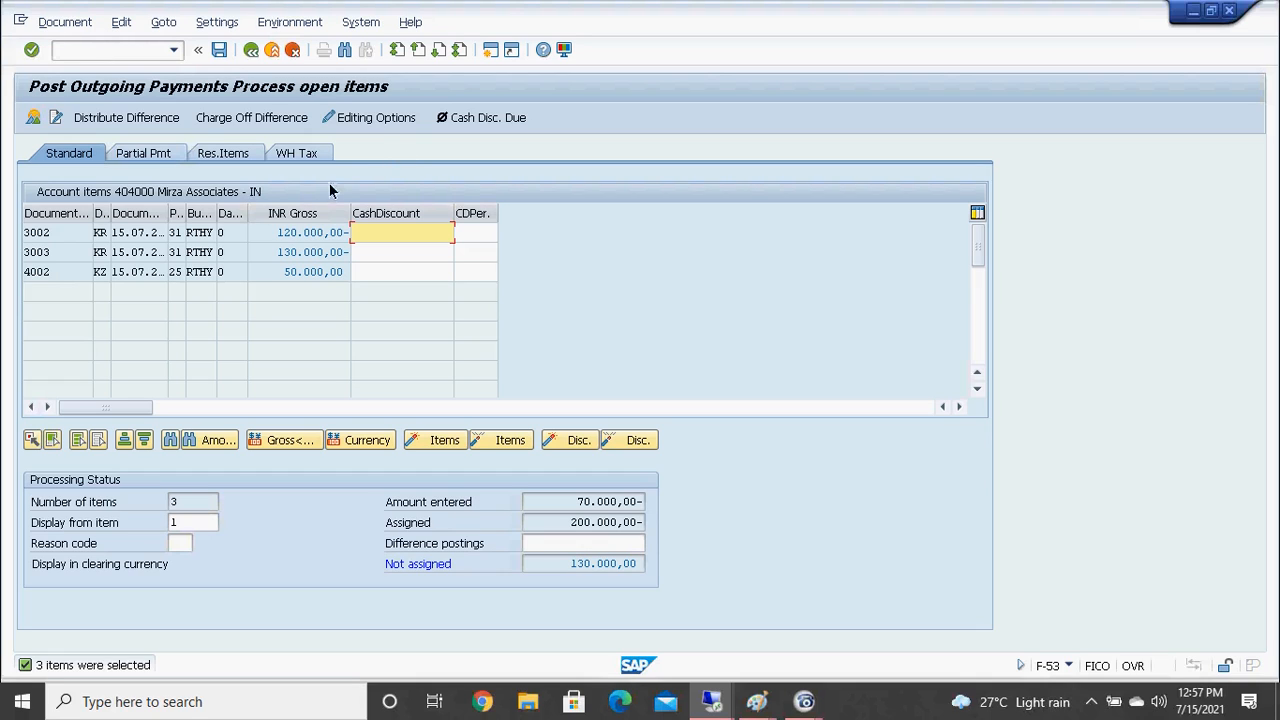
Deactivate document 3003 so the payment clears only documents 3002 and 4002, and post it
{"action": "double_click", "coordinate": [276, 258]}
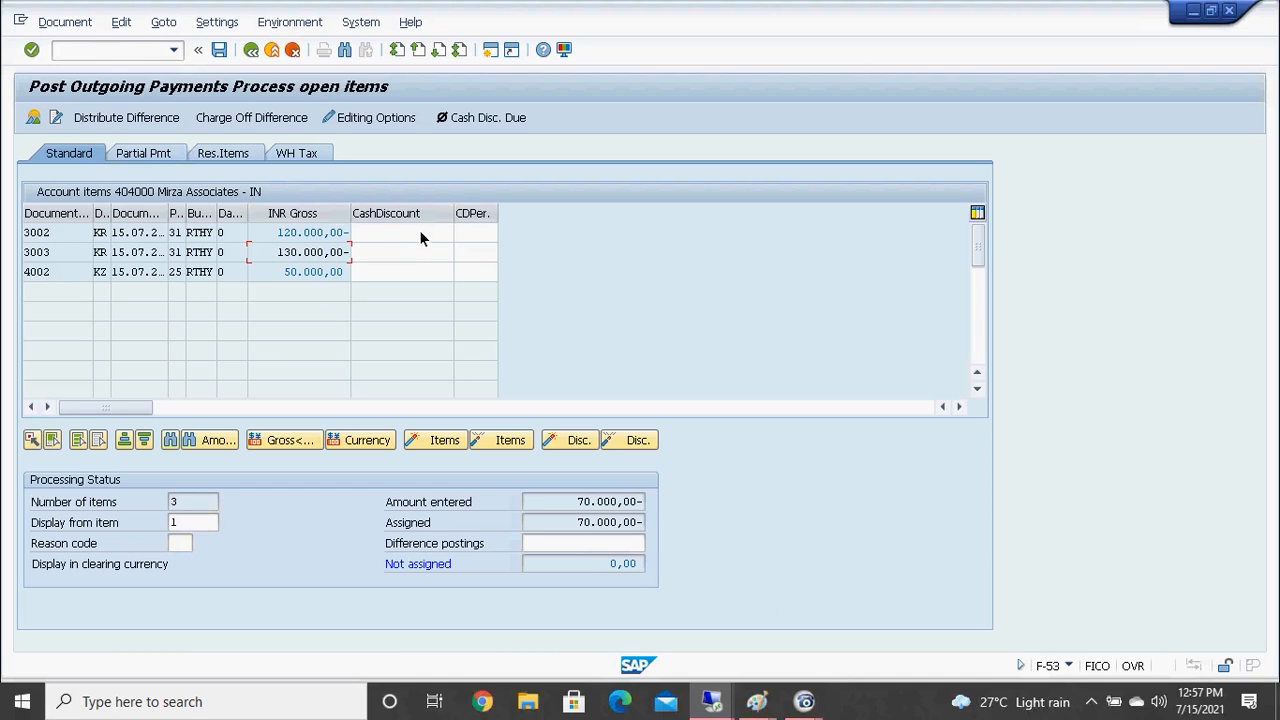
{"action": "left_click", "coordinate": [396, 240]}
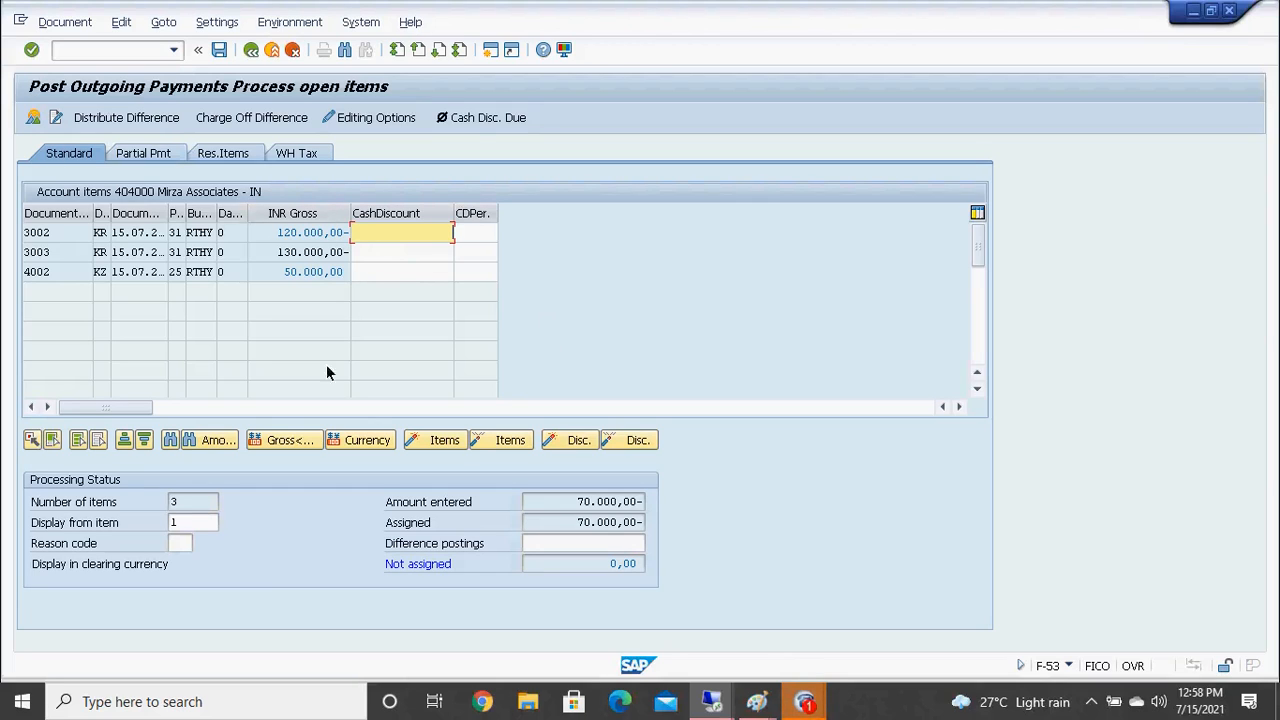
{"action": "left_click", "coordinate": [215, 55]}
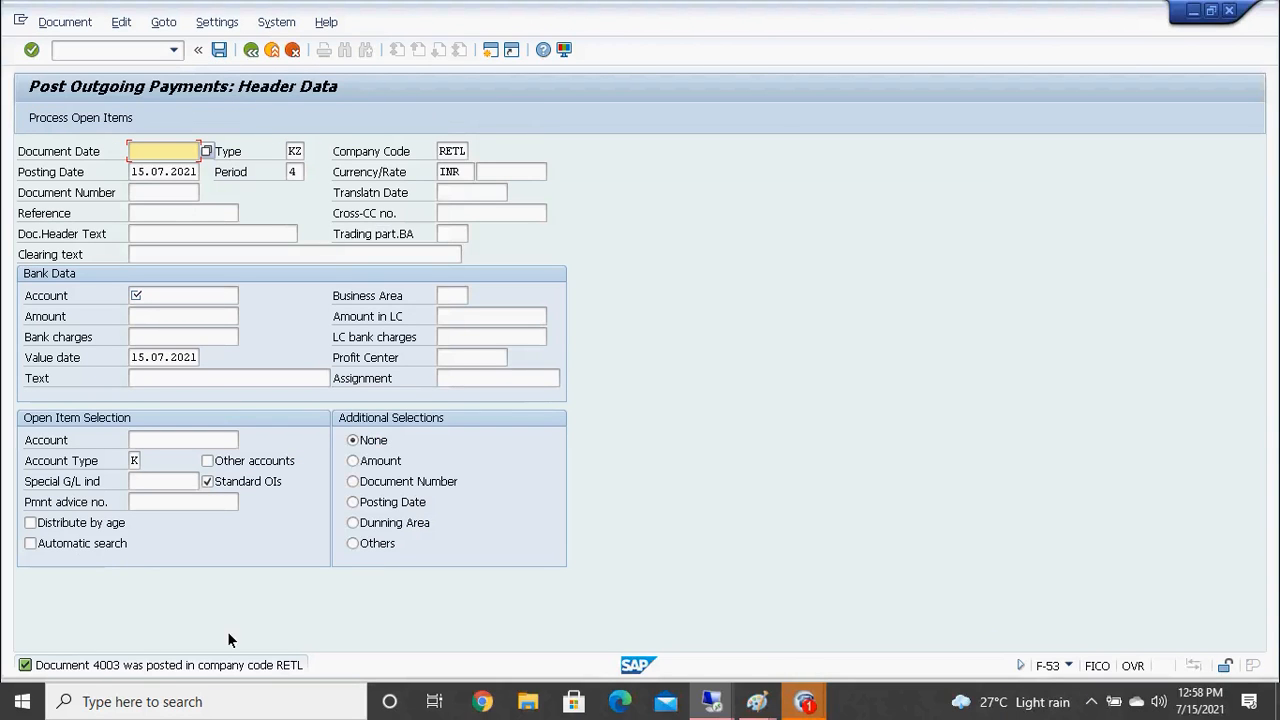
Display the vendor's open items for company code RETL in FBL1N
{"action": "left_click", "coordinate": [174, 58]}
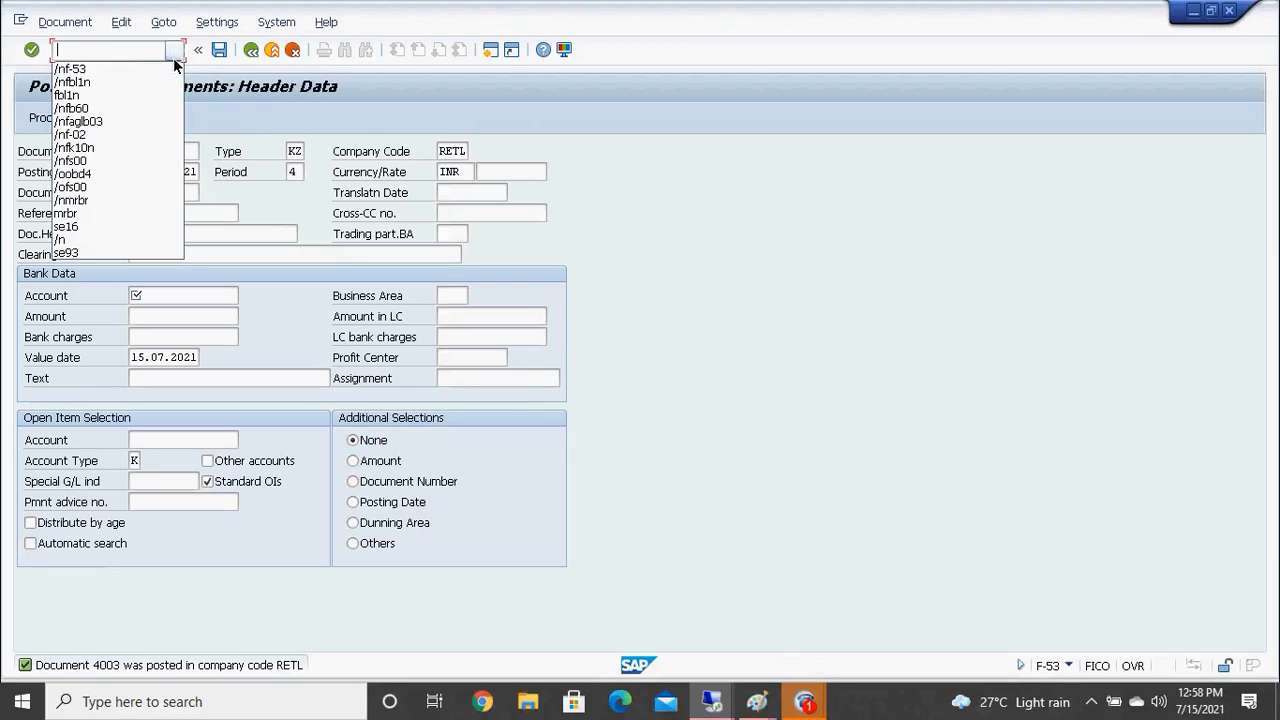
{"action": "left_click", "coordinate": [136, 93]}
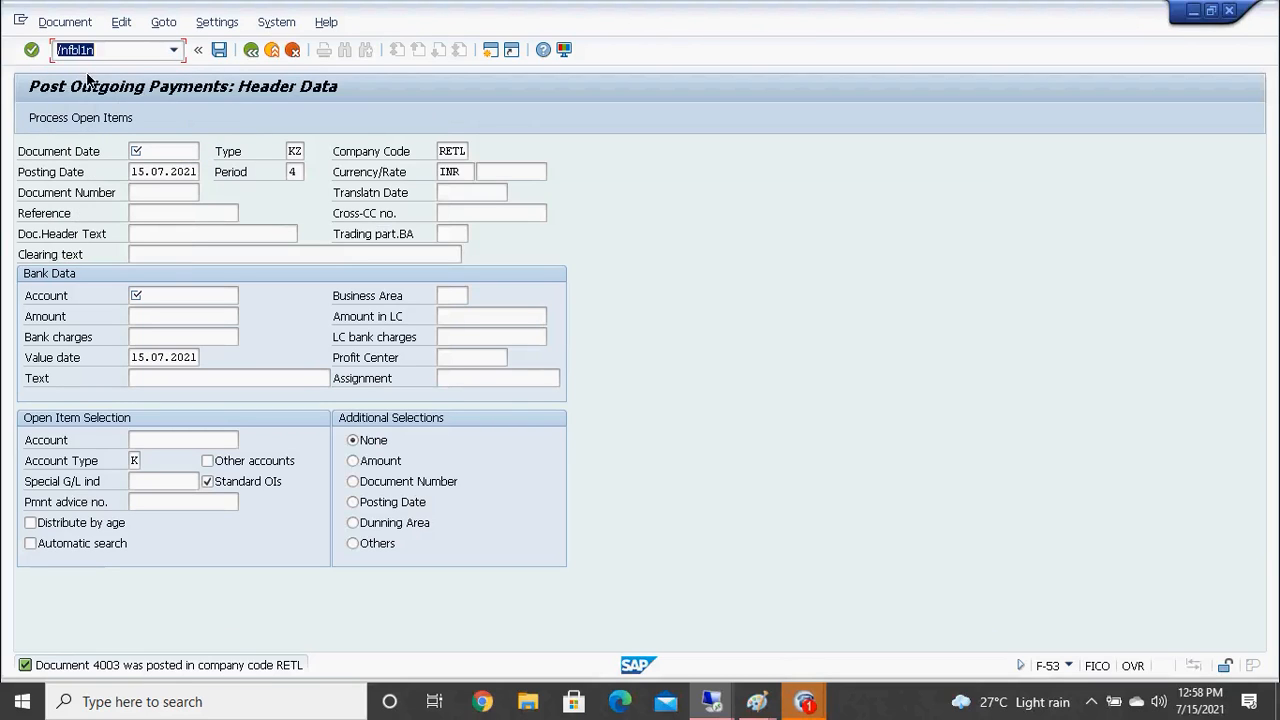
{"action": "left_click", "coordinate": [31, 50]}
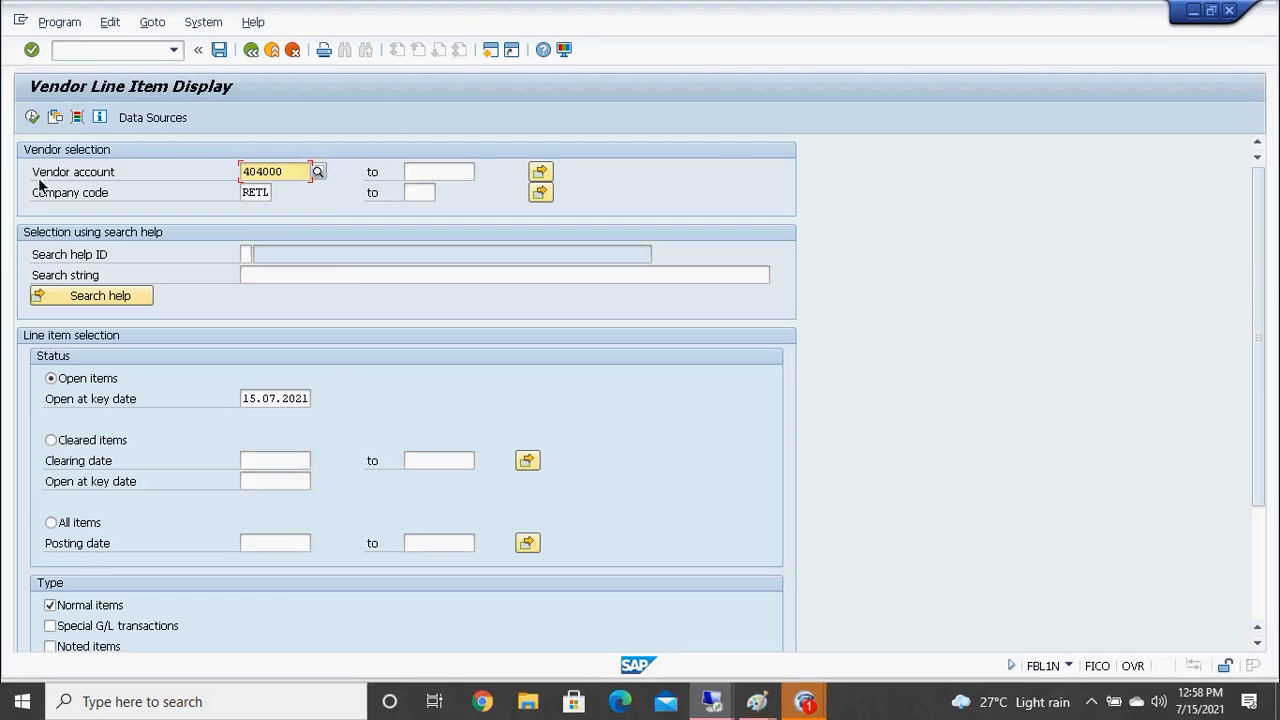
{"action": "left_click", "coordinate": [33, 120]}
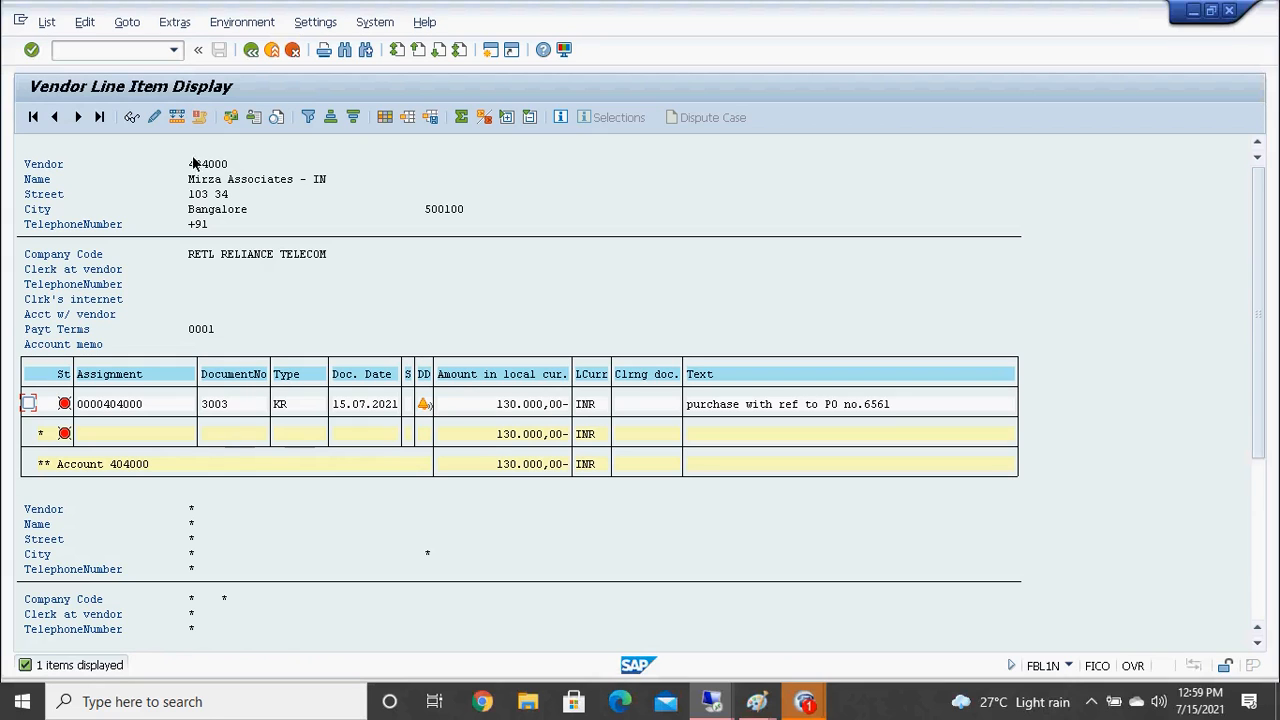
Display the vendor's cleared items and compare invoice 3002 with payment documents 4002 and 4003 and their clearing document
{"action": "left_click", "coordinate": [246, 57]}
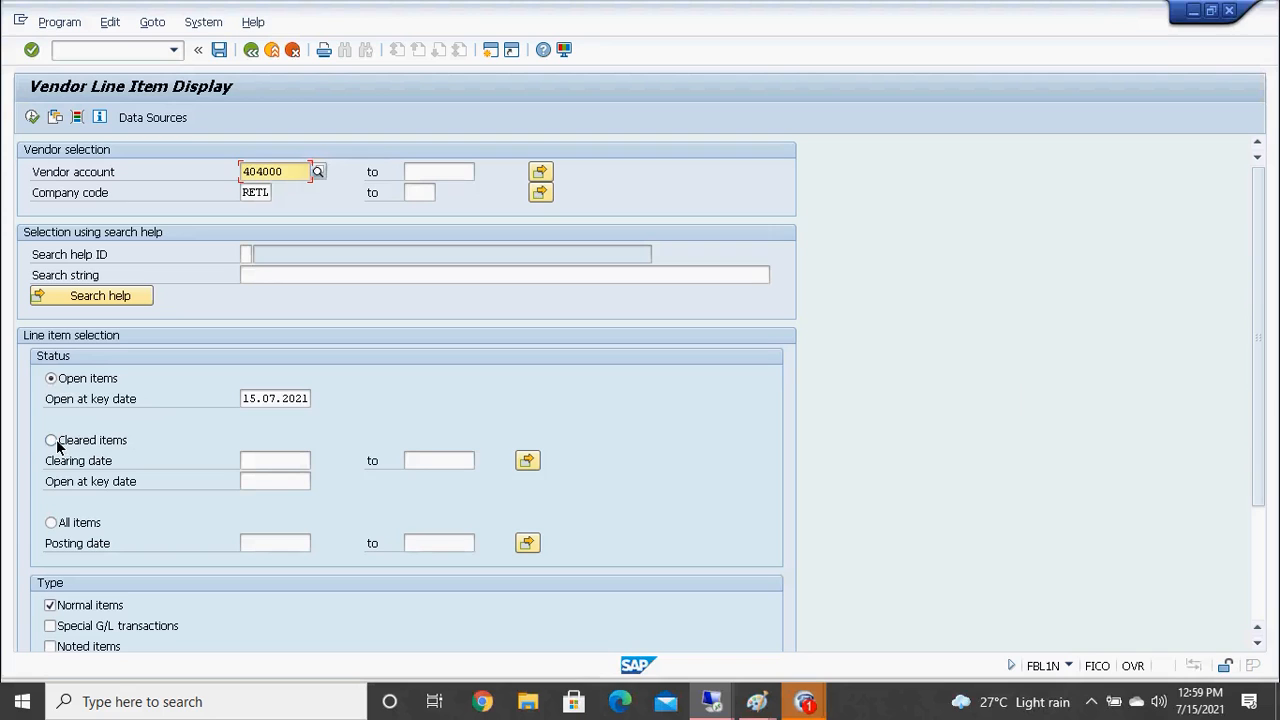
{"action": "left_click", "coordinate": [52, 440]}
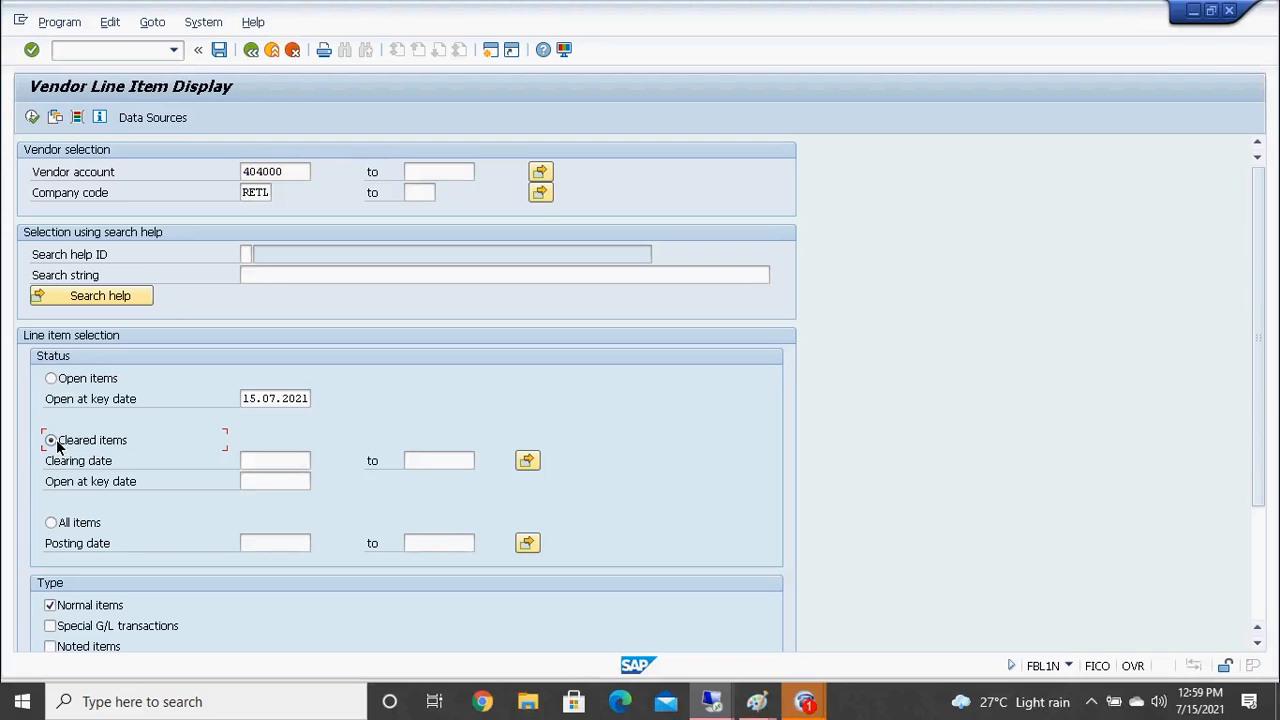
{"action": "left_click", "coordinate": [32, 117]}
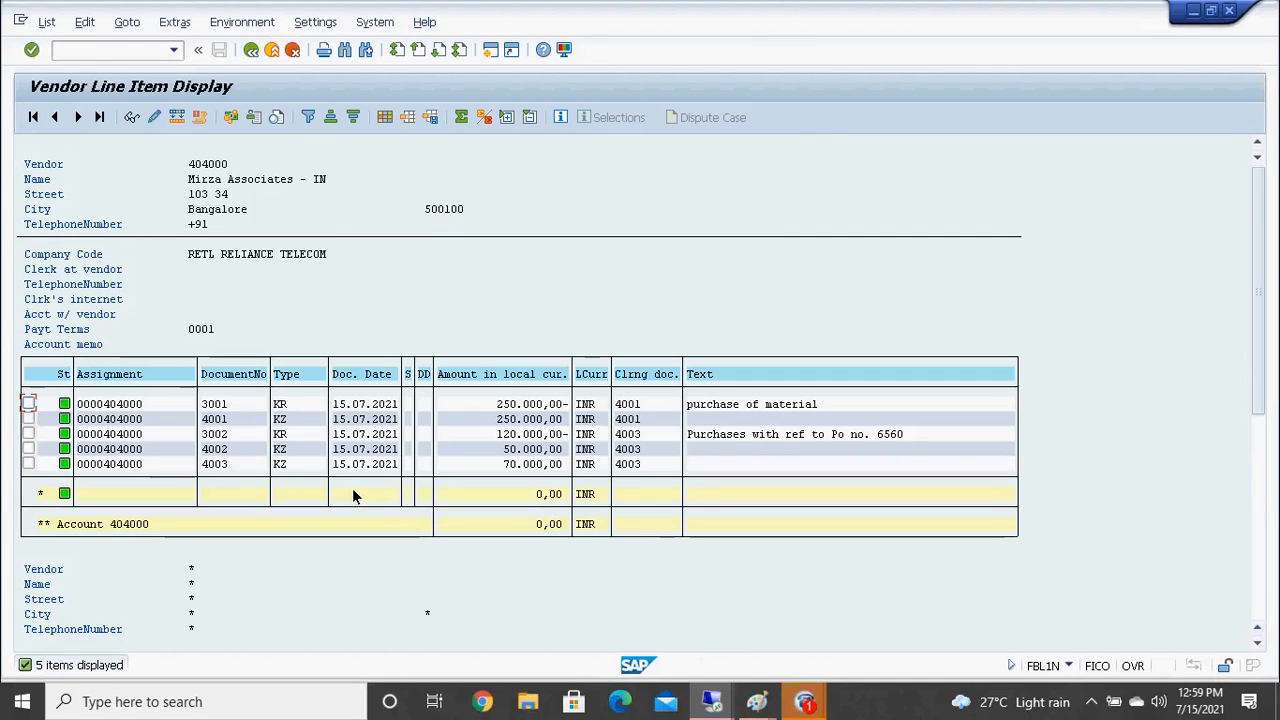
{"action": "left_click", "coordinate": [289, 438]}
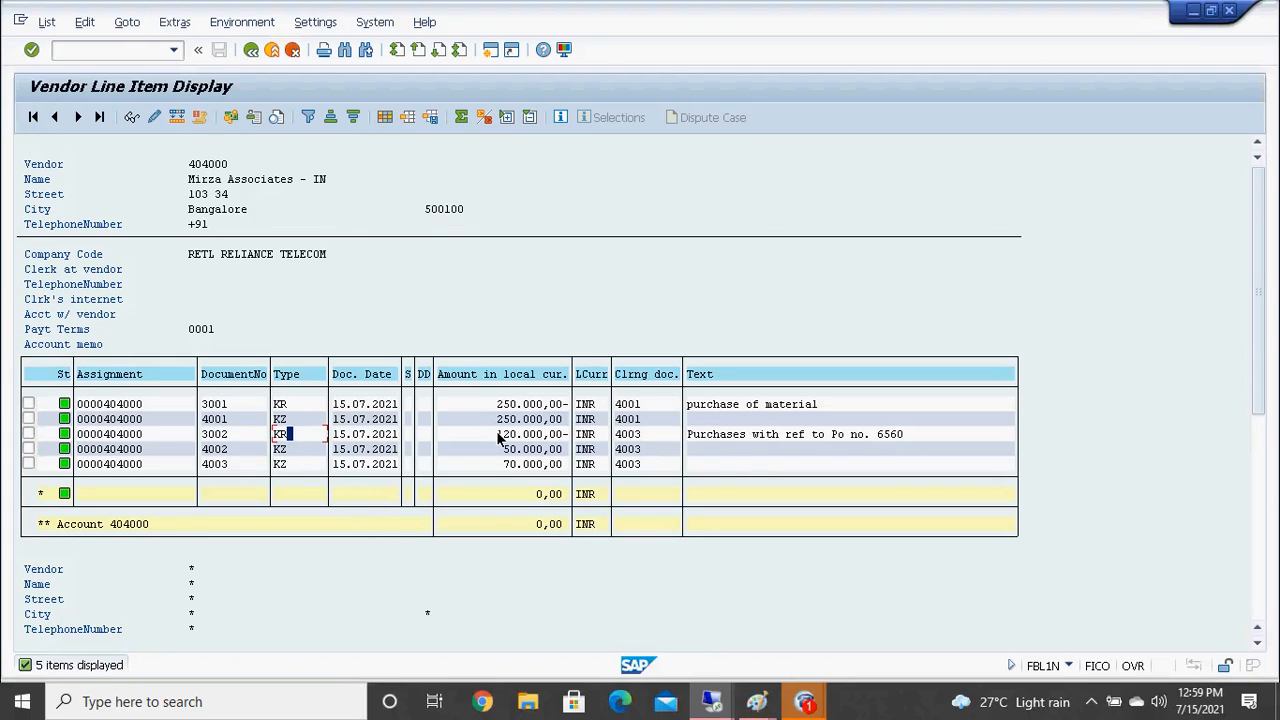
{"action": "left_click", "coordinate": [637, 436]}
{"action": "left_click", "coordinate": [546, 434]}
{"action": "left_click", "coordinate": [500, 449]}
{"action": "left_click", "coordinate": [511, 464]}
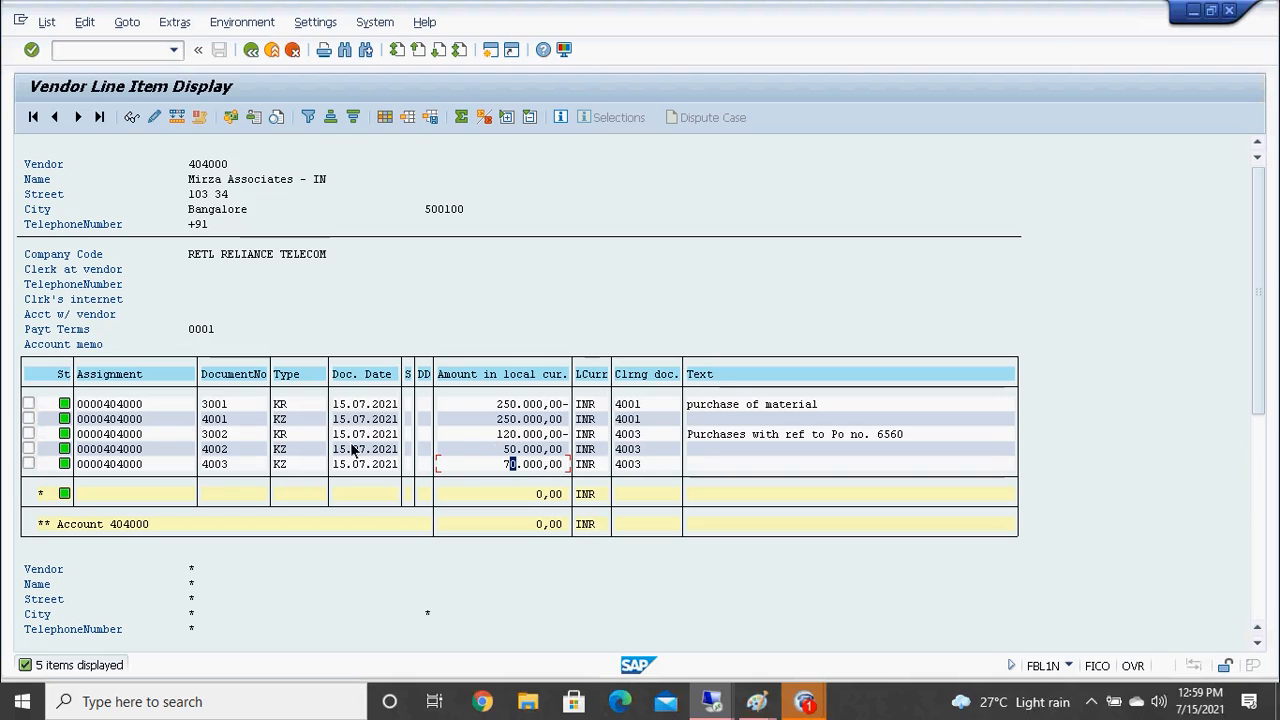
{"action": "left_click", "coordinate": [507, 434]}
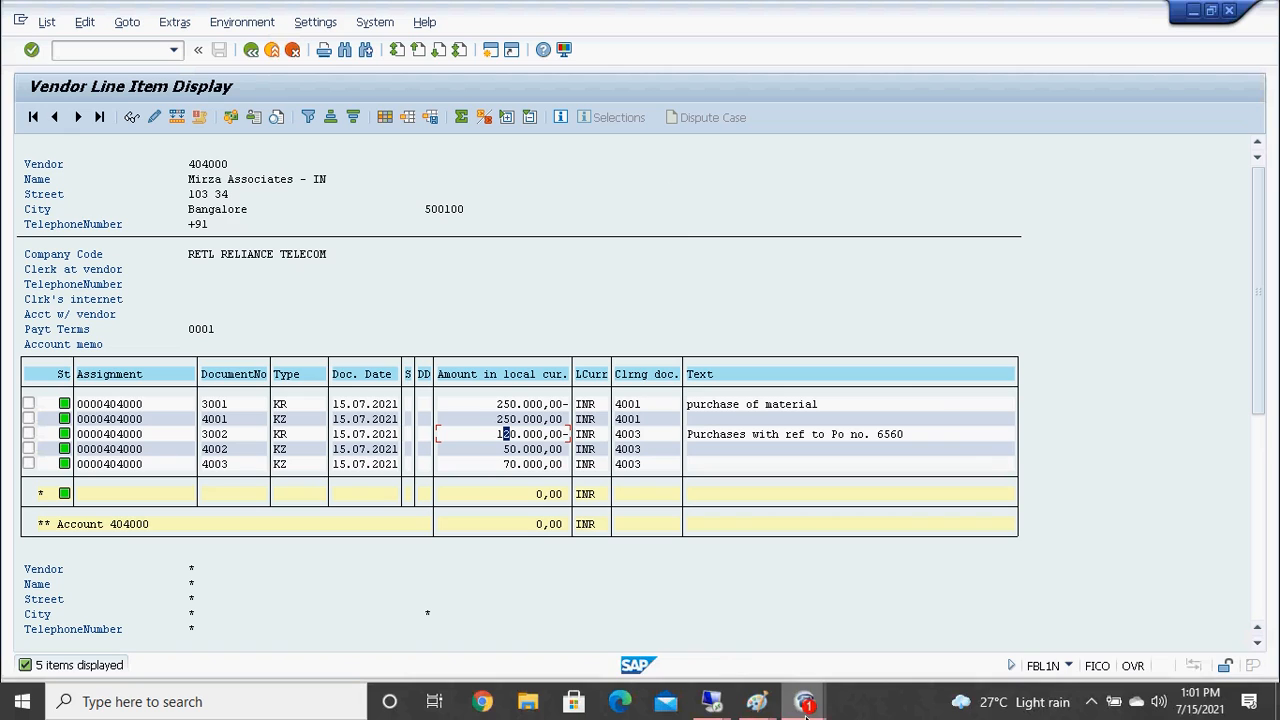
{"action": "mouse_move", "coordinate": [806, 706]}
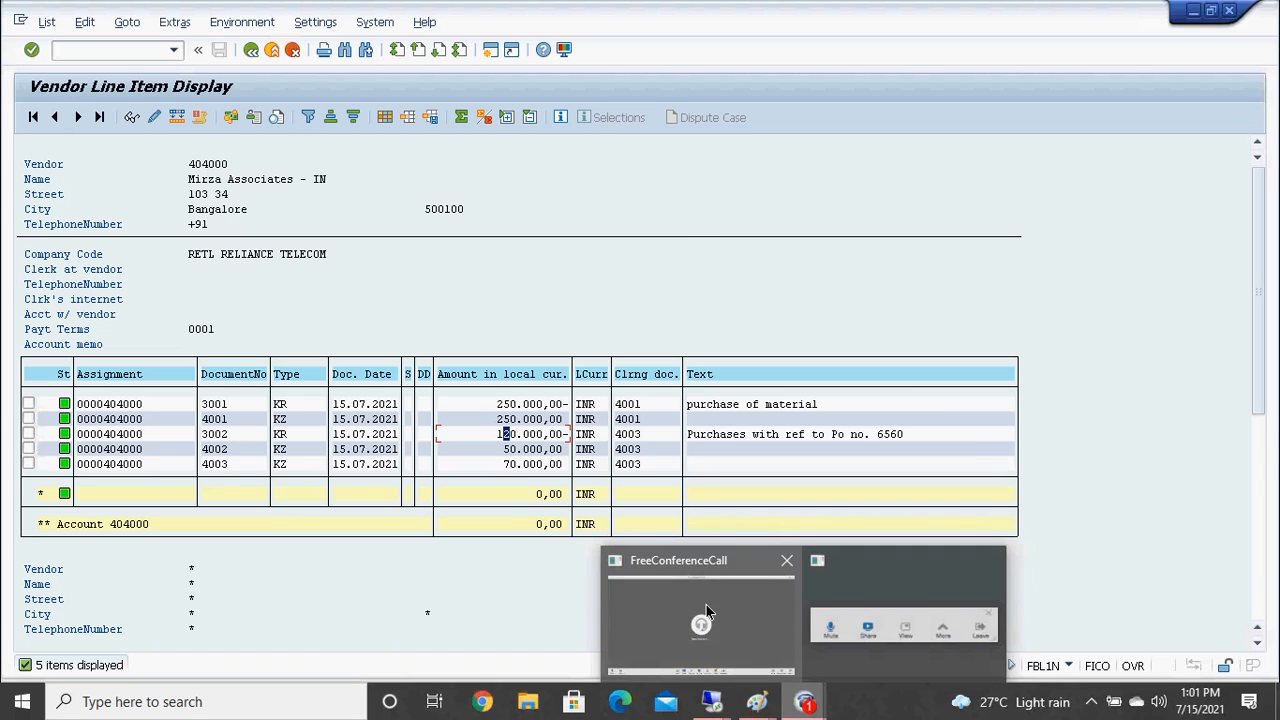